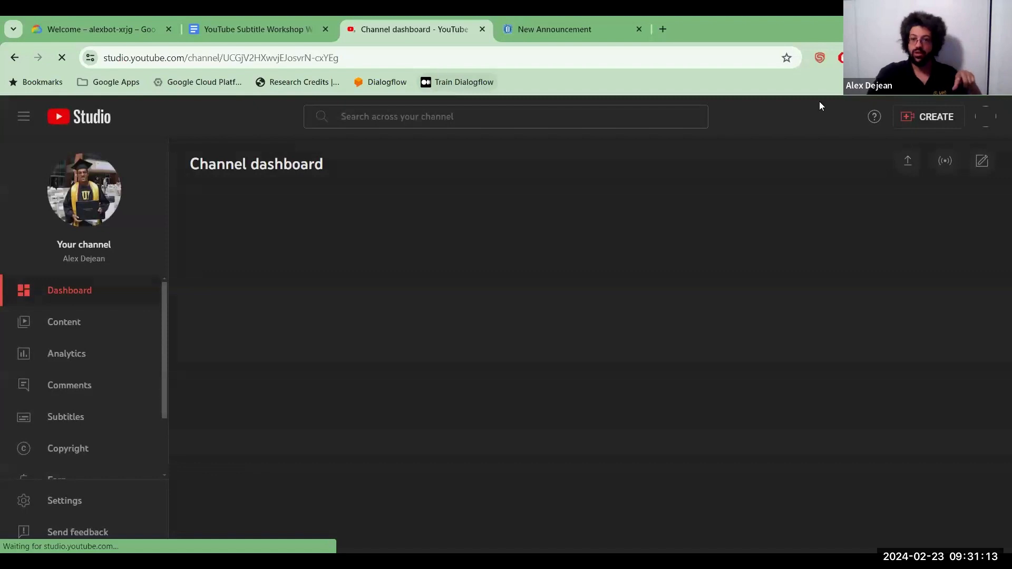
Step: Upload the video file WIN_20240223_08_44_14_Pro.mp4 from the Camera Roll folder to the channel
left_click(928, 116)
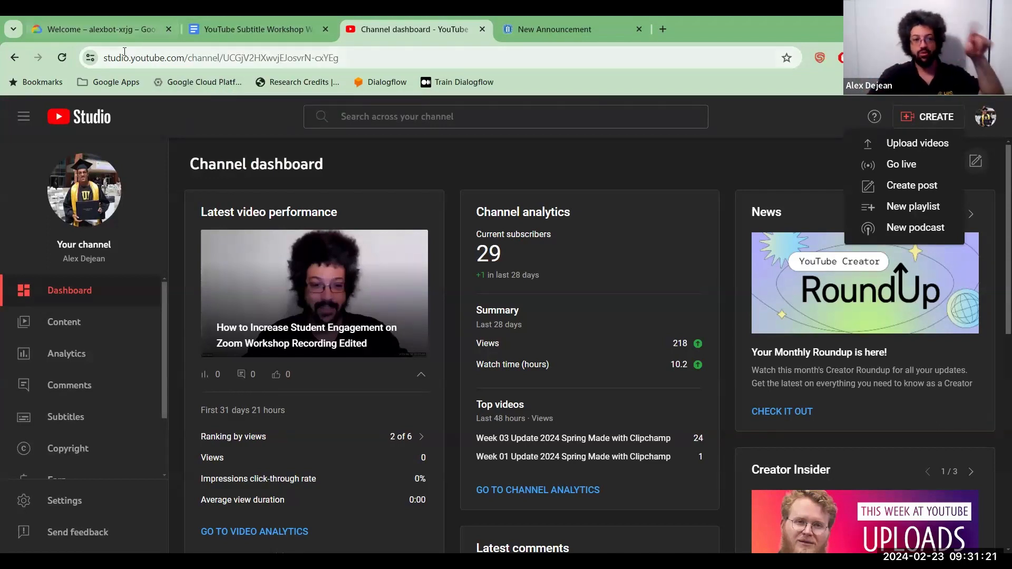
left_click(920, 145)
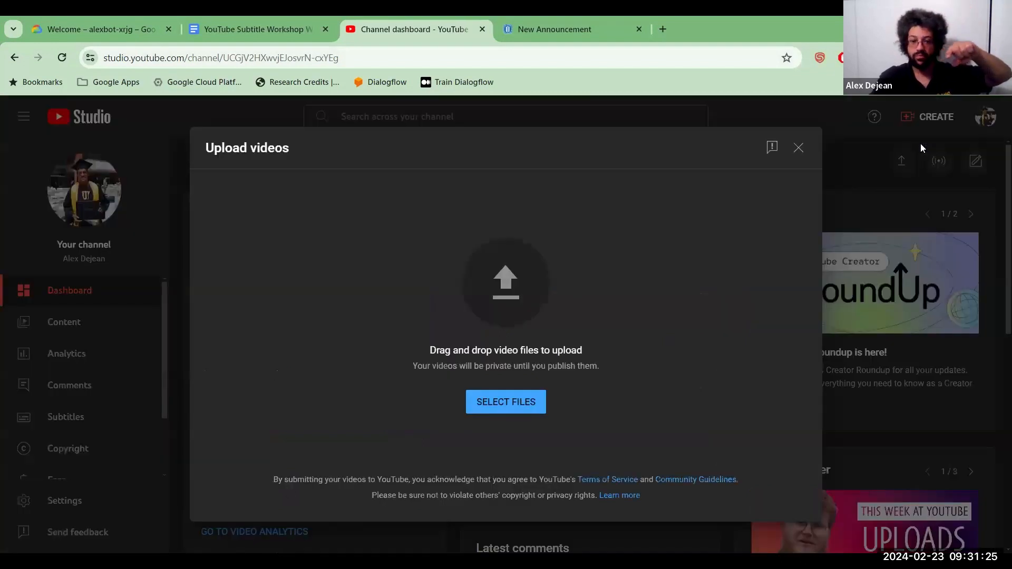
left_click(476, 407)
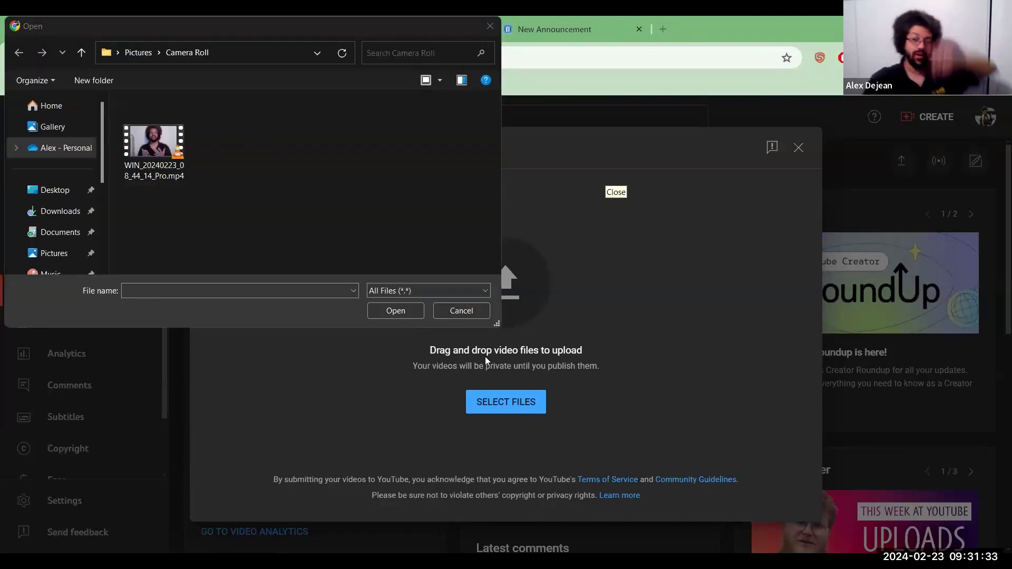
left_click(157, 166)
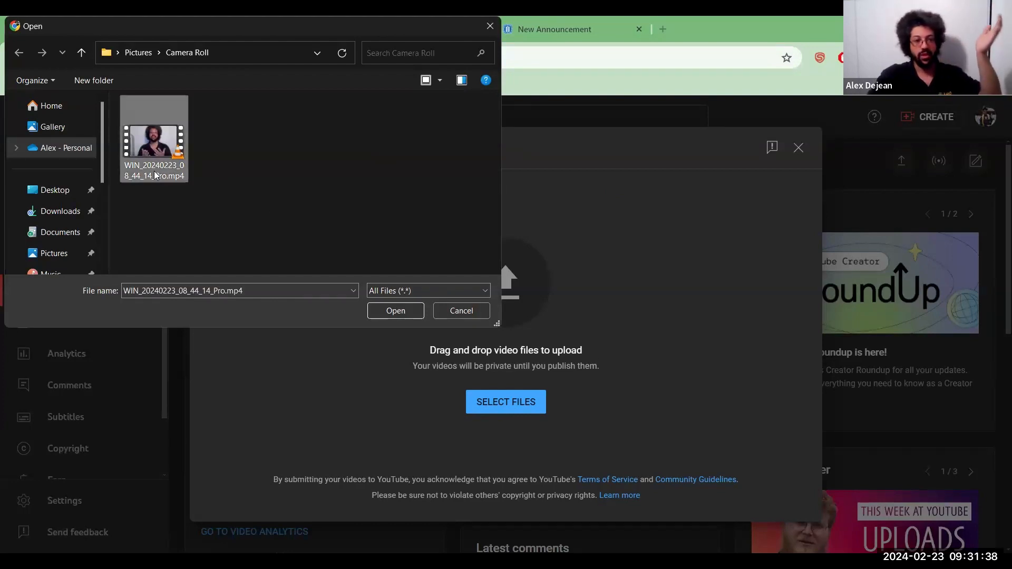
left_click(395, 311)
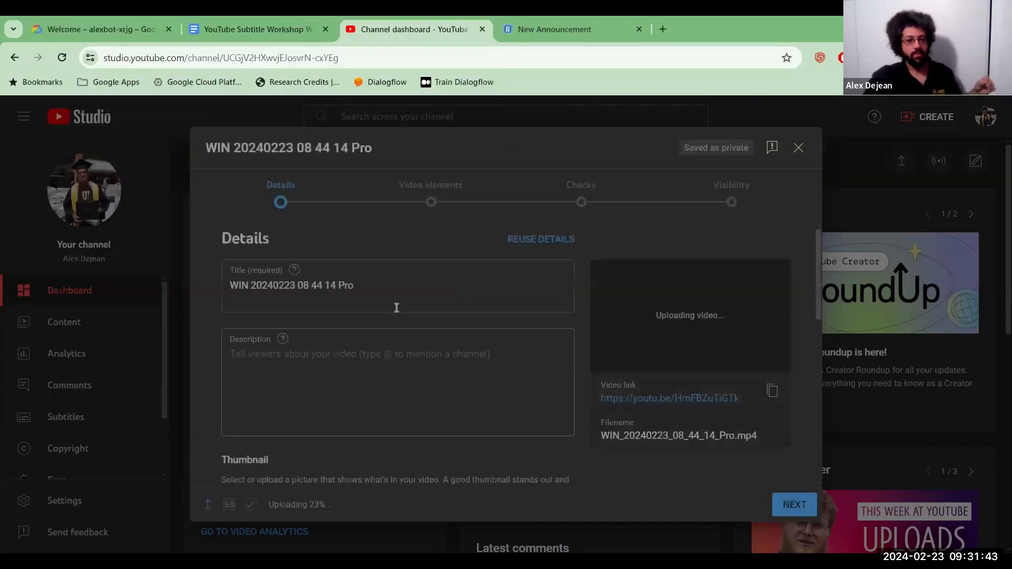
Step: Replace the video's title with the presenter's first name followed by "saying hello"
triple_click(360, 288)
type("Hell")
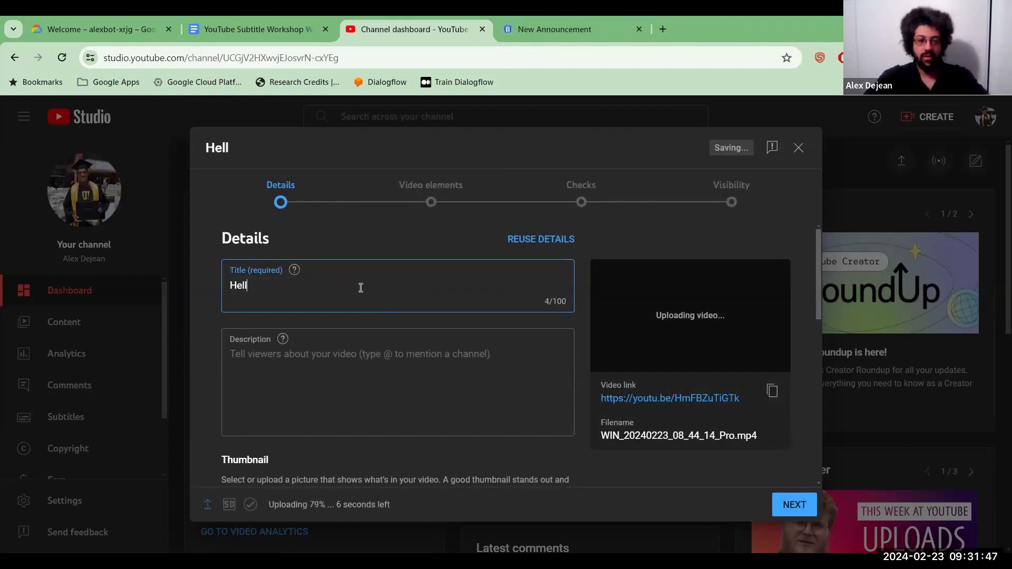
key("BackSpace")
key("BackSpace")
type("Alex")
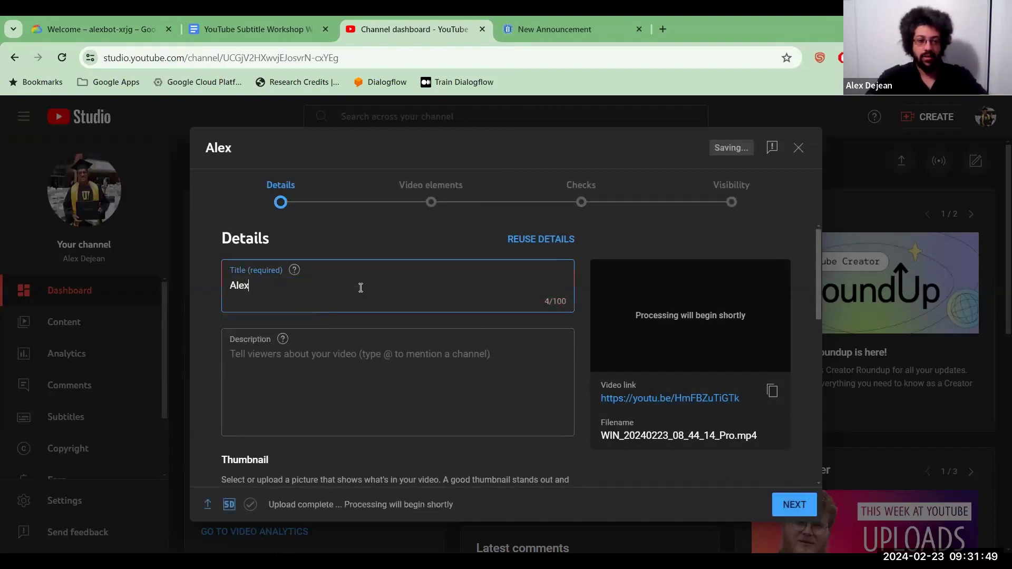
type(" saying hello")
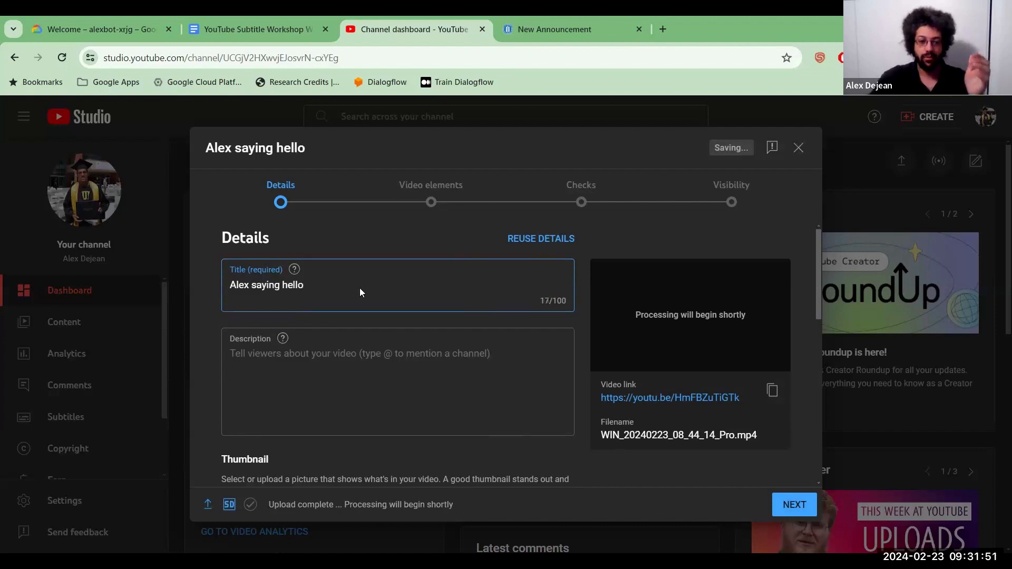
Step: Mark the video's audience as not made for kids and advance to the video elements stage
scroll(359, 288, "down", 3)
scroll(373, 289, "down", 5)
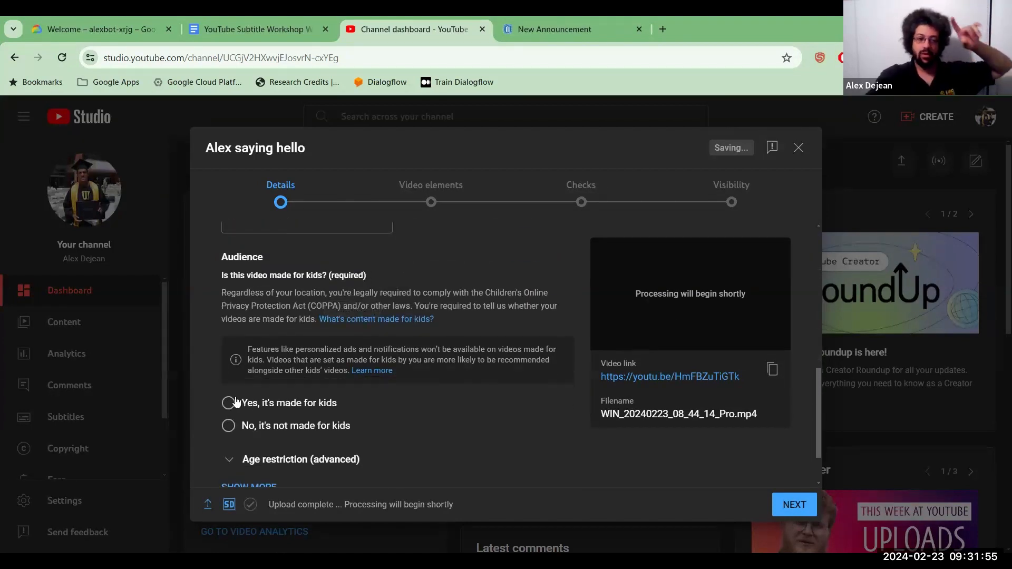
scroll(247, 369, "up", 5)
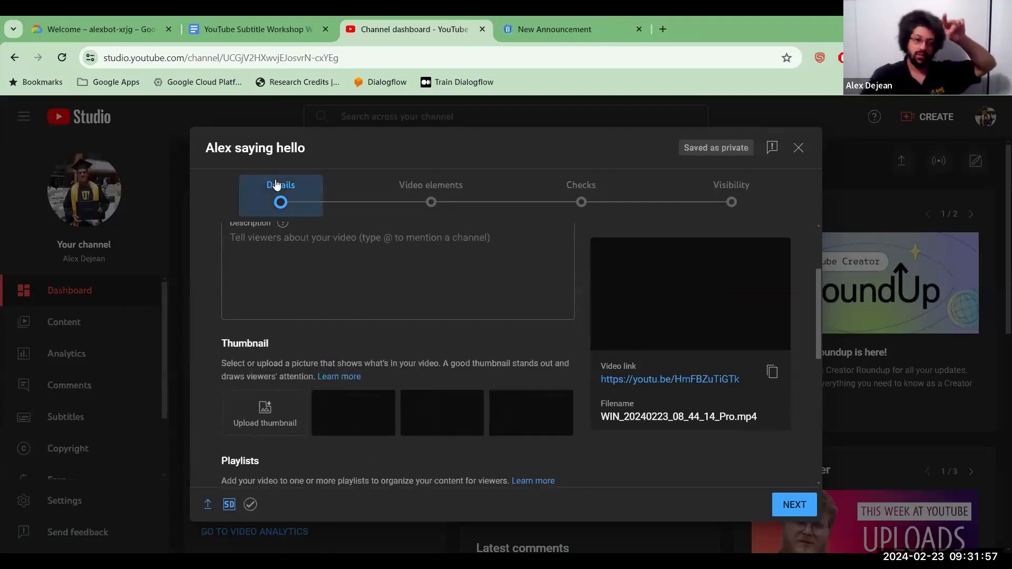
scroll(270, 271, "up", 2)
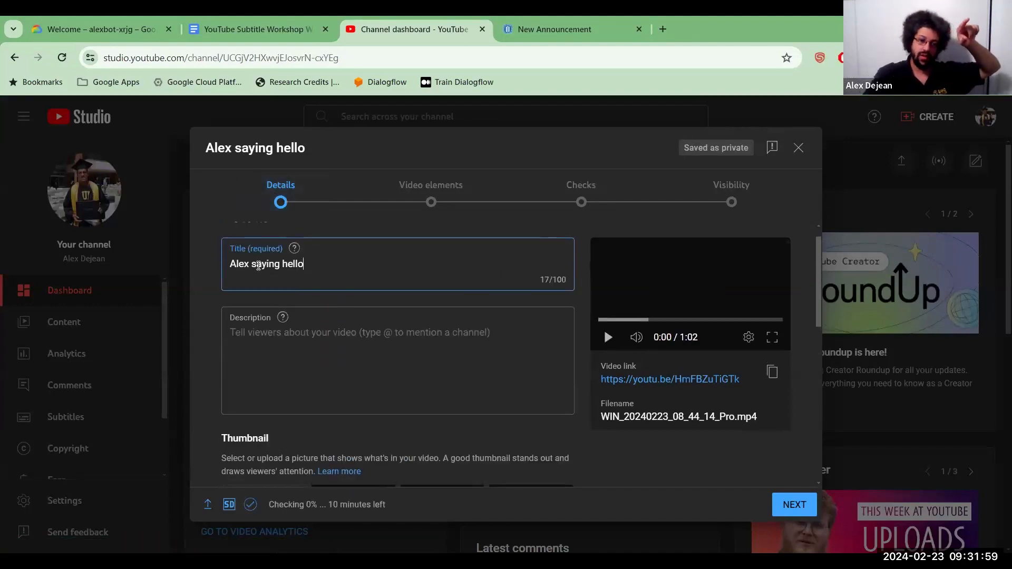
triple_click(258, 265)
scroll(226, 343, "down", 6)
scroll(226, 343, "down", 1)
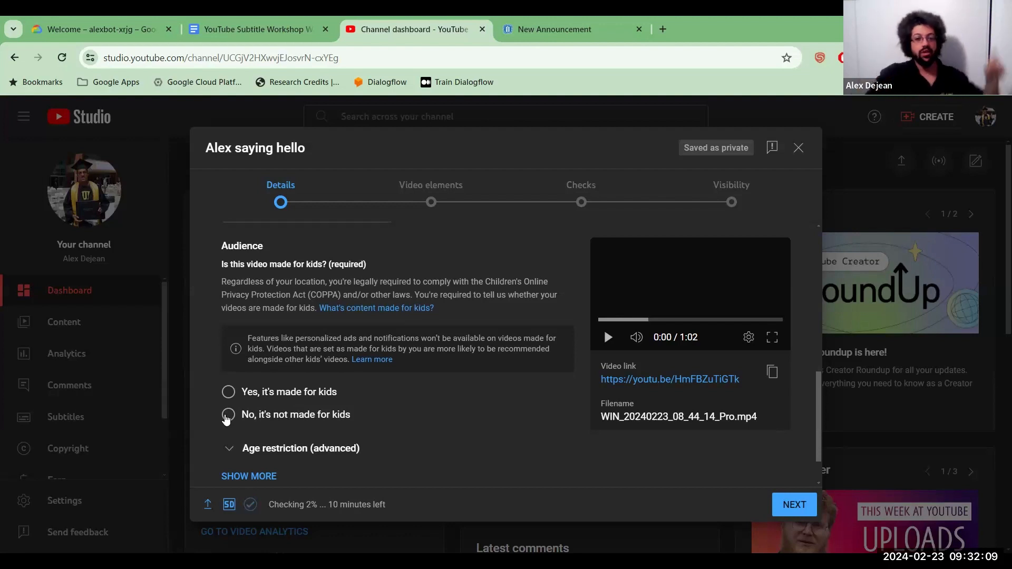
left_click(227, 416)
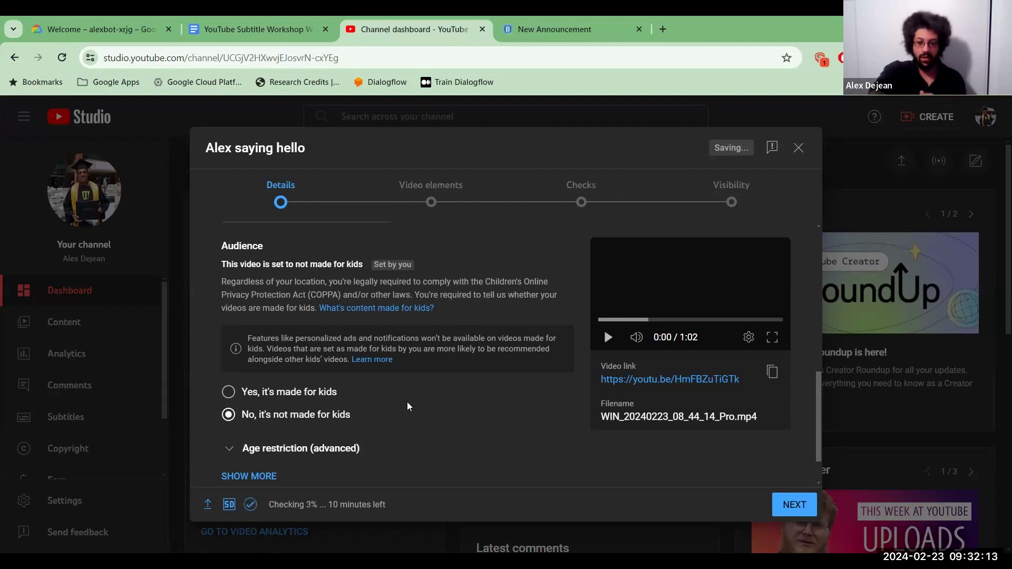
left_click(792, 495)
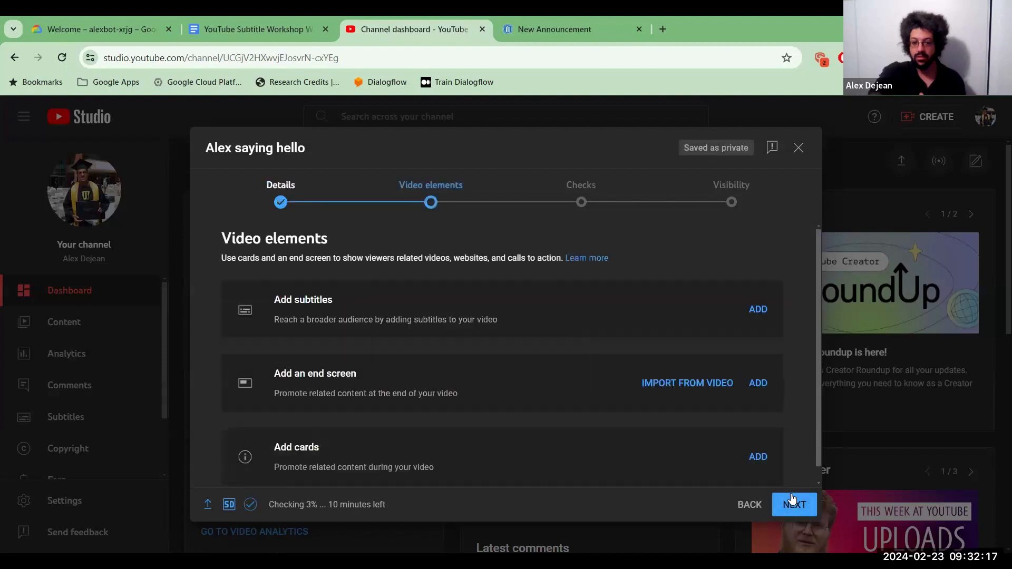
Step: Start adding subtitles to the video and copy the full introduction script paragraph from the YouTube Subtitle Workshop Walkthrough document
scroll(606, 309, "down", 1)
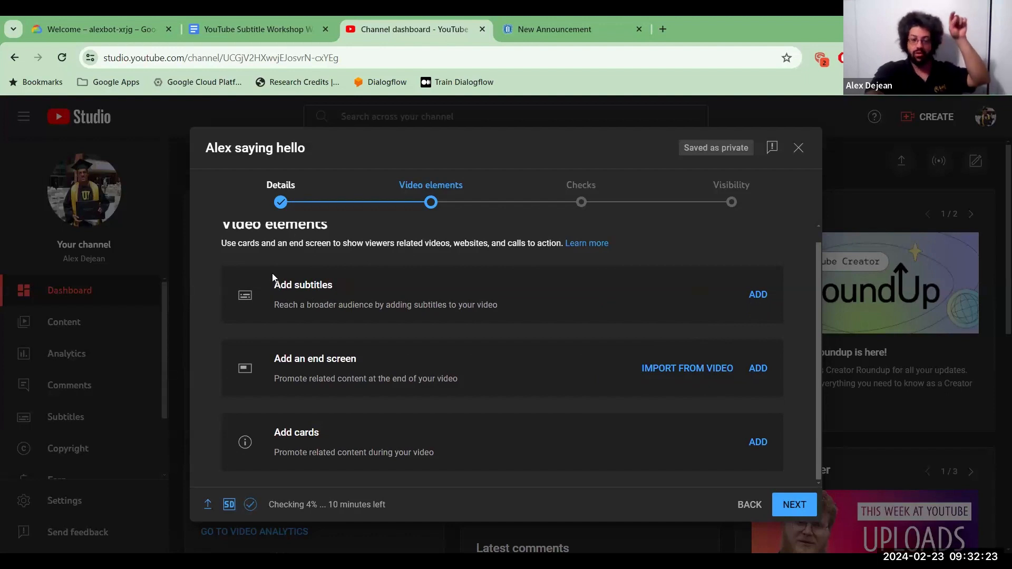
left_click(759, 294)
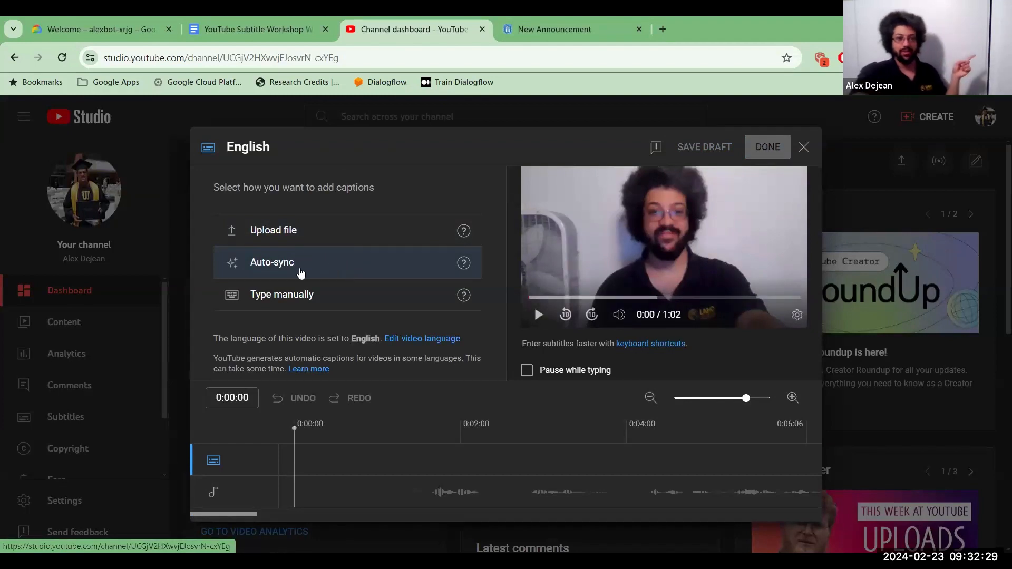
left_click(301, 27)
scroll(377, 325, "down", 15)
scroll(377, 325, "up", 3)
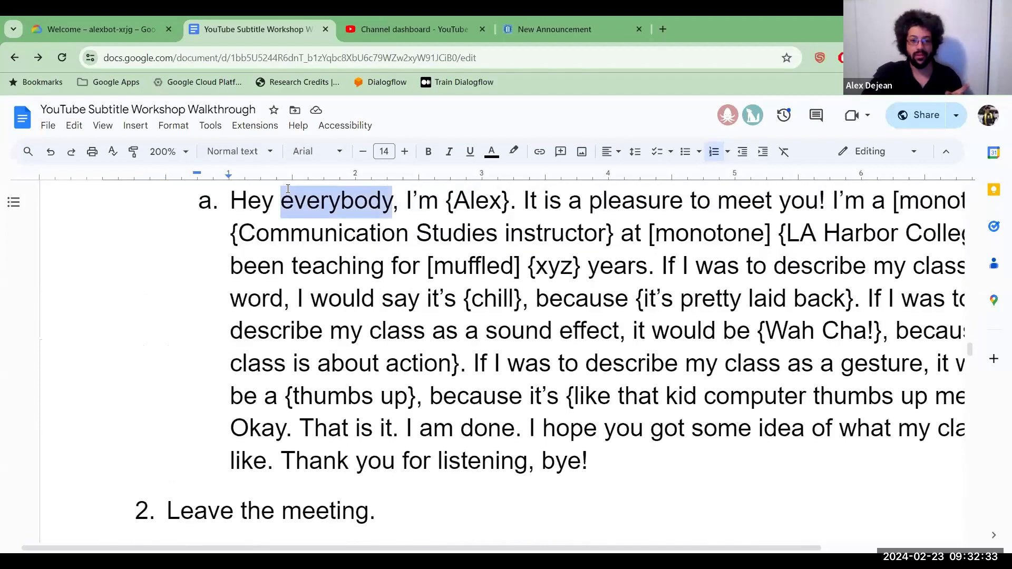
triple_click(287, 189)
right_click(287, 189)
left_click(323, 203)
Step: Return to YouTube Studio, paste the script as auto-synced English subtitles and finish the subtitle entry
left_click(369, 33)
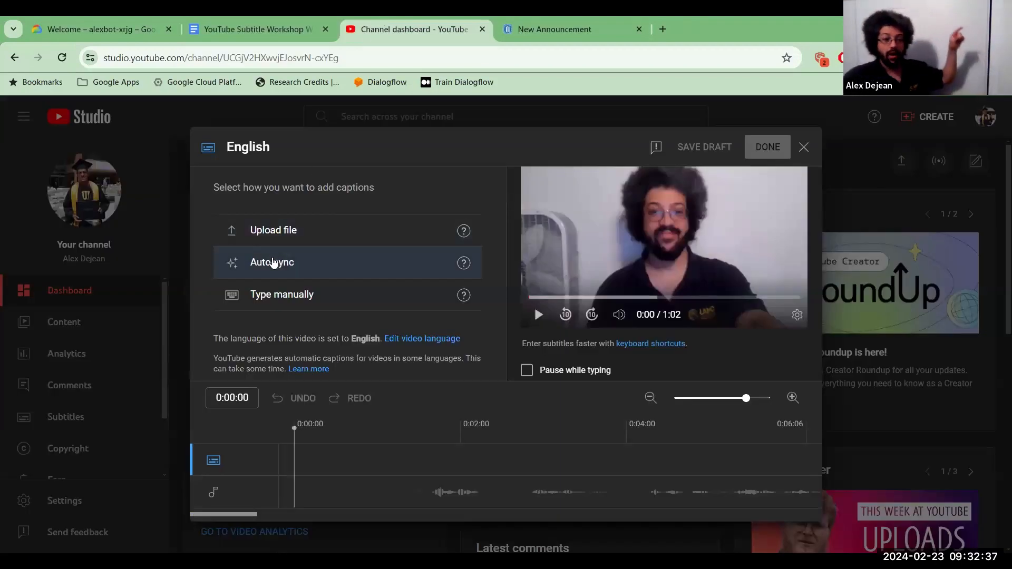
left_click(273, 260)
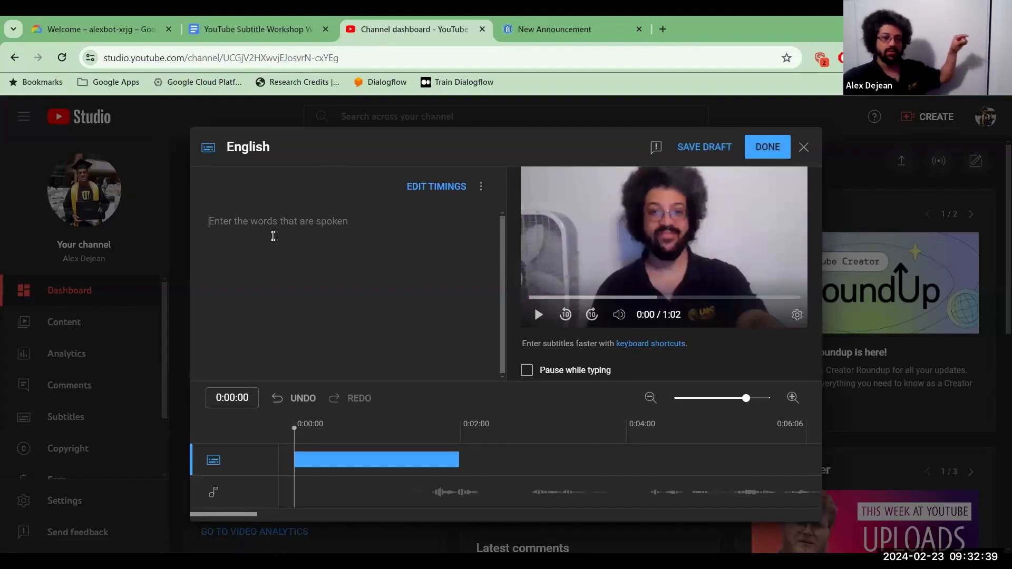
right_click(268, 251)
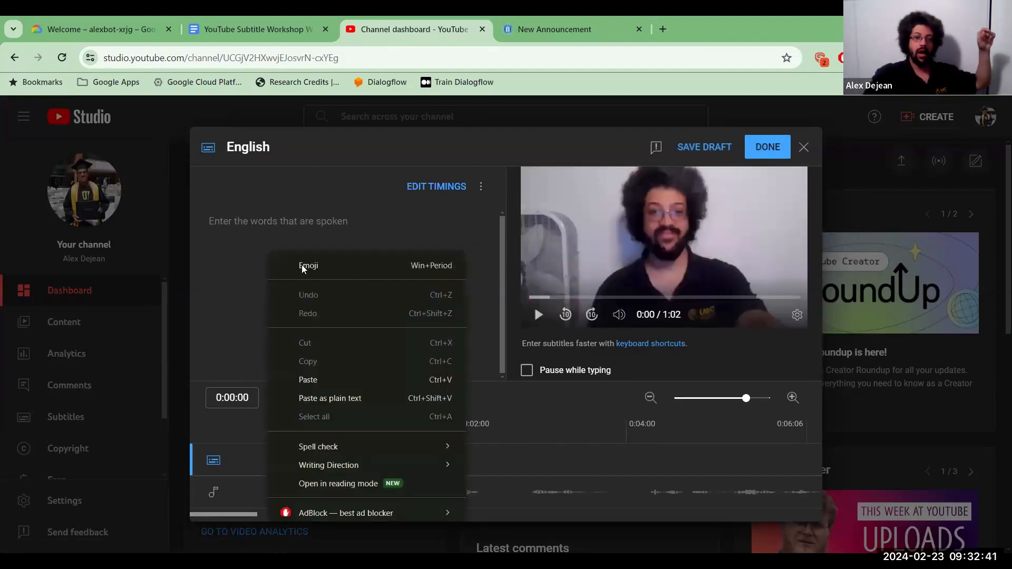
left_click(317, 381)
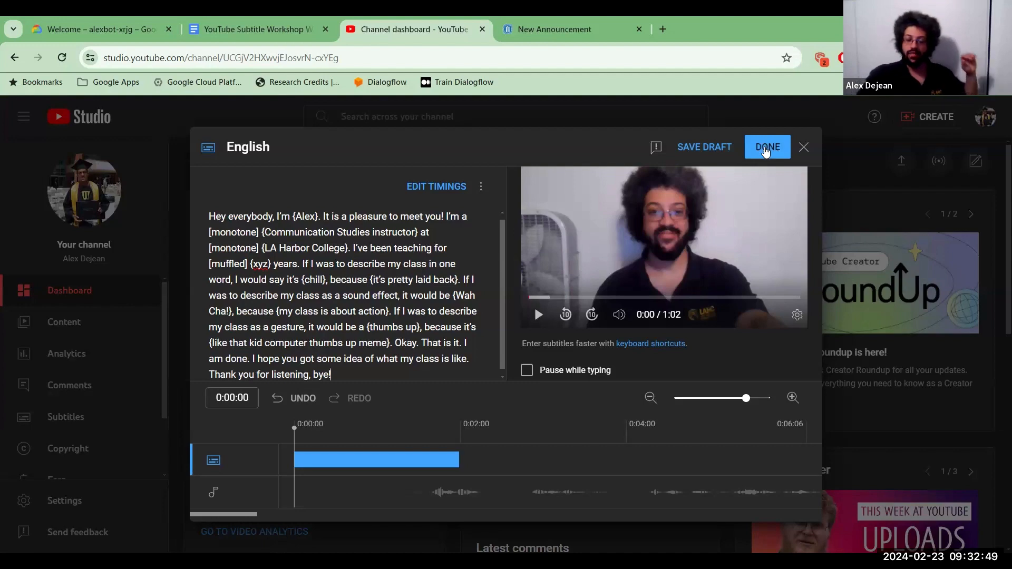
left_click(767, 147)
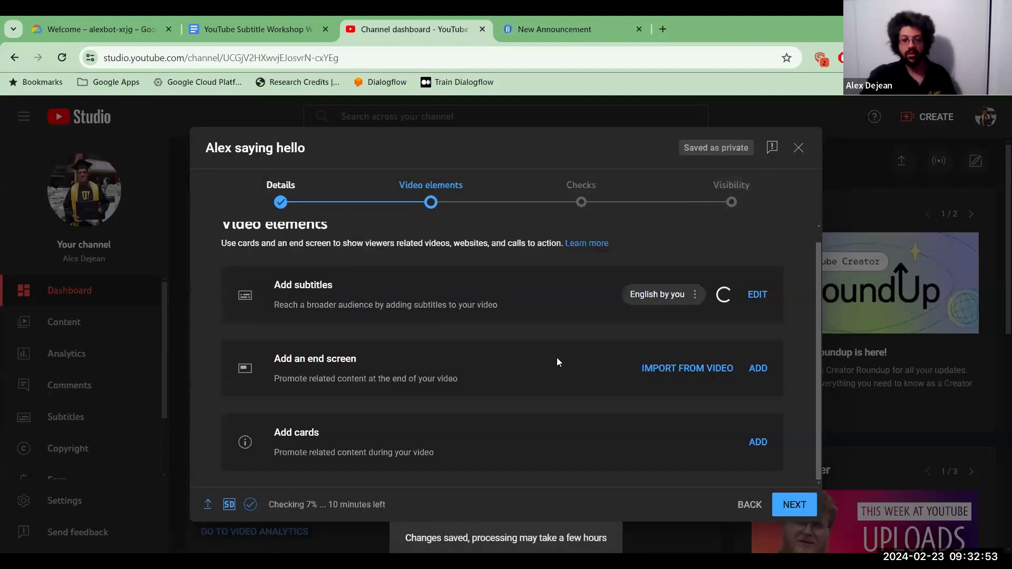
Step: Go past the checks stage, choose Unlisted as the video's visibility and close the upload dialog
left_click(791, 503)
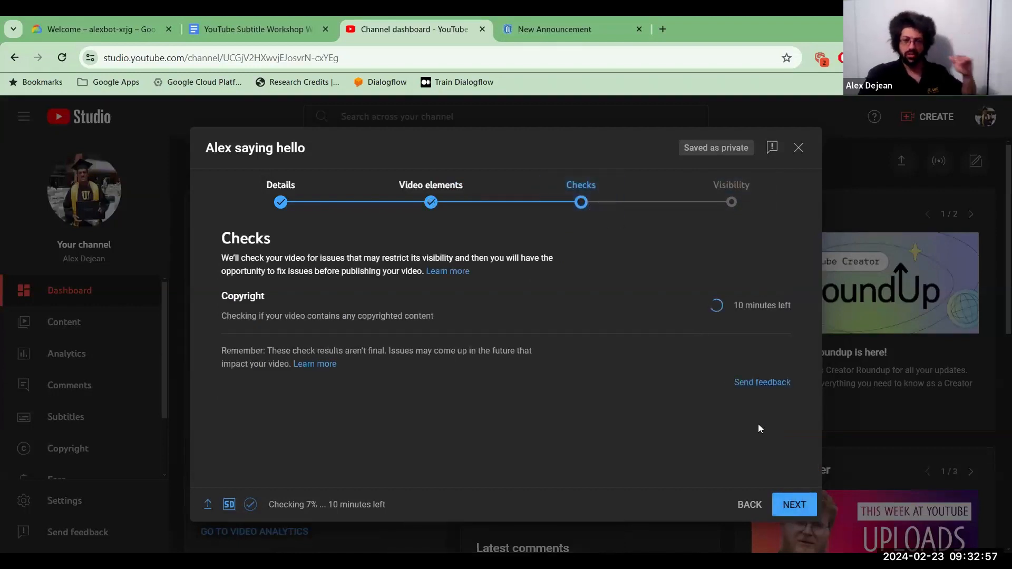
left_click(796, 501)
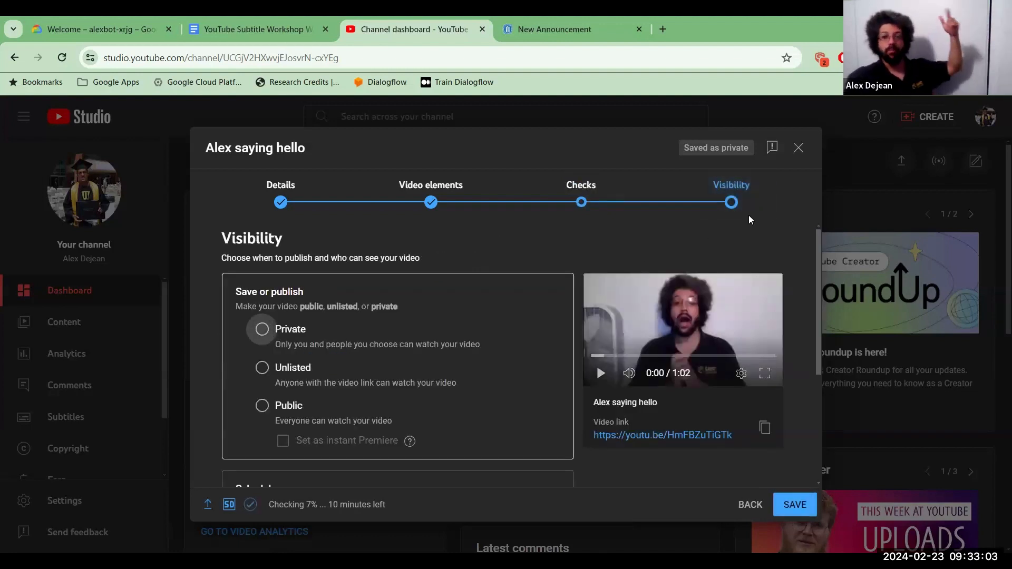
left_click(261, 368)
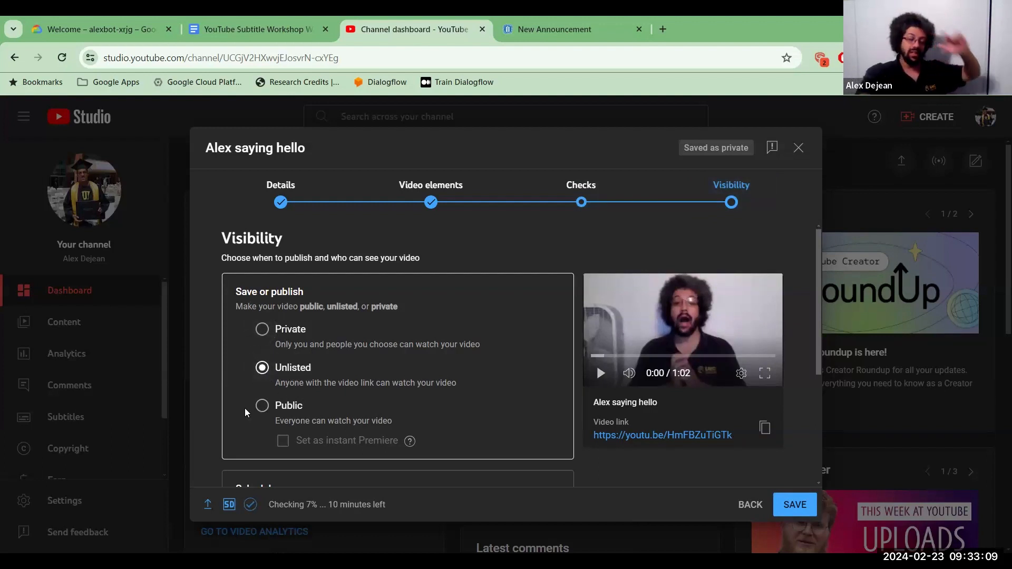
left_click(263, 407)
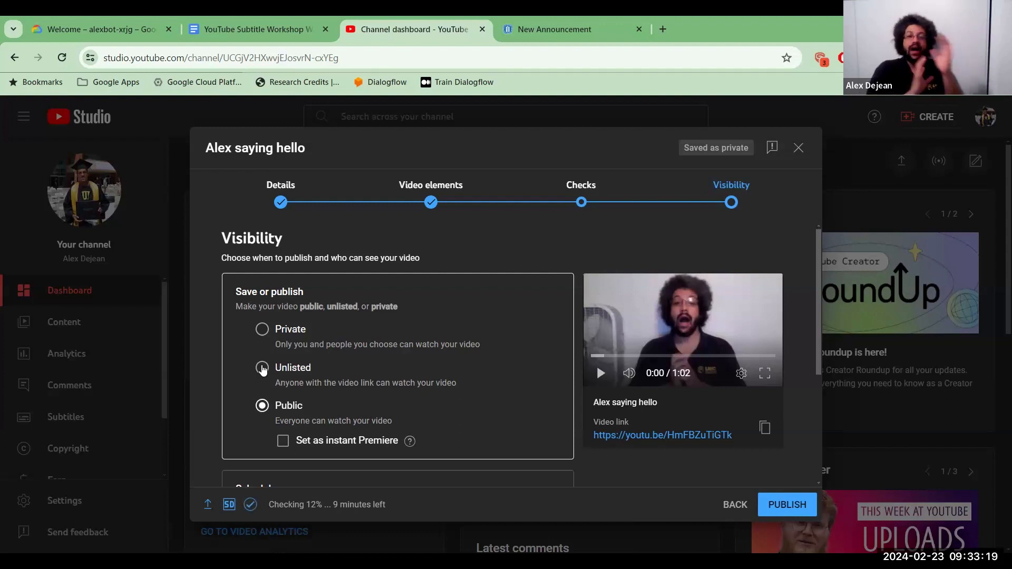
left_click(263, 369)
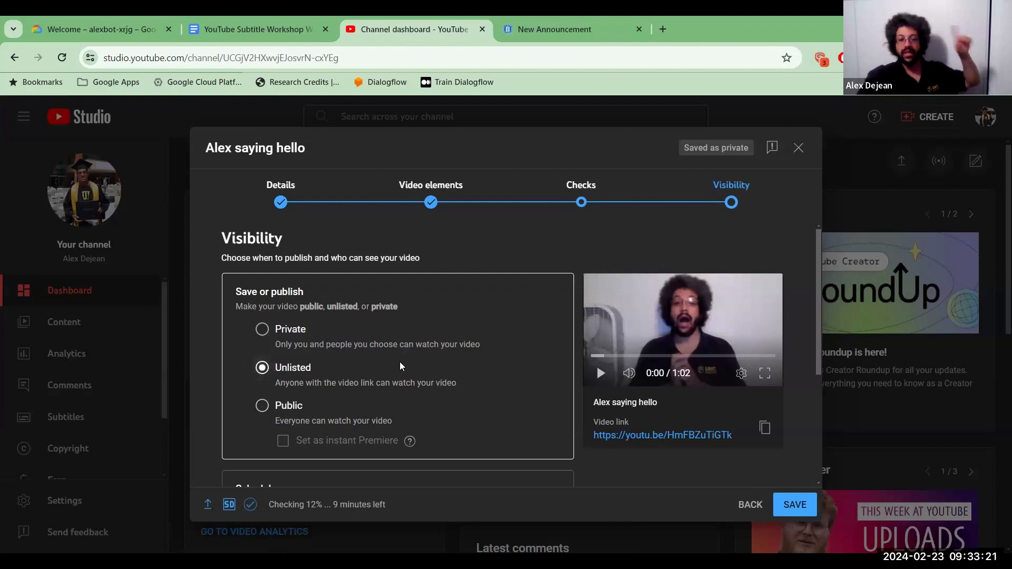
scroll(444, 371, "down", 1)
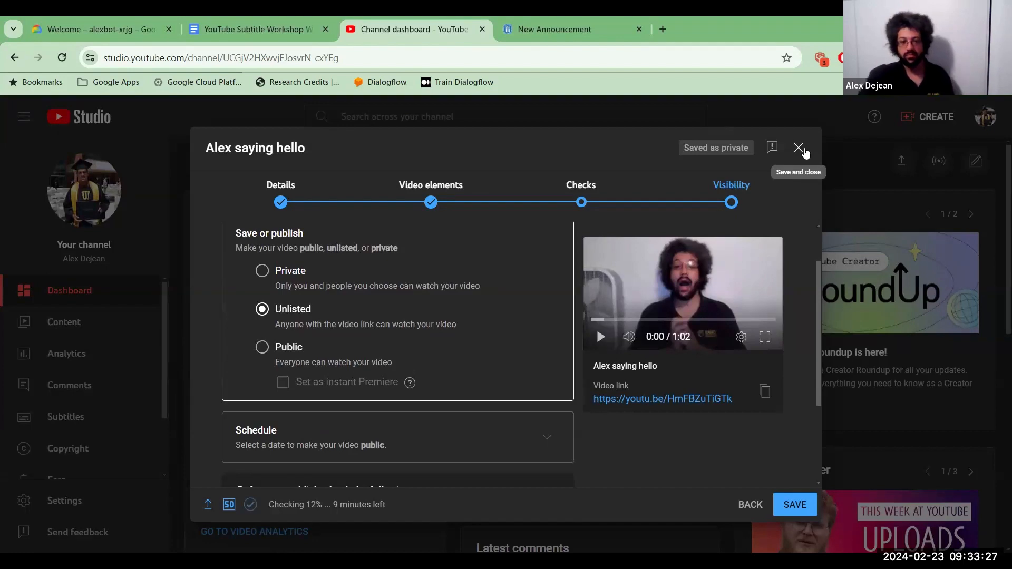
left_click(803, 151)
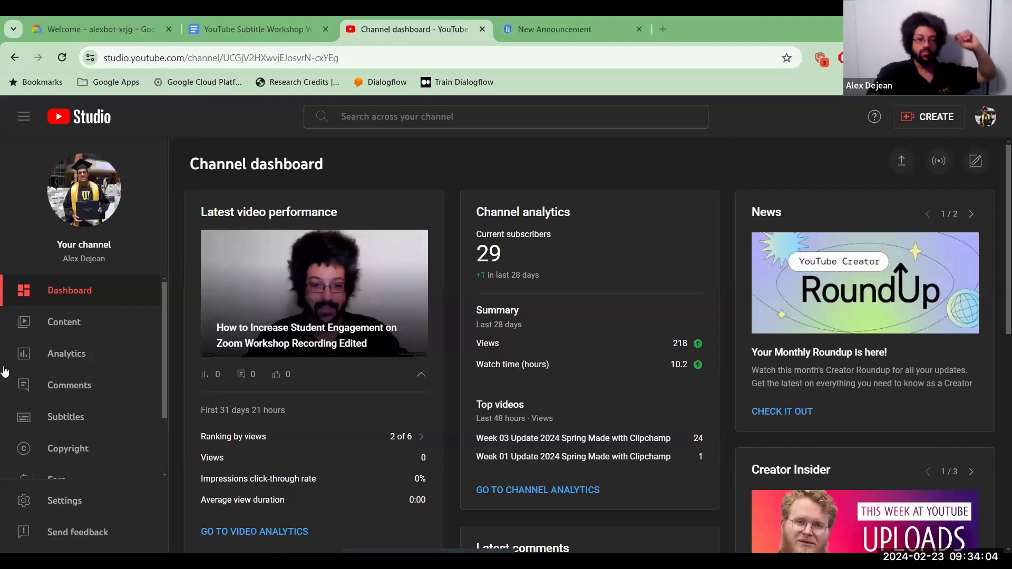
Step: Permanently delete the newly uploaded draft video from the channel content, acknowledging that deletion can't be undone
left_click(78, 324)
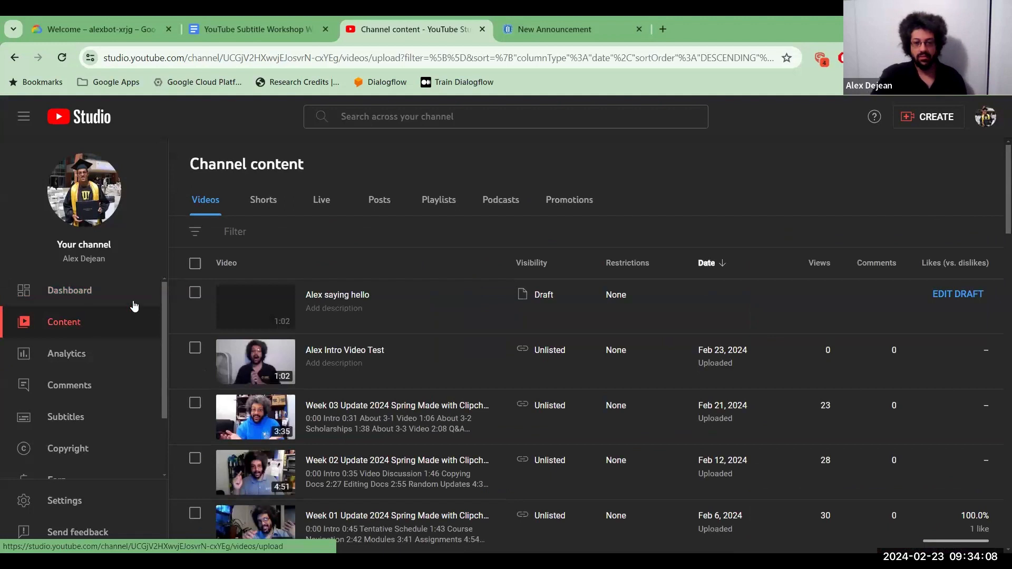
left_click(195, 292)
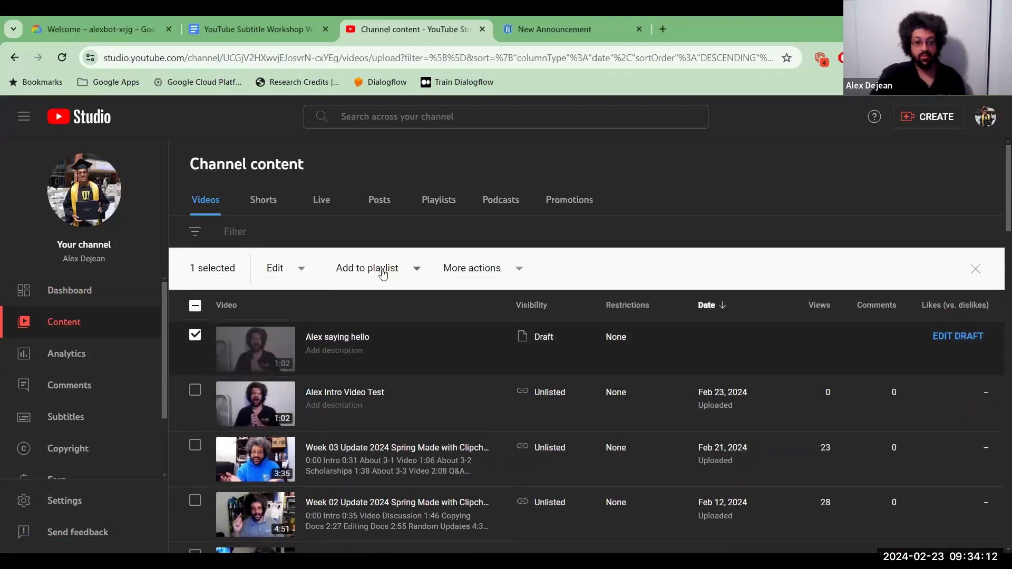
left_click(502, 273)
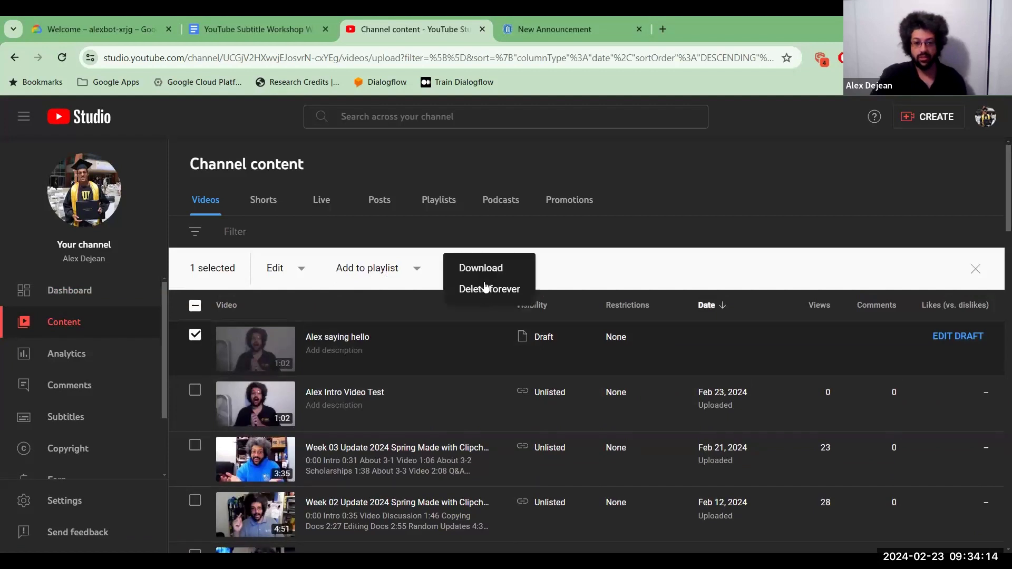
left_click(481, 293)
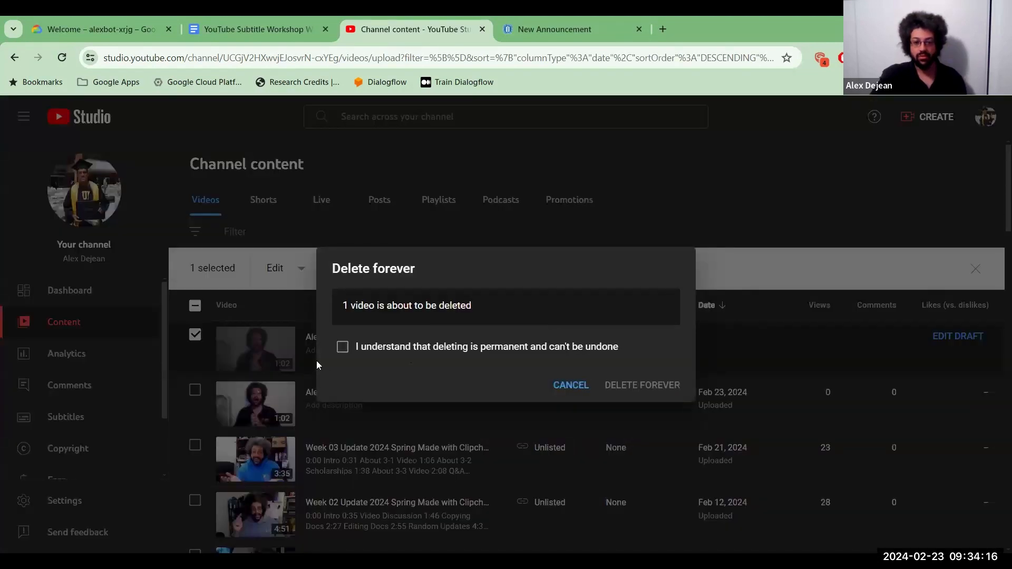
left_click(343, 347)
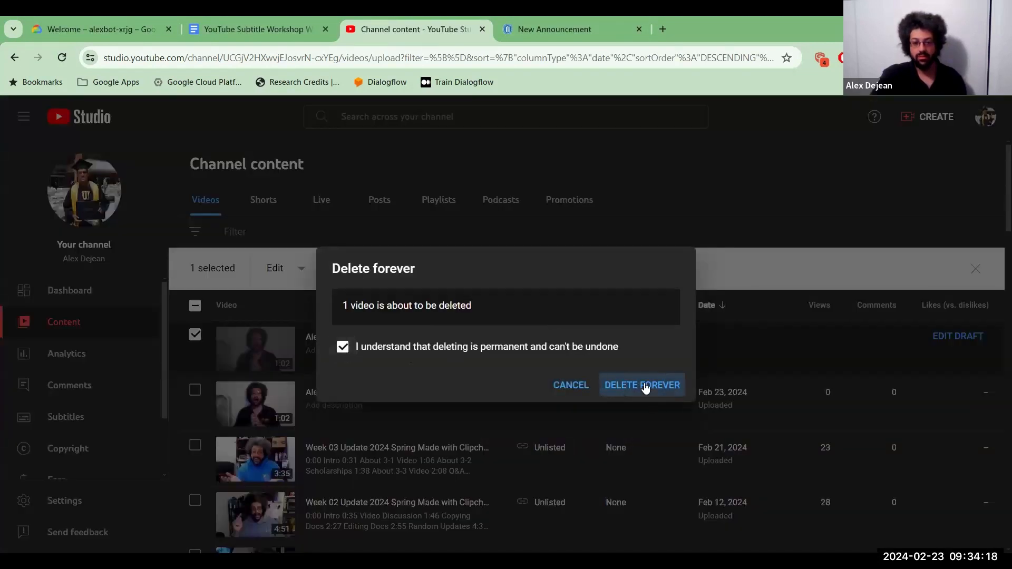
left_click(642, 385)
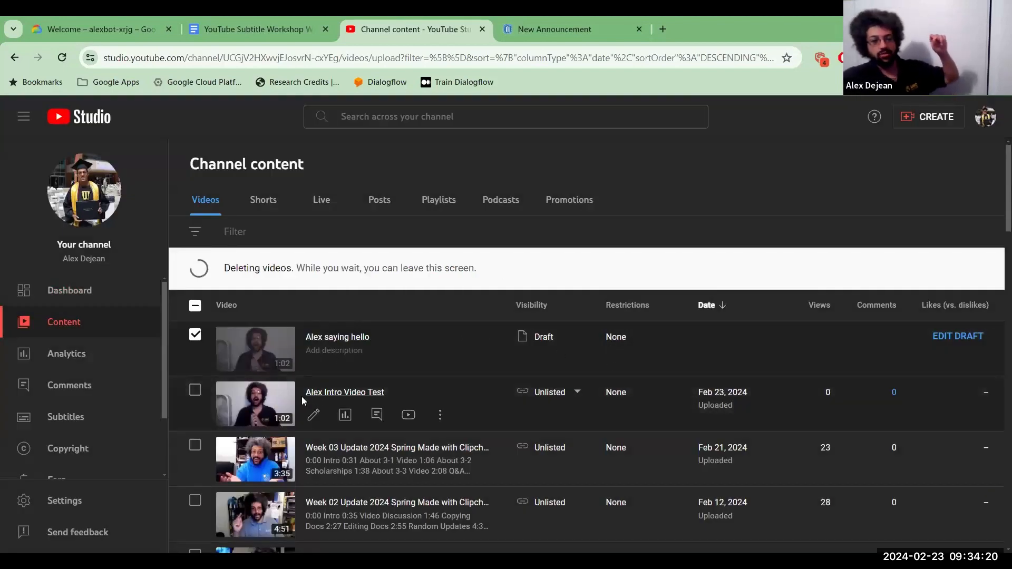
Step: Open the details of the existing unlisted intro test video and copy its video link
left_click(318, 393)
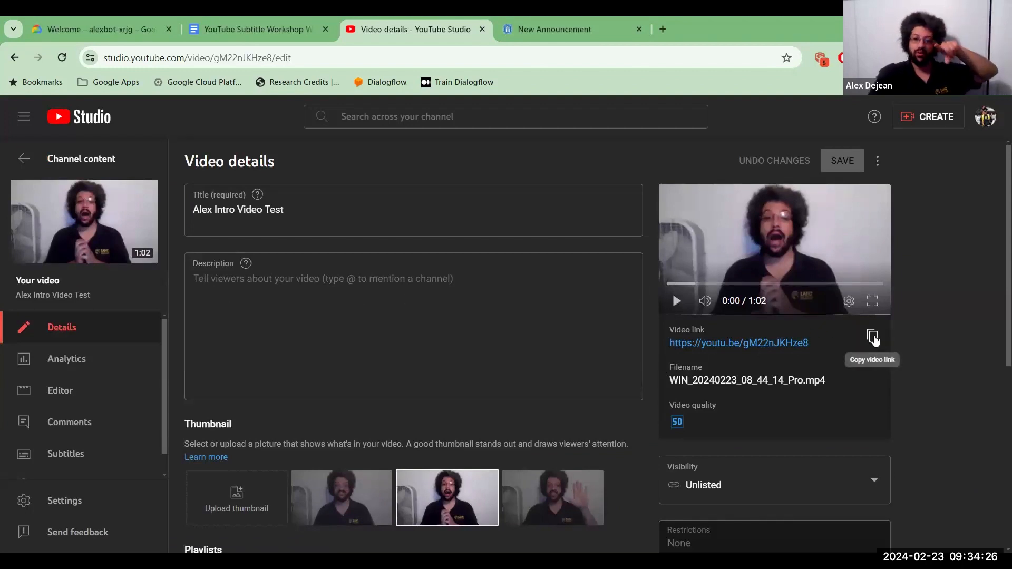
left_click(872, 336)
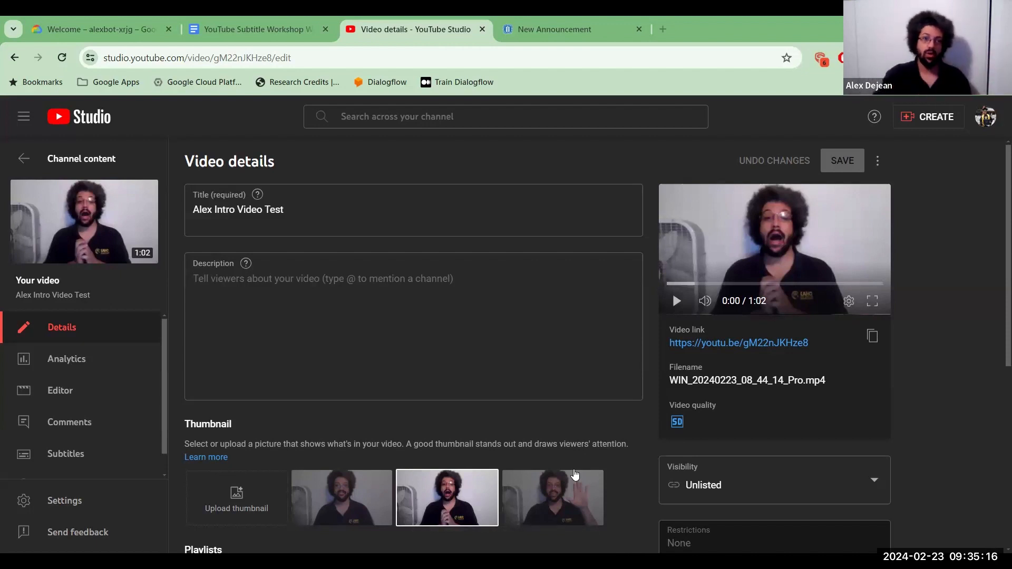
Step: Open the YouTube home page in a new browser tab
left_click(119, 64)
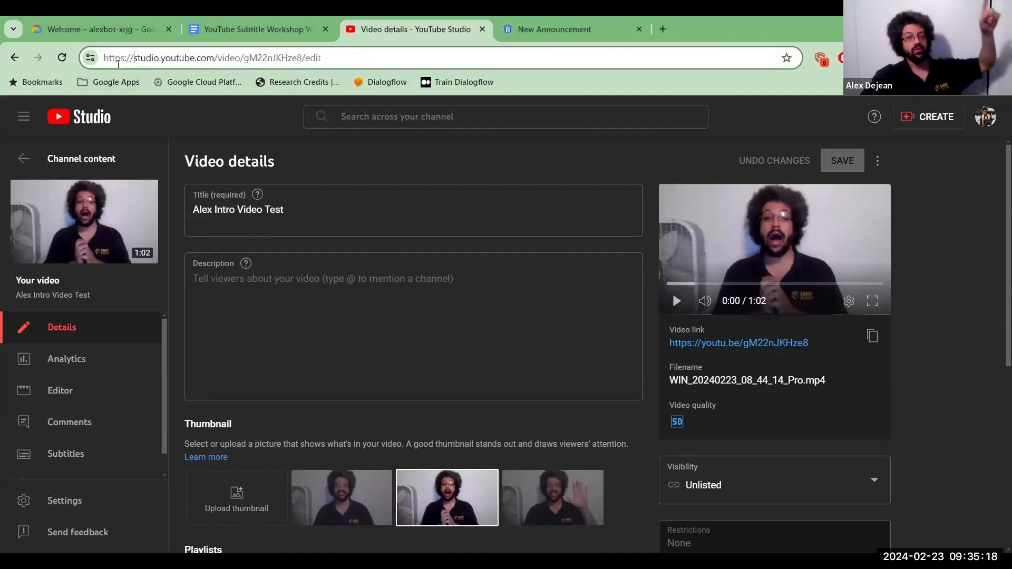
key("ctrl+t")
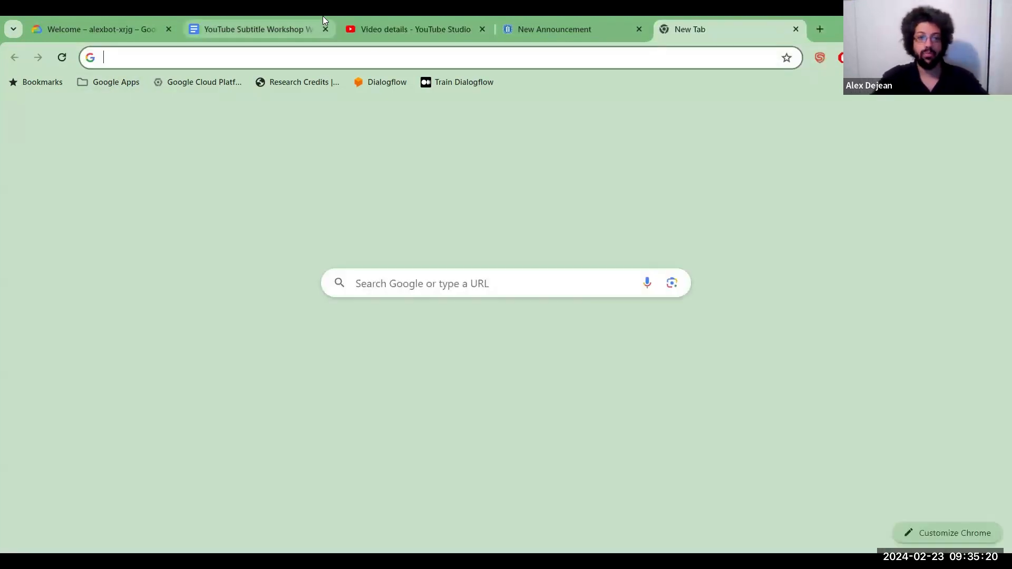
type("yo")
key("Return")
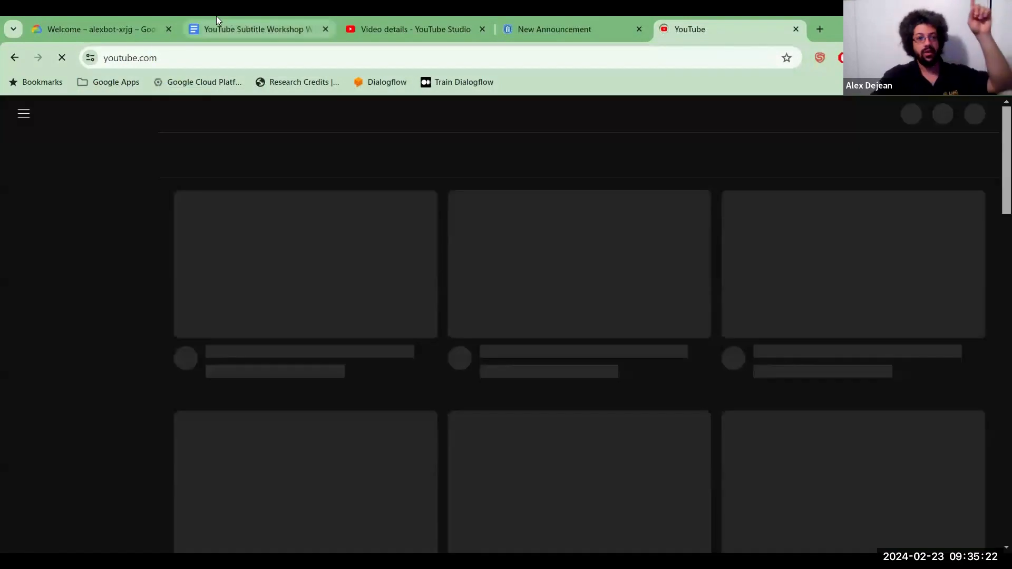
left_click(127, 59)
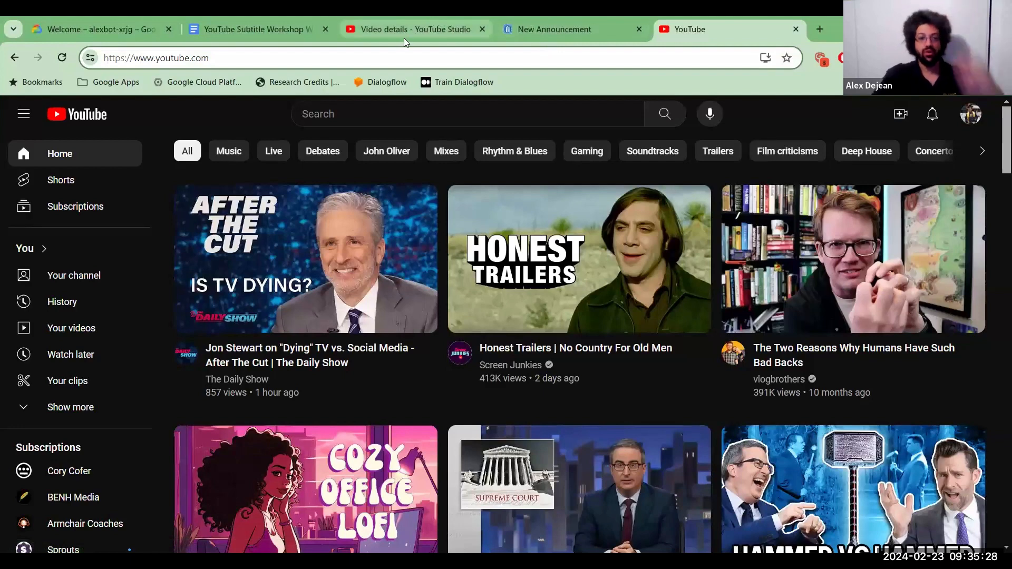
Step: Go to the channel's YouTube Studio dashboard at studio.youtube.com in the same tab
left_click(403, 54)
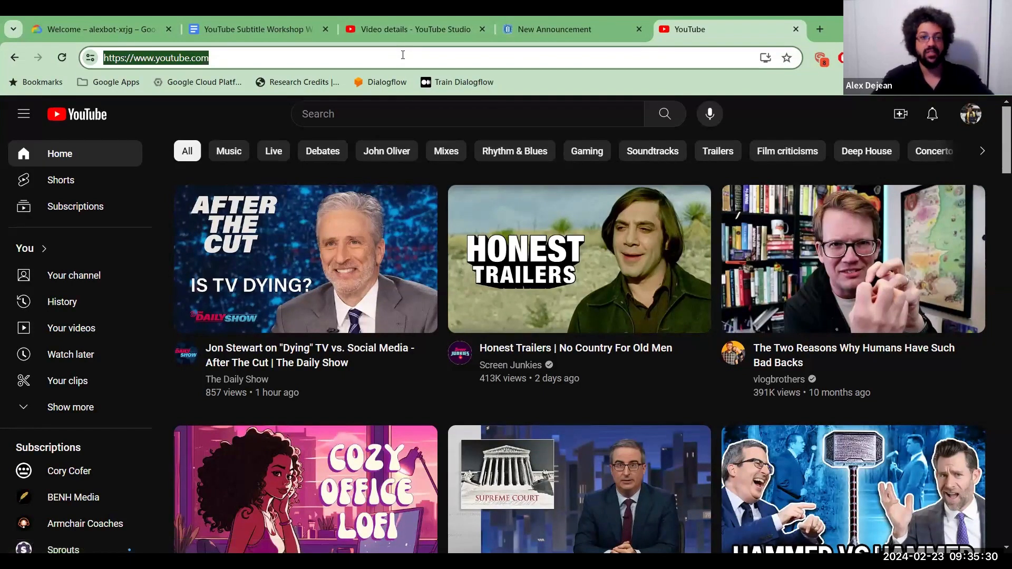
key("ctrl+v")
key("BackSpace")
key("BackSpace")
key("BackSpace")
key("BackSpace")
key("BackSpace")
key("BackSpace")
key("BackSpace")
key("BackSpace")
key("BackSpace")
key("BackSpace")
key("BackSpace")
key("BackSpace")
key("BackSpace")
key("BackSpace")
key("BackSpace")
key("BackSpace")
key("BackSpace")
key("BackSpace")
key("BackSpace")
key("BackSpace")
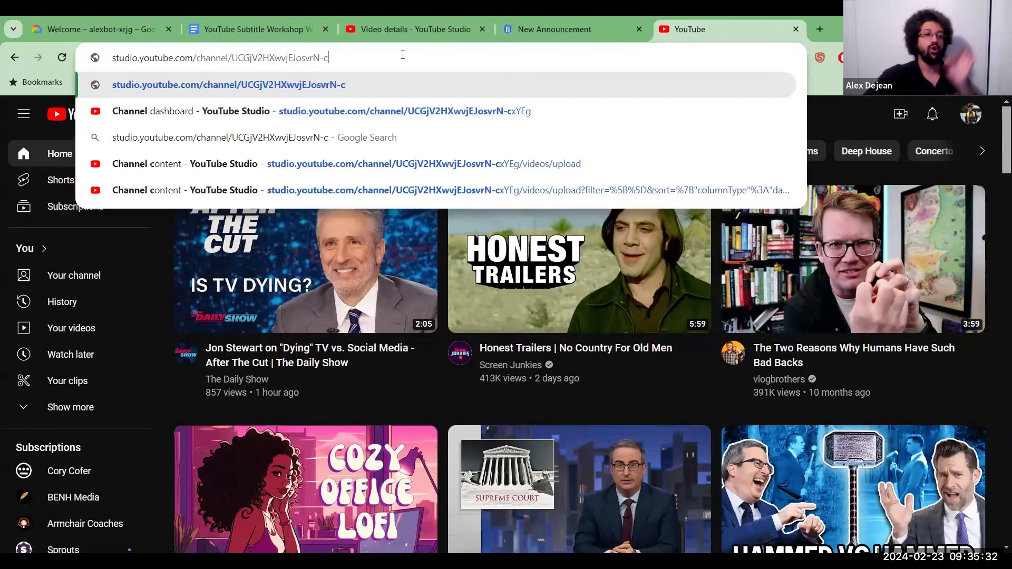
key("Return")
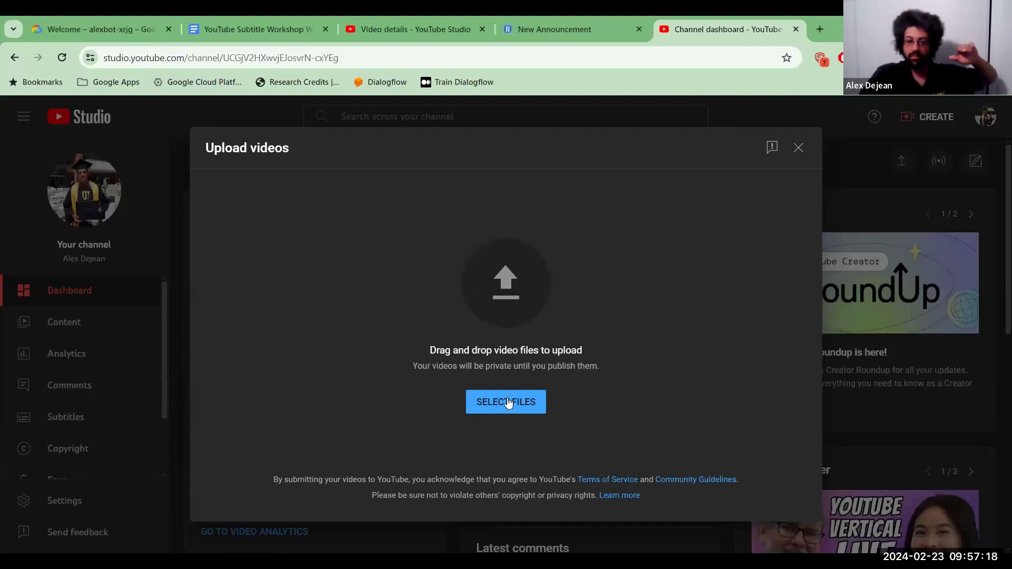
Step: Select WIN_20240223_08_44_14_Pro.mp4 from the Camera Roll folder as the video to upload
left_click(509, 401)
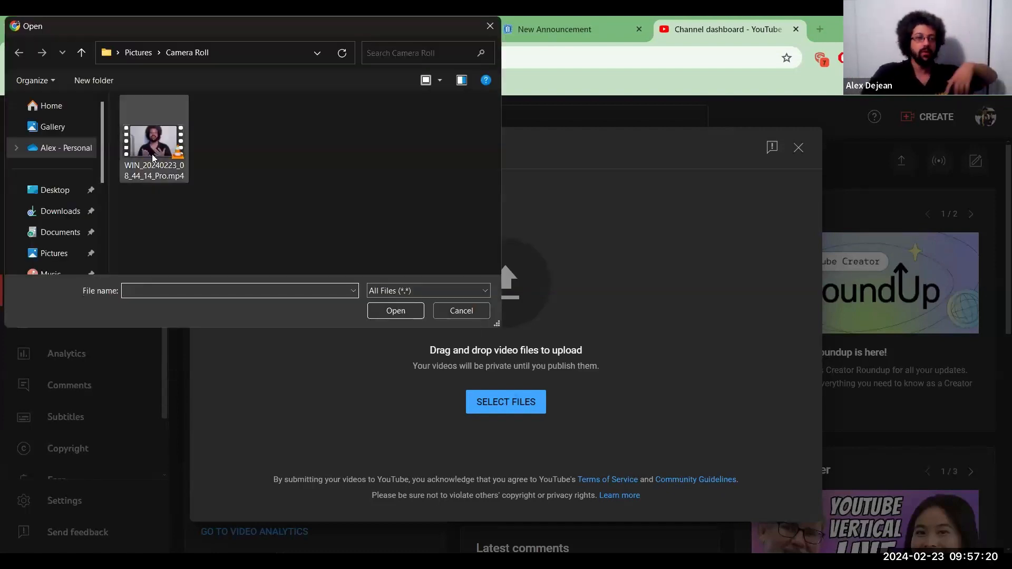
double_click(138, 150)
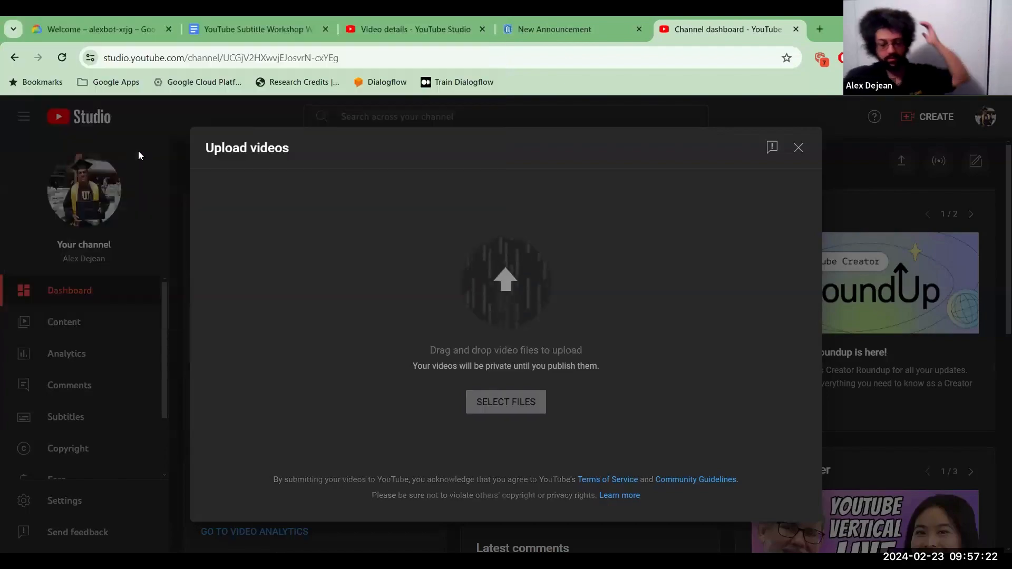
Step: Copy the full introduction script paragraph from the YouTube Subtitle Workshop Walkthrough document
left_click(238, 17)
scroll(358, 324, "down", 5)
scroll(360, 327, "down", 10)
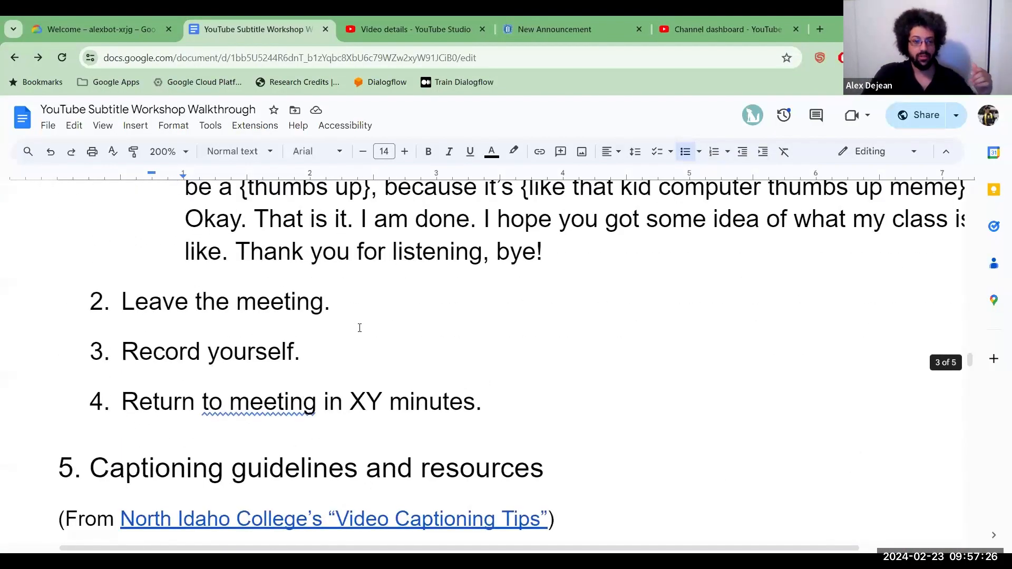
scroll(359, 327, "up", 3)
triple_click(308, 271)
key("ctrl+c")
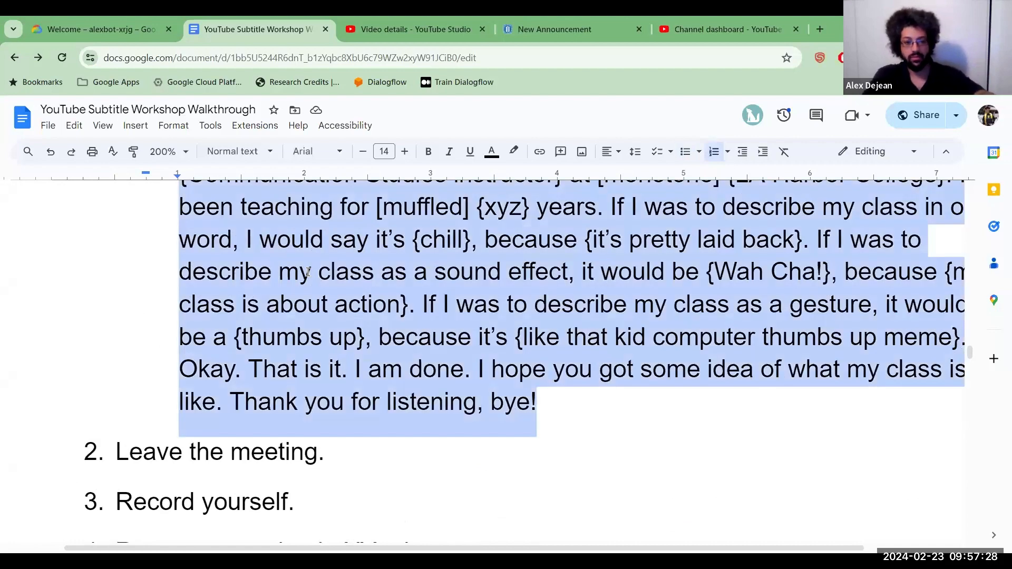
Step: Return to the YouTube Studio upload and replace the video's title with the presenter's first name followed by "saying hello"
left_click(754, 17)
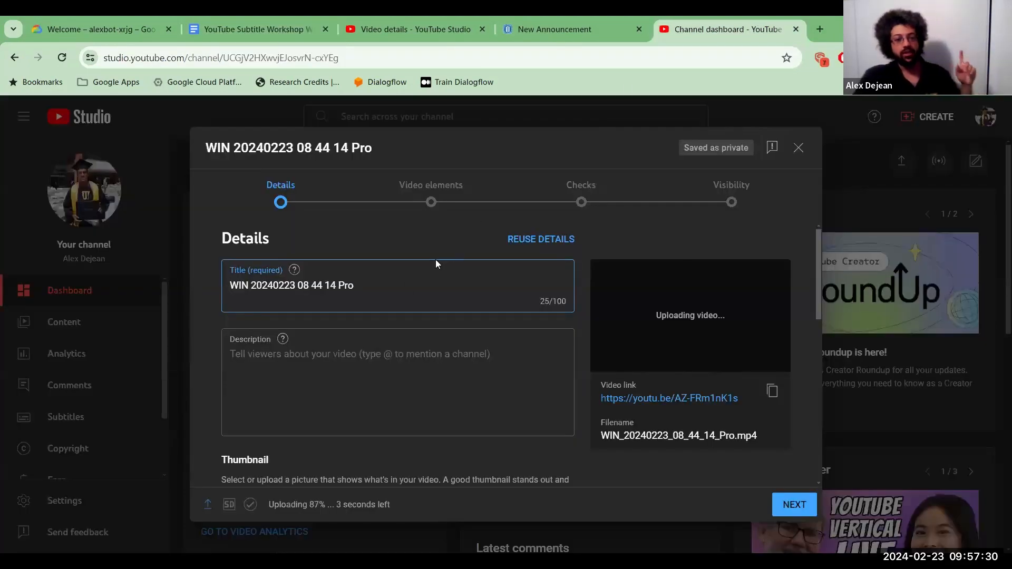
triple_click(347, 286)
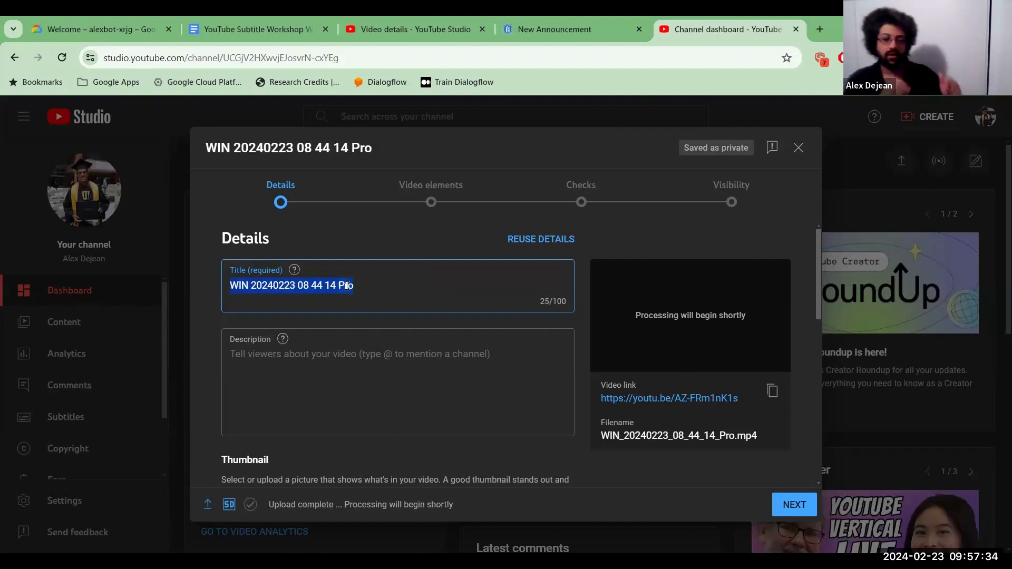
type("Alex ")
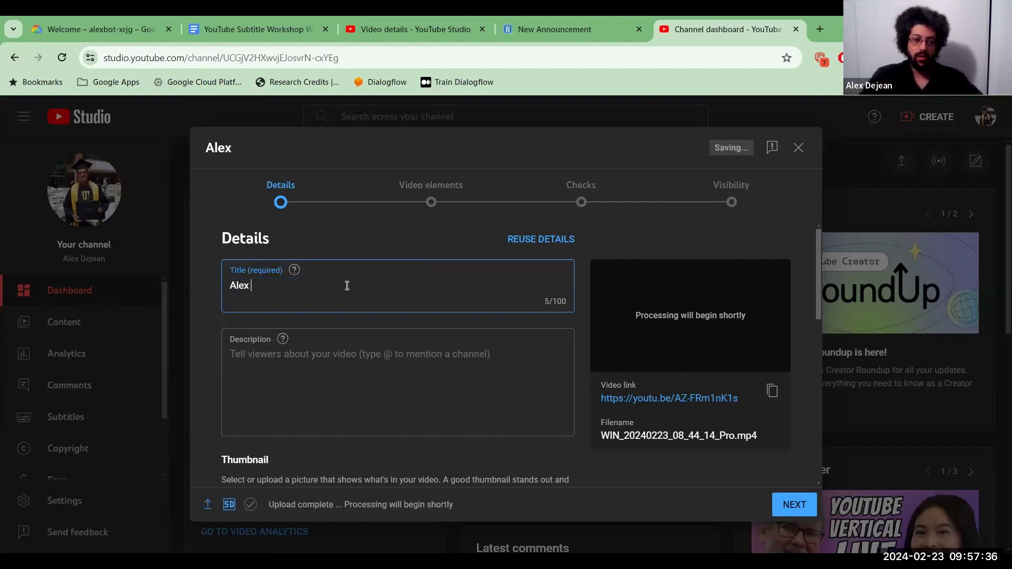
type("saying hello")
Step: Mark the video as not made for kids and continue to the Video elements stage
scroll(347, 286, "down", 4)
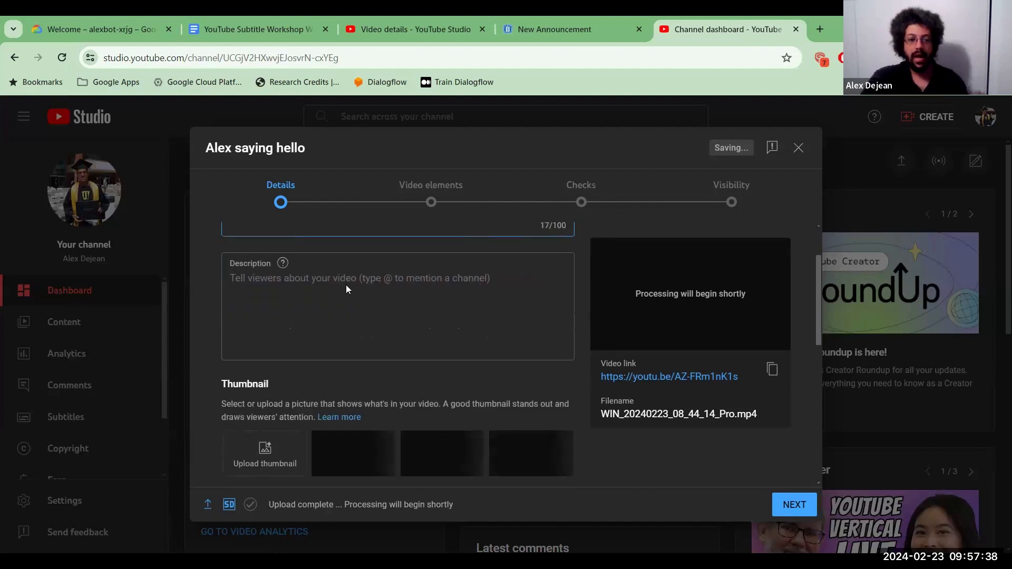
scroll(345, 284, "down", 4)
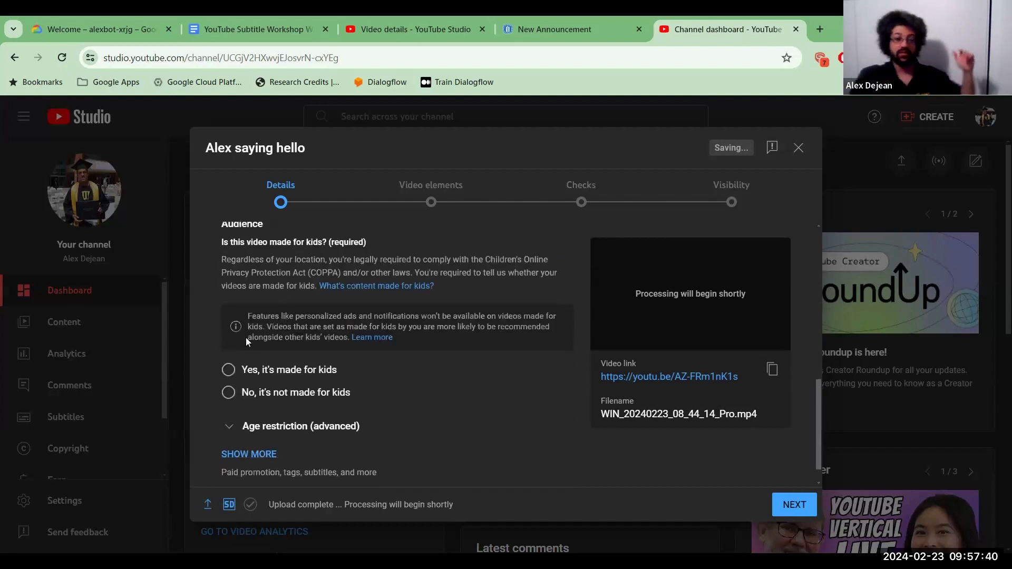
left_click(228, 394)
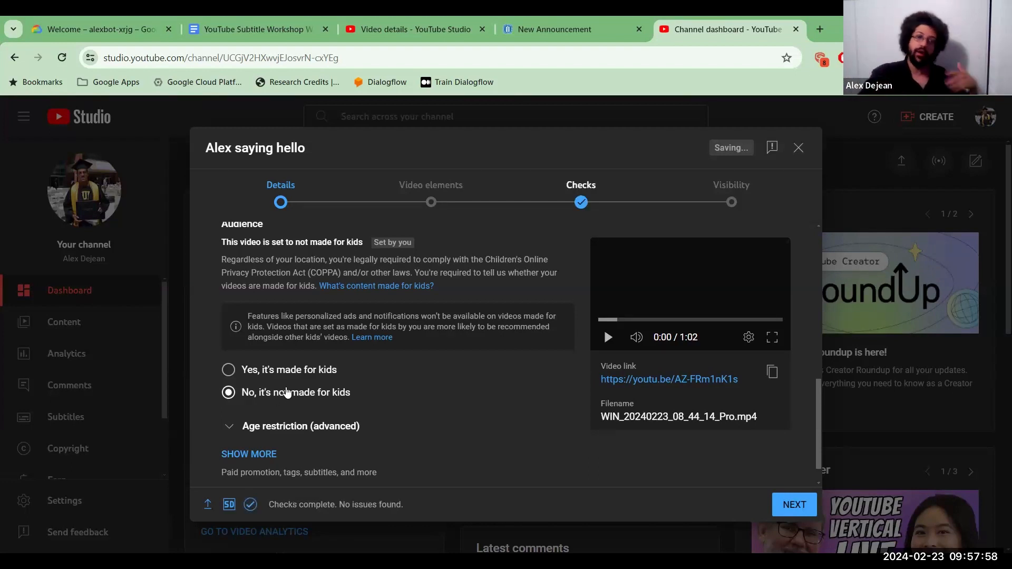
scroll(287, 392, "down", 1)
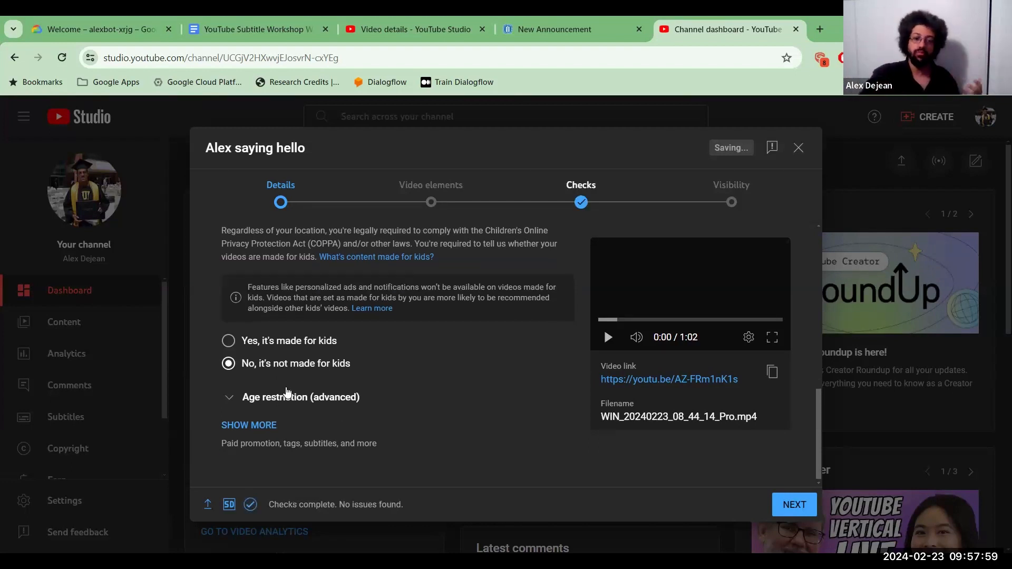
left_click(789, 505)
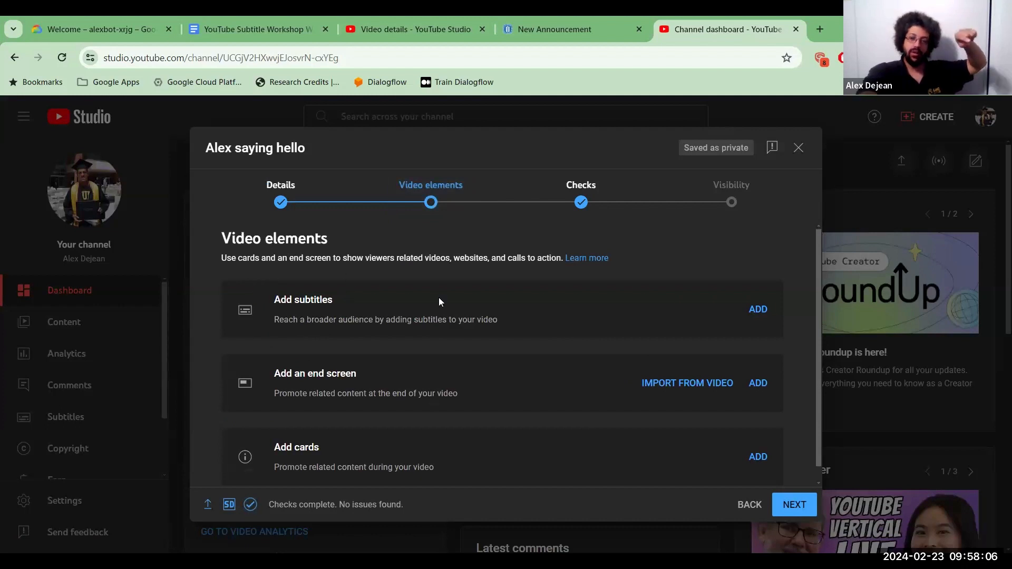
Step: Add auto-synced English subtitles using the copied introduction script and finish the subtitle entry
left_click(767, 309)
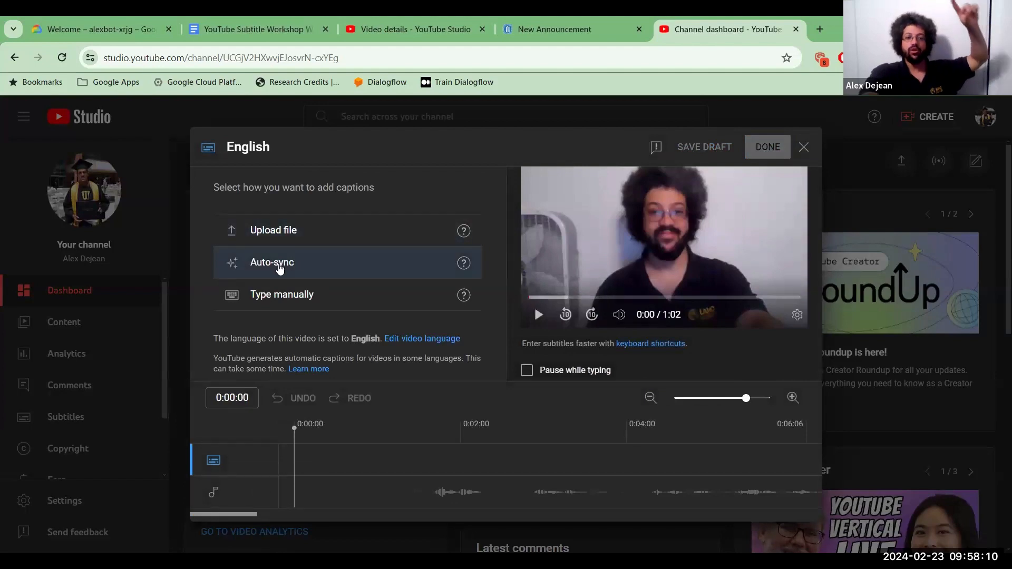
left_click(280, 263)
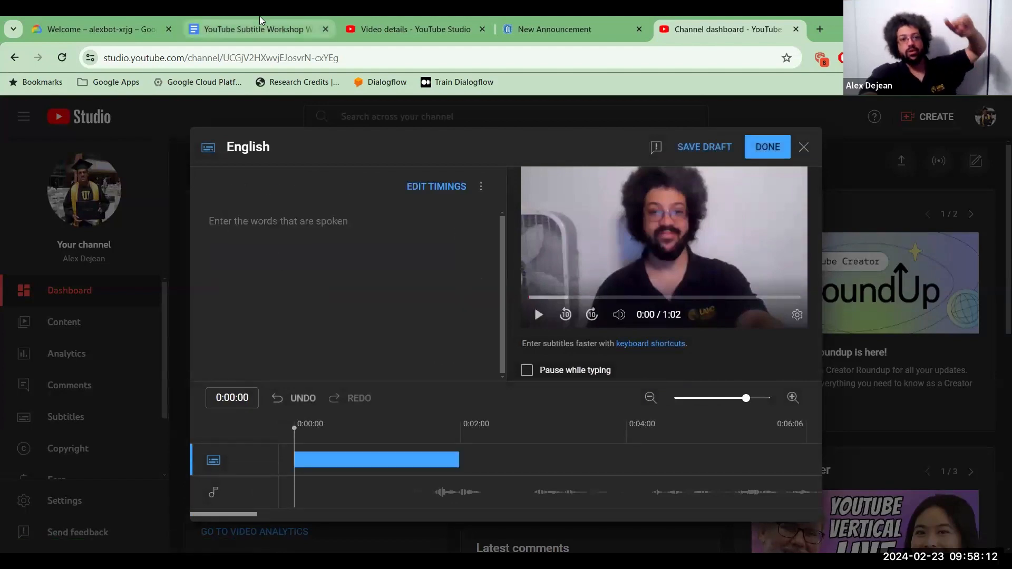
left_click(261, 29)
scroll(337, 248, "up", 2)
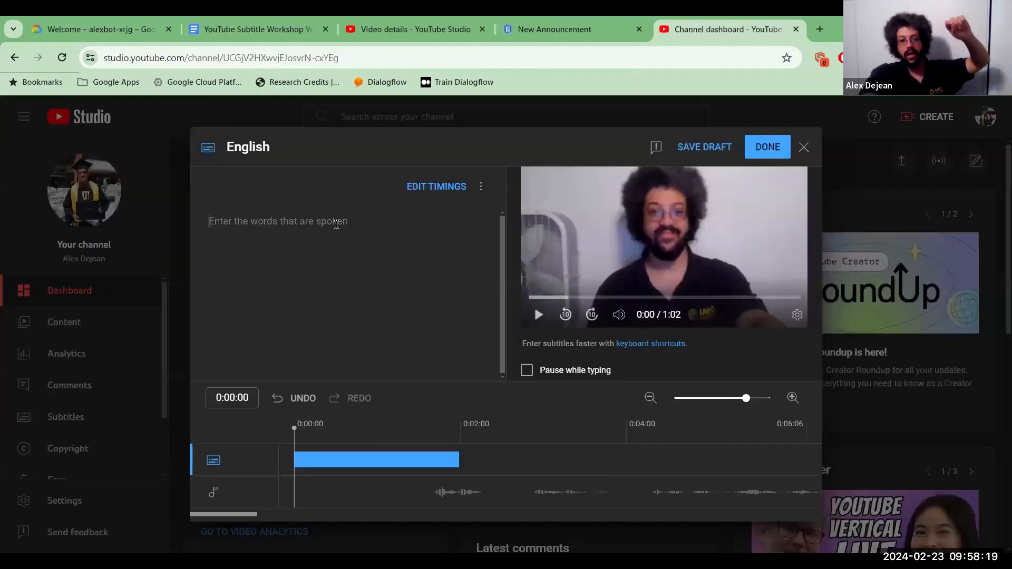
left_click(743, 16)
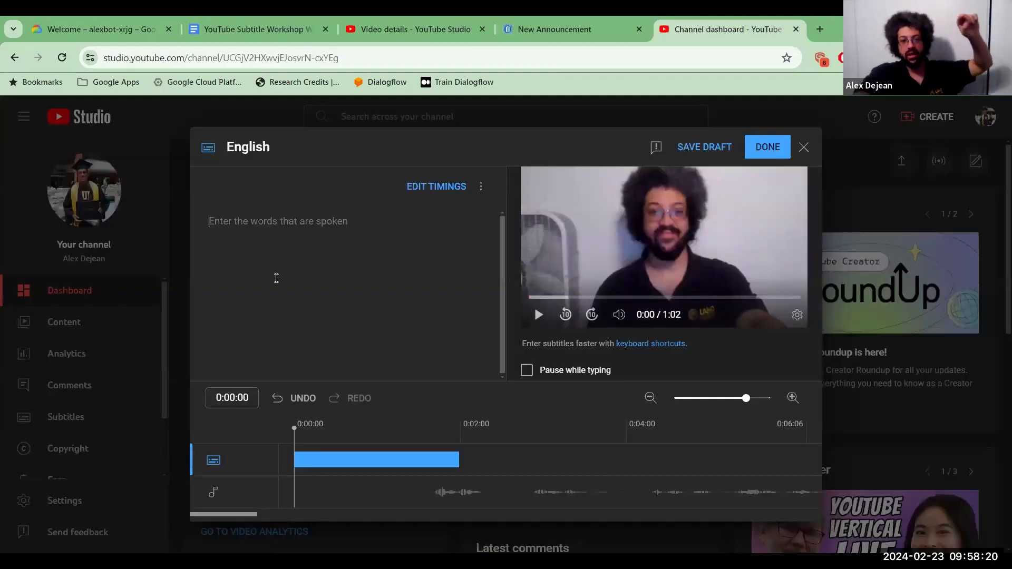
right_click(276, 279)
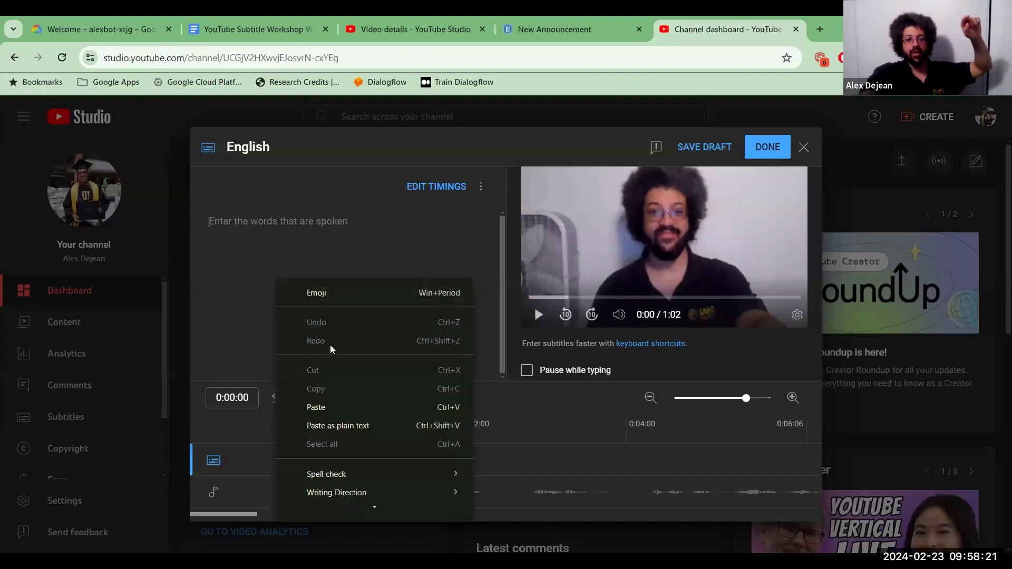
left_click(323, 407)
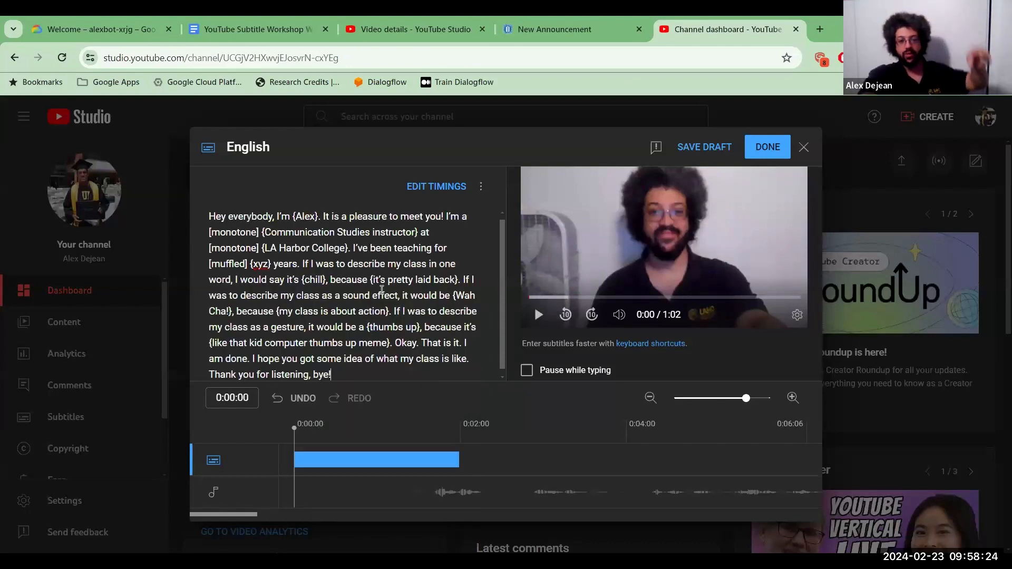
left_click(757, 156)
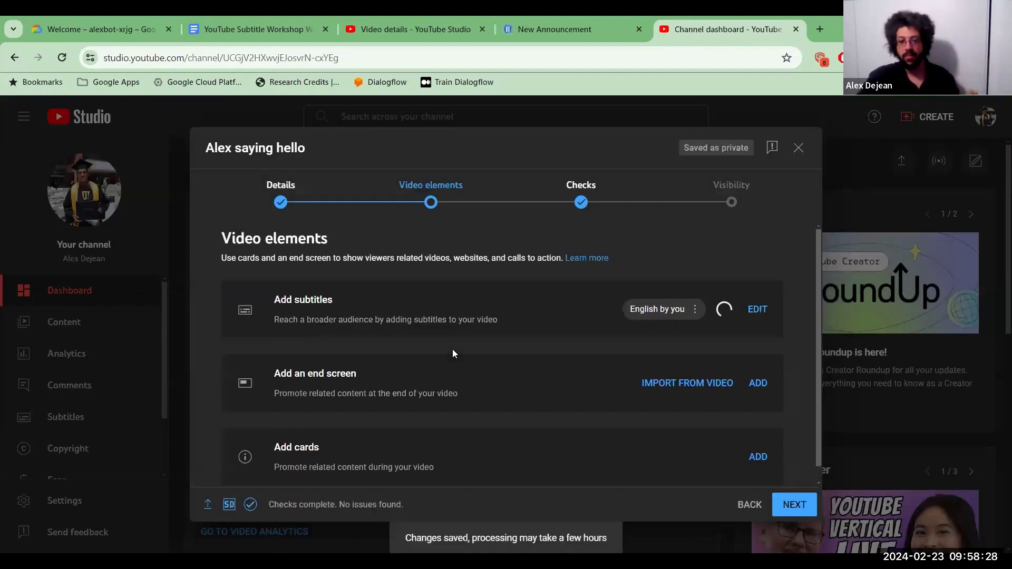
Step: Continue past the checks stage, set the video's visibility to Unlisted and save it
scroll(452, 353, "down", 1)
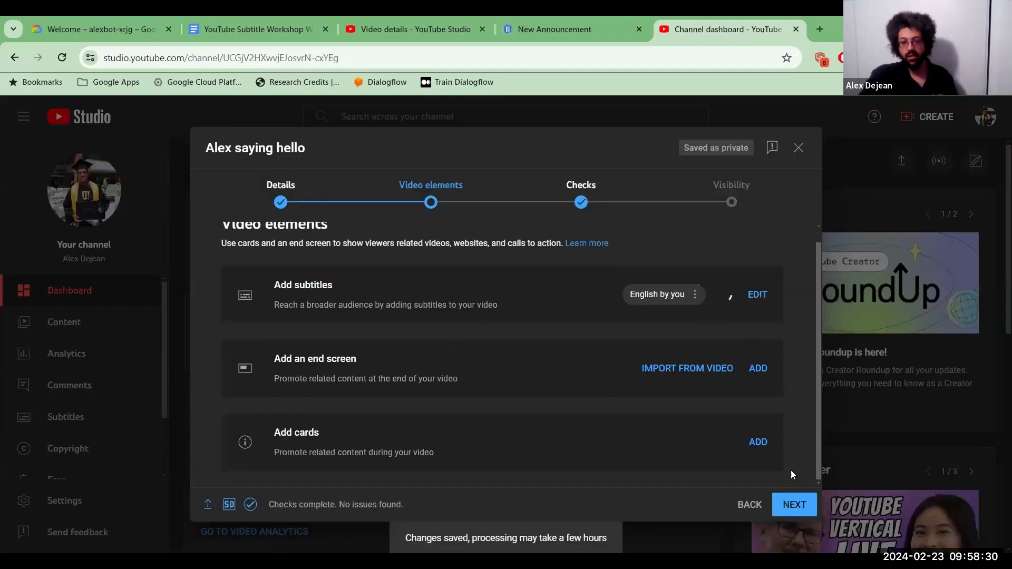
left_click(793, 504)
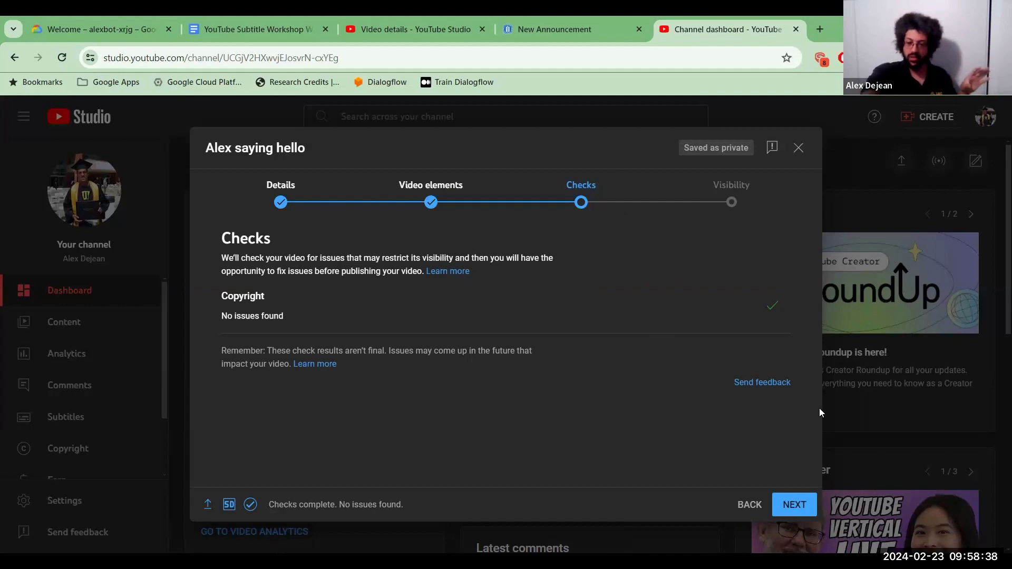
left_click(793, 504)
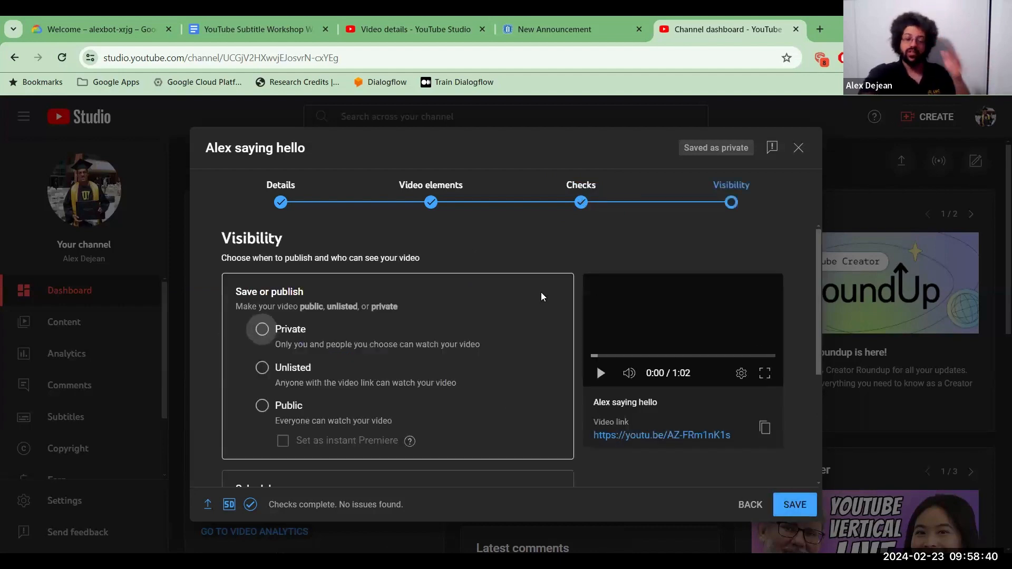
scroll(411, 289, "down", 1)
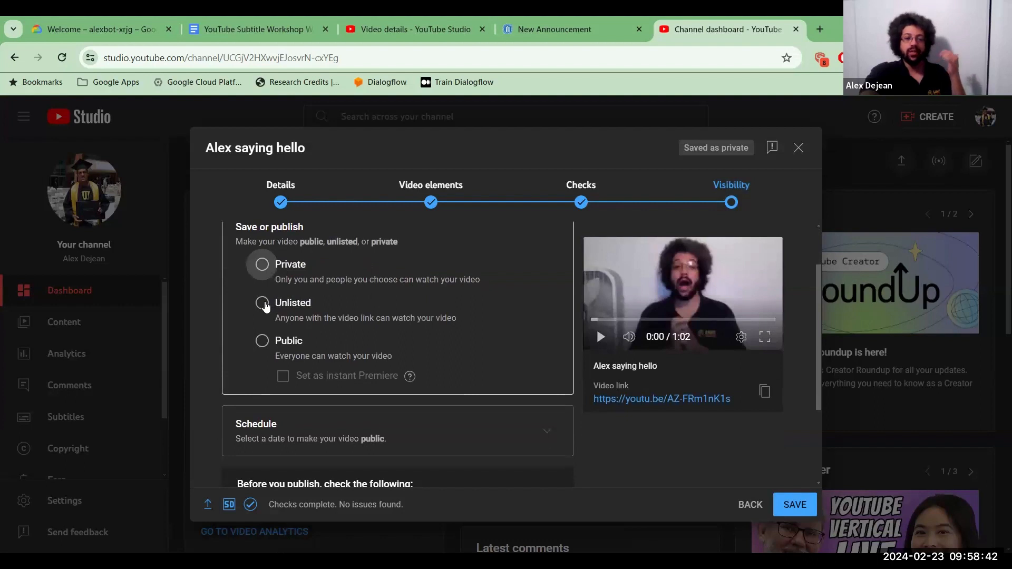
left_click(265, 306)
left_click(263, 340)
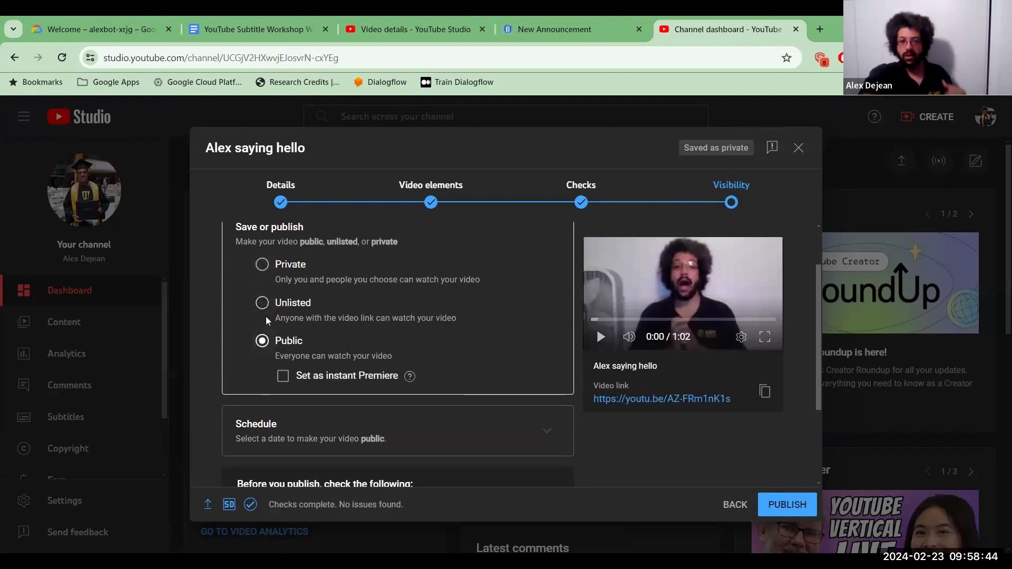
left_click(267, 315)
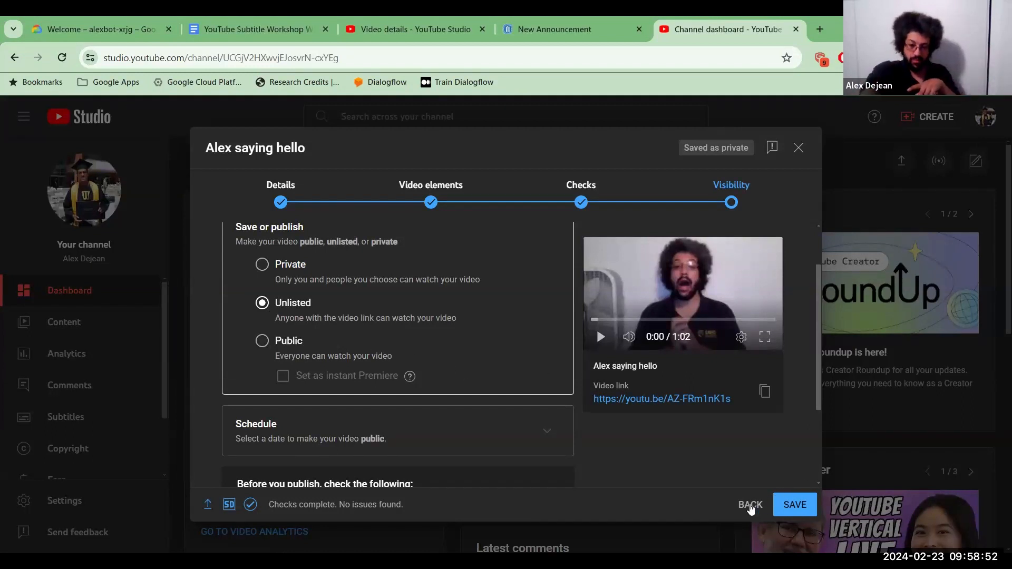
left_click(798, 509)
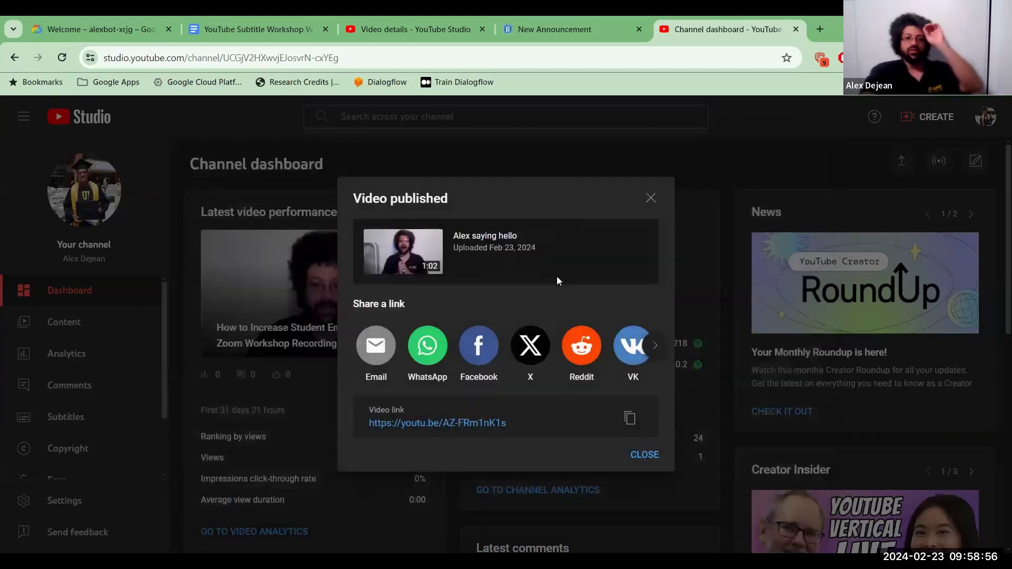
Step: Close the published-video confirmation and switch to the workshop walkthrough document to review the subtitle instructions and the script's [muffled] sound note
left_click(651, 198)
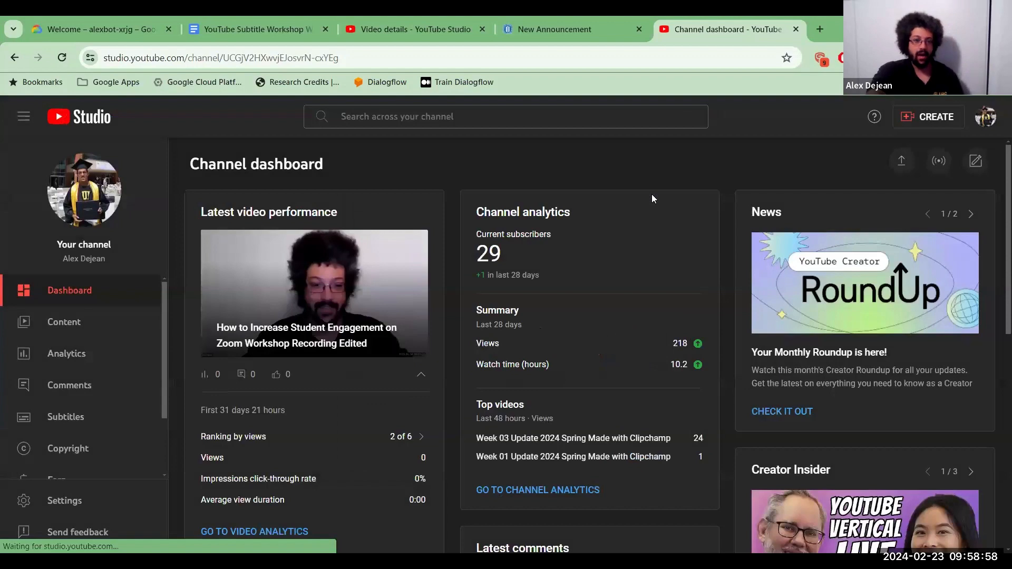
left_click(282, 22)
scroll(368, 315, "down", 10)
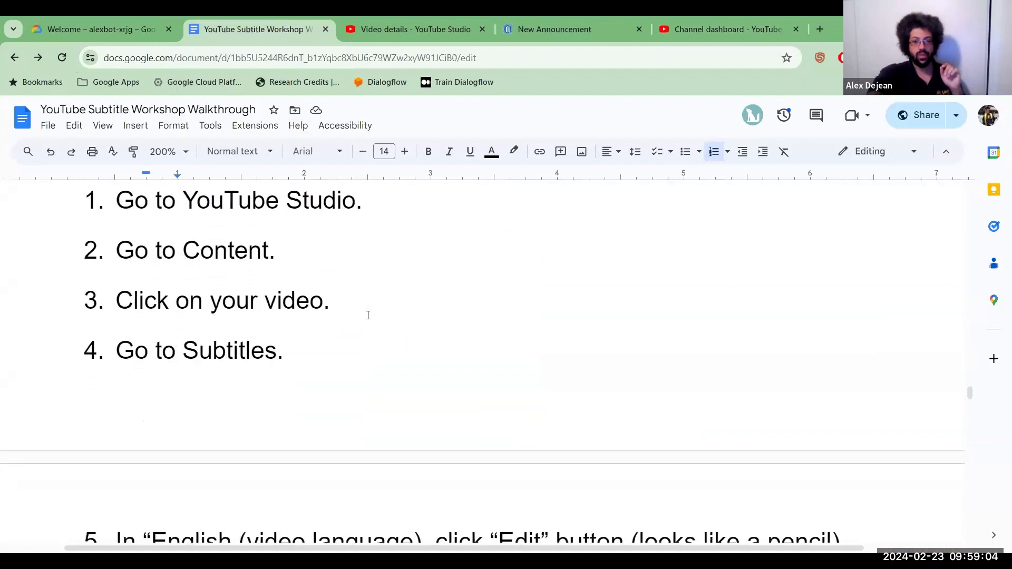
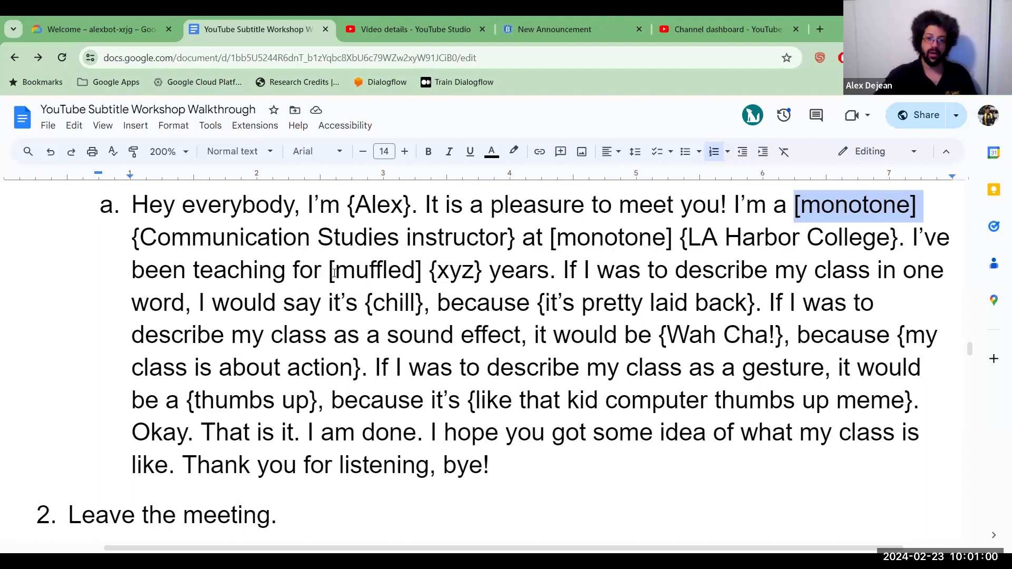
left_click(331, 273)
left_click_drag(367, 275, 420, 280)
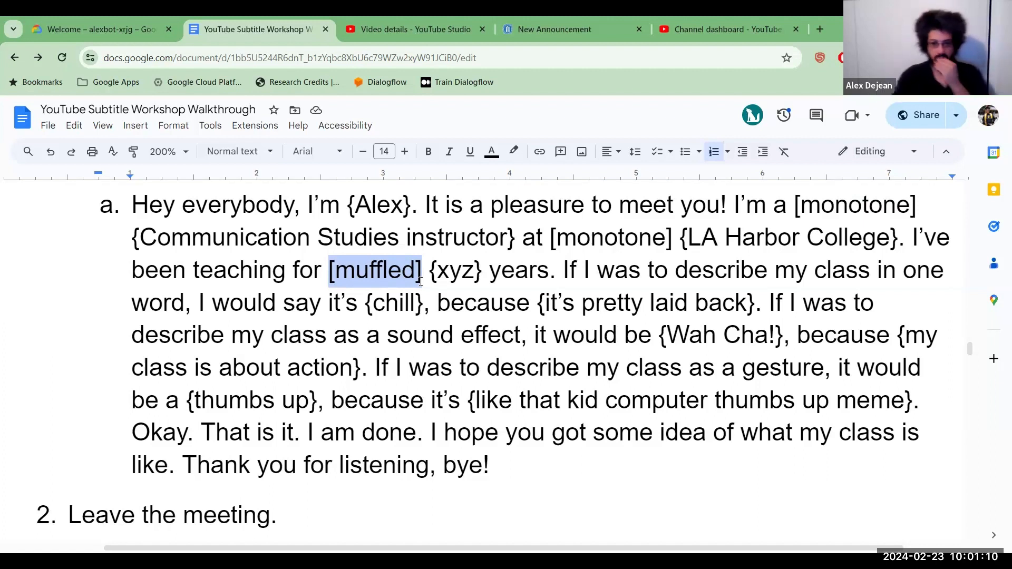
scroll(580, 343, "down", 3)
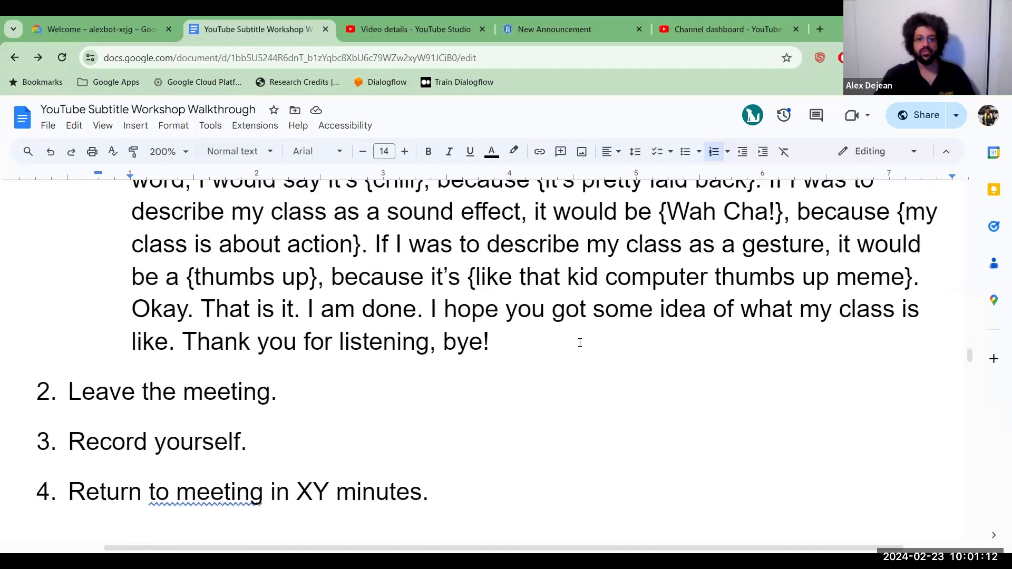
scroll(580, 343, "up", 3)
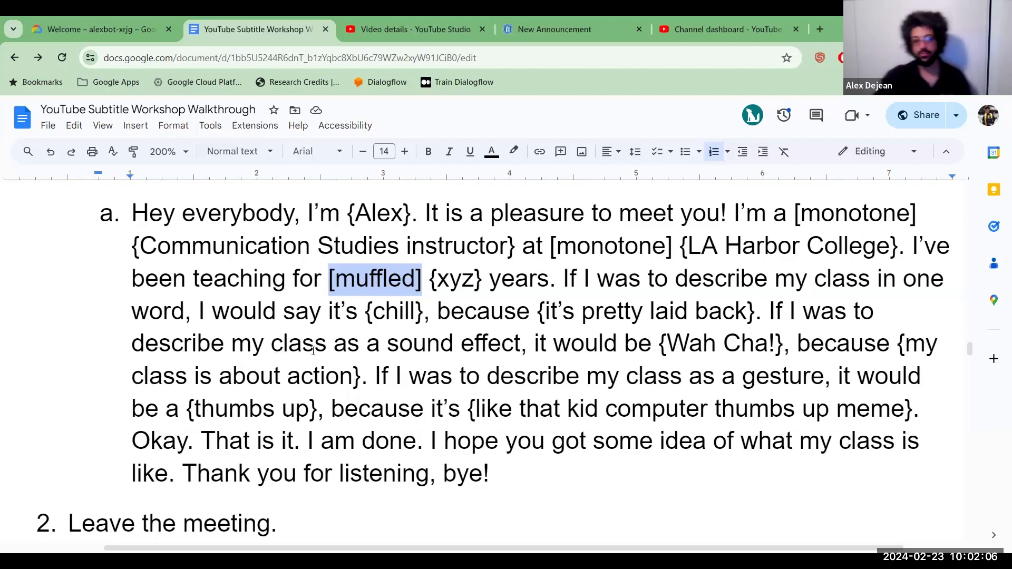
left_click(715, 19)
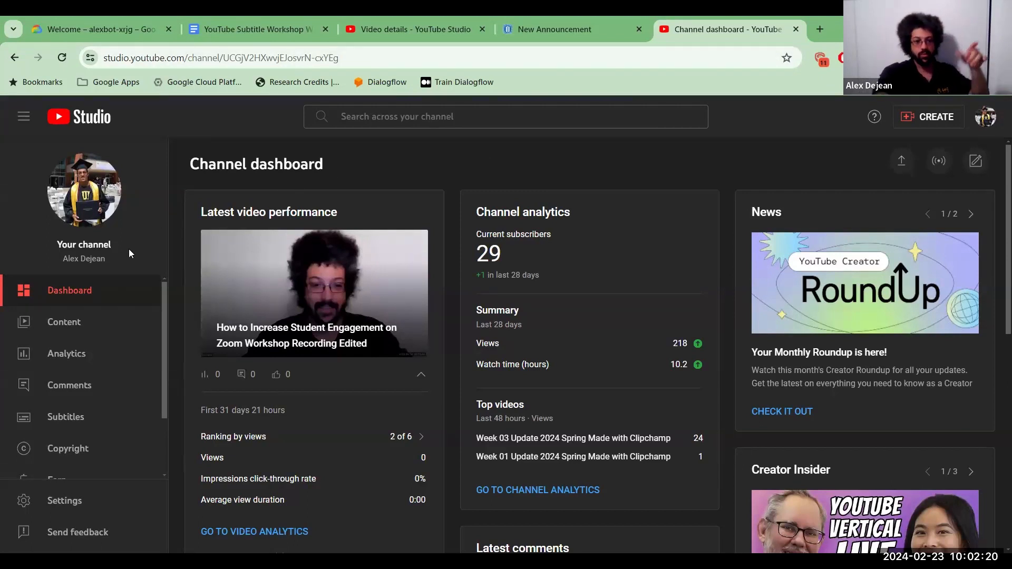
left_click(67, 335)
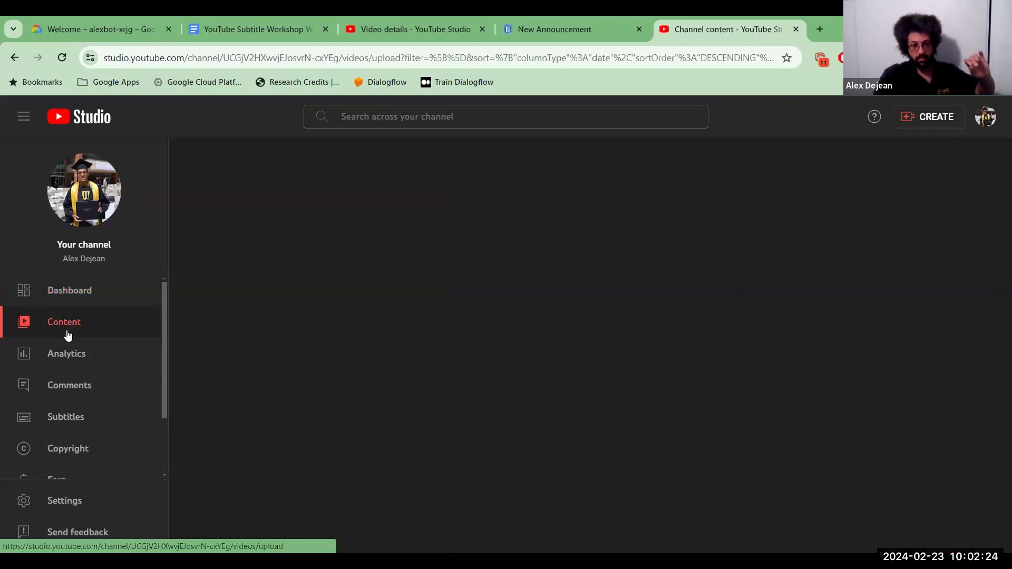
scroll(321, 279, "down", 1)
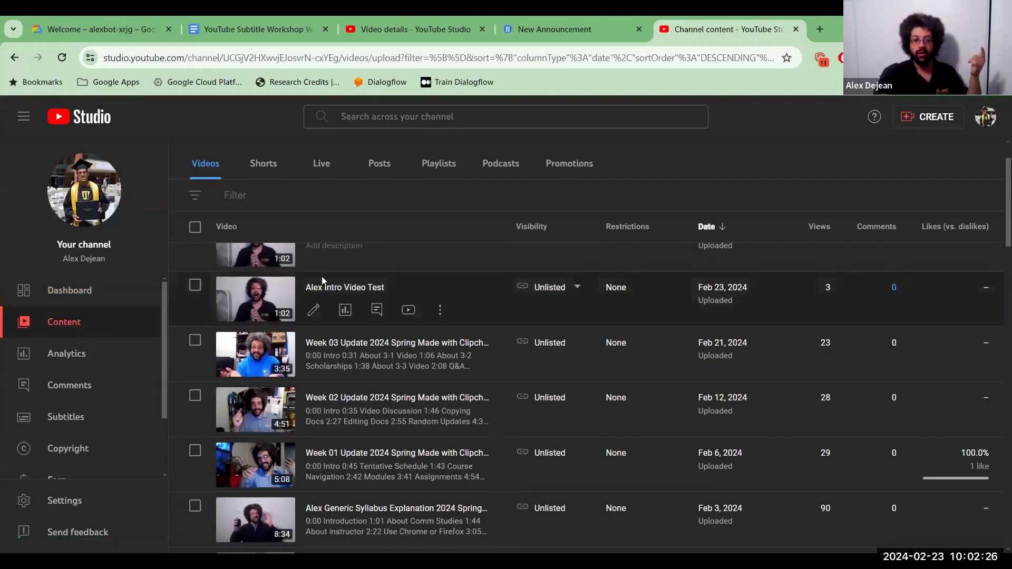
scroll(321, 276, "up", 1)
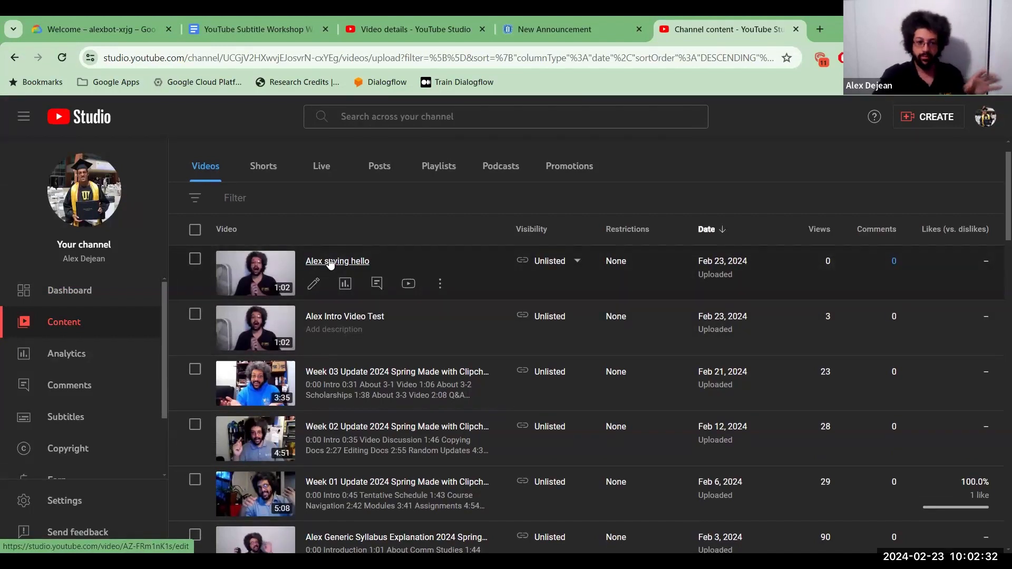
left_click(330, 262)
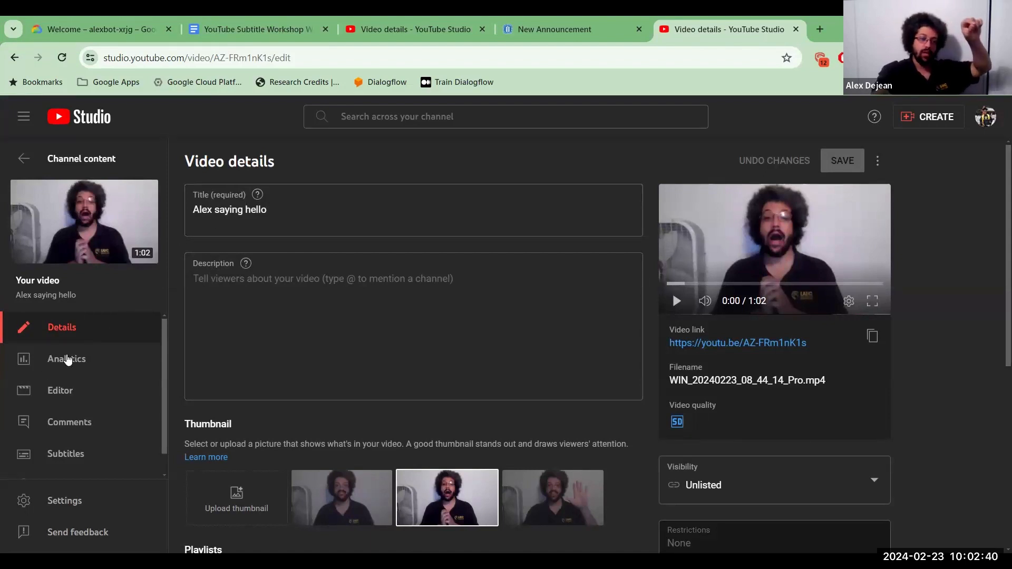
scroll(66, 359, "down", 1)
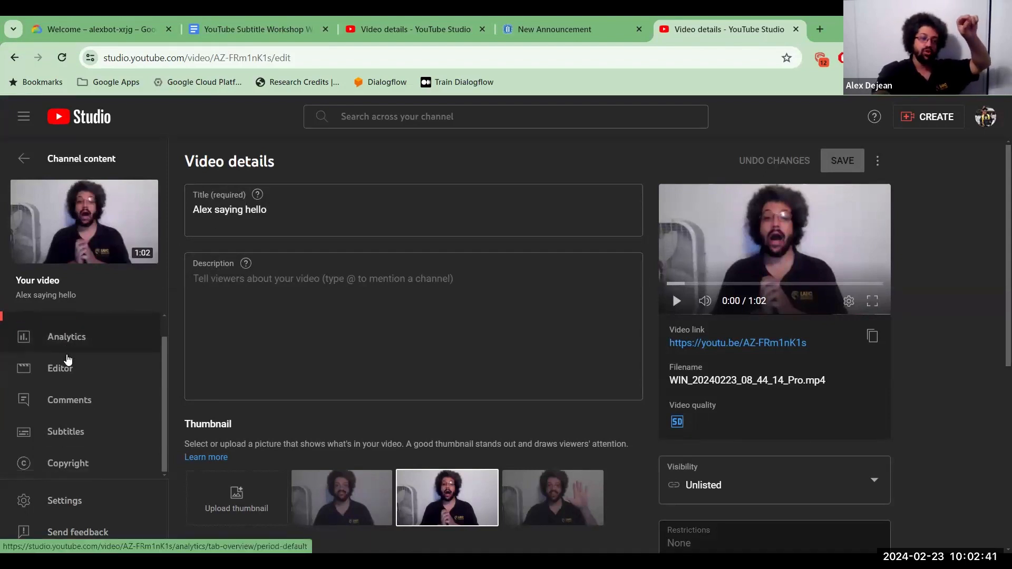
left_click(65, 432)
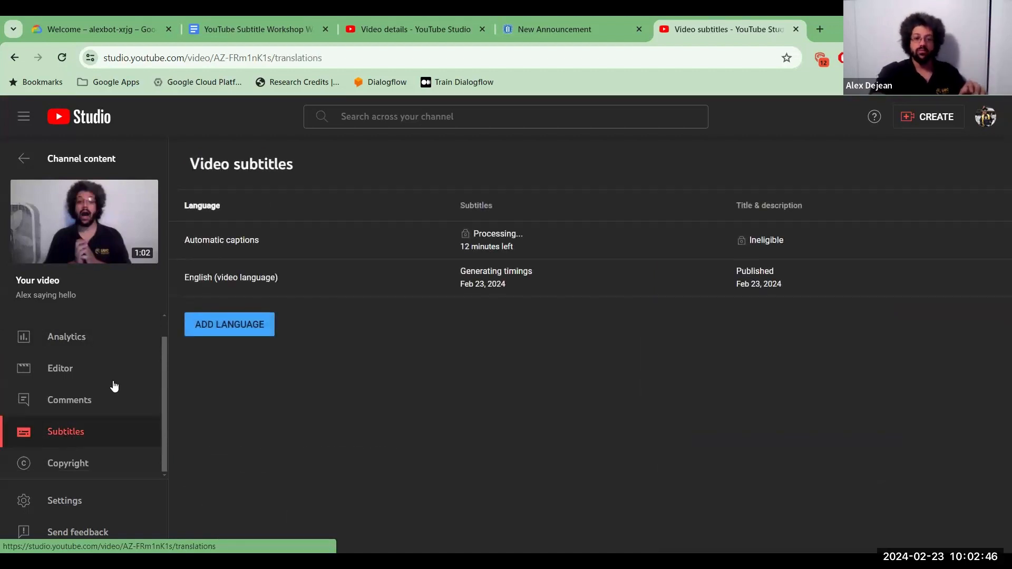
Step: Go back to the channel content and open the "Intro Video Test" video's English (video language) subtitles for editing
left_click(28, 161)
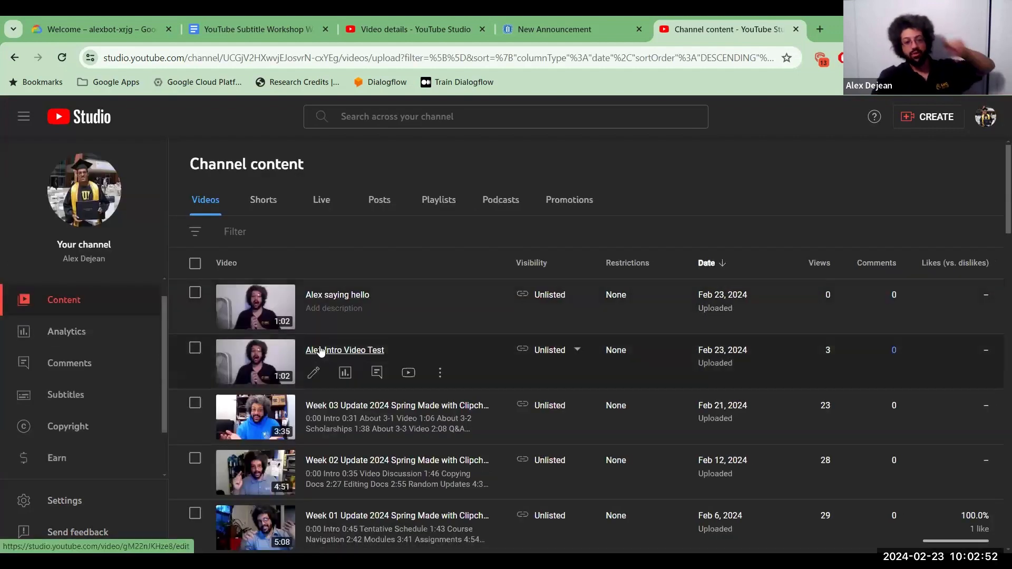
left_click(321, 351)
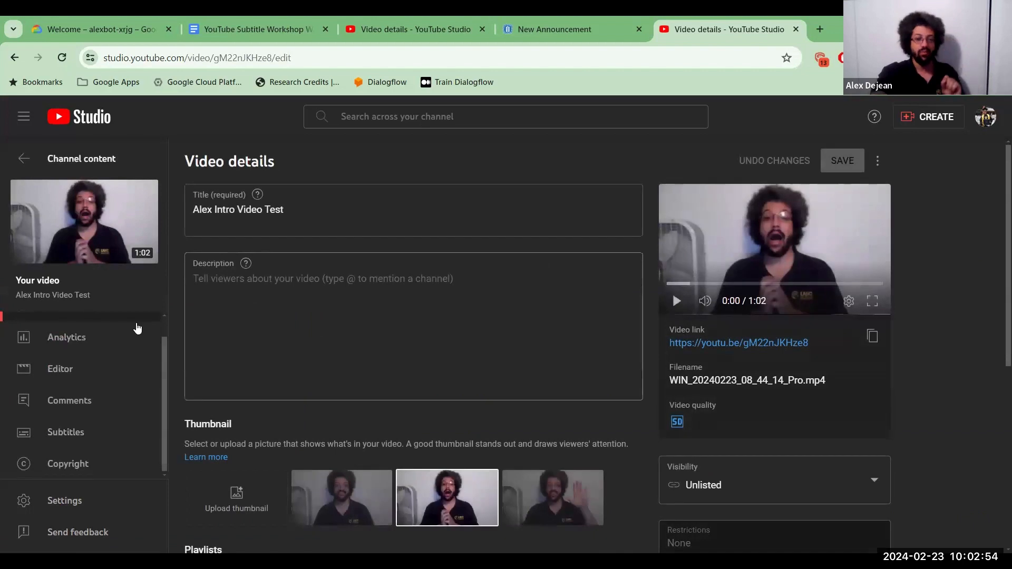
left_click(64, 432)
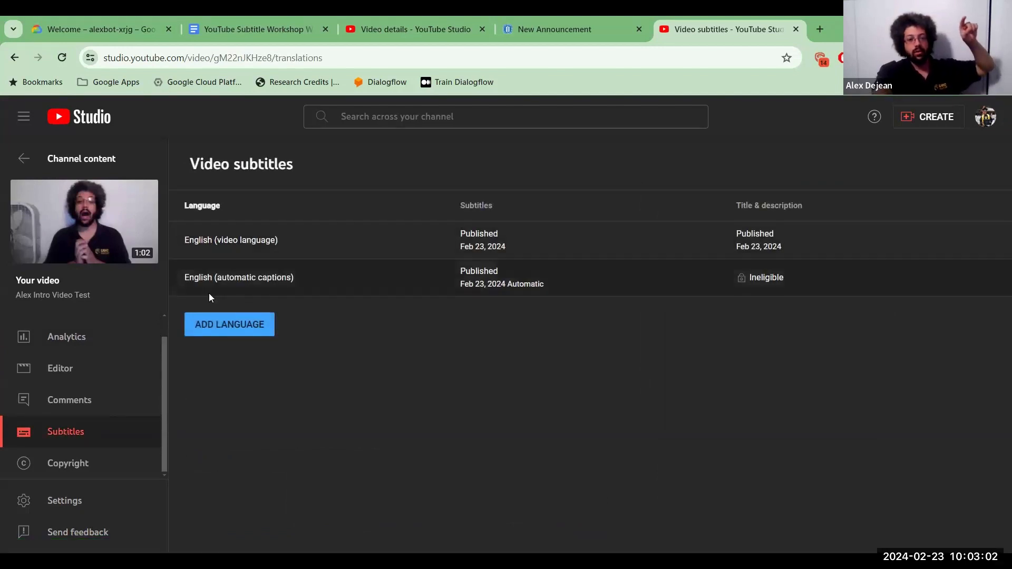
left_click_drag(185, 277, 312, 277)
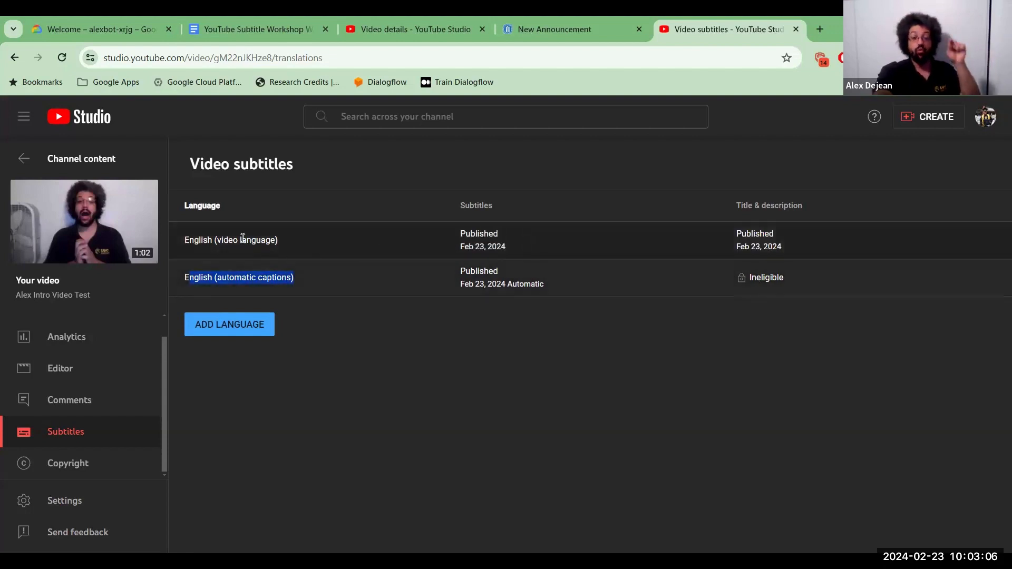
left_click_drag(185, 240, 279, 247)
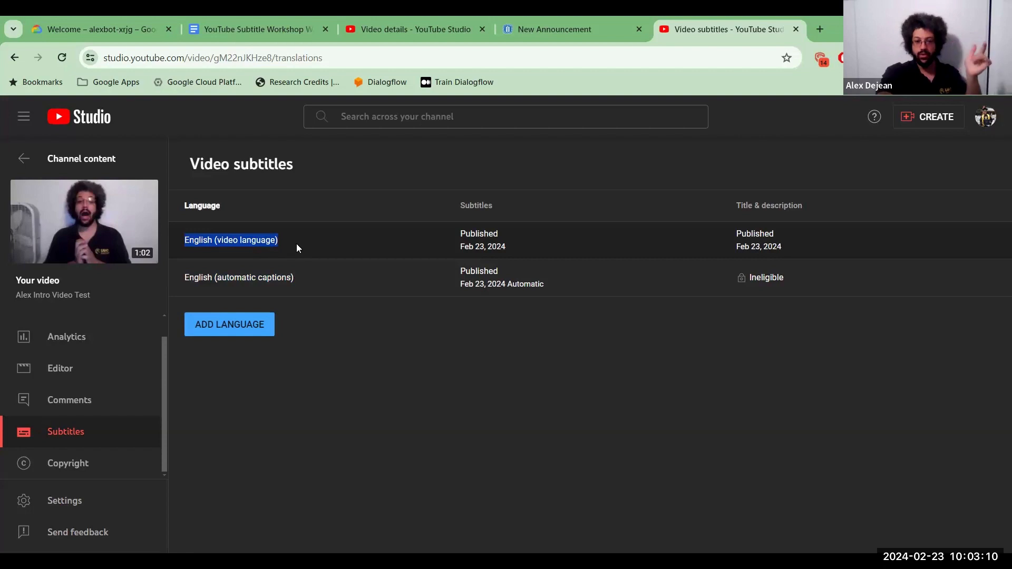
mouse_move(519, 241)
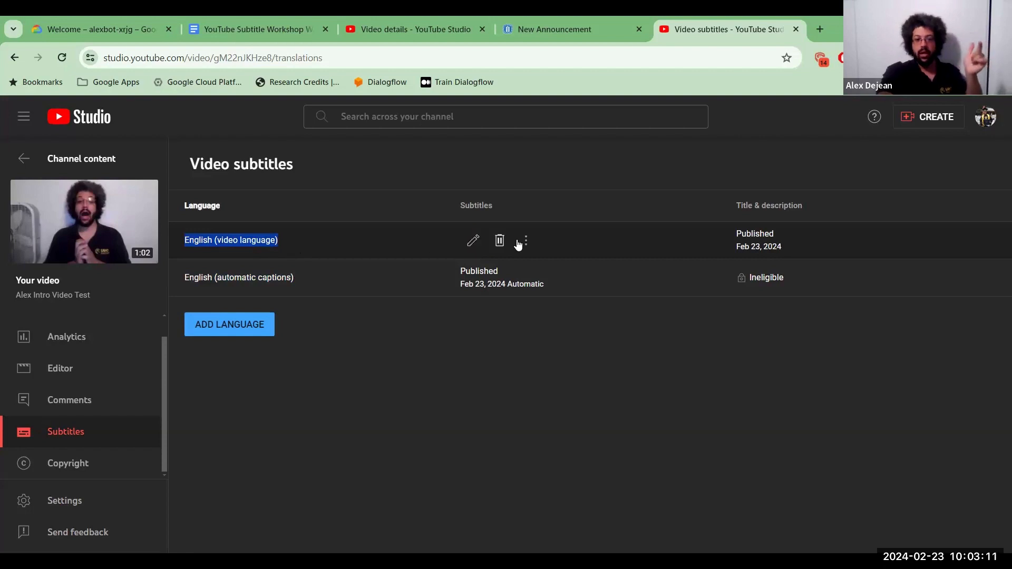
left_click(473, 243)
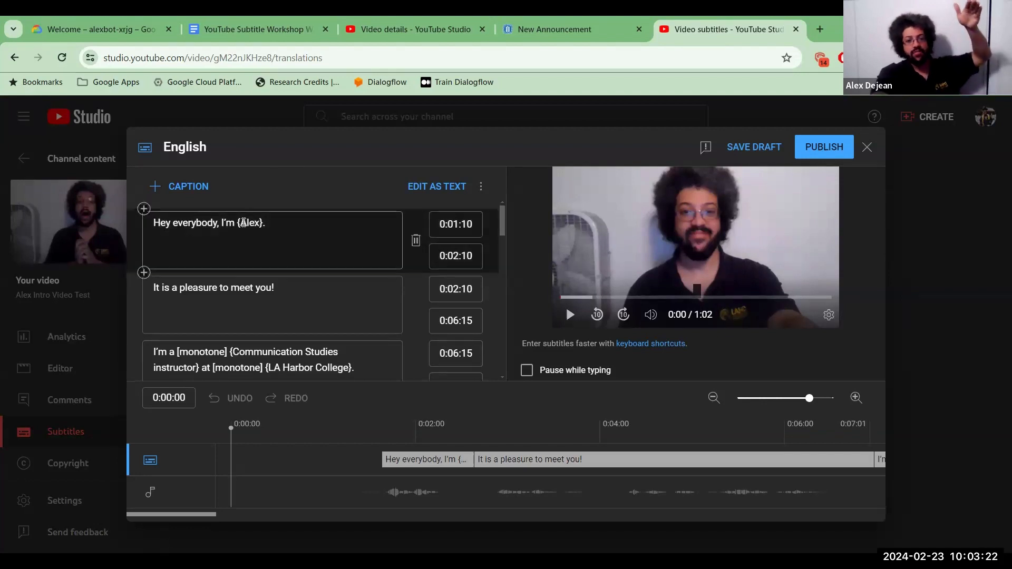
Step: Remove the curly braces around the presenter's name in the first caption
double_click(243, 223)
key("Right")
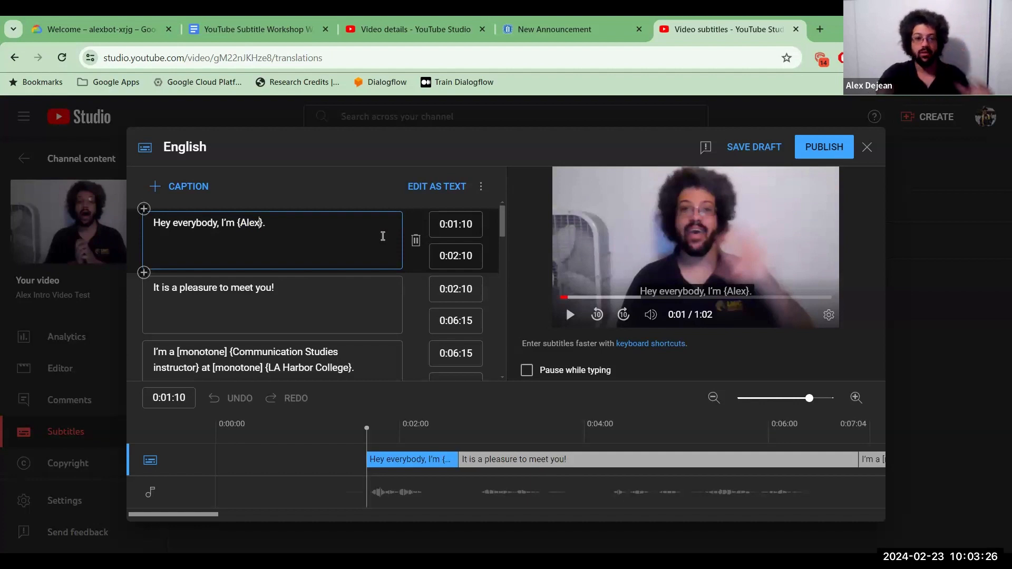
key("BackSpace")
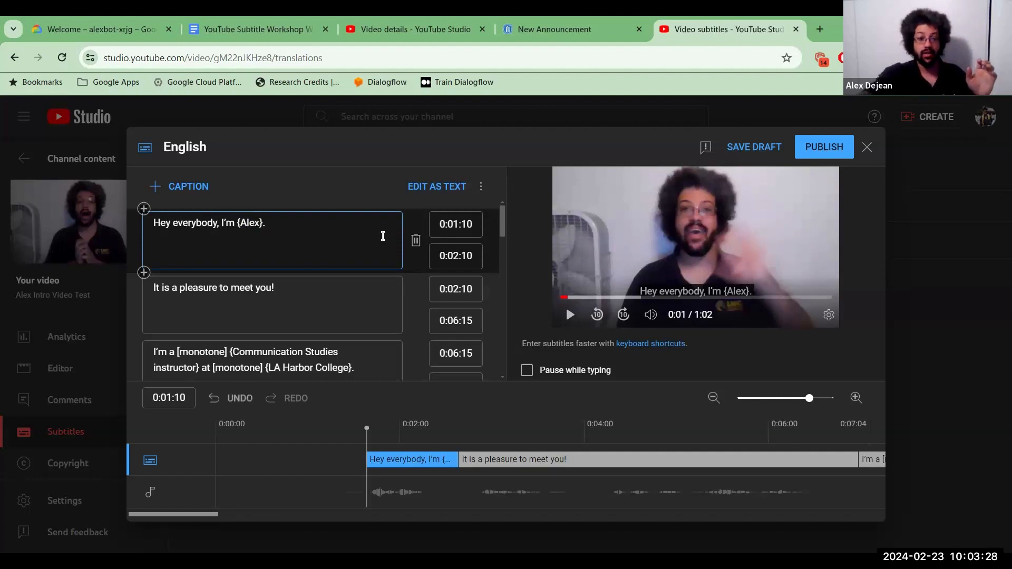
key("BackSpace")
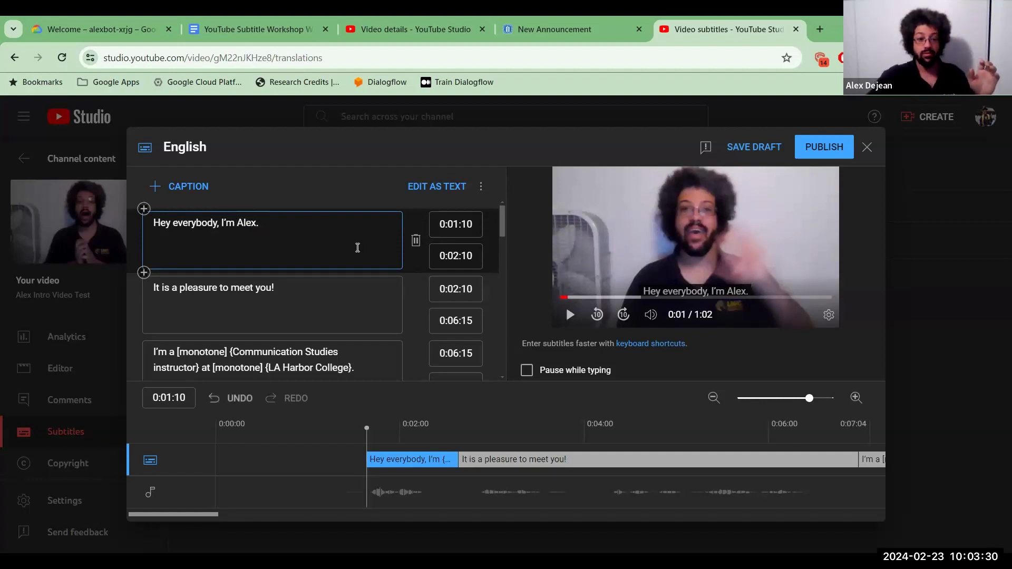
Step: Remove the curly braces around "Communication Studies instructor" and "LA Harbor College" in the third caption
scroll(241, 328, "down", 1)
left_click(236, 299)
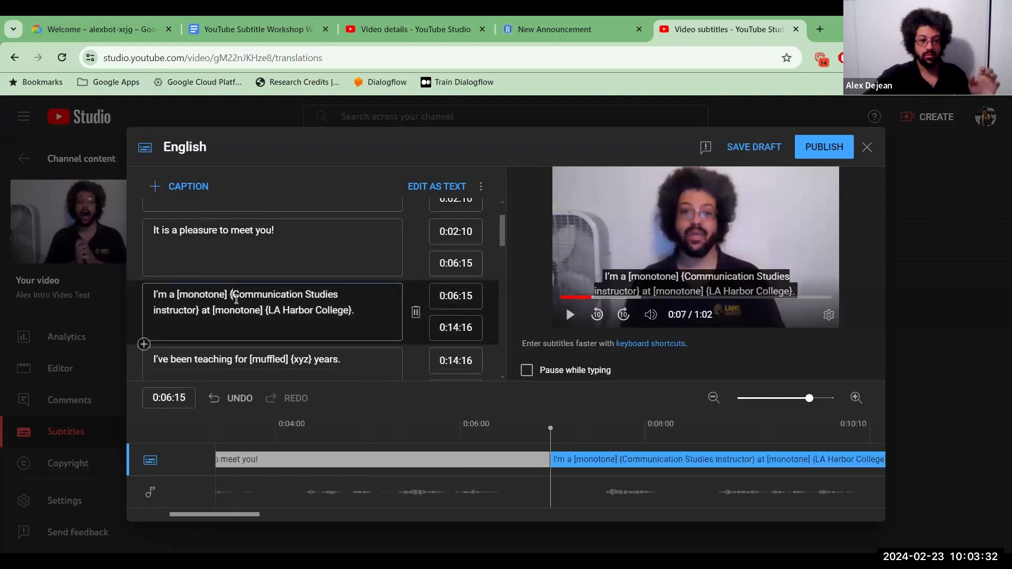
key("BackSpace")
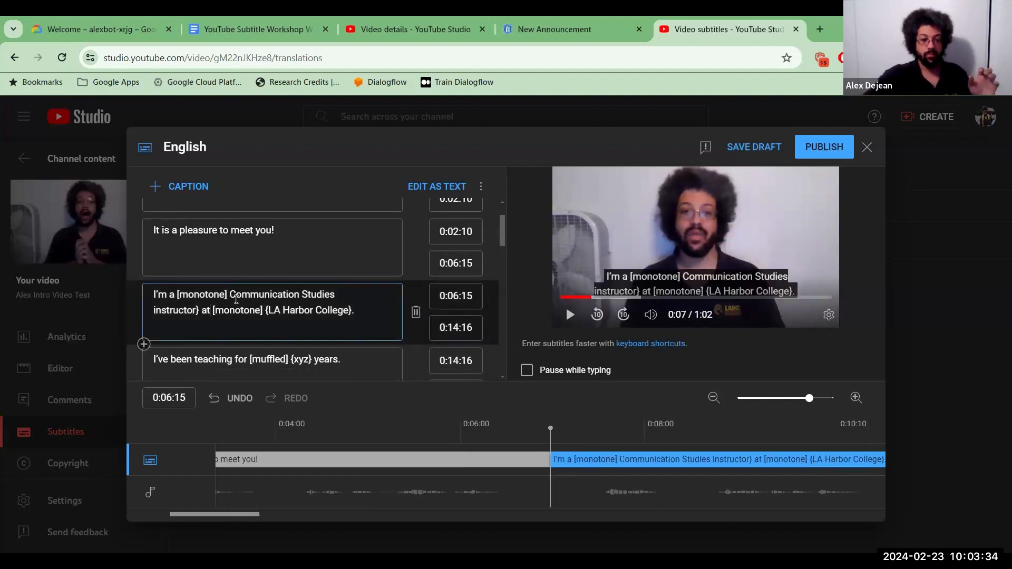
key("Left")
key("Left")
key("Left")
key("Left")
key("Left")
key("Left")
key("Left")
key("BackSpace")
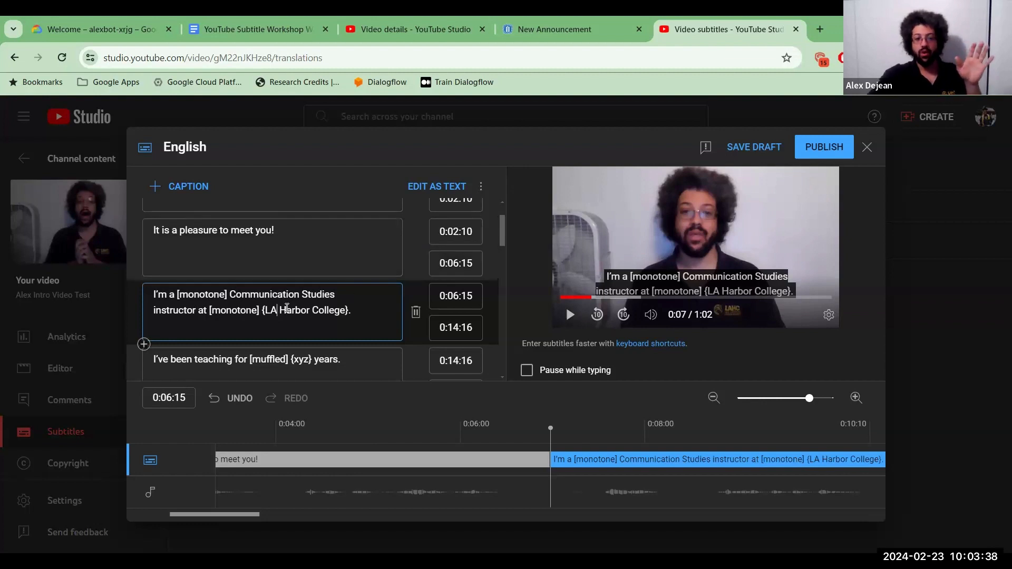
key("BackSpace")
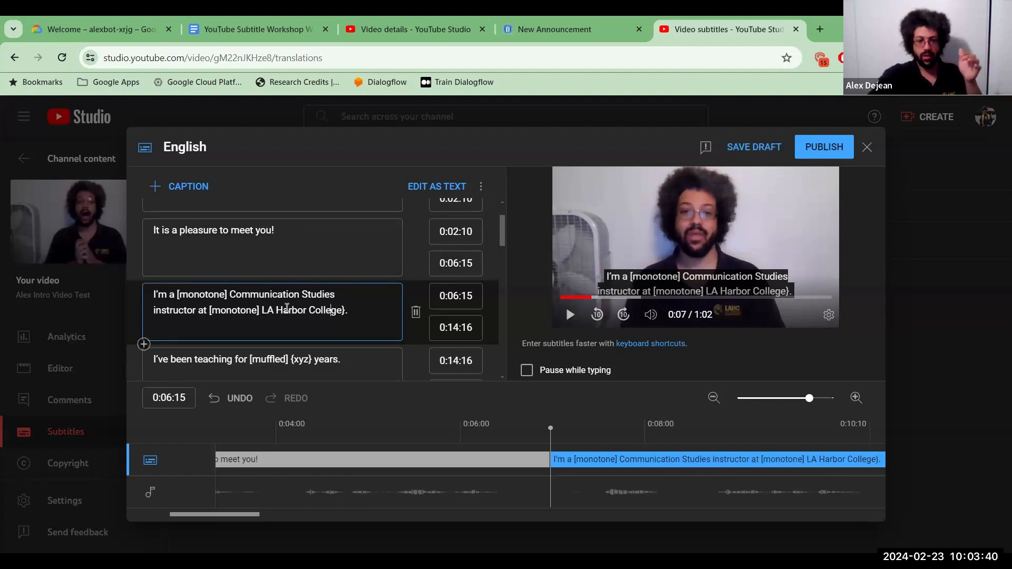
key("BackSpace")
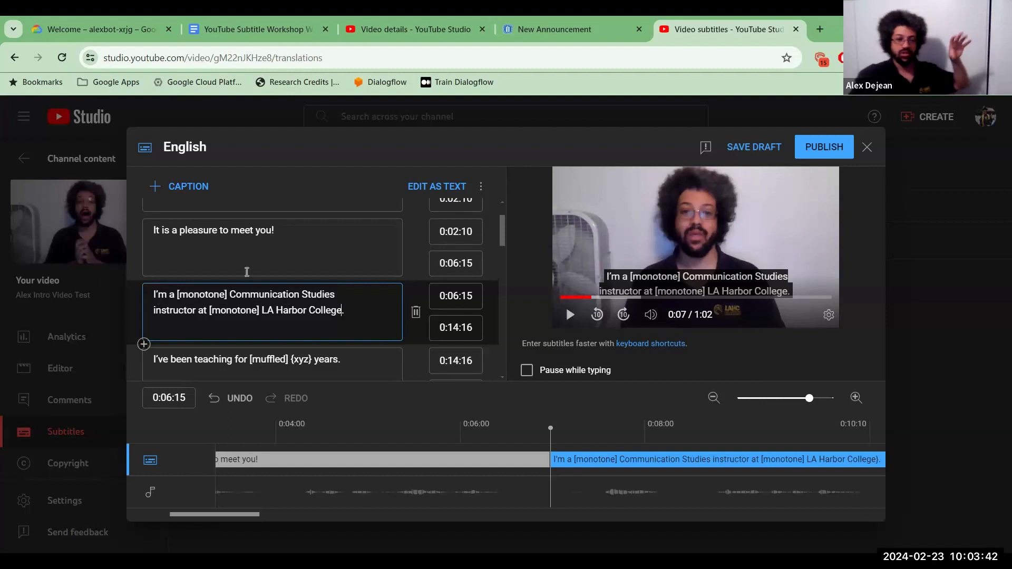
Step: Review the captions and play the video preview from about 0:01 to 0:14 to check their timing against the speech
scroll(369, 244, "up", 1)
scroll(369, 245, "down", 1)
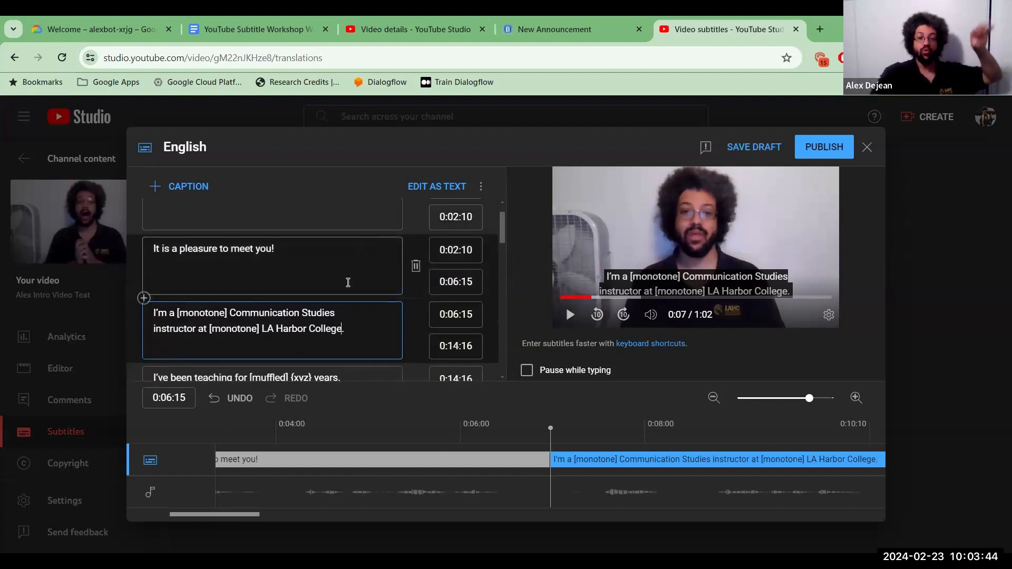
scroll(411, 264, "down", 1)
scroll(342, 294, "down", 2)
scroll(462, 255, "up", 3)
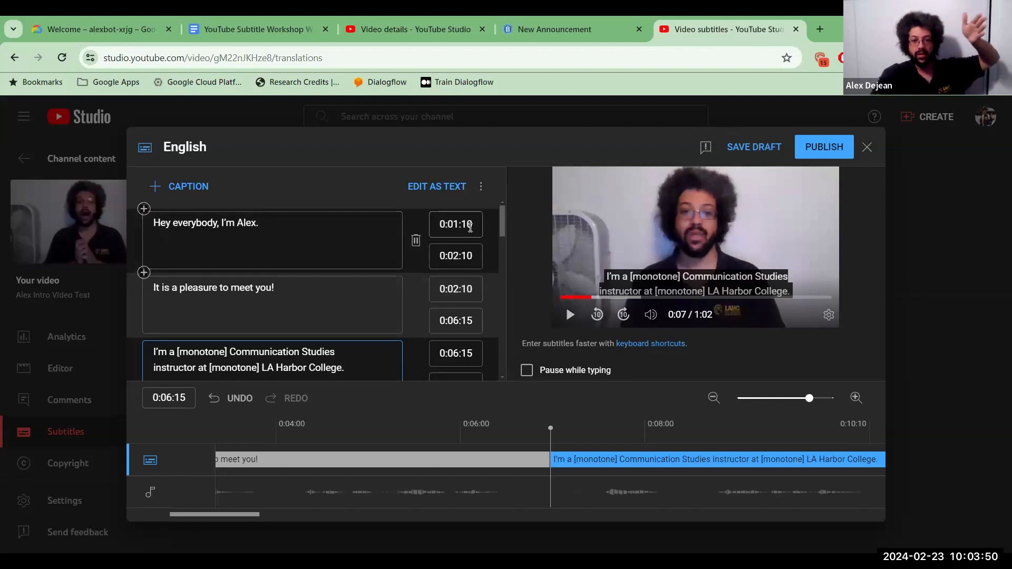
left_click(565, 301)
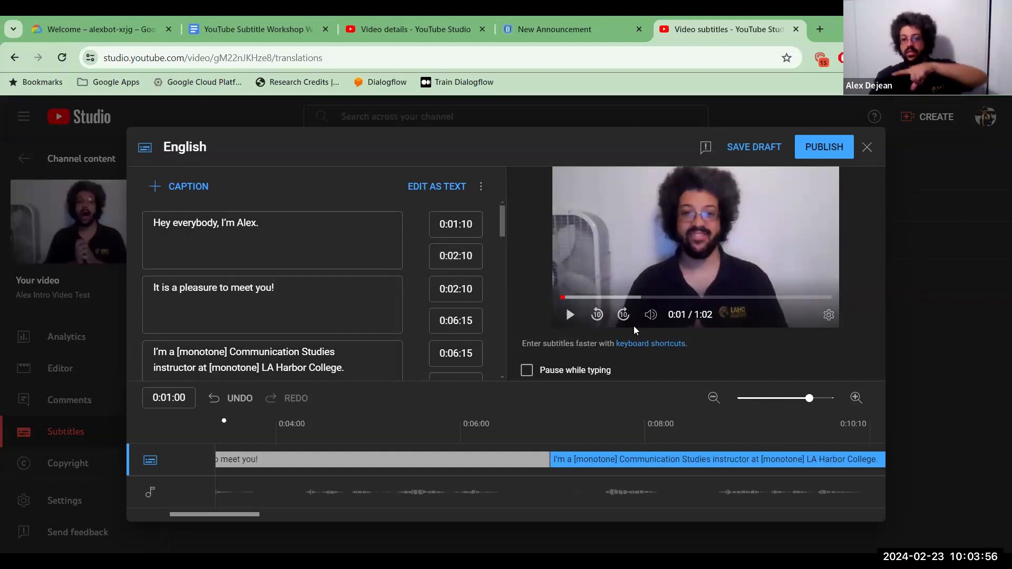
left_click(571, 316)
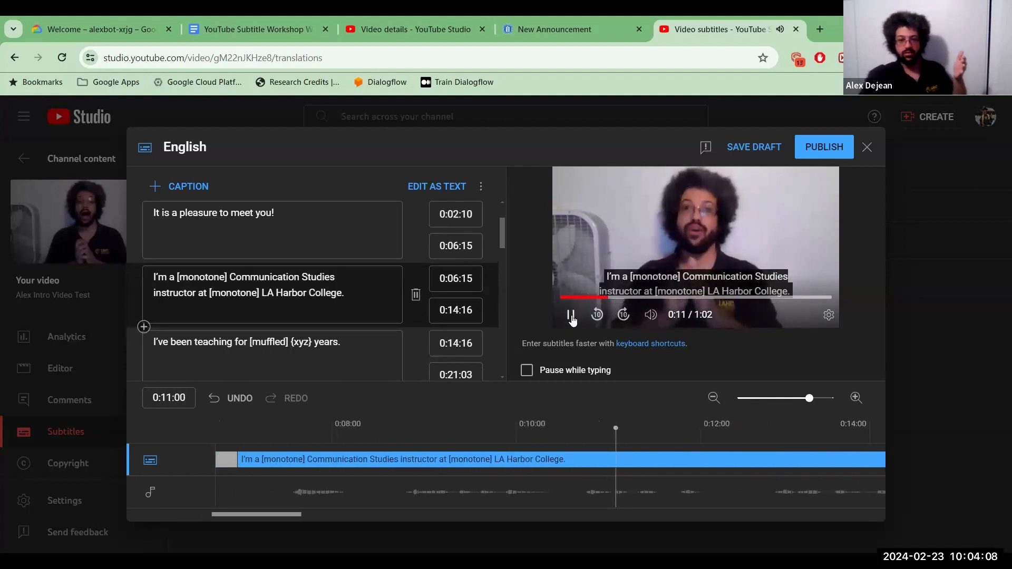
left_click(573, 321)
left_click(572, 321)
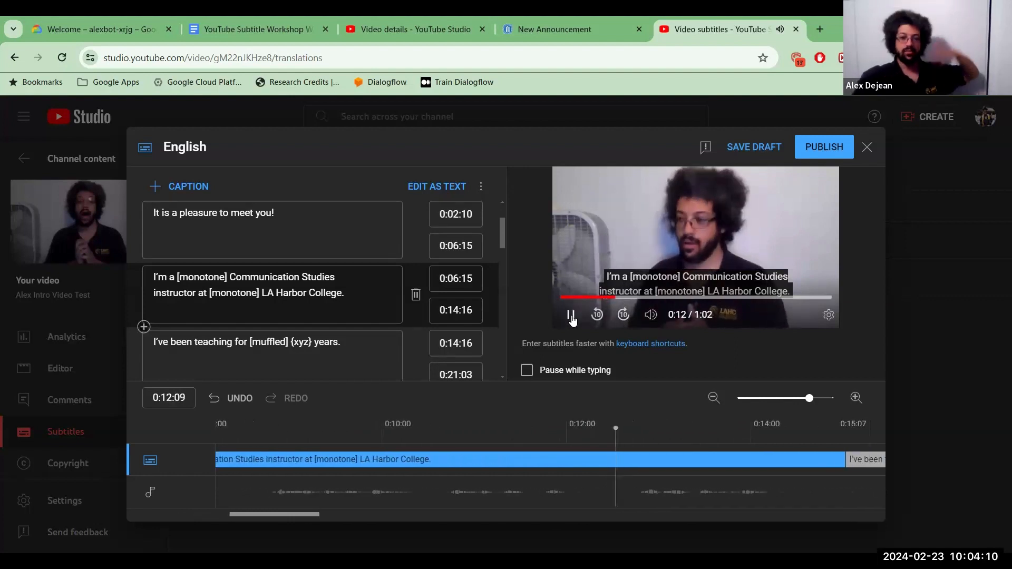
left_click(572, 320)
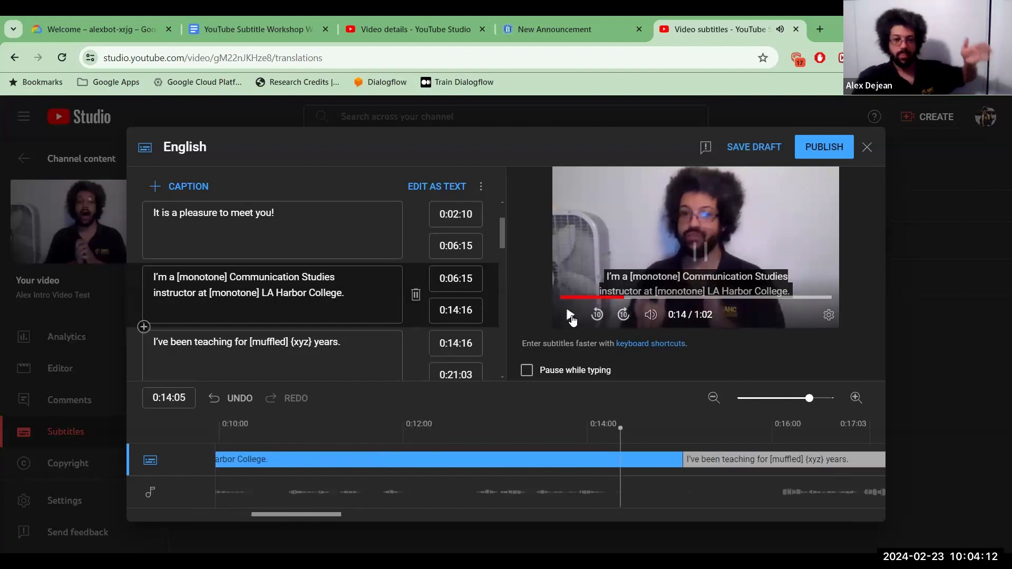
scroll(327, 290, "down", 1)
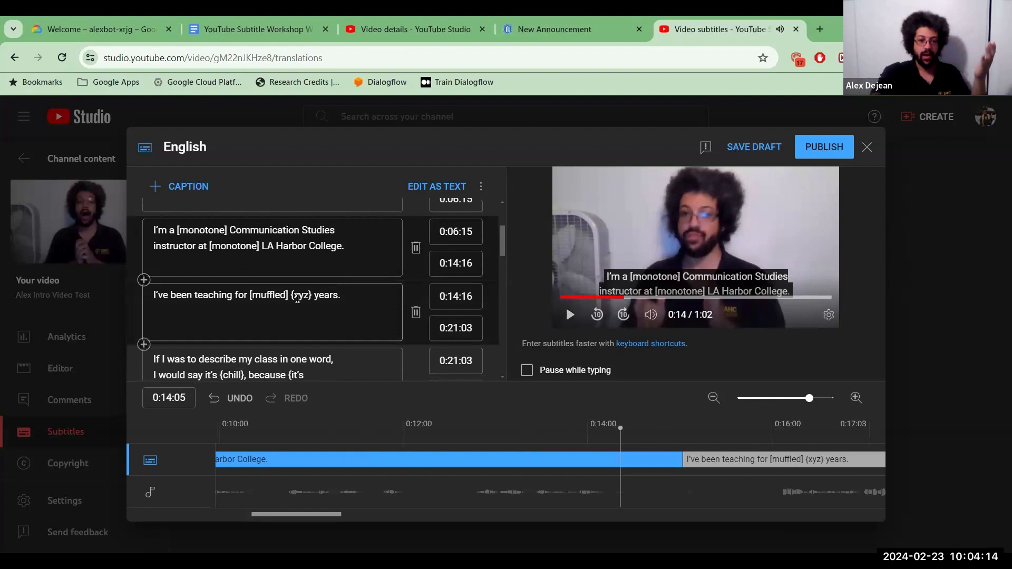
Step: Look through the following captions, close the English subtitle editor and discard the caption changes
left_click(298, 299)
key("shift+Down")
key("shift+Down")
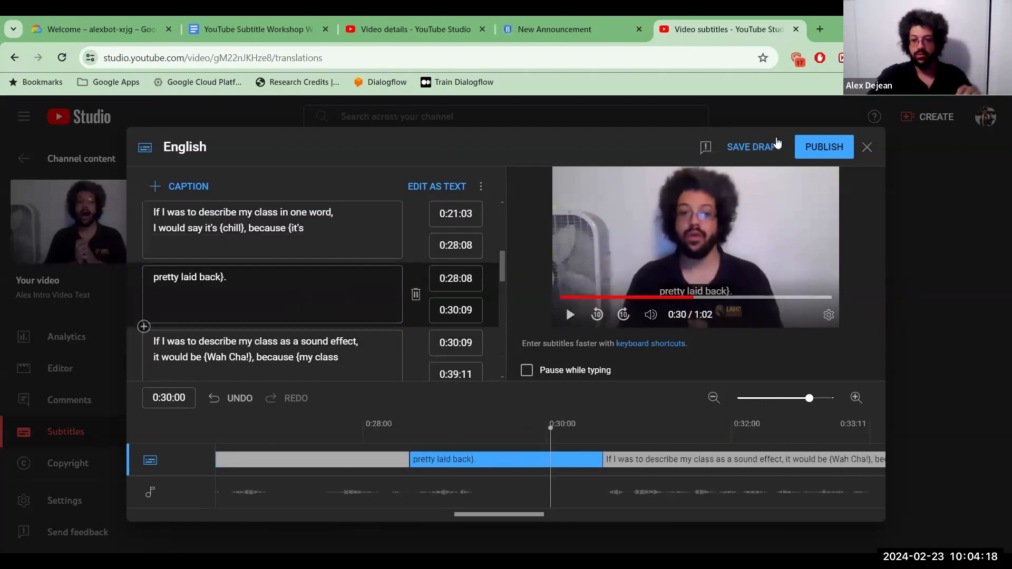
left_click(867, 150)
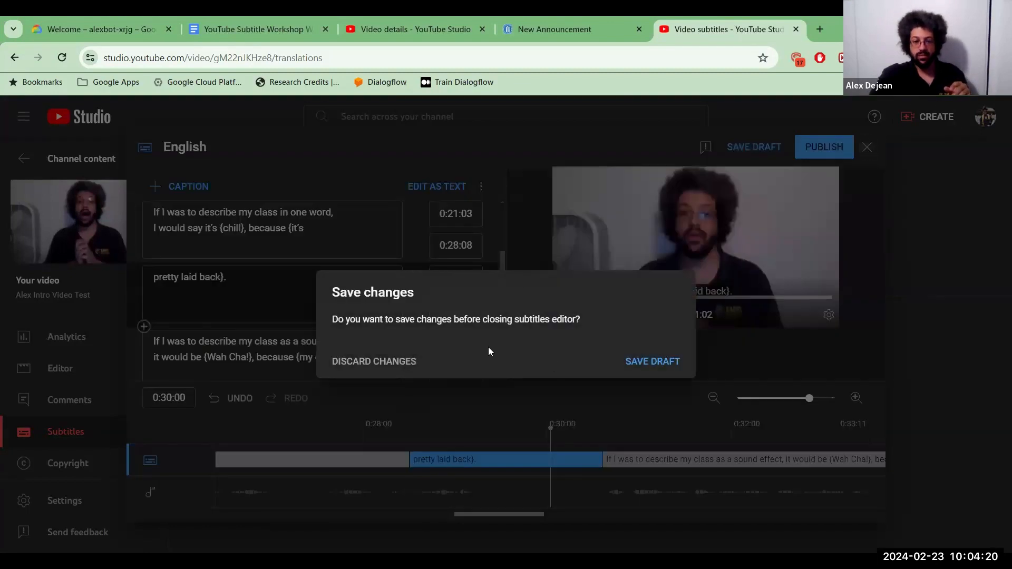
left_click(402, 359)
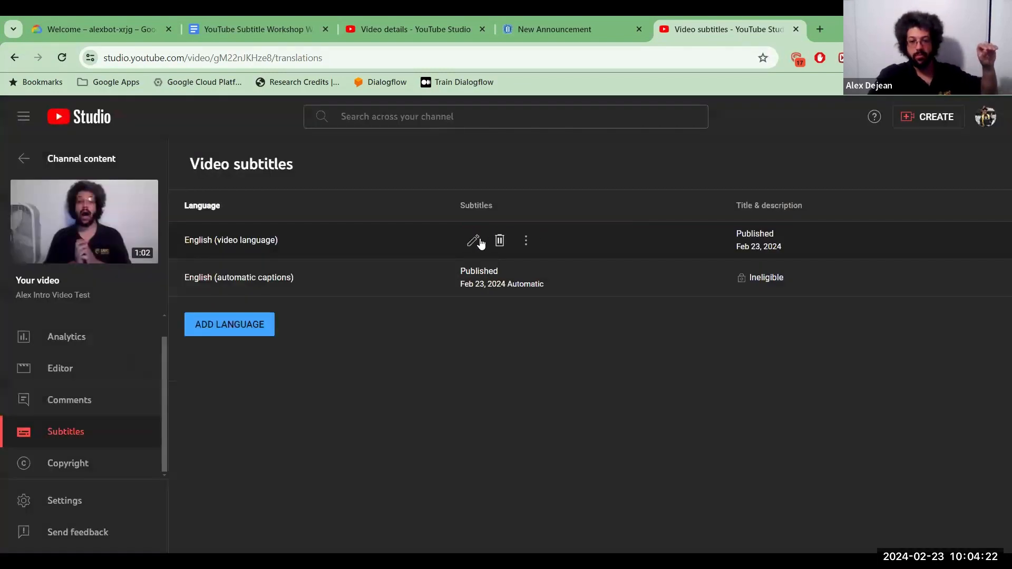
Step: Reopen the English (video language) subtitles, check the caption text for curly braces, and close the editor
left_click(479, 240)
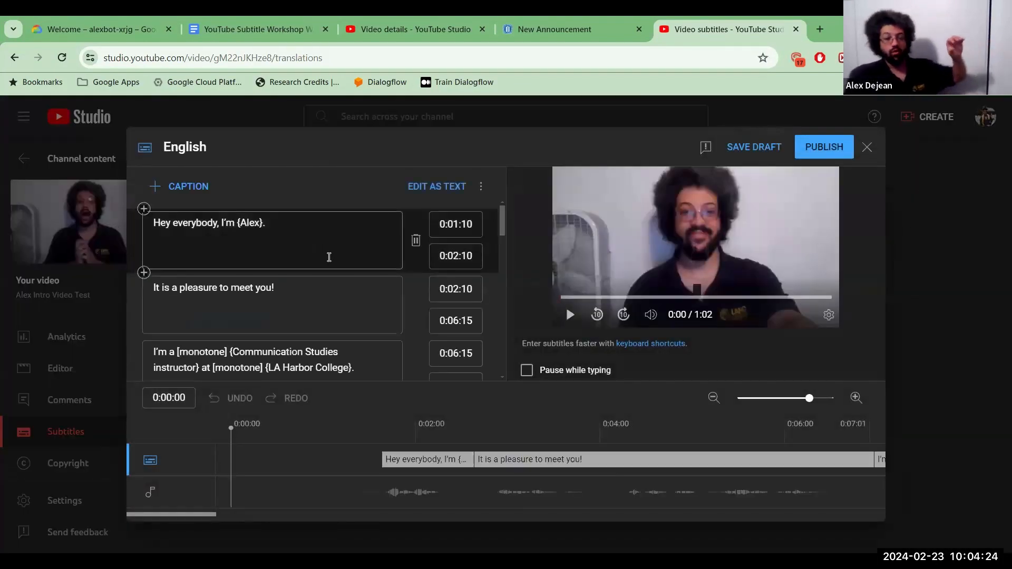
scroll(327, 269, "down", 3)
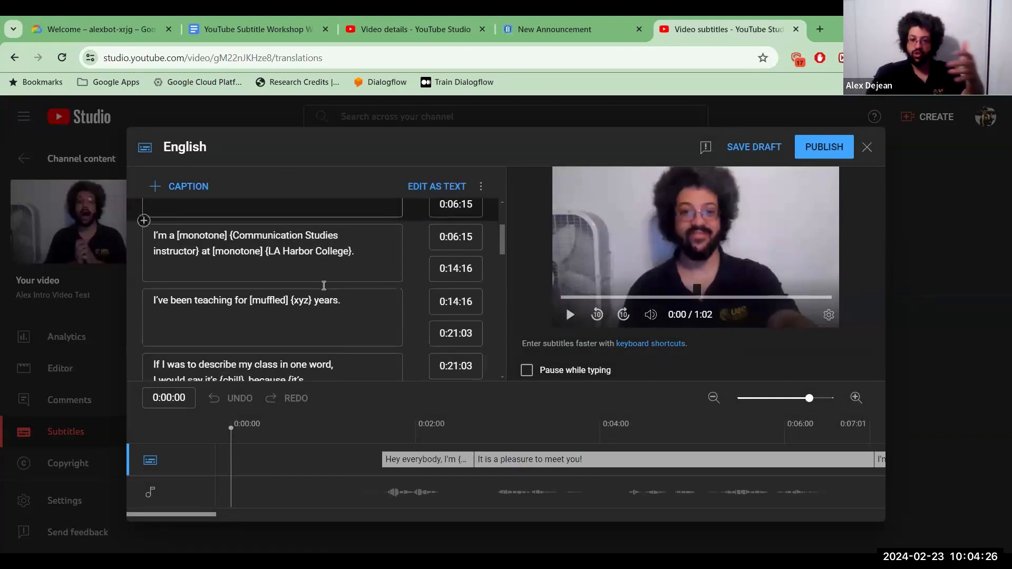
scroll(324, 285, "down", 5)
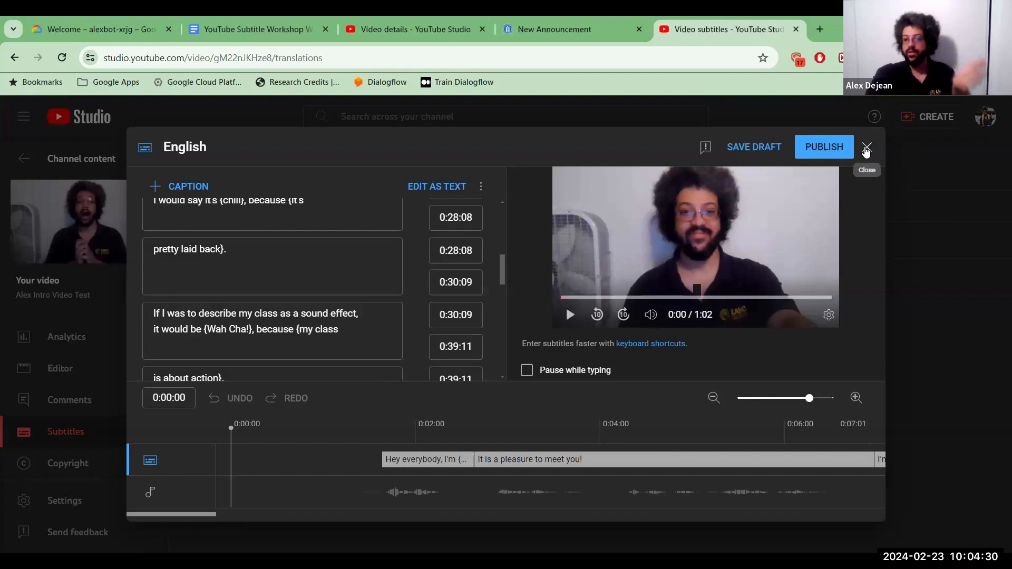
left_click(866, 148)
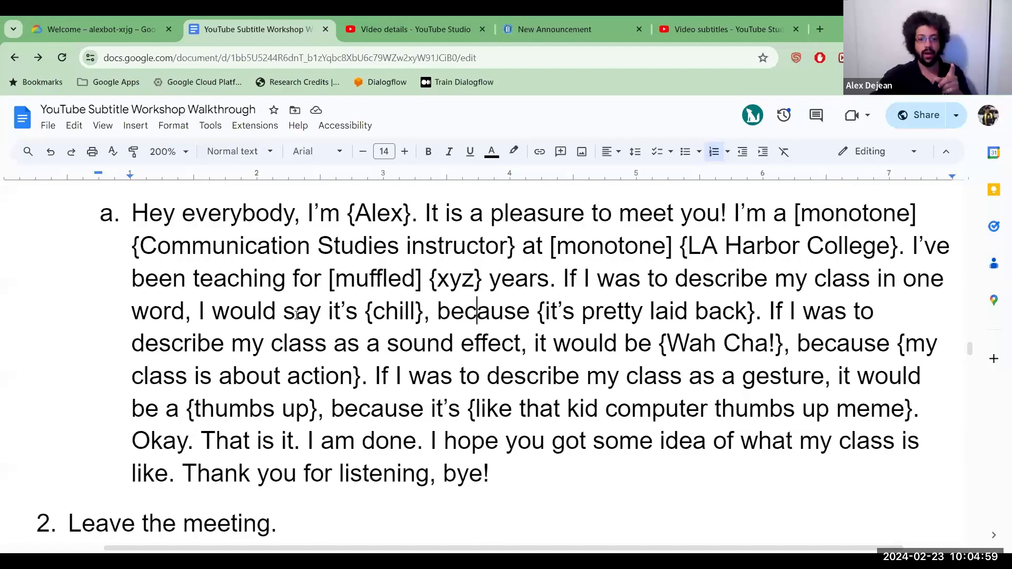
Step: In the YouTube Subtitle Workshop Walkthrough document, read section 6's instructions for reviewing captions and adding multiple languages
scroll(296, 315, "down", 10)
scroll(296, 316, "down", 3)
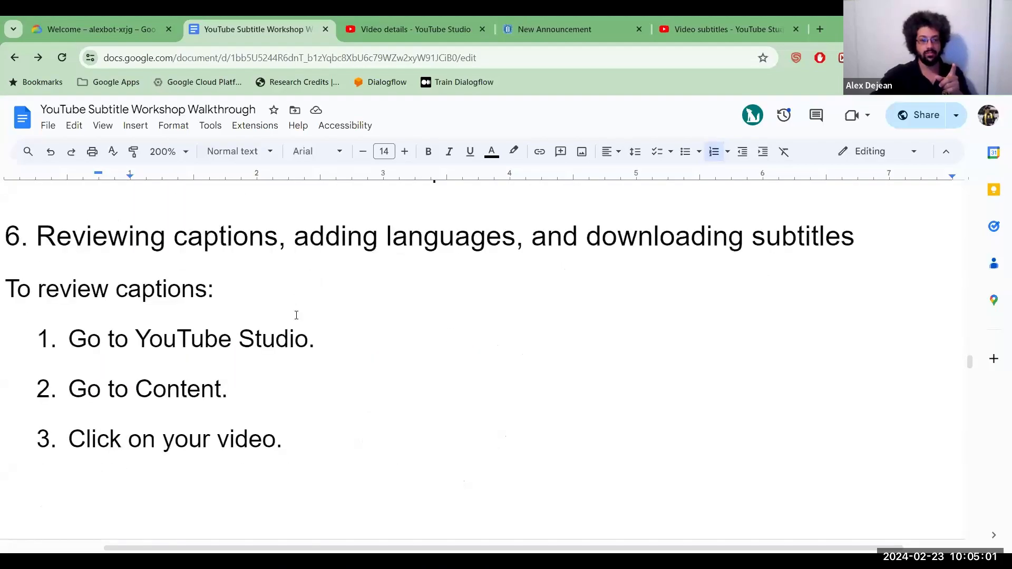
scroll(296, 315, "down", 12)
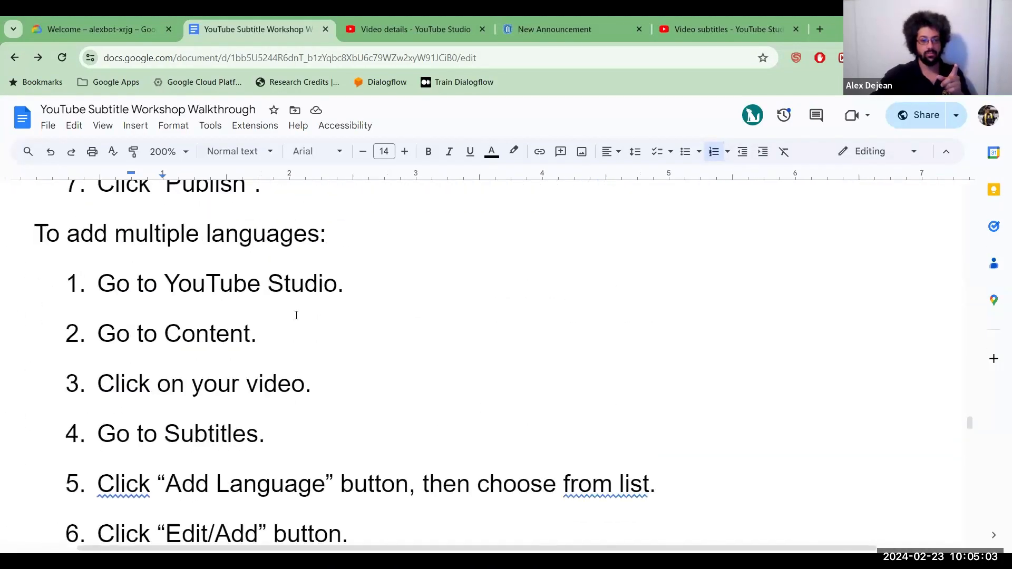
scroll(296, 316, "up", 4)
scroll(297, 315, "up", 8)
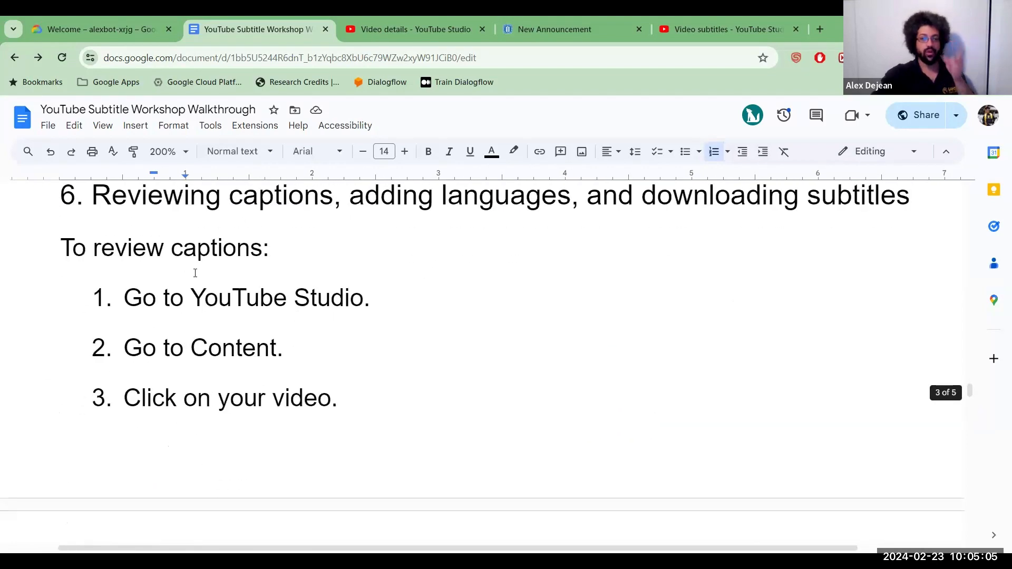
double_click(194, 260)
scroll(194, 259, "down", 11)
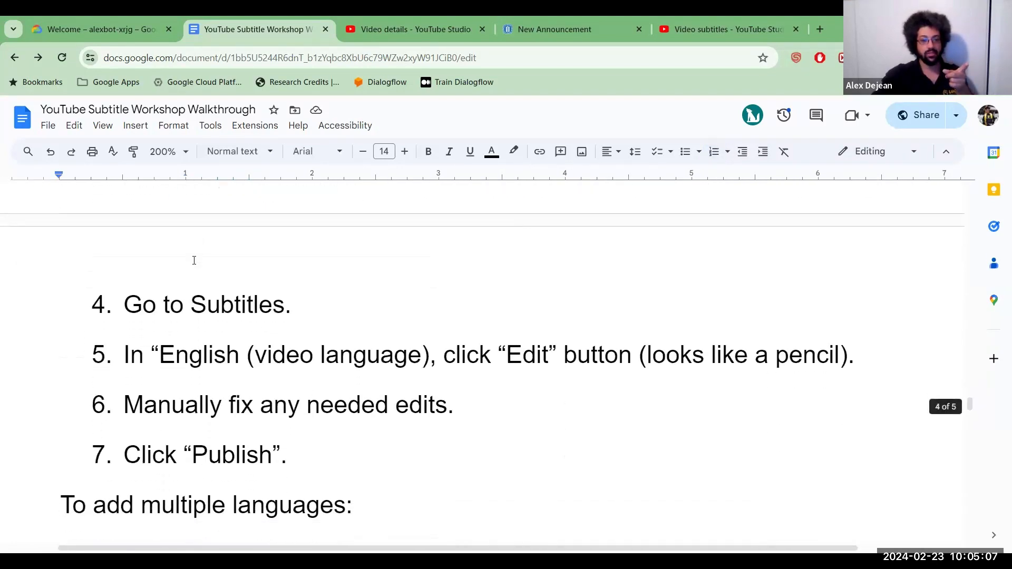
scroll(177, 296, "down", 2)
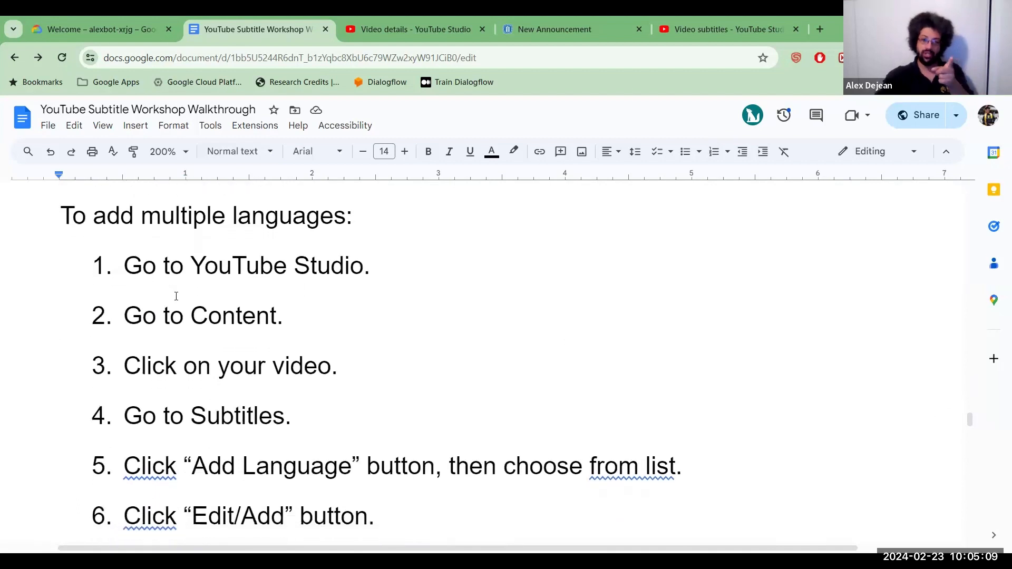
Step: Close the duplicate YouTube Studio tab and, in the remaining one, open the "Intro Video Test" video's subtitles page from the channel content
left_click(796, 29)
left_click(464, 27)
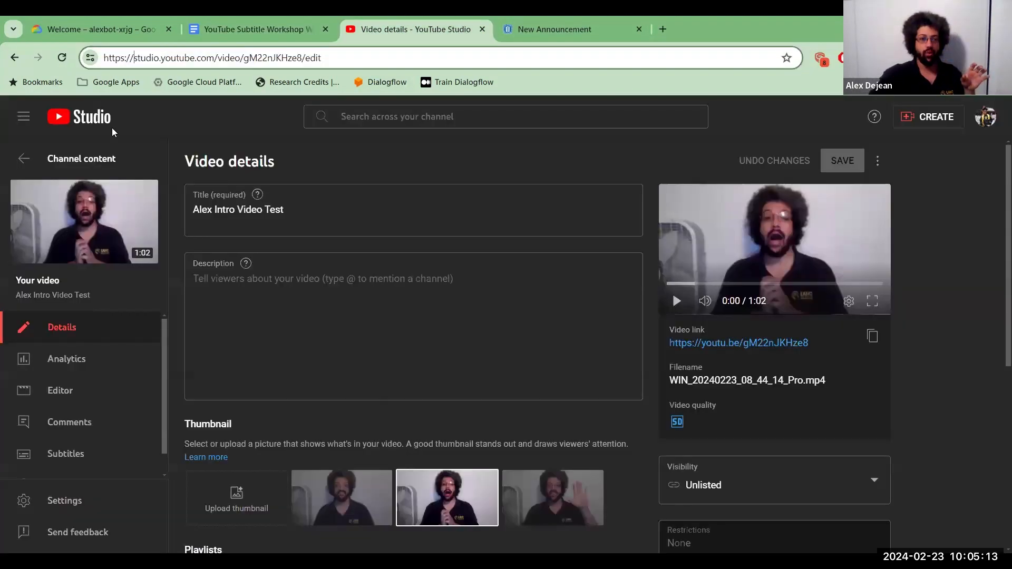
left_click(94, 115)
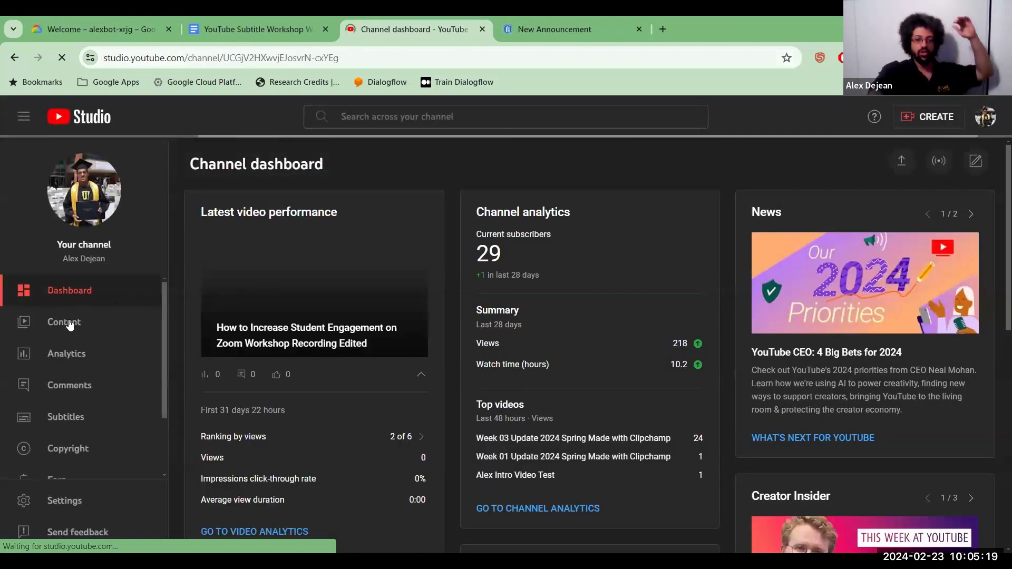
left_click(70, 324)
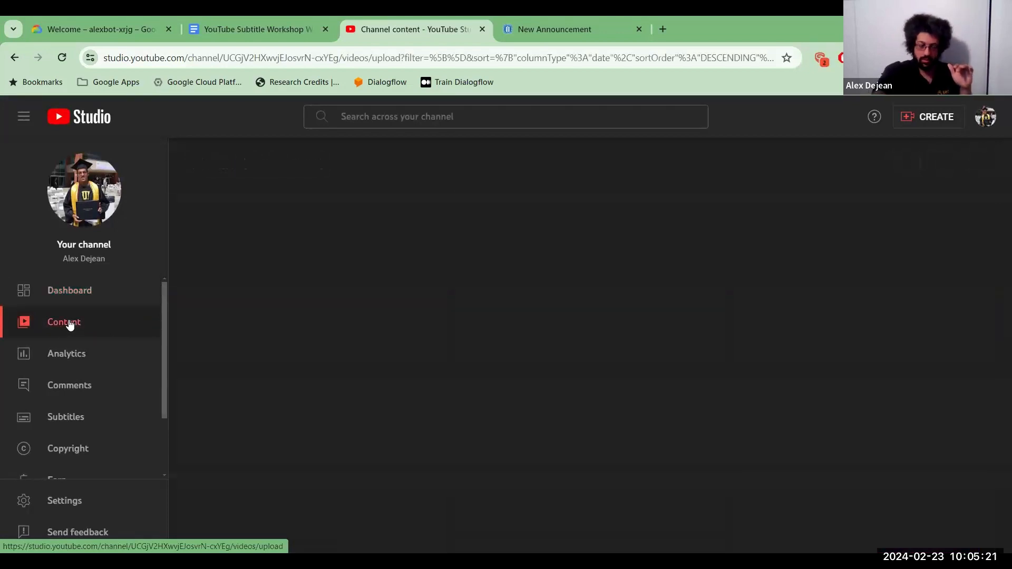
scroll(444, 244, "down", 2)
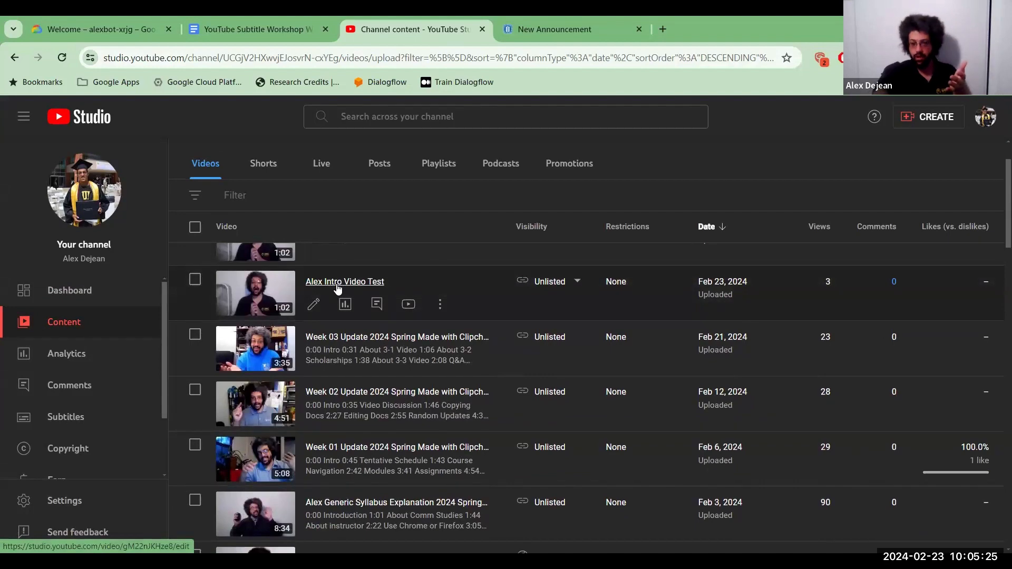
left_click(337, 284)
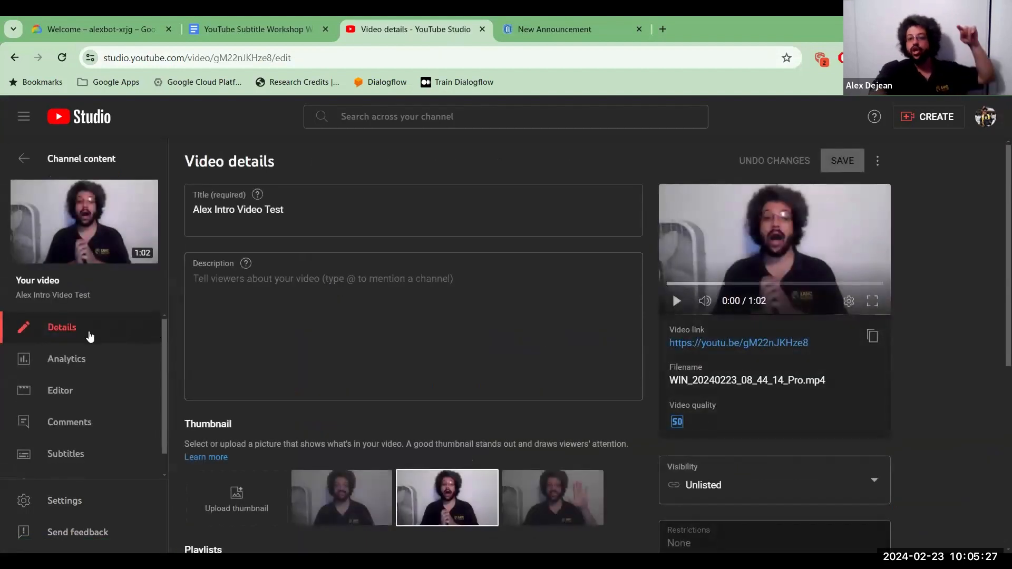
scroll(90, 336, "down", 1)
left_click(65, 433)
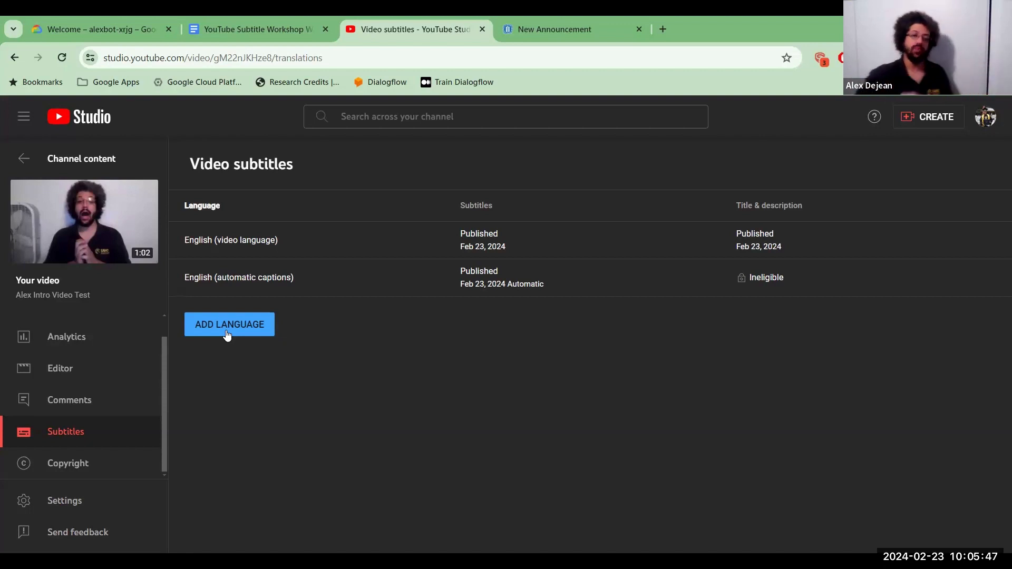
Step: Add Spanish (United States) as a subtitle language for the video
left_click(257, 324)
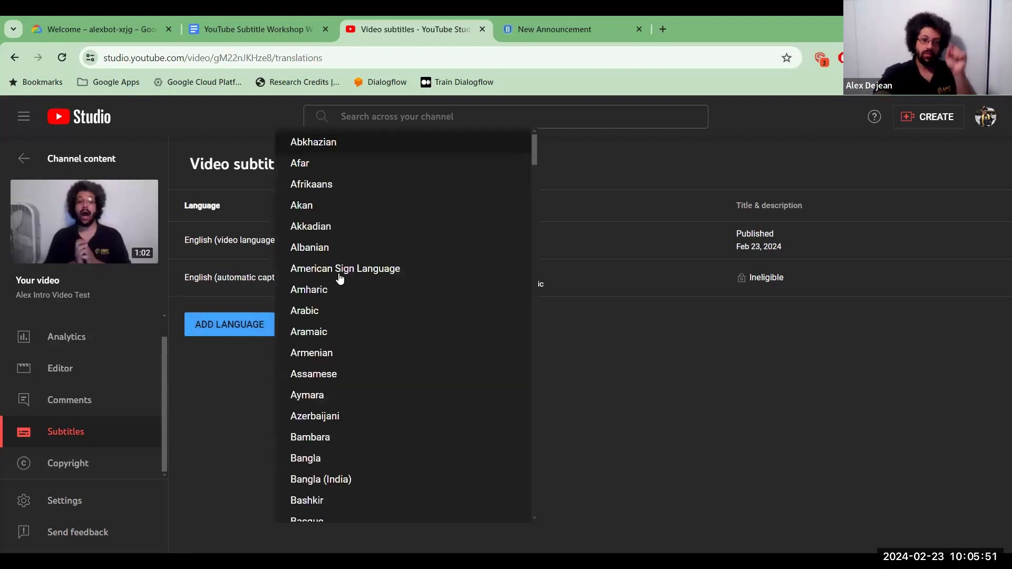
scroll(340, 278, "down", 20)
scroll(340, 278, "down", 16)
scroll(340, 278, "up", 2)
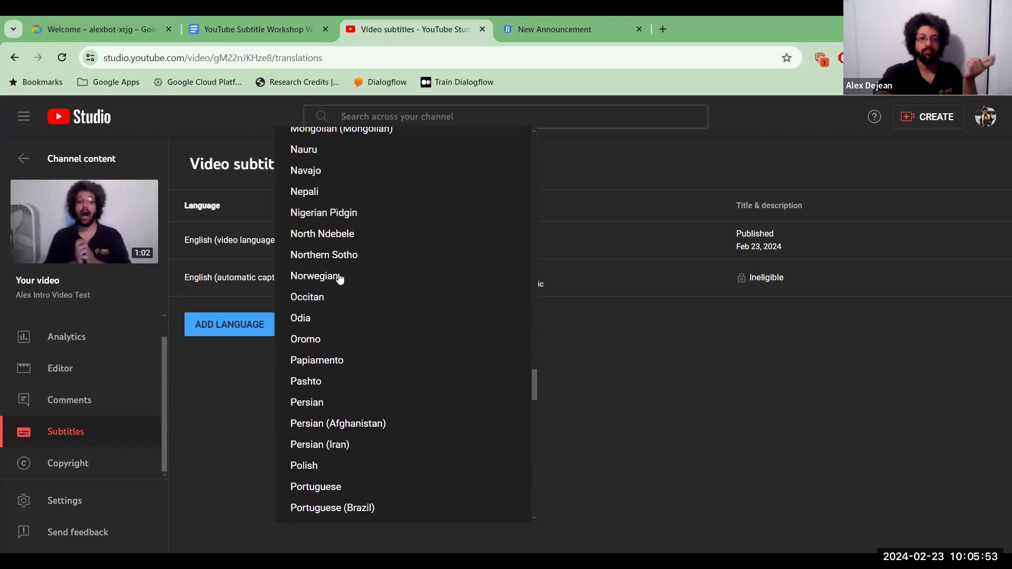
scroll(340, 278, "up", 2)
scroll(340, 278, "down", 13)
scroll(340, 278, "down", 5)
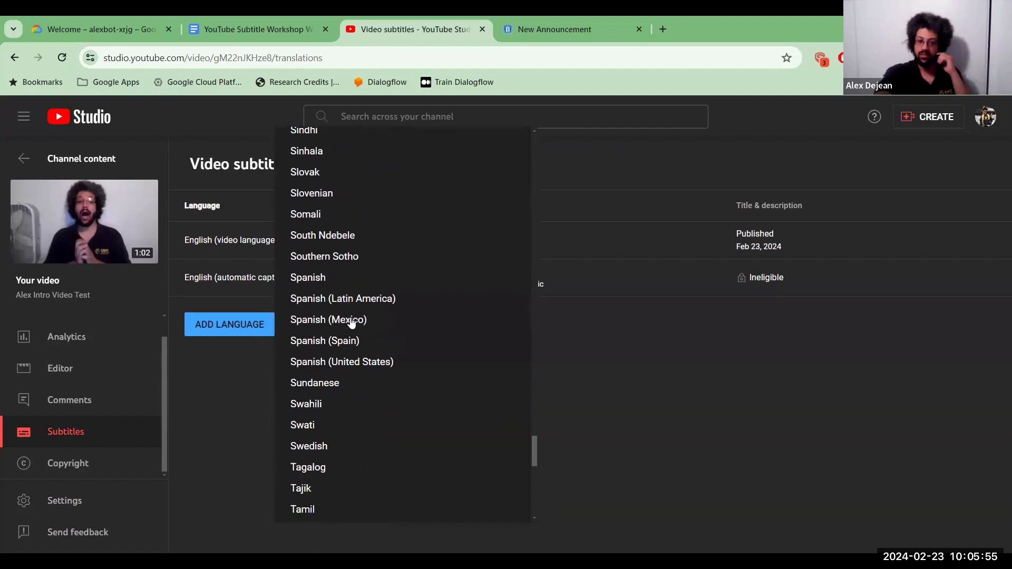
scroll(334, 341, "down", 1)
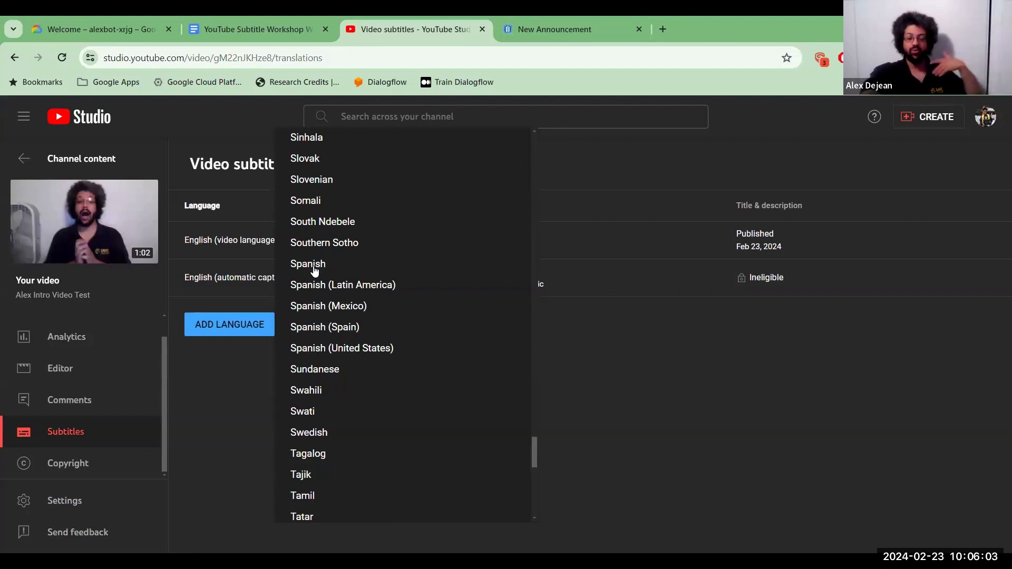
left_click(325, 350)
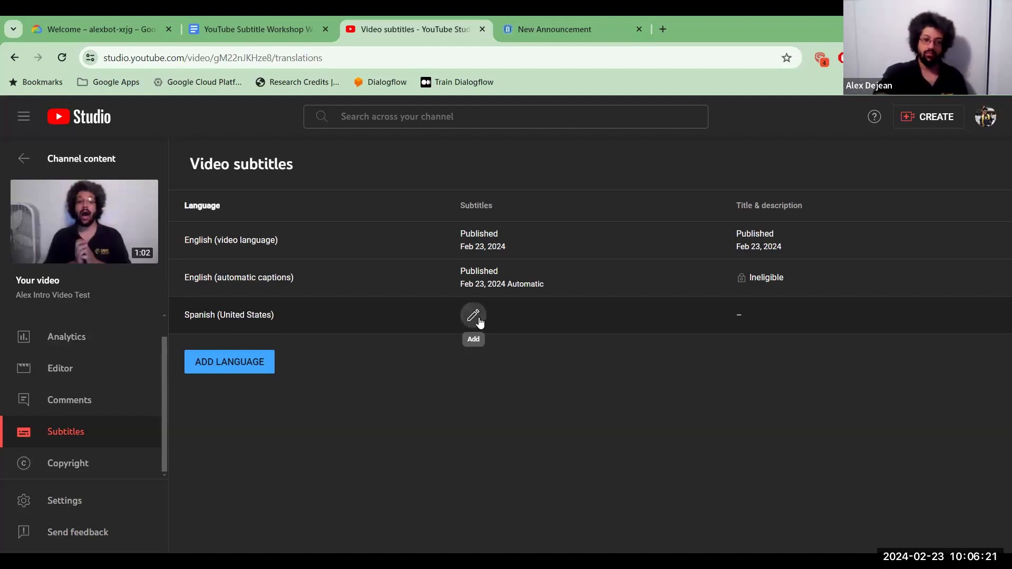
Step: Create the Spanish (United States) captions with Auto-translate, compare them with the English lines, and publish them
left_click(478, 319)
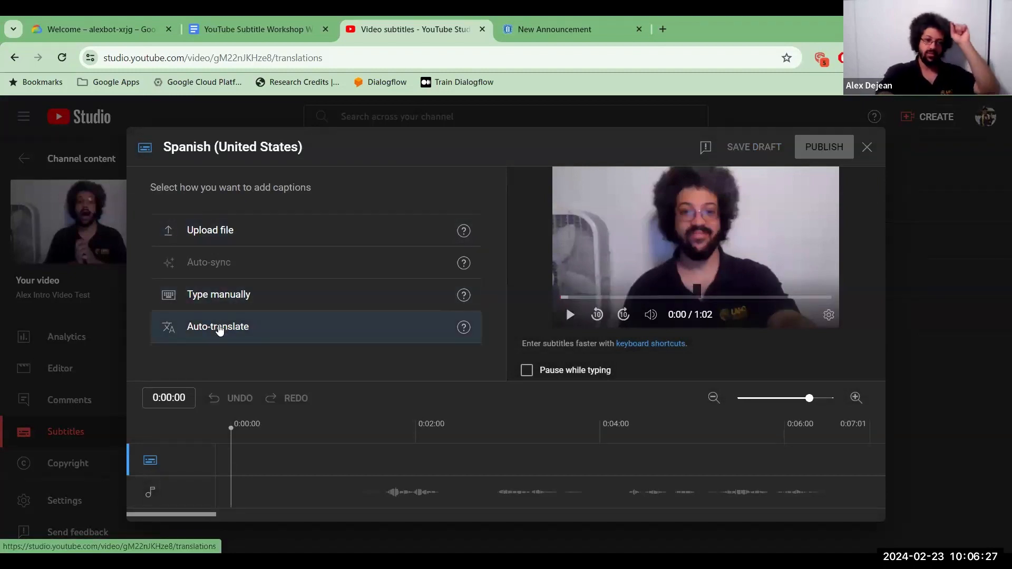
left_click(219, 328)
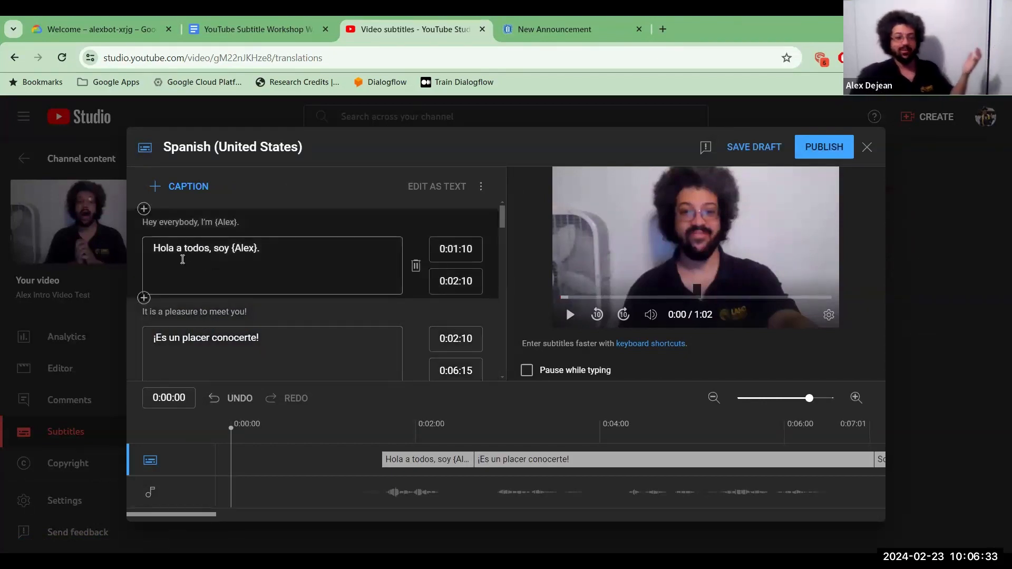
scroll(183, 256, "down", 1)
scroll(182, 258, "up", 1)
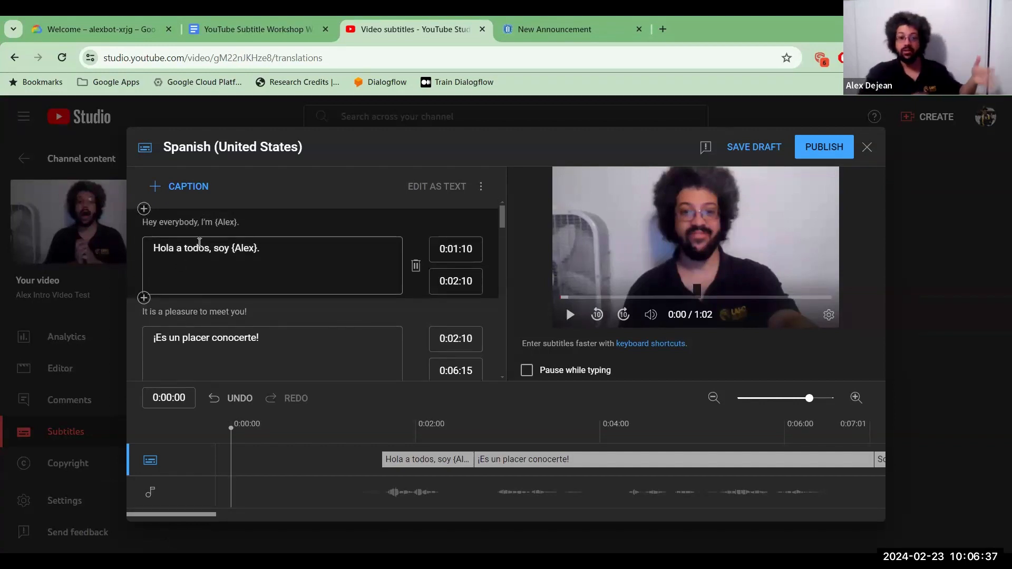
scroll(198, 282, "down", 1)
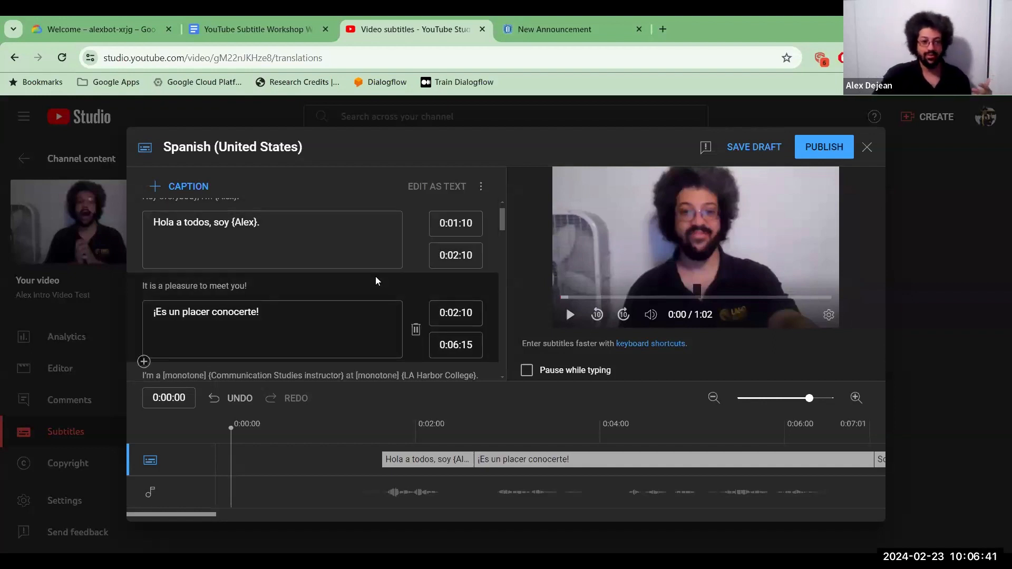
scroll(378, 277, "up", 1)
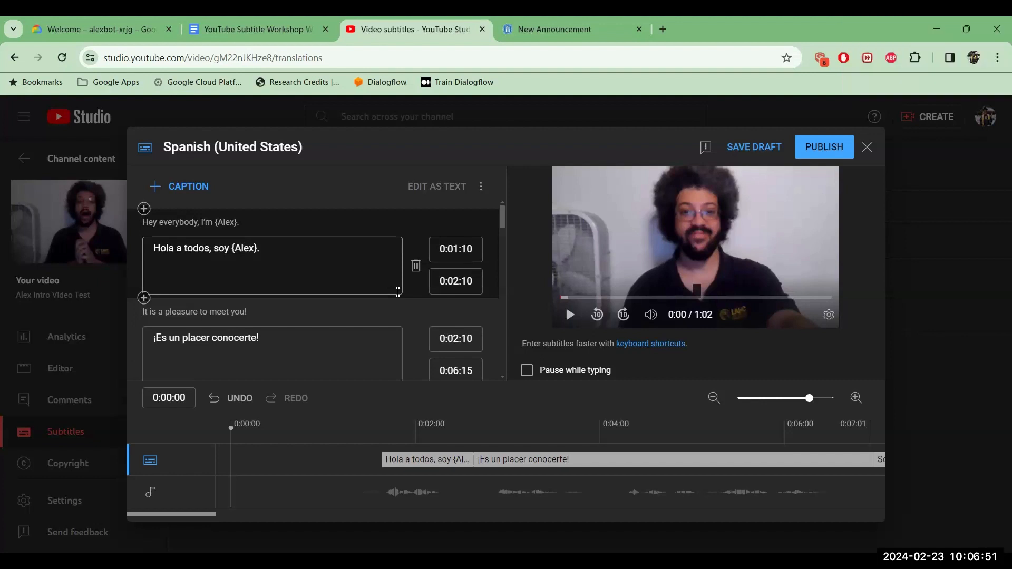
scroll(398, 291, "down", 2)
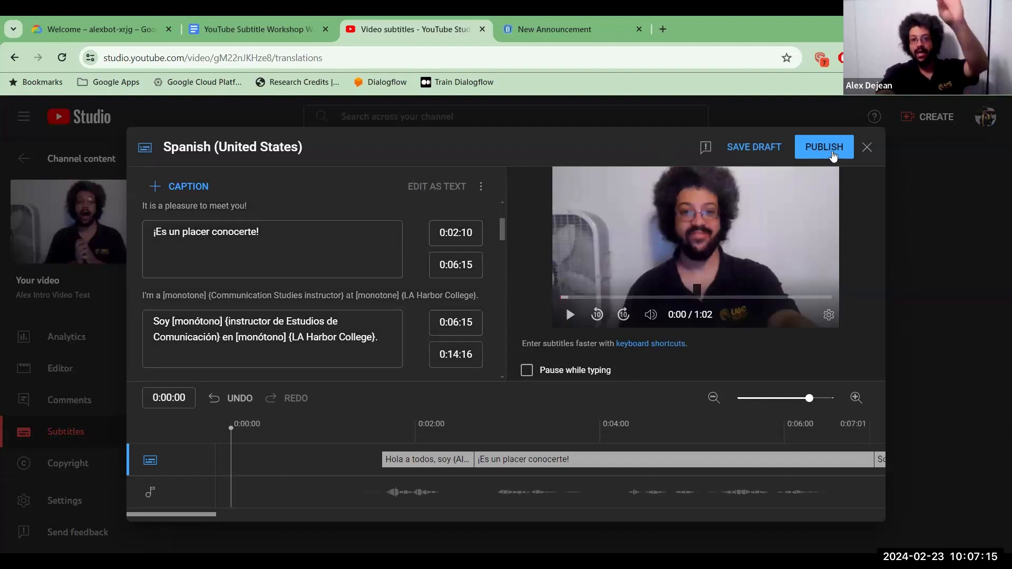
left_click(831, 151)
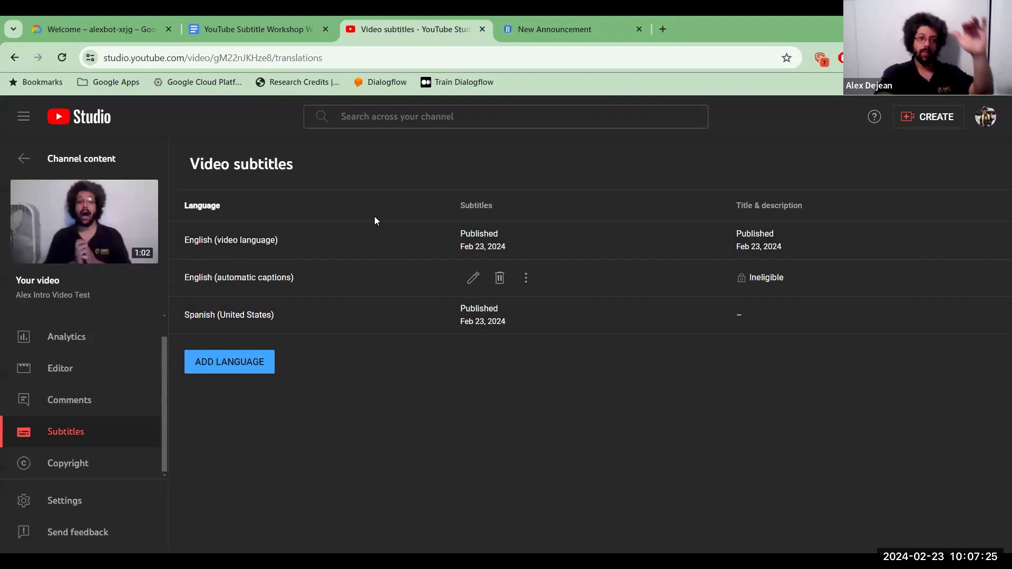
Step: Open the video's YouTube watch page, turn on closed captions, and play the opening with the English captions
left_click(80, 216)
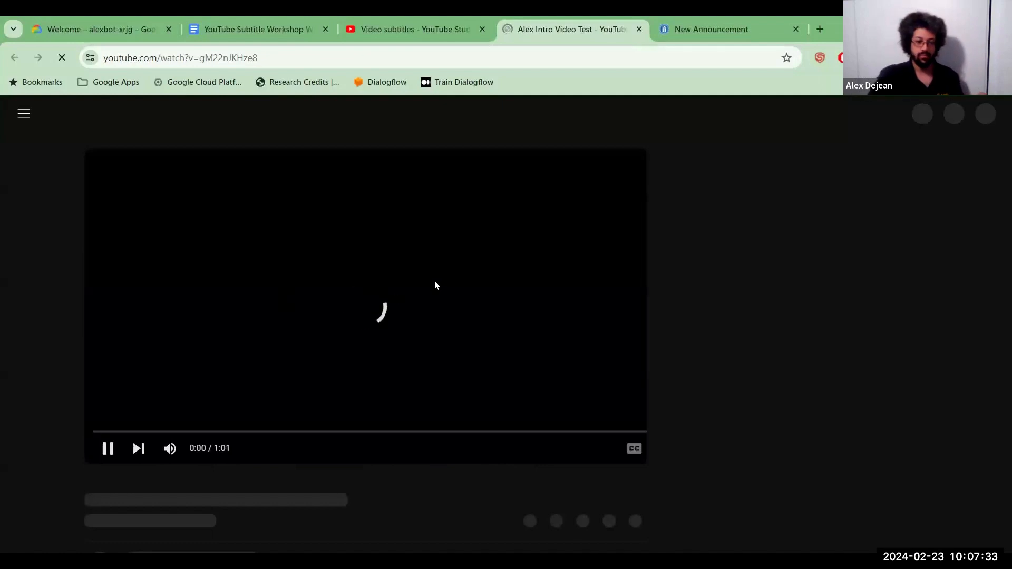
left_click(333, 308)
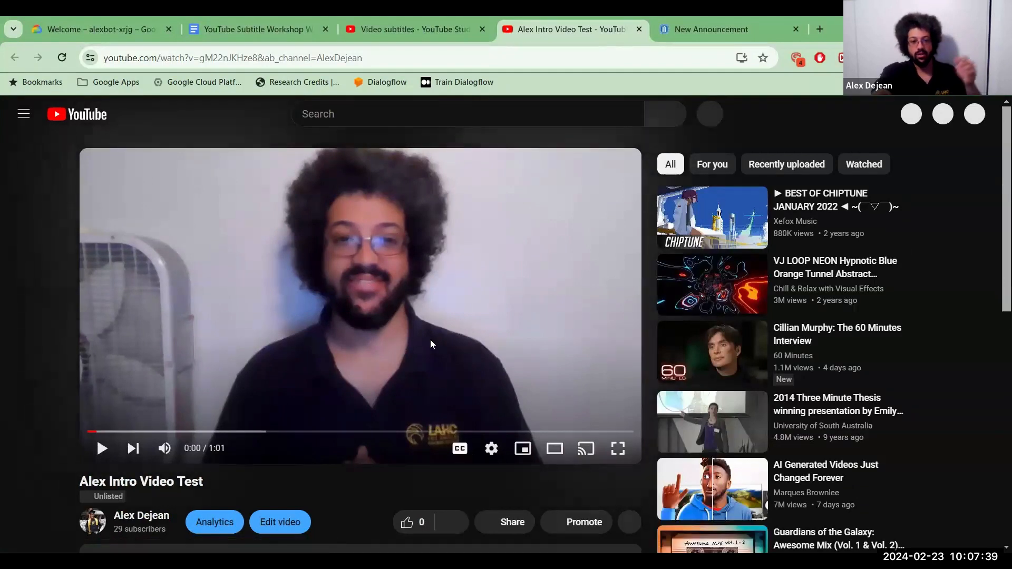
left_click(355, 301)
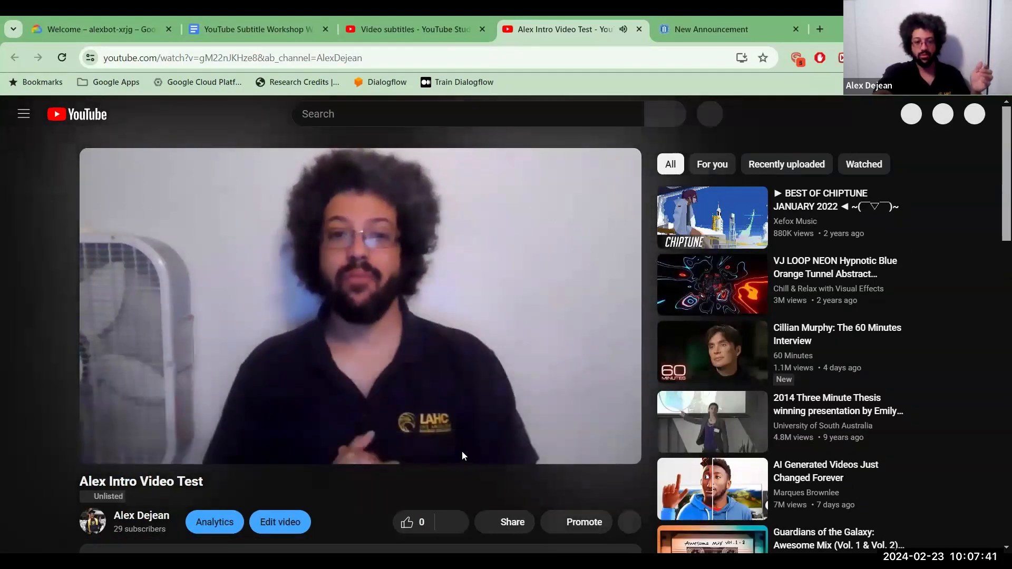
key("space")
left_click(461, 452)
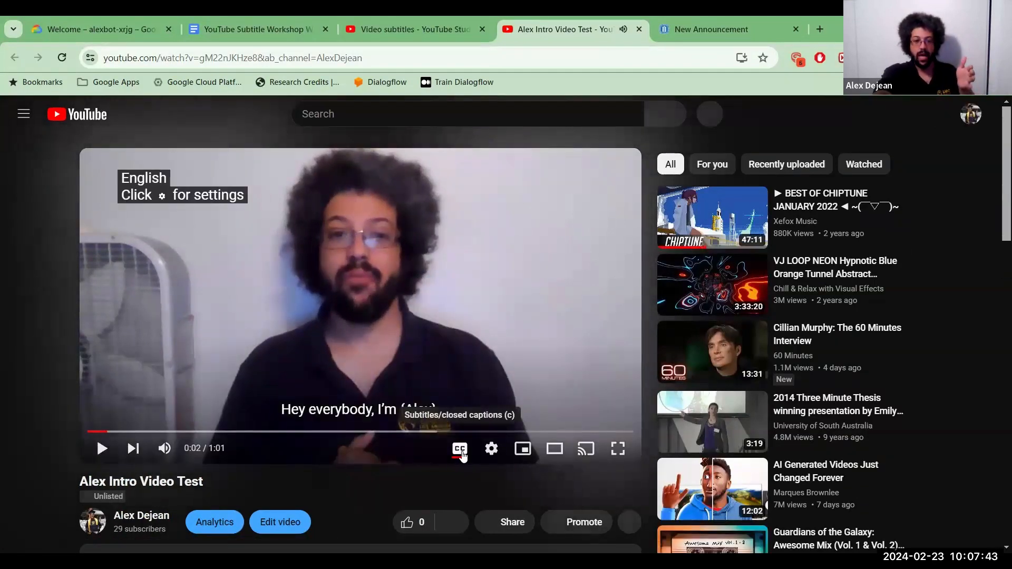
left_click(435, 301)
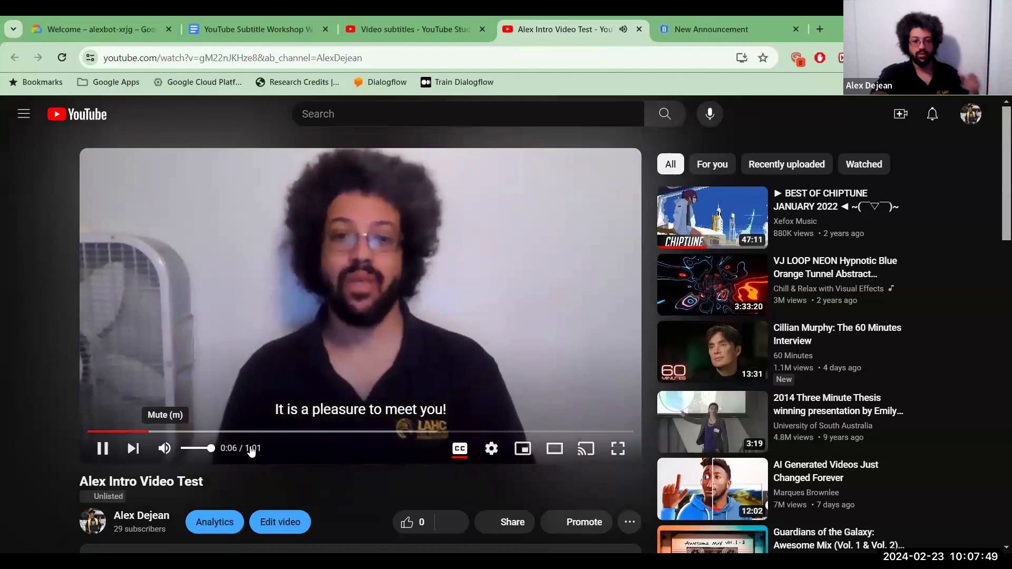
Step: Mute the video, switch its captions to Spanish (United States), and watch a short stretch with them before pausing
left_click(166, 451)
left_click(494, 451)
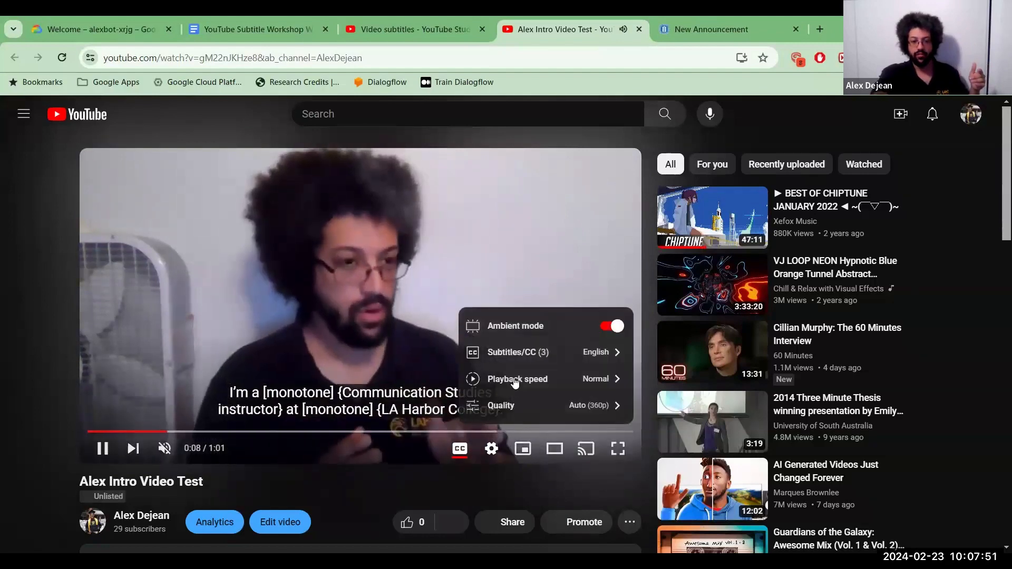
left_click(511, 353)
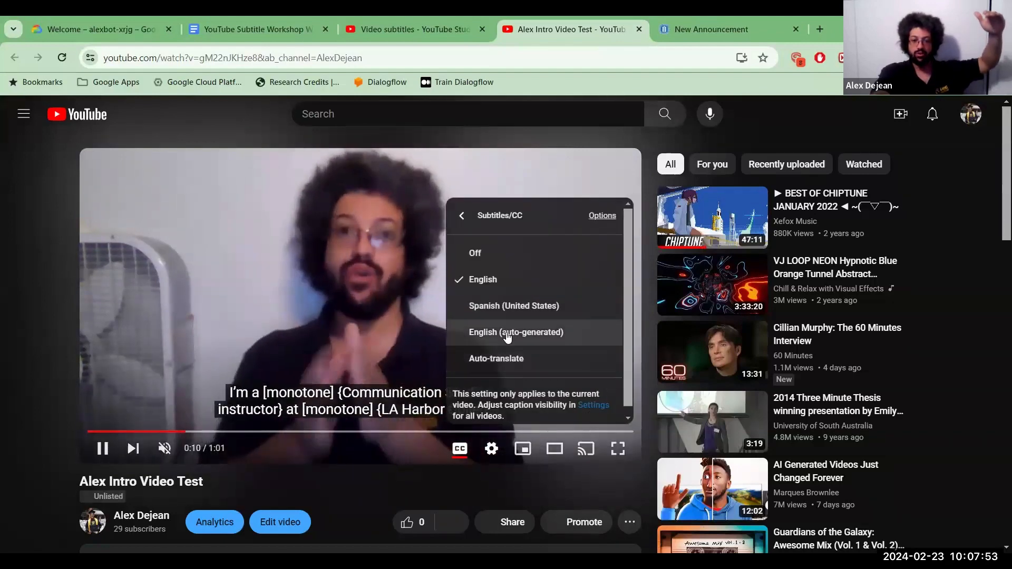
left_click(502, 306)
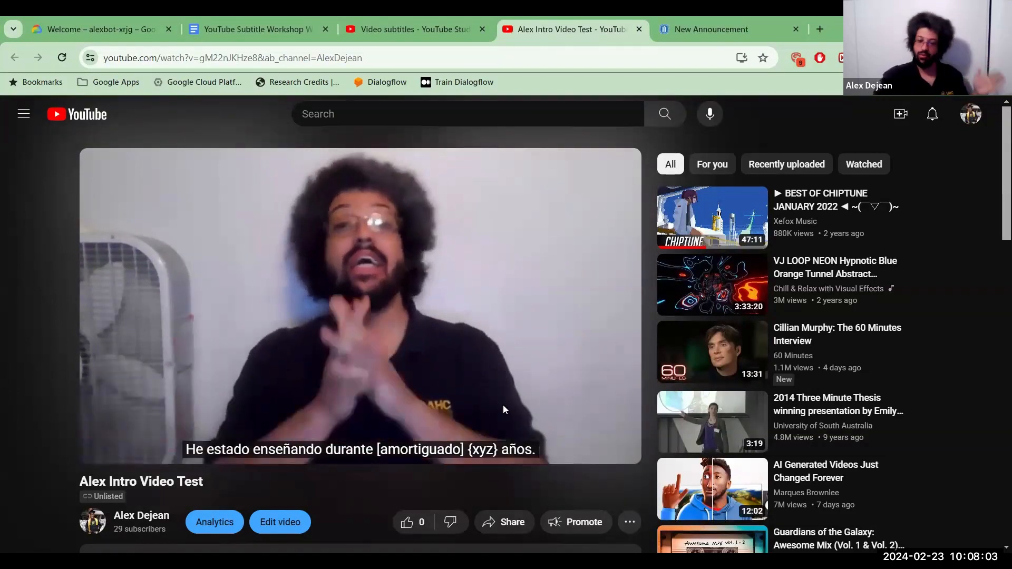
left_click(507, 332)
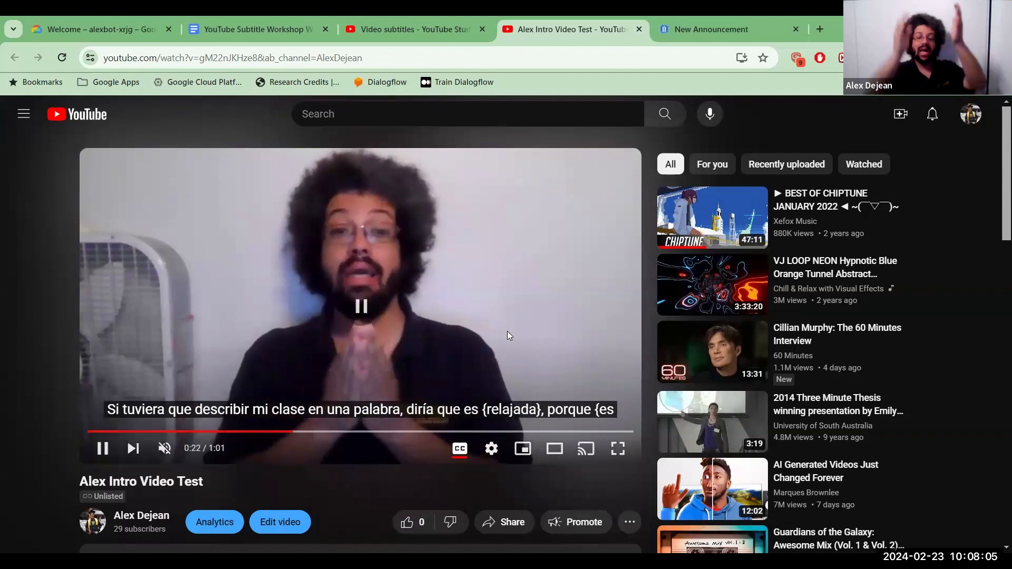
Step: Set the captions back to English, then return to the video's subtitles page in YouTube Studio and close the watch page
left_click(460, 448)
left_click(490, 452)
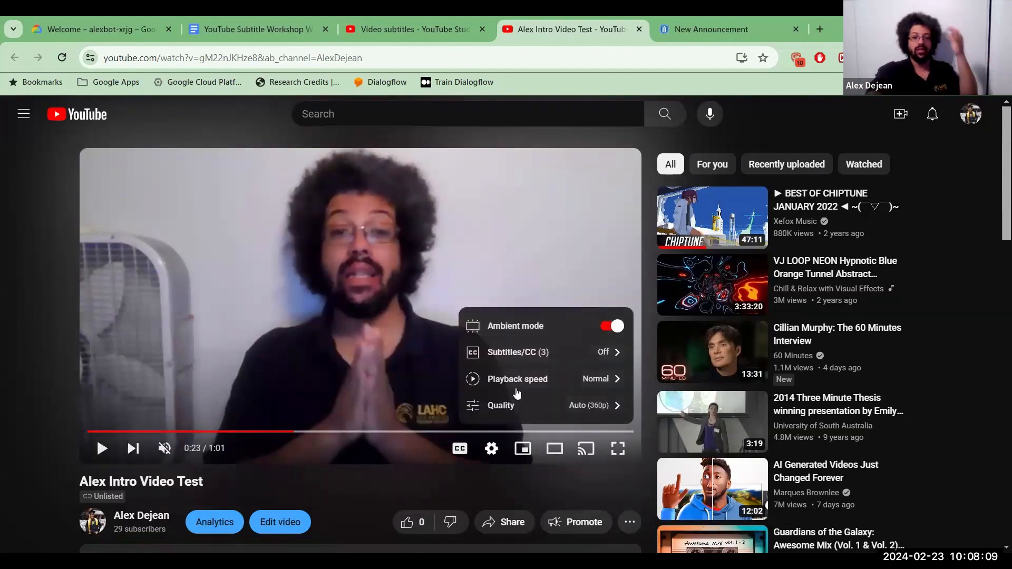
left_click(534, 356)
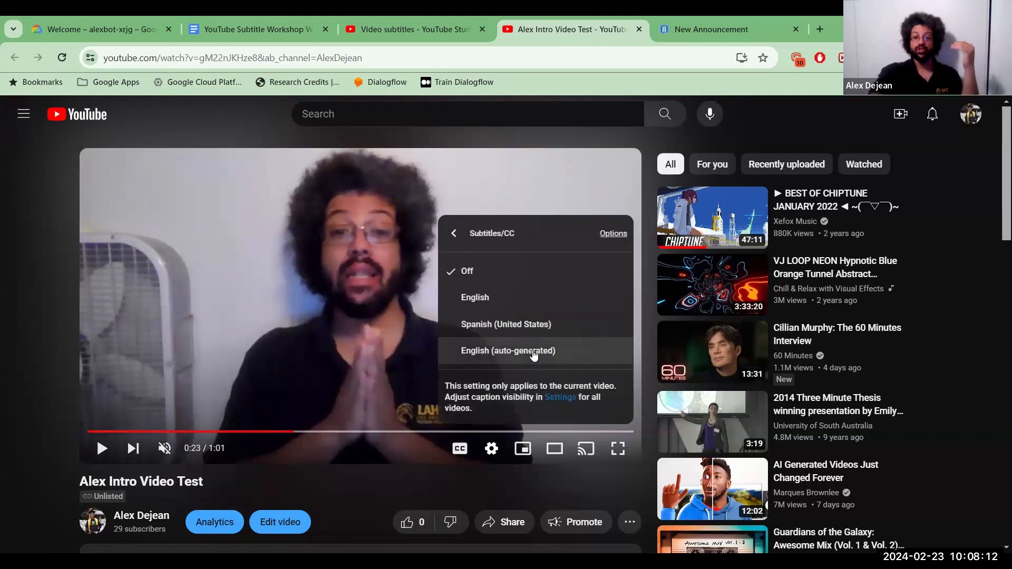
left_click(498, 298)
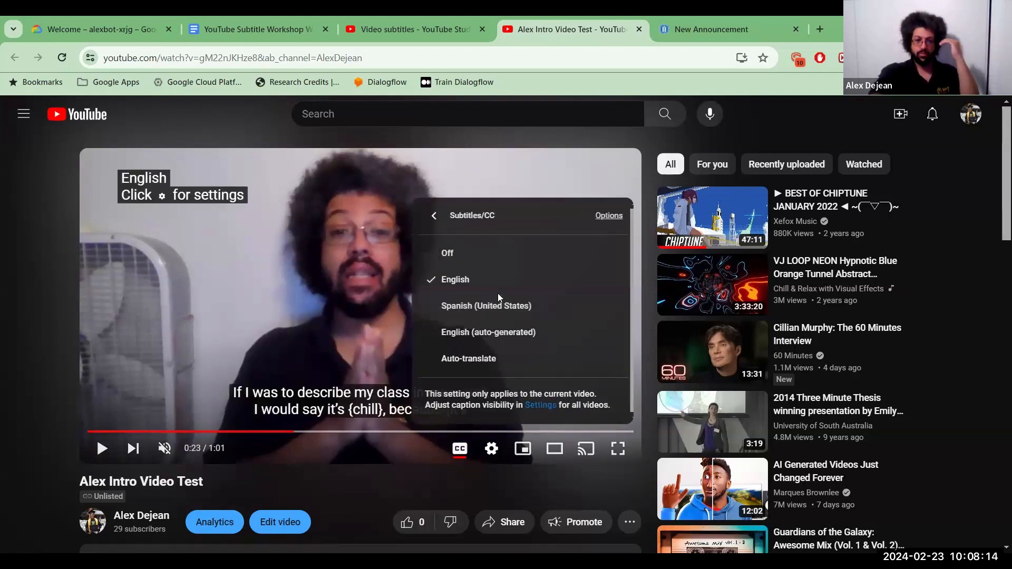
left_click(376, 286)
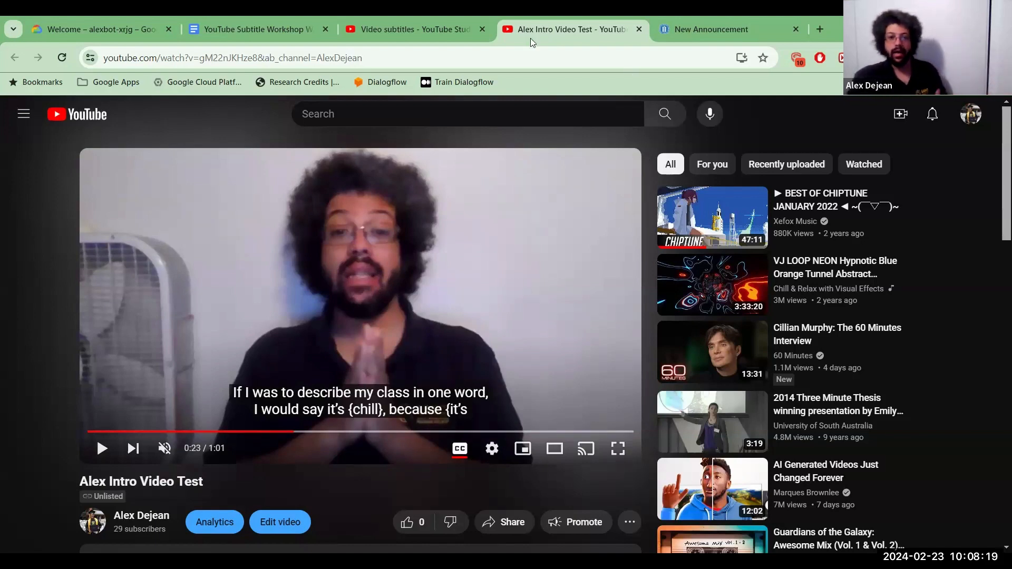
left_click(458, 22)
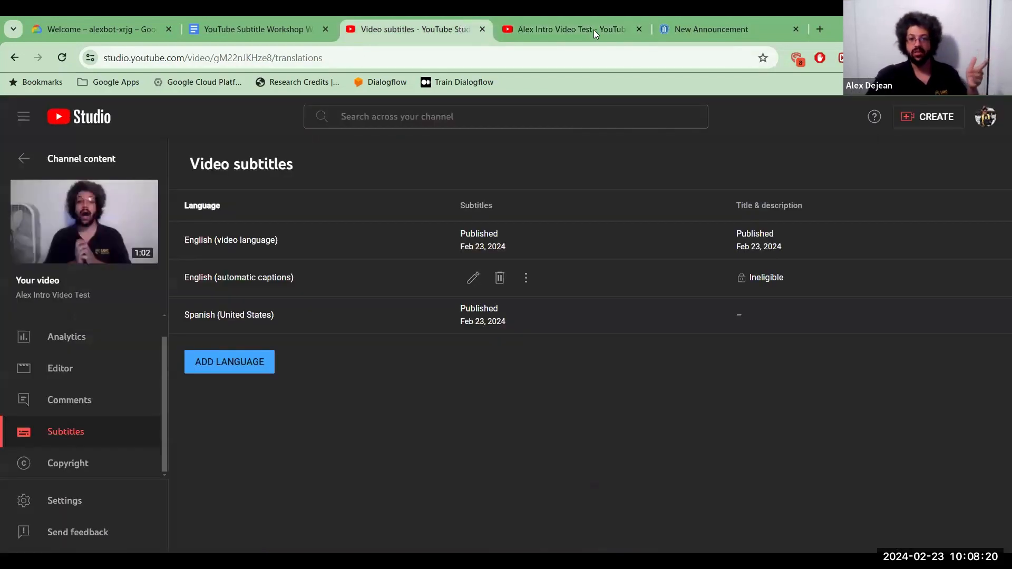
left_click(639, 30)
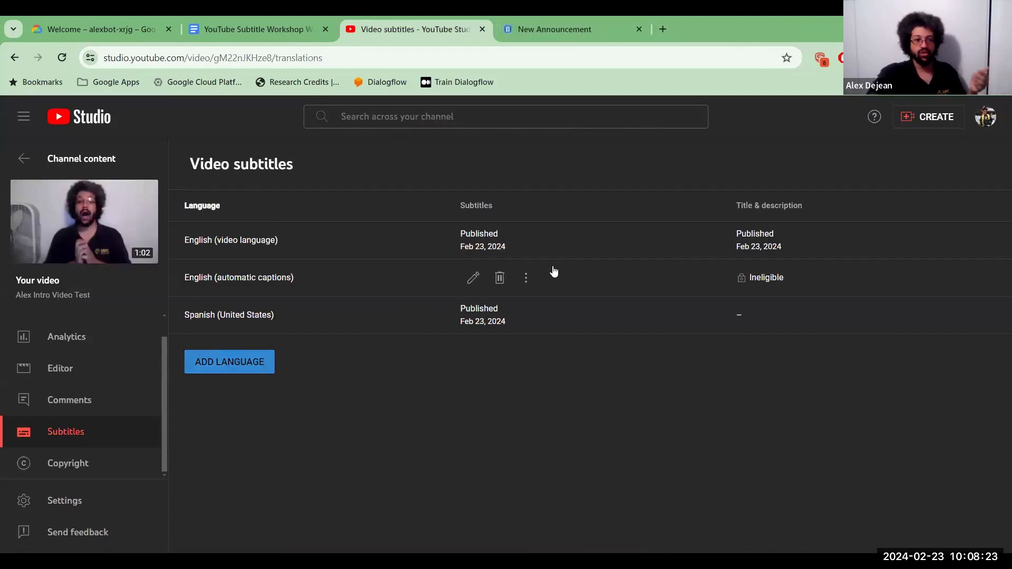
Step: Add Tagalog as another subtitle language for the video
scroll(384, 294, "down", 20)
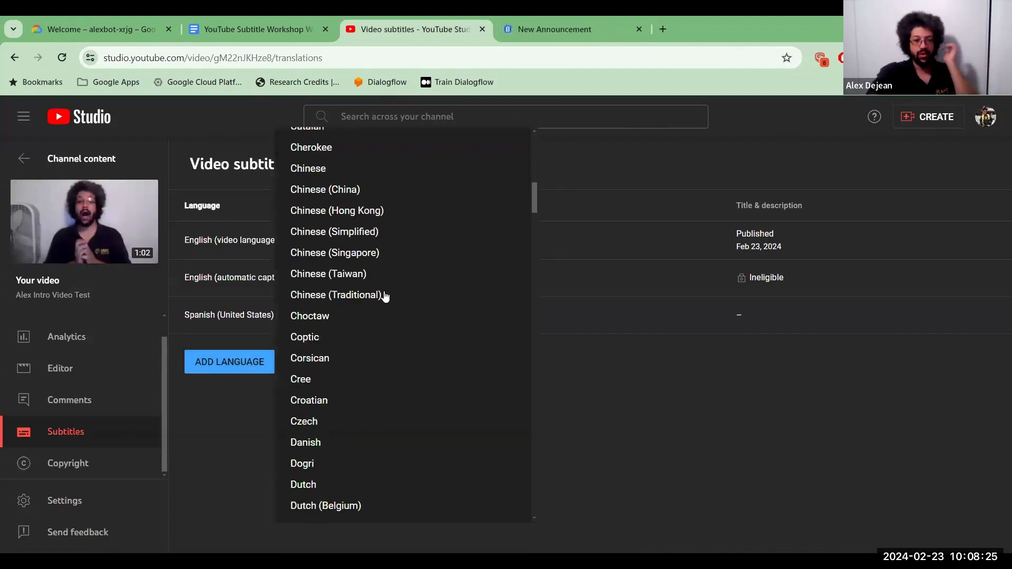
scroll(385, 297, "down", 20)
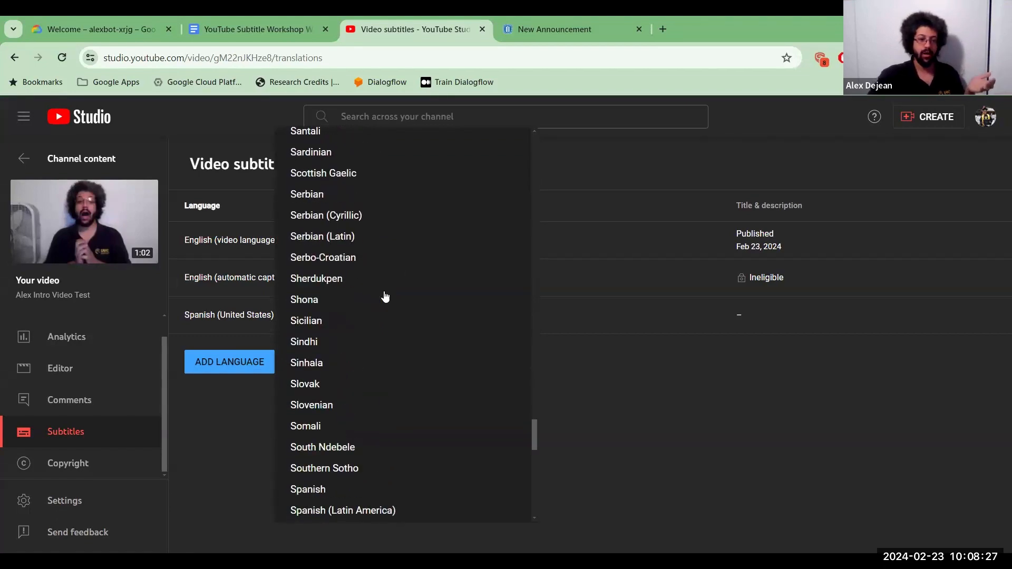
scroll(386, 296, "down", 4)
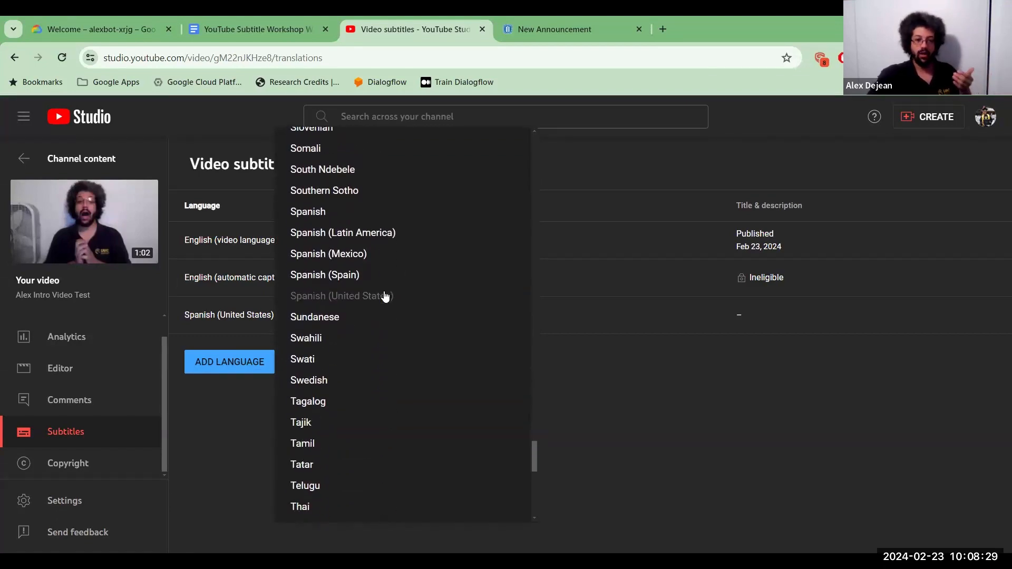
scroll(385, 297, "up", 10)
scroll(385, 297, "down", 20)
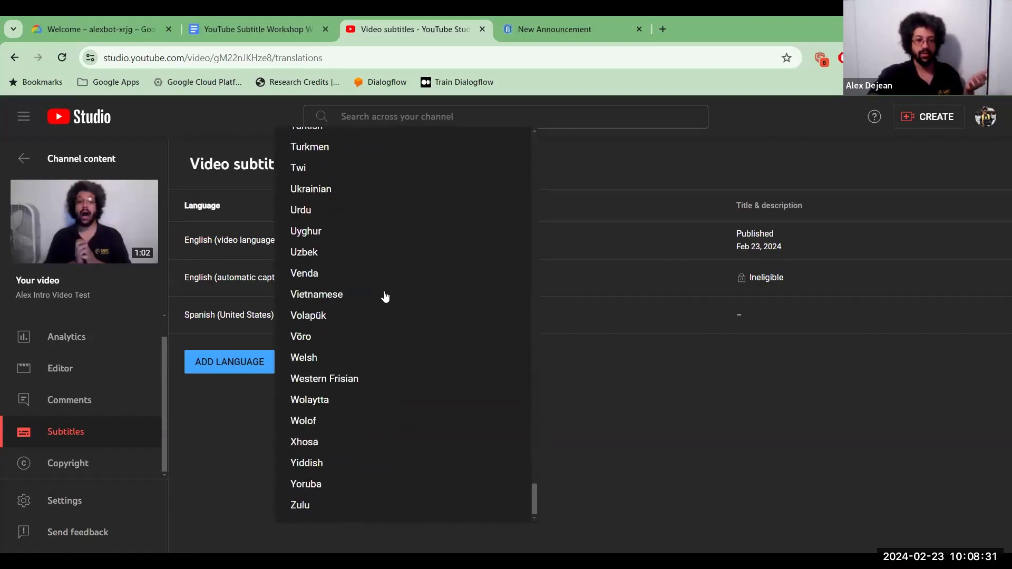
scroll(371, 301, "up", 6)
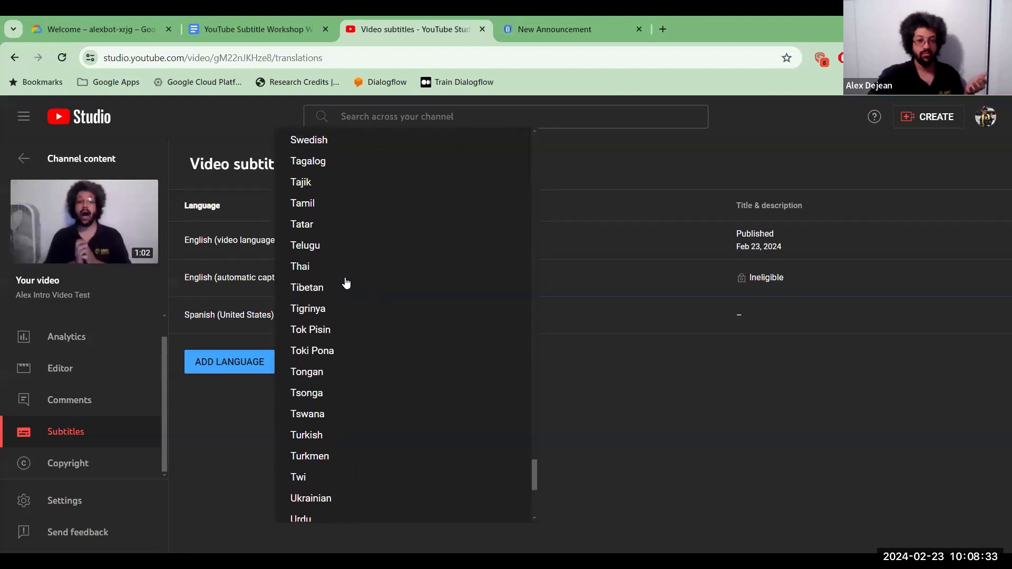
scroll(328, 263, "up", 1)
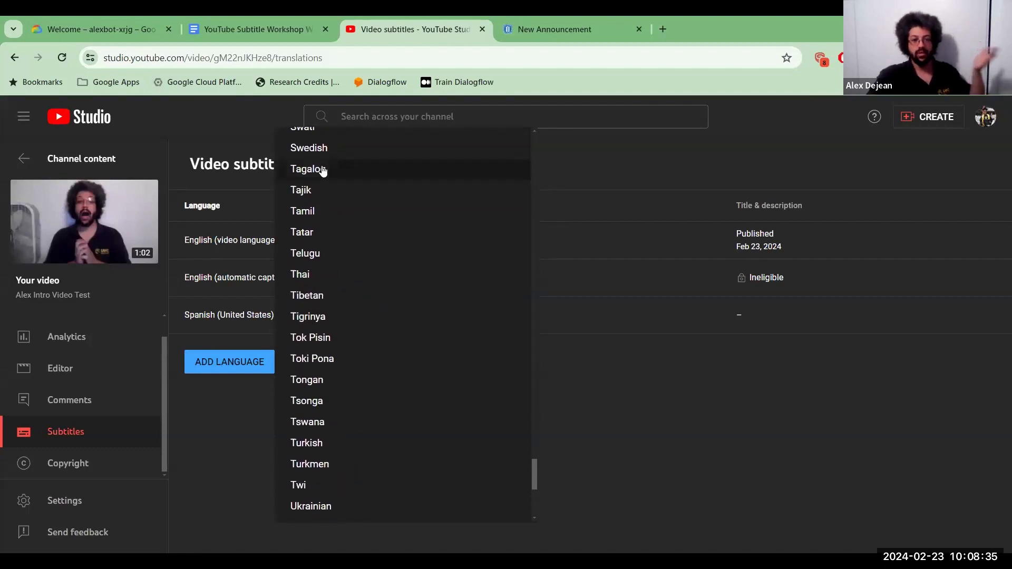
left_click(323, 170)
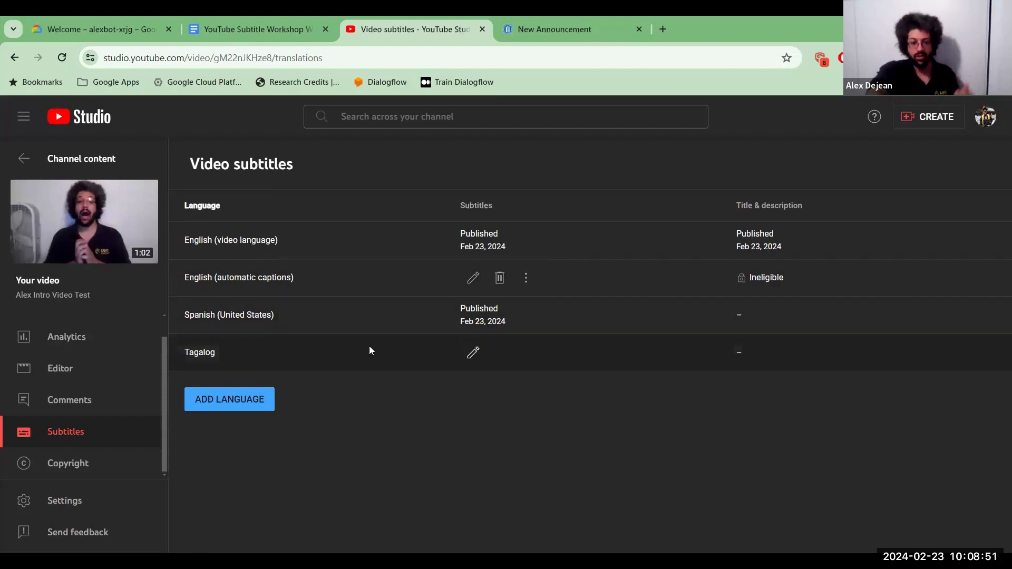
Step: Create the Tagalog (Filipino) captions with Auto-translate and publish them
left_click(472, 351)
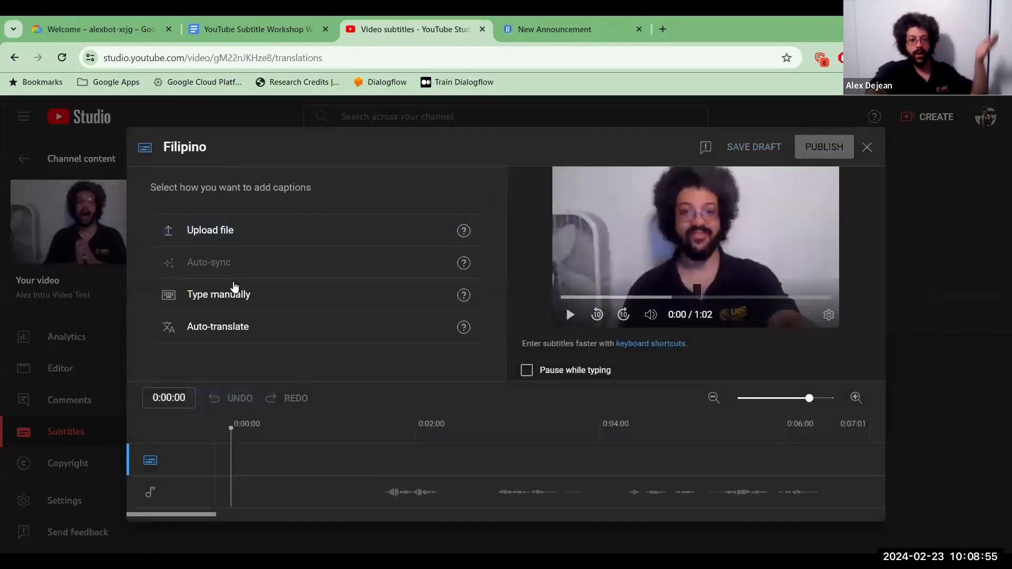
left_click(223, 333)
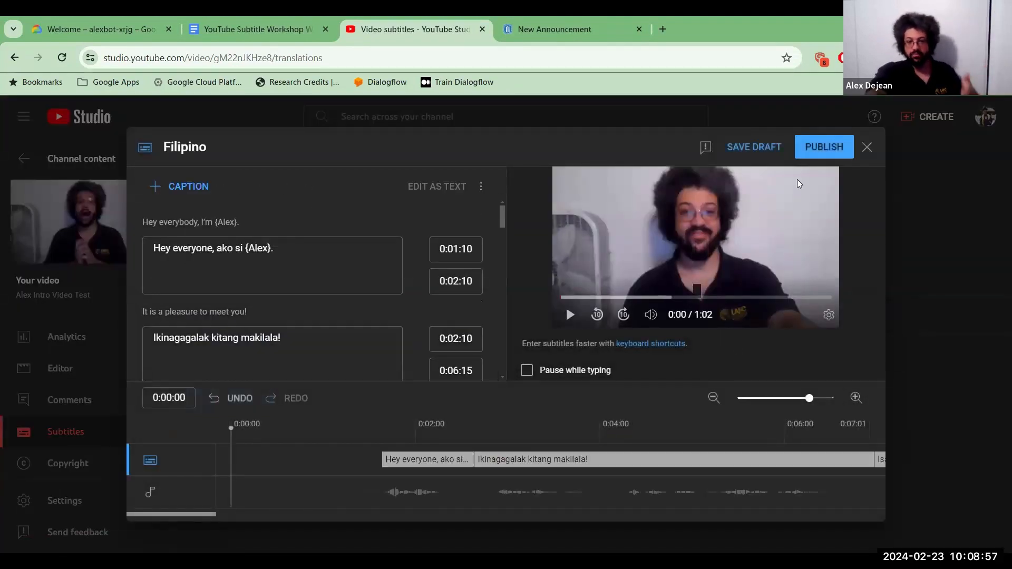
left_click(846, 149)
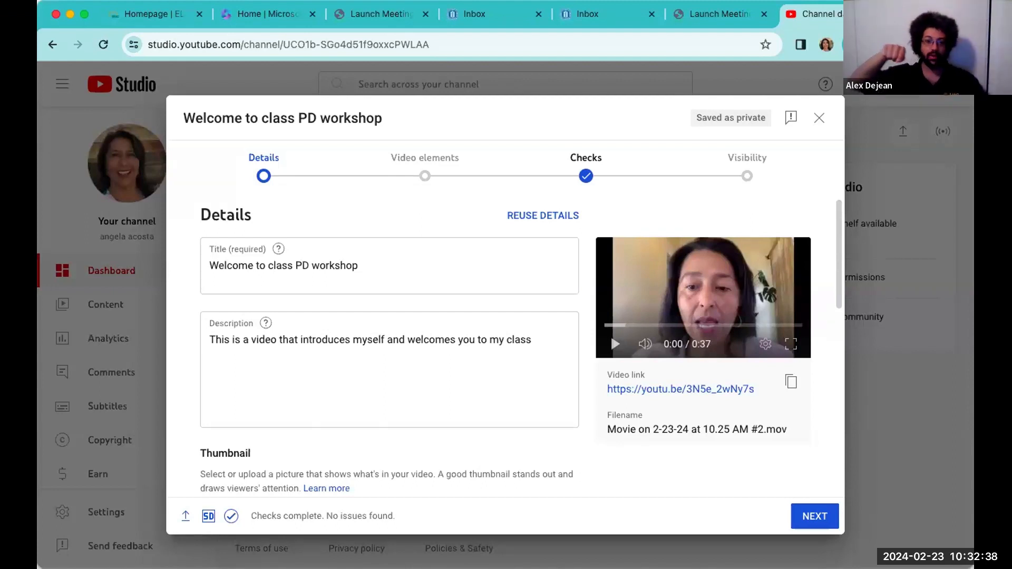
Step: Review the details of the "Welcome to class PD workshop" upload and advance past video elements and checks to the visibility settings
scroll(461, 365, "down", 4)
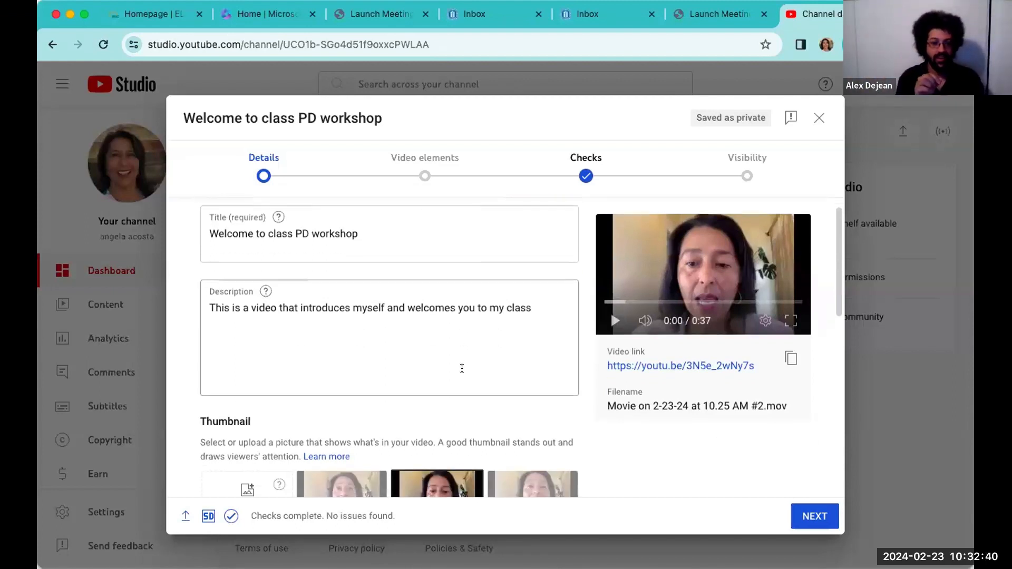
scroll(462, 370, "down", 2)
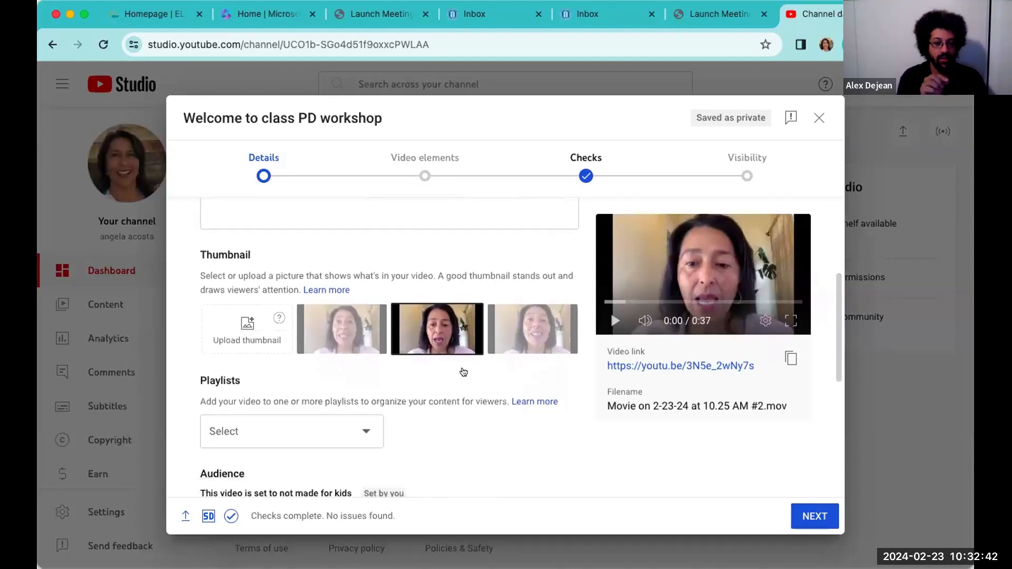
scroll(461, 368, "down", 5)
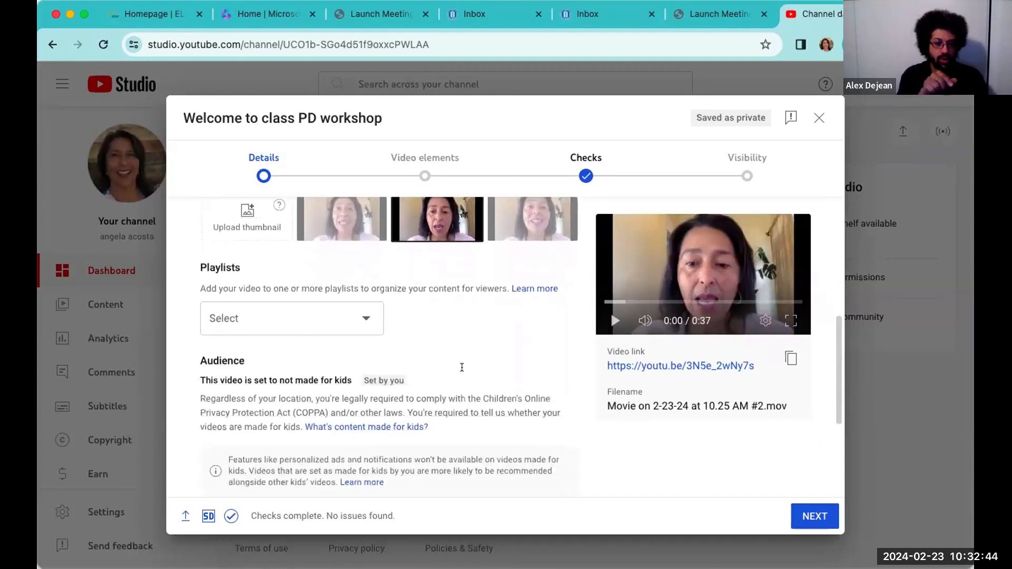
scroll(462, 371, "down", 1)
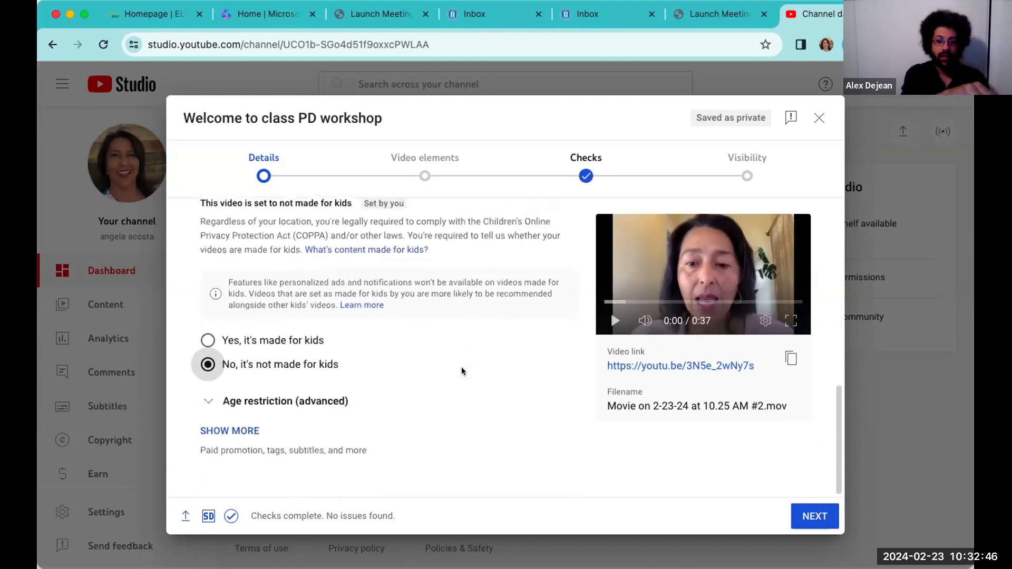
left_click(806, 516)
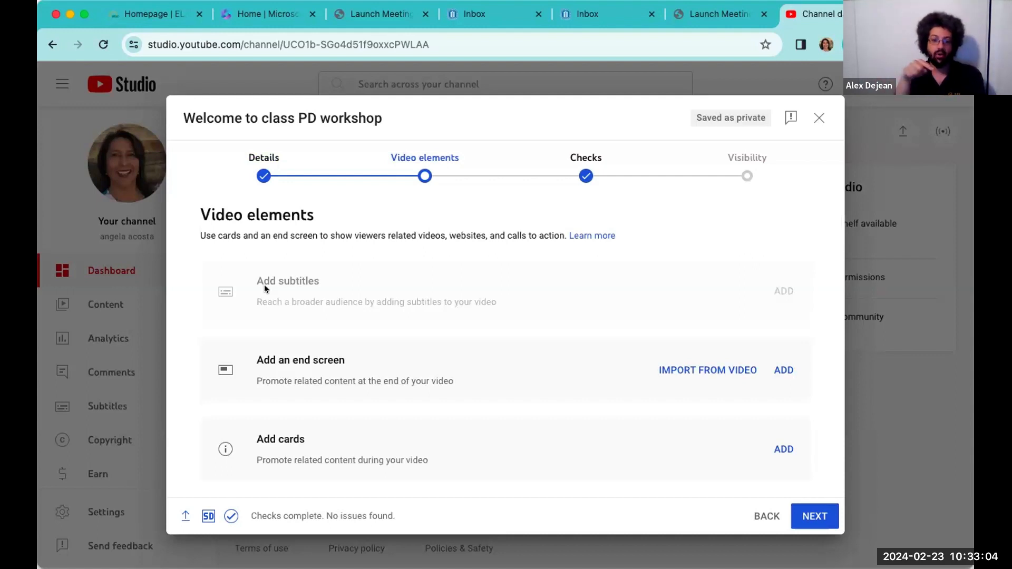
left_click(808, 513)
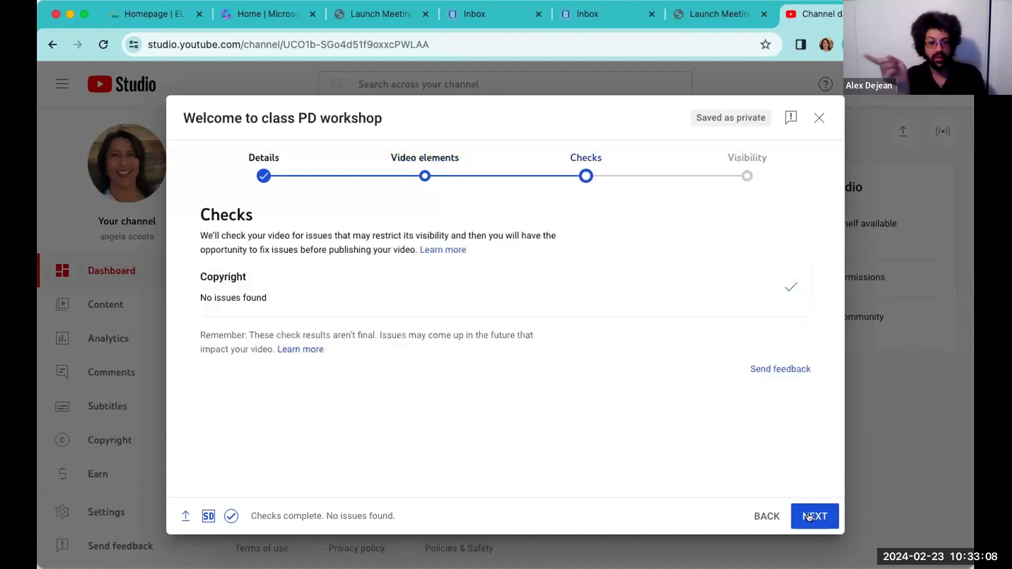
left_click(813, 518)
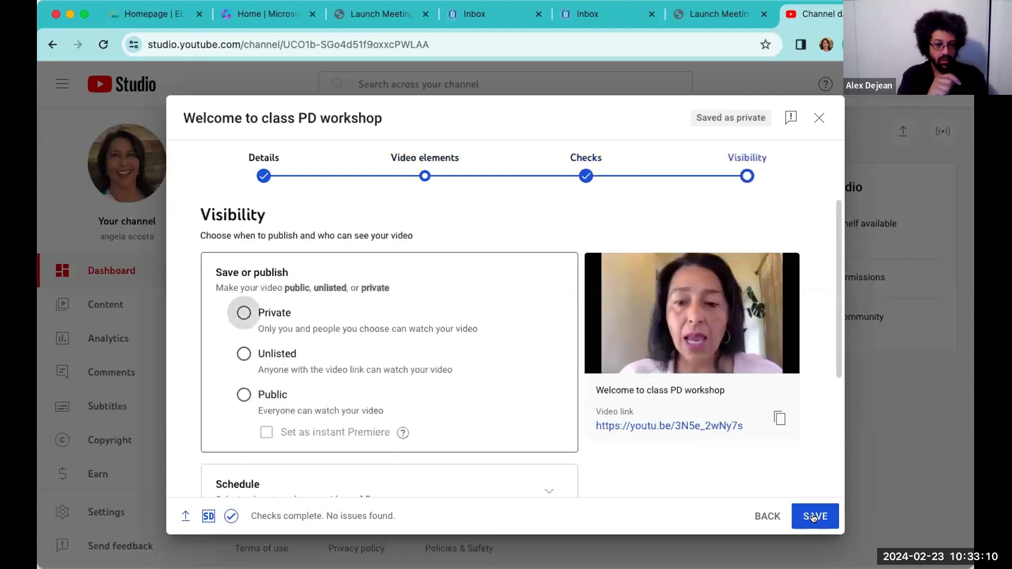
Step: Set the video's visibility to Unlisted, save it, and close the sharing dialog
left_click(243, 353)
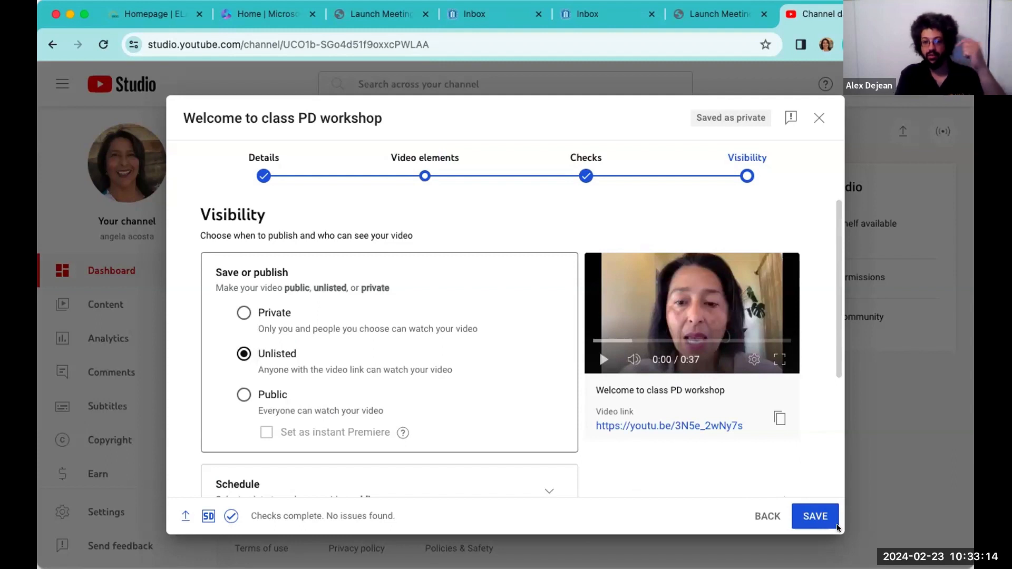
left_click(807, 518)
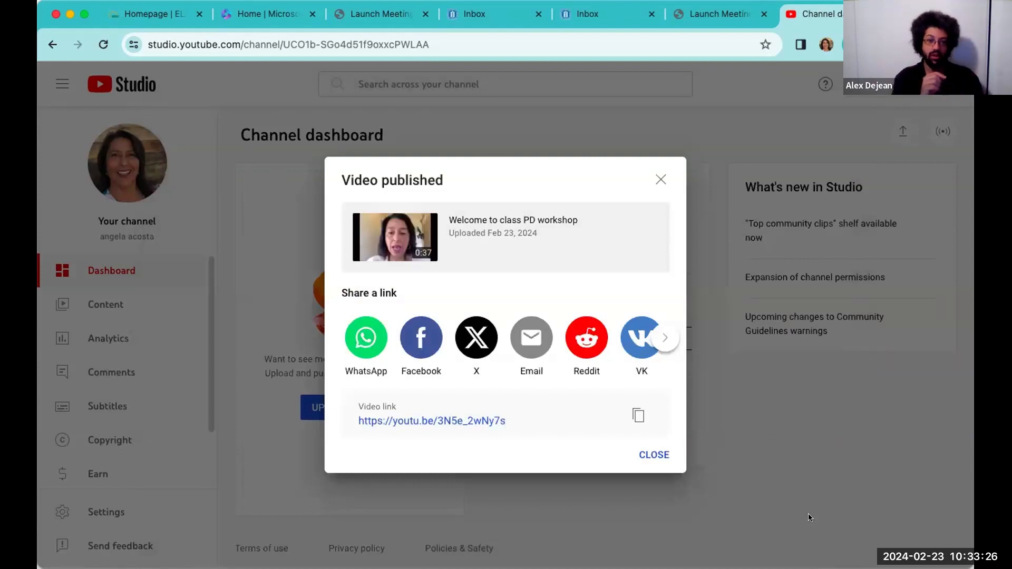
left_click(653, 455)
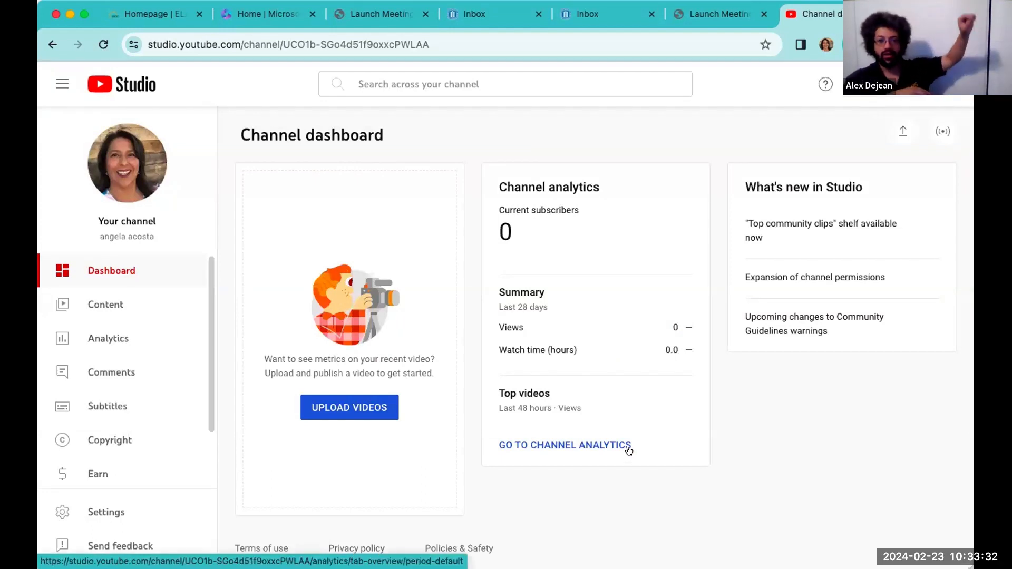
Step: Open the subtitles page of the "Welcome to class PD workshop" video from the channel content
left_click(106, 303)
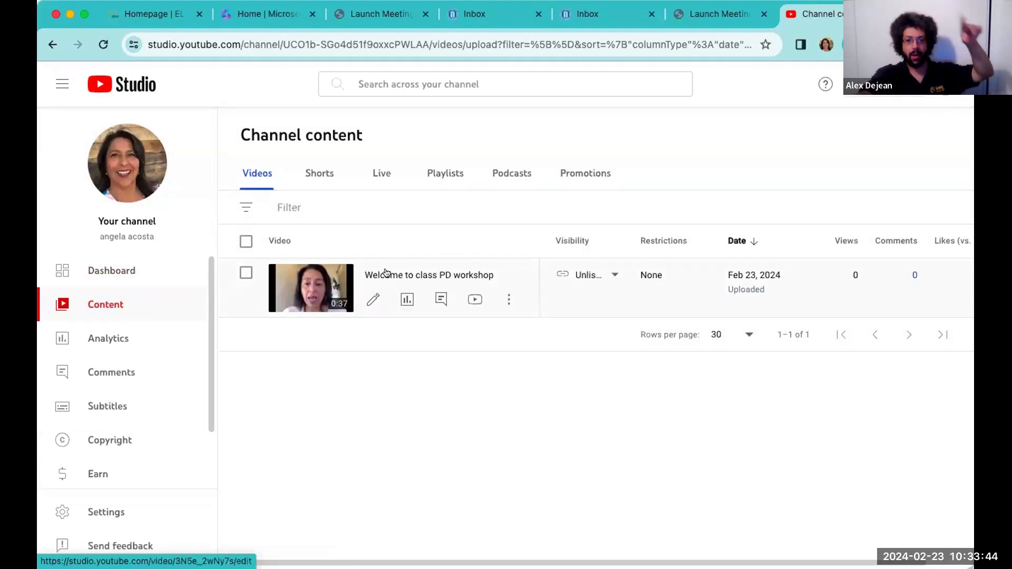
left_click(385, 274)
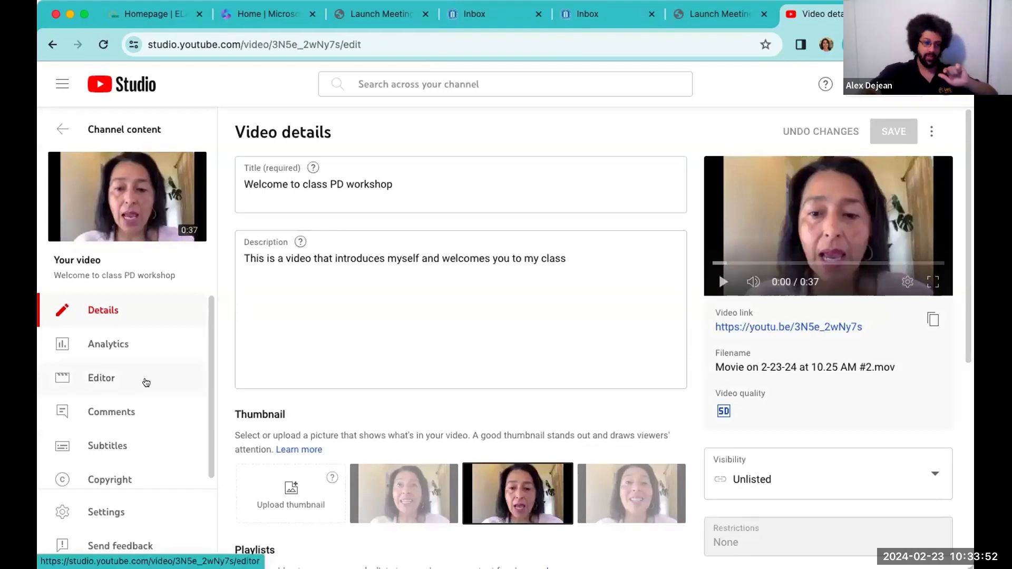
scroll(146, 382, "down", 1)
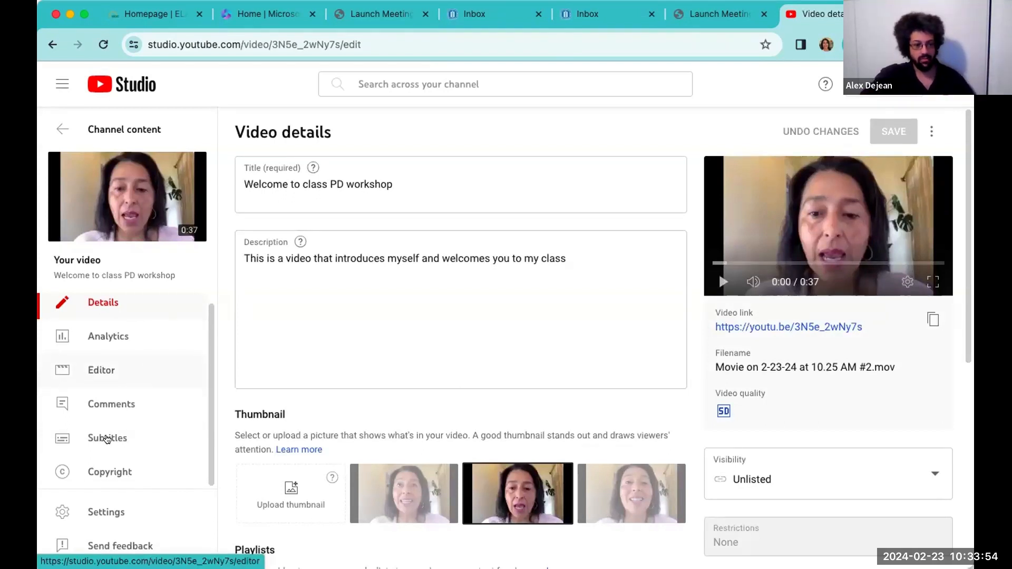
left_click(107, 439)
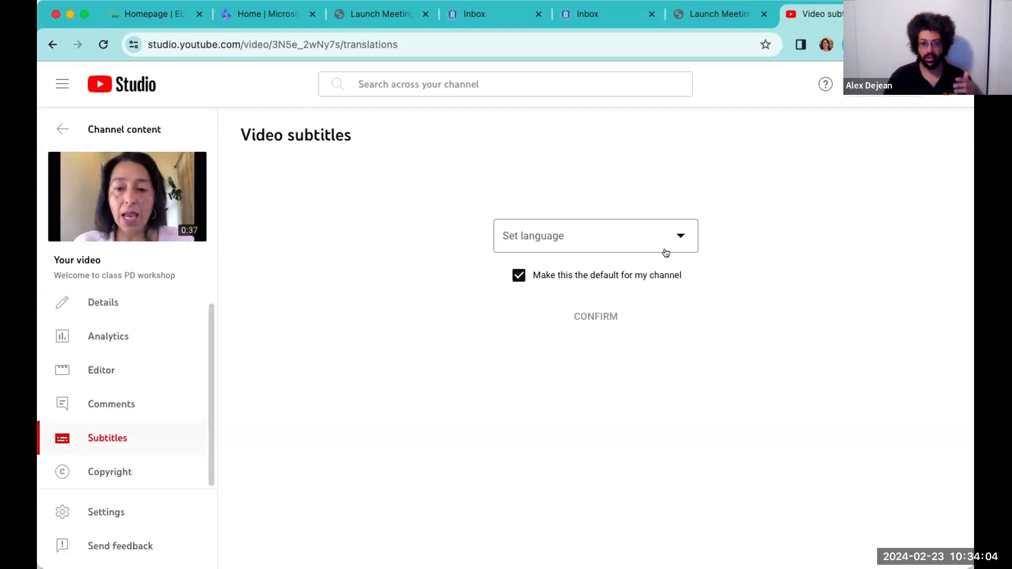
Step: Set the video's subtitle language to English (United States)
left_click(678, 233)
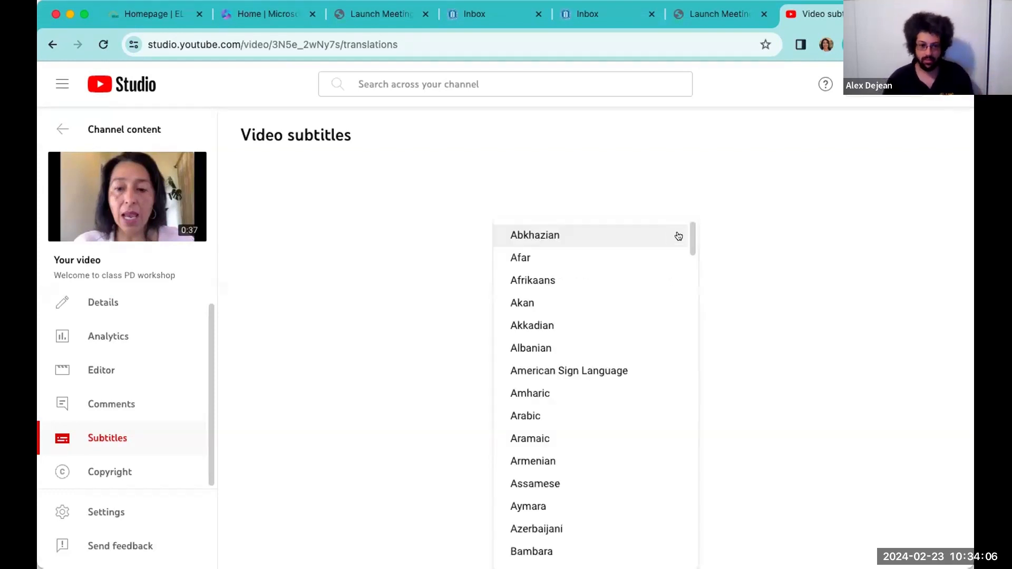
left_click(678, 235)
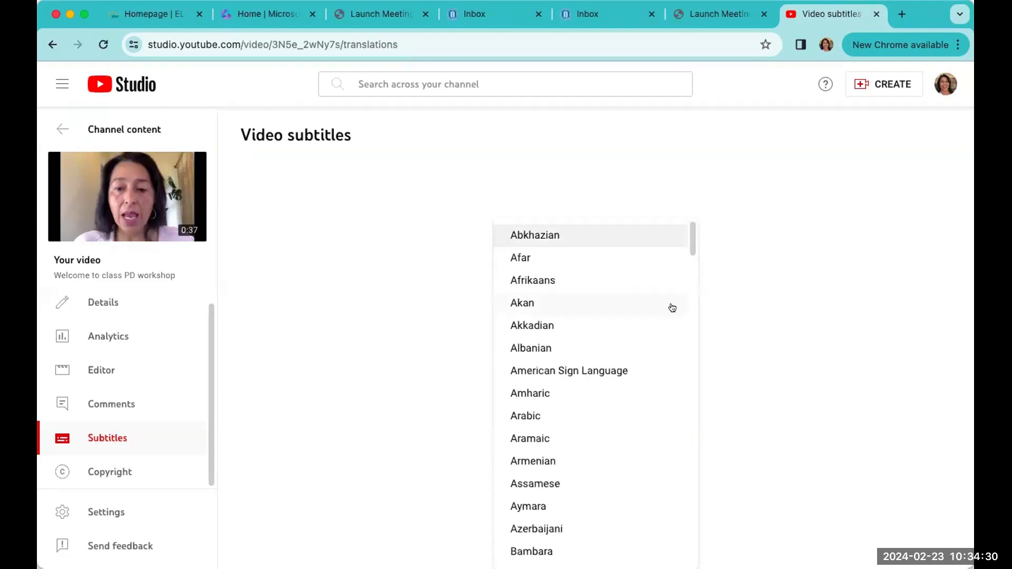
scroll(616, 495, "down", 2)
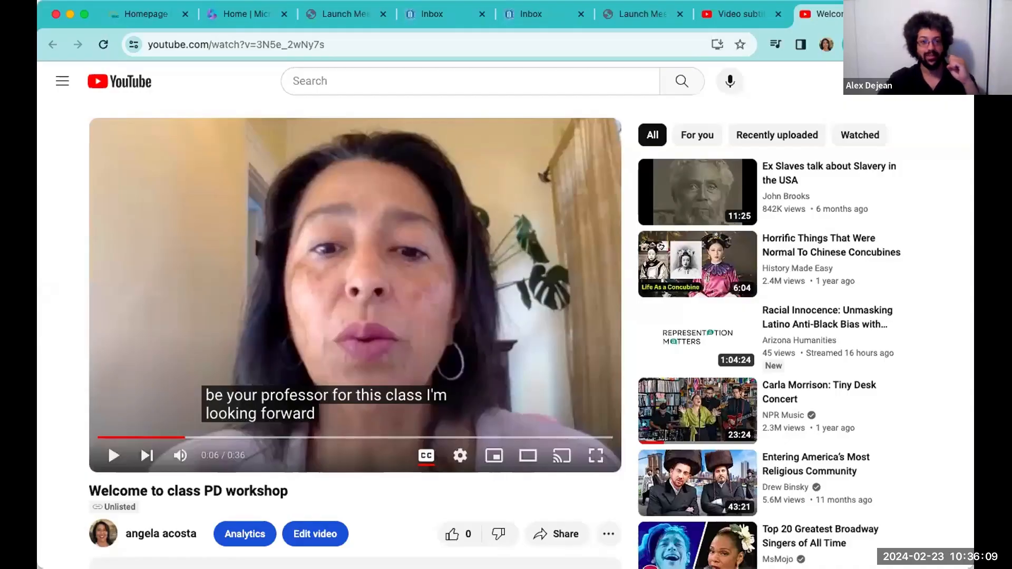
Step: Play a moment of the welcome video with captions on, pause it, and return to its subtitles page
left_click(112, 454)
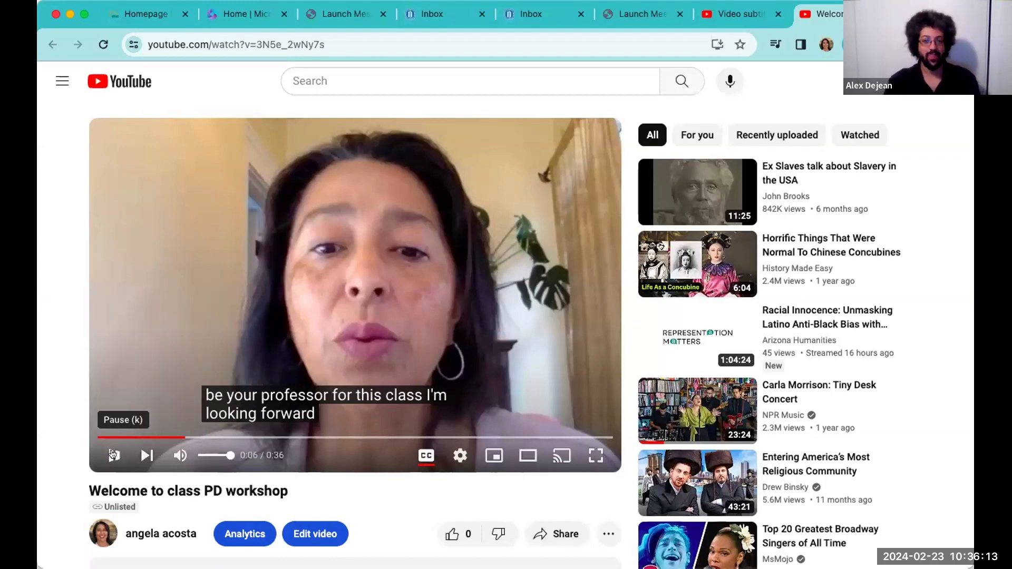
left_click(112, 453)
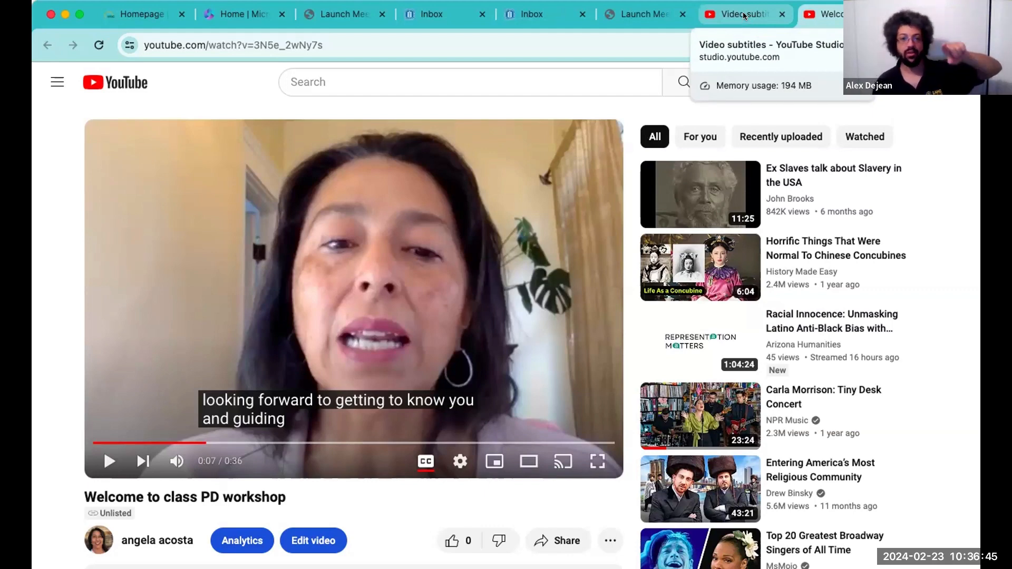
left_click(744, 17)
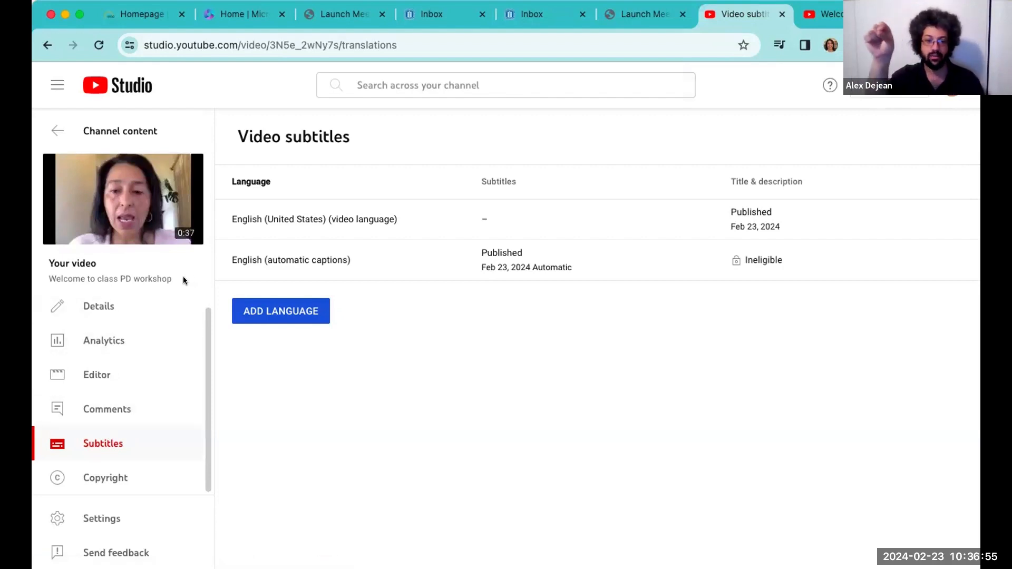
Step: Start English (United States) captions for the welcome video with Auto-sync and dismiss the introductory tip
mouse_move(477, 219)
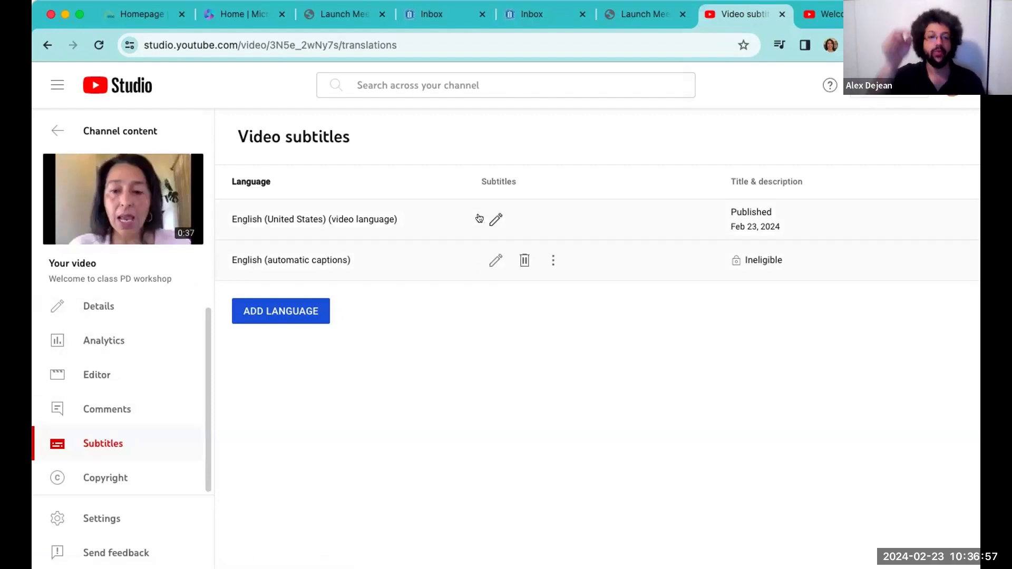
left_click(490, 220)
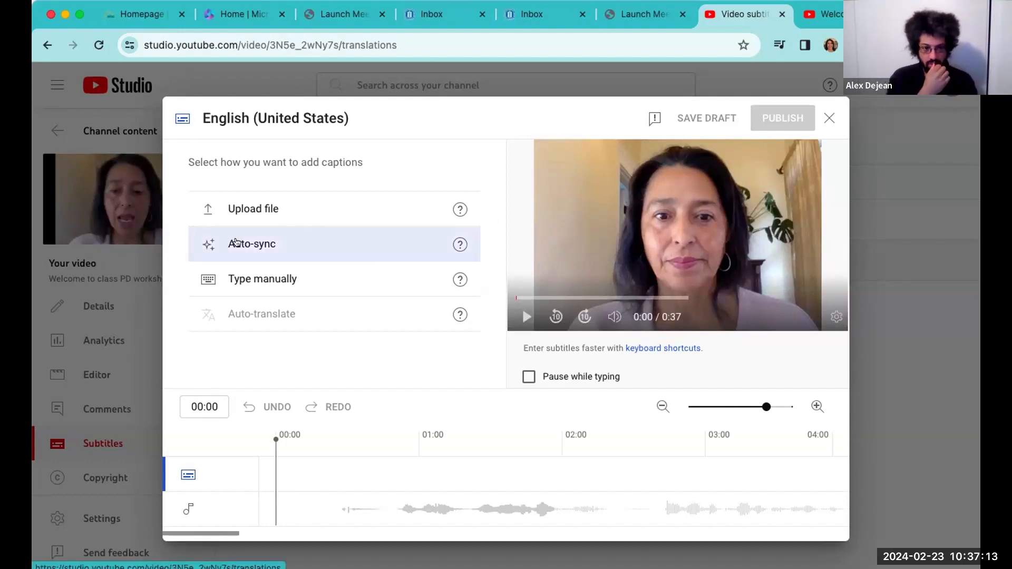
left_click(235, 242)
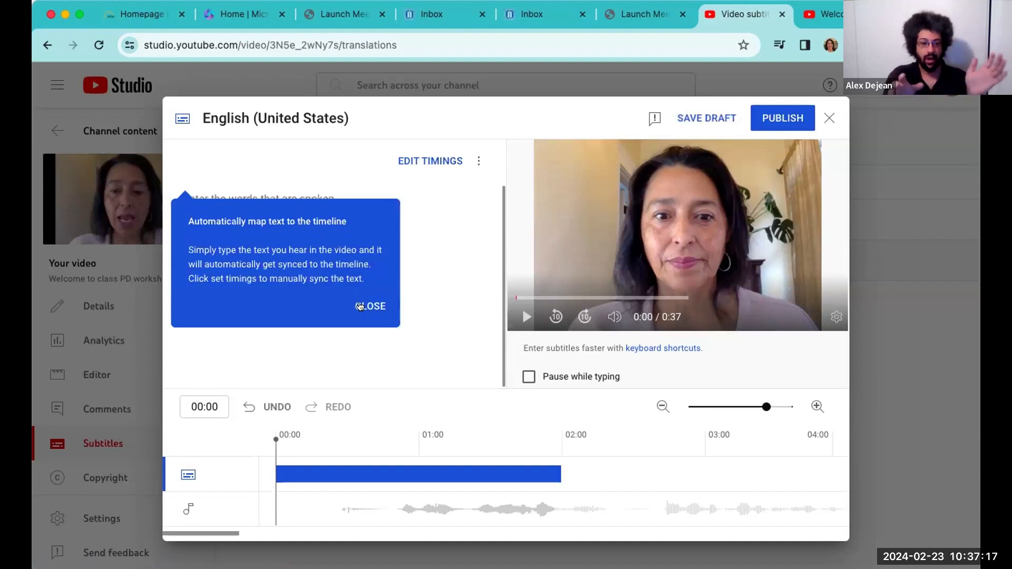
left_click(358, 304)
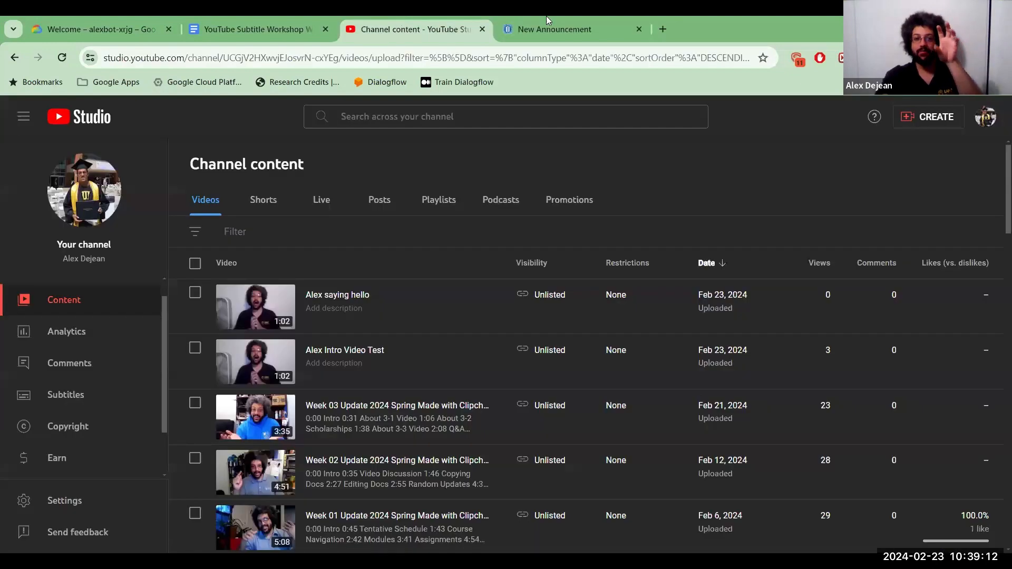
Step: Switch to the Canvas announcement and view the caption options of its embedded video
left_click(590, 17)
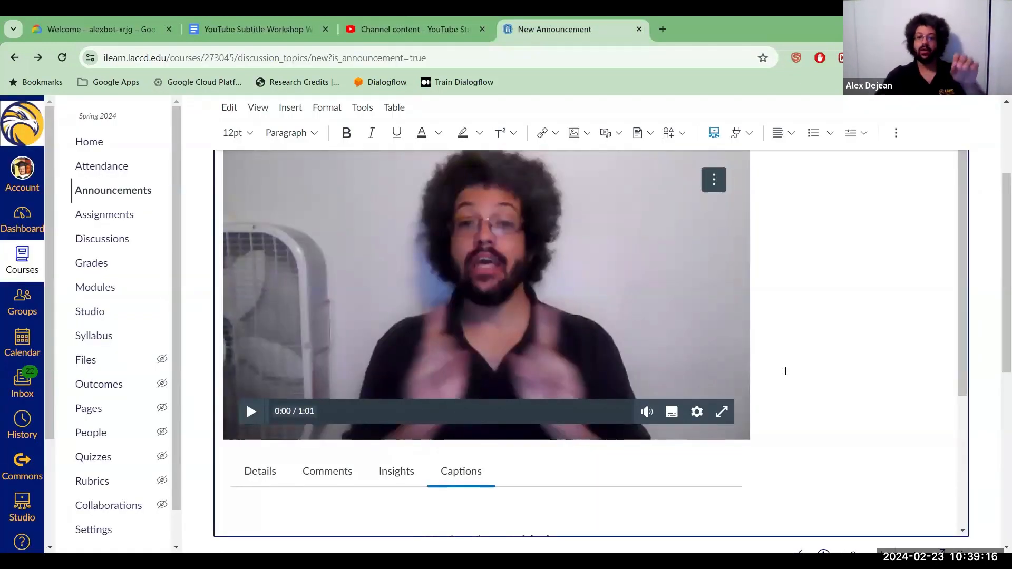
scroll(606, 490, "down", 3)
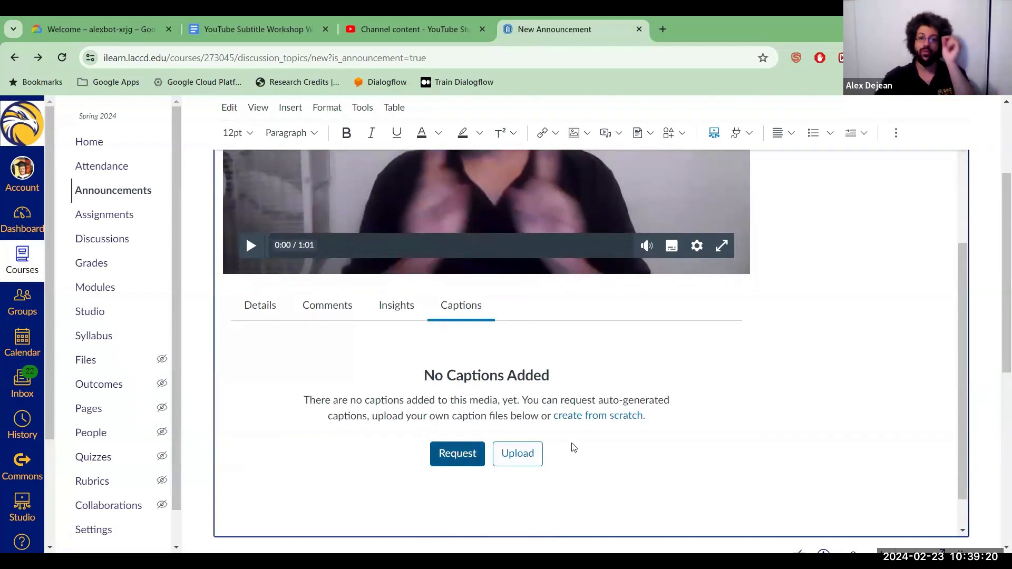
Step: Switch to YouTube Studio, open the intro test video's subtitles, and view the download formats for its English captions
left_click(422, 26)
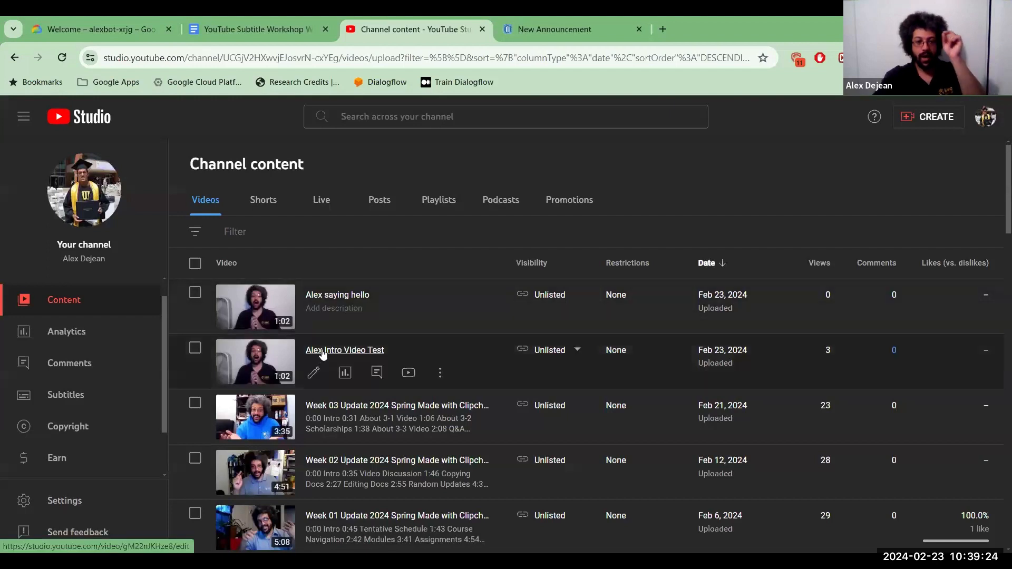
left_click(324, 353)
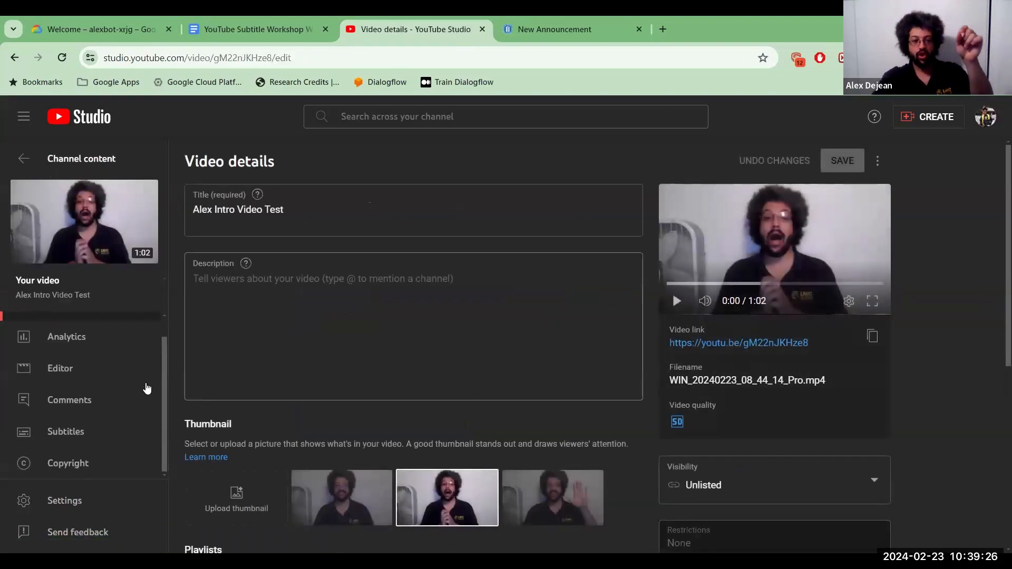
left_click(80, 432)
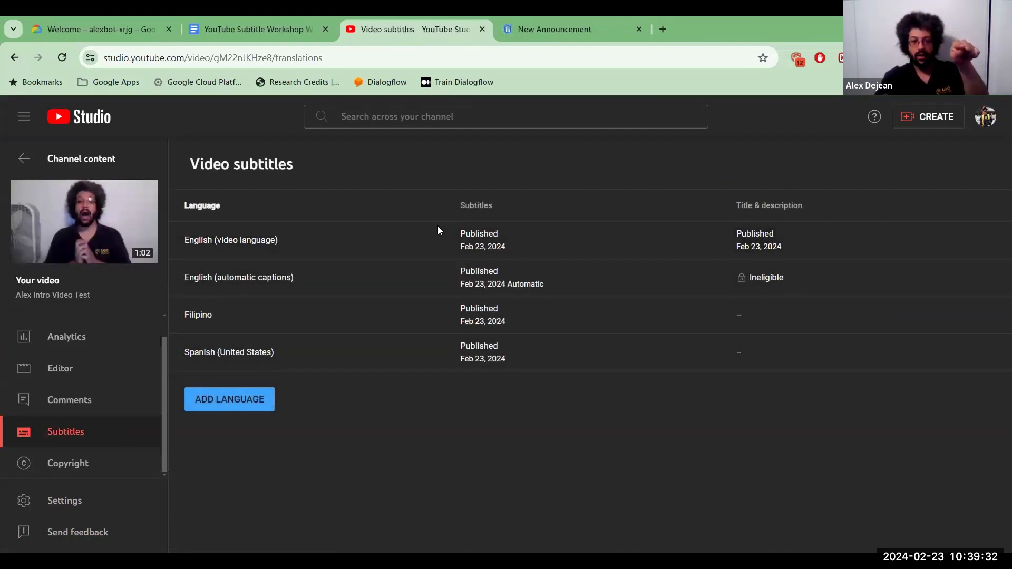
left_click(527, 240)
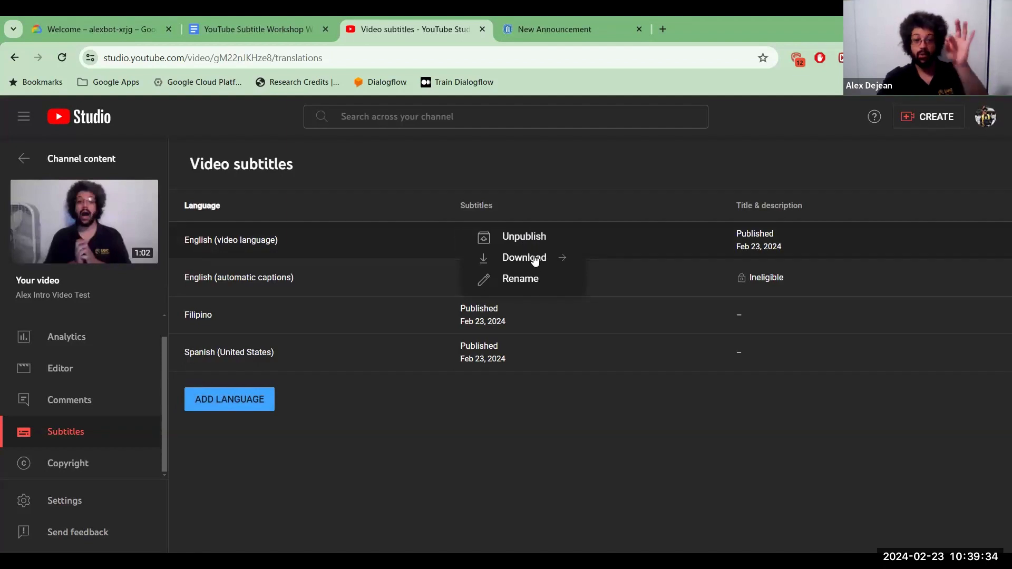
left_click(536, 261)
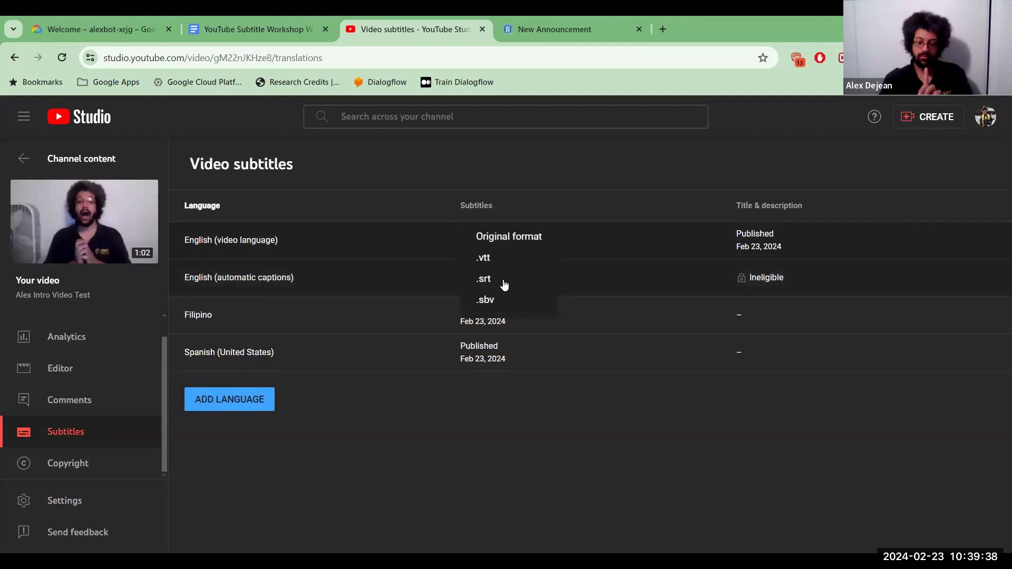
left_click(499, 437)
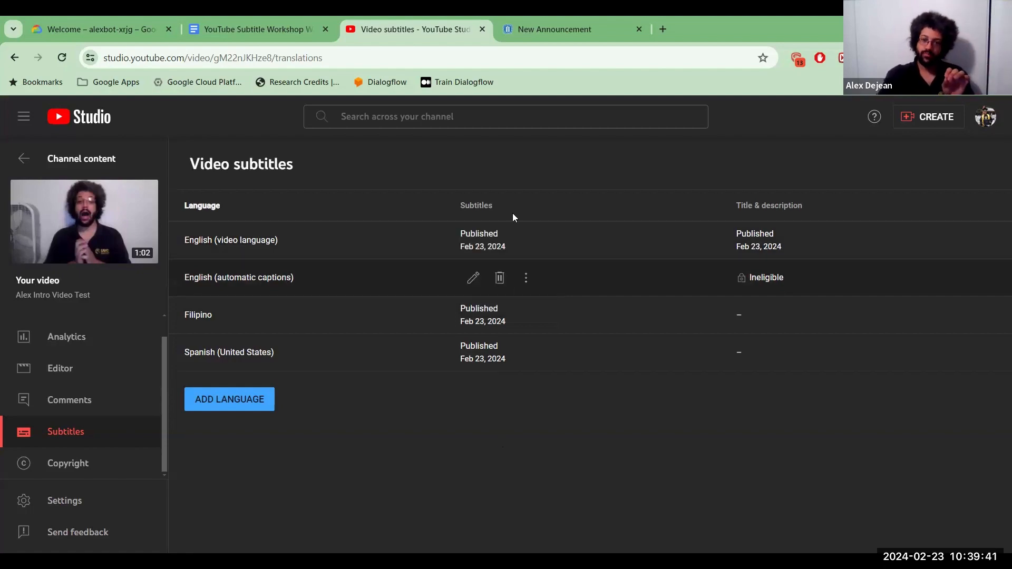
Step: Start a caption upload for the video embedded in the Canvas announcement, with English as the language
left_click(542, 21)
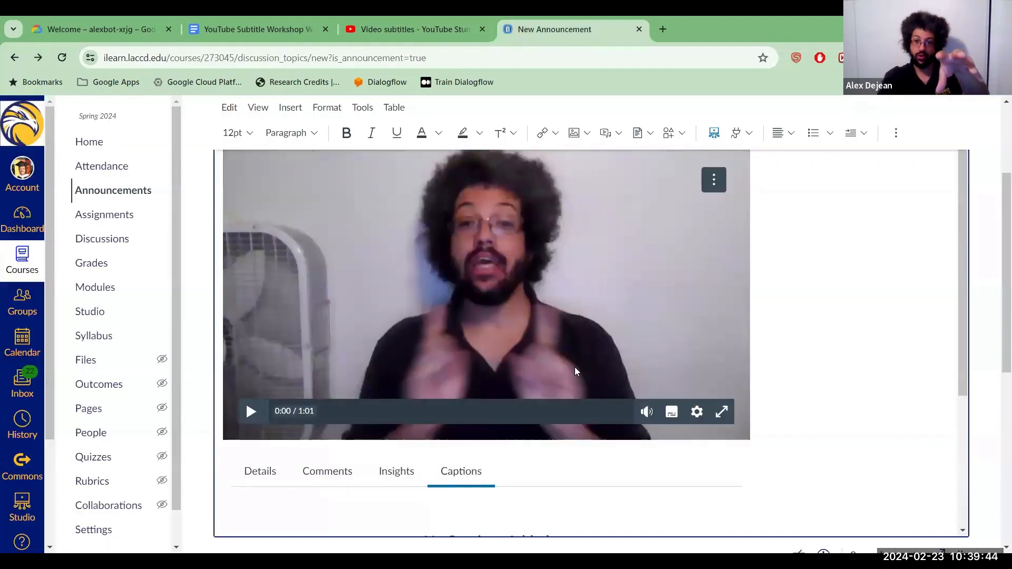
scroll(575, 371, "down", 3)
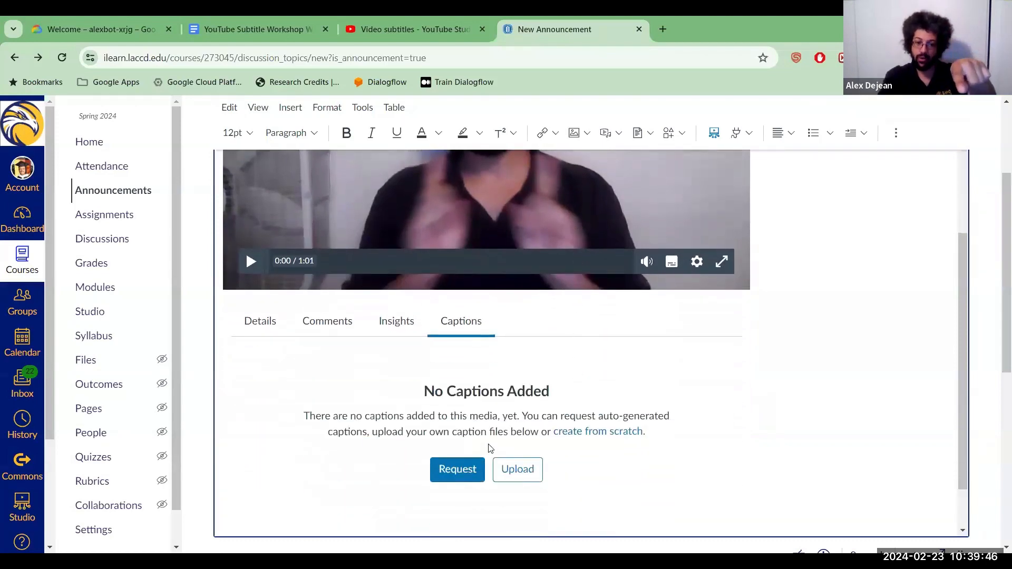
left_click(512, 469)
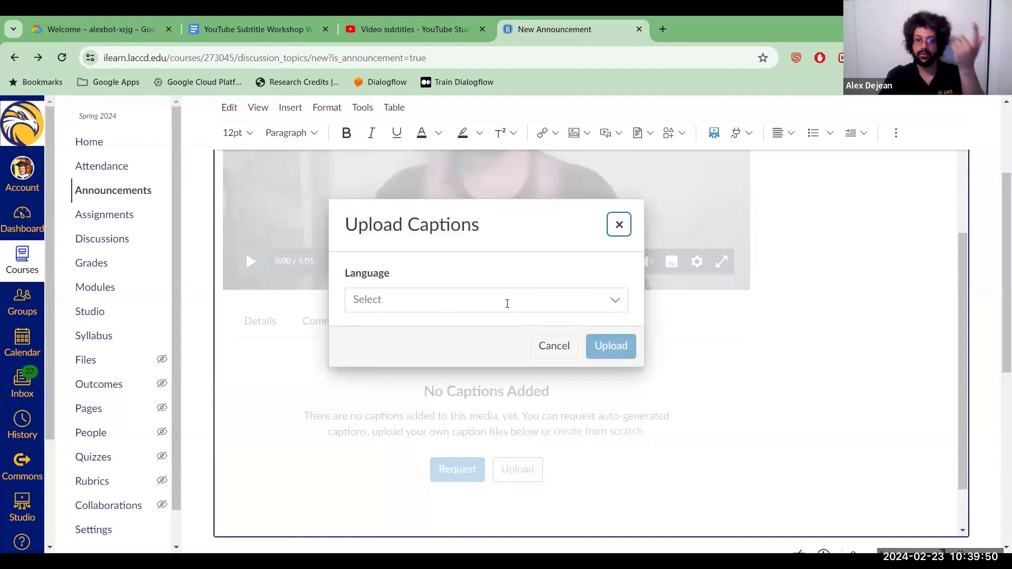
left_click(558, 302)
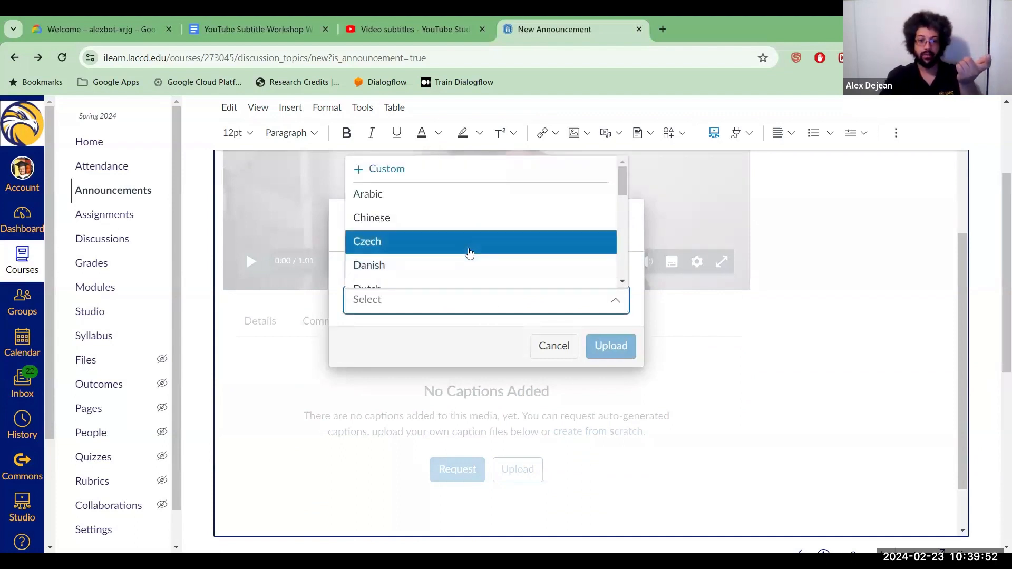
scroll(469, 253, "down", 1)
scroll(469, 253, "down", 1)
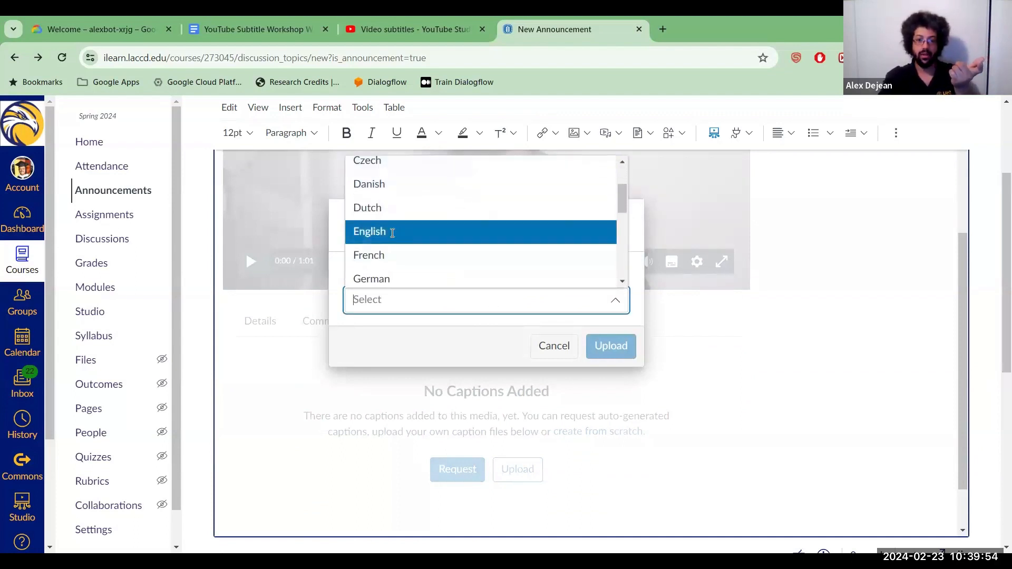
left_click(392, 233)
Step: Upload captions.srt from Downloads as the English caption file and close the caption editor
left_click(619, 346)
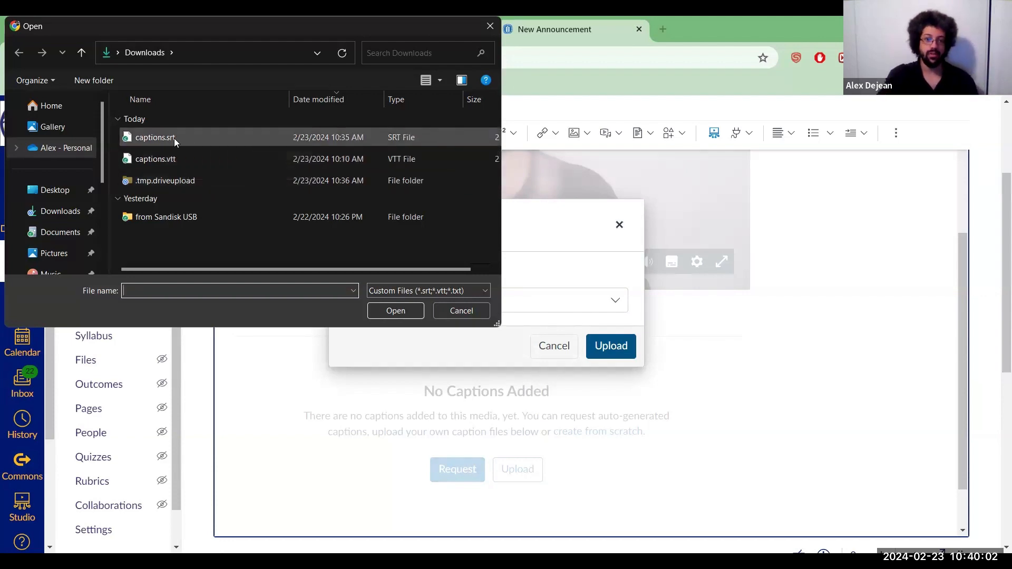
left_click(174, 138)
double_click(174, 138)
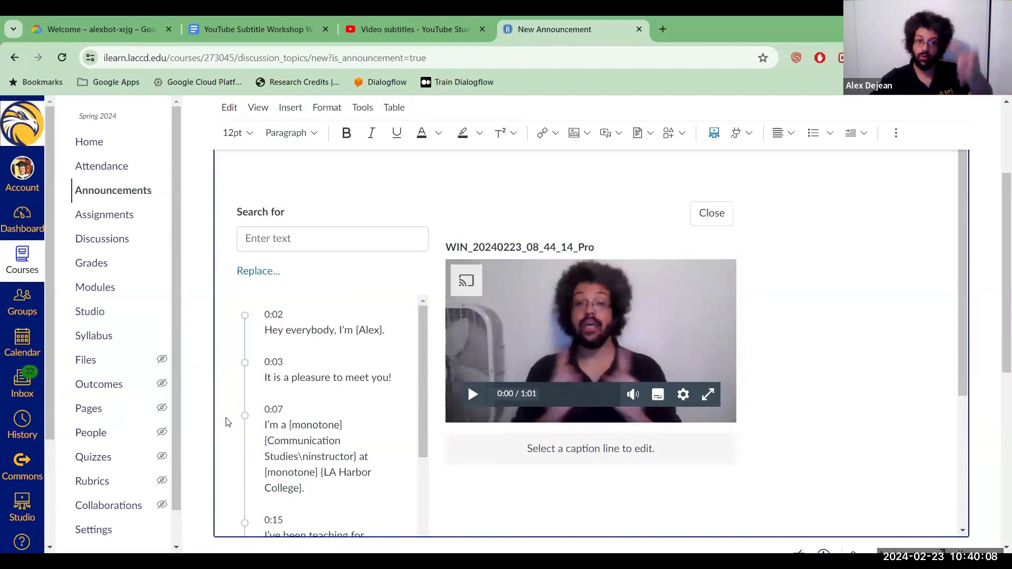
left_click(719, 217)
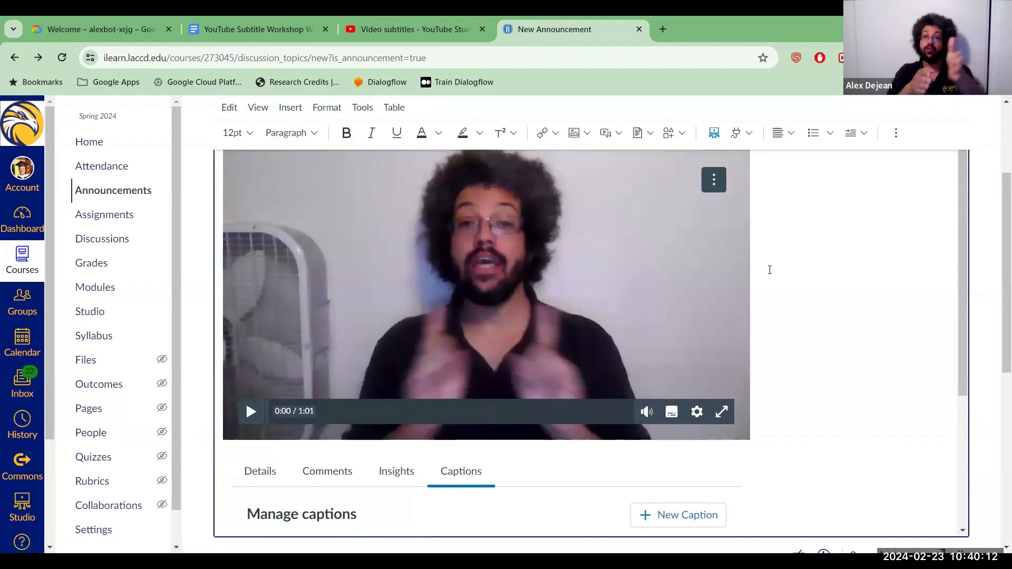
Step: Switch to YouTube Studio and download the intro video's Spanish (United States) subtitles in .srt format
left_click(424, 25)
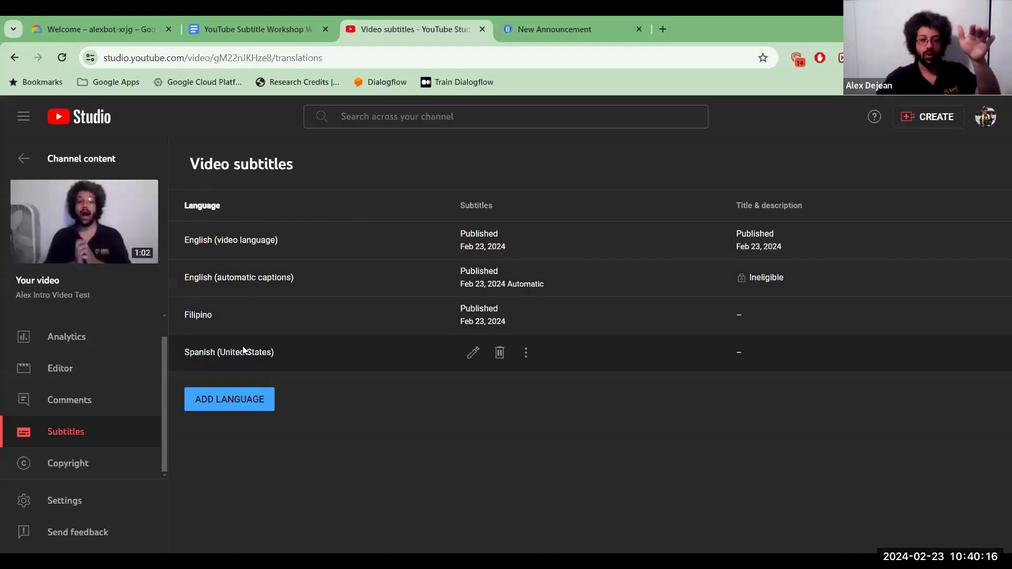
left_click(527, 354)
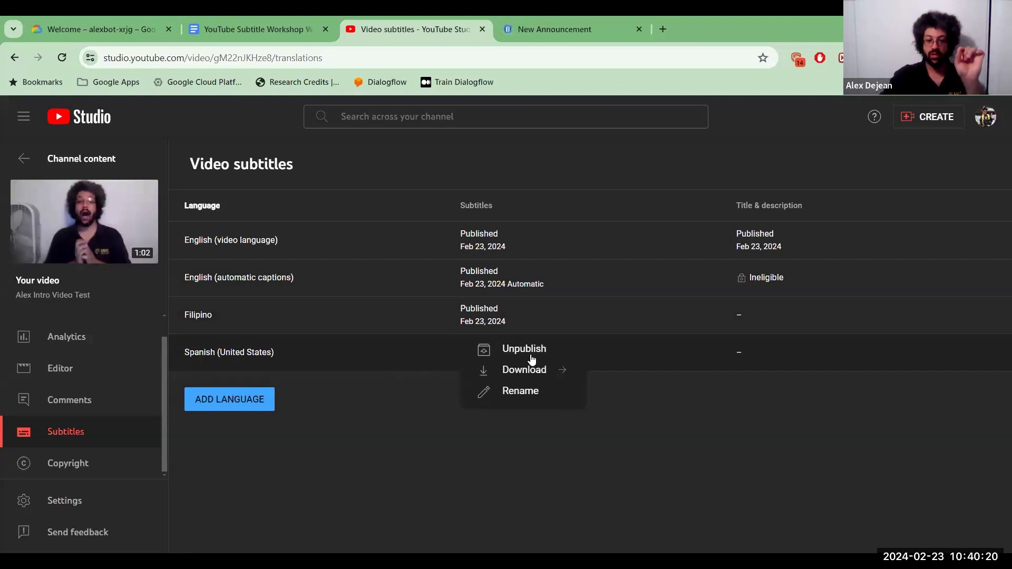
left_click(531, 370)
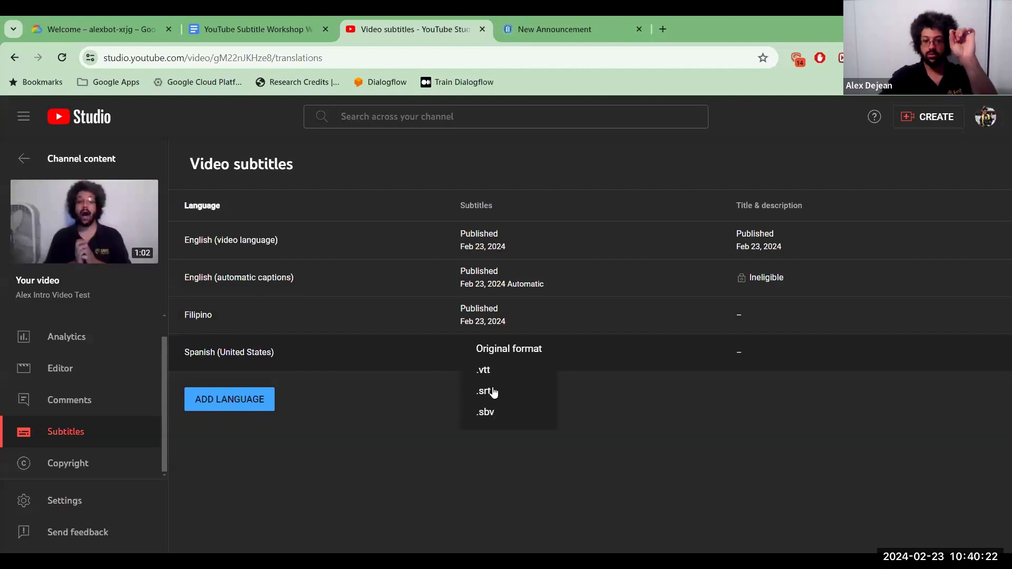
left_click(492, 391)
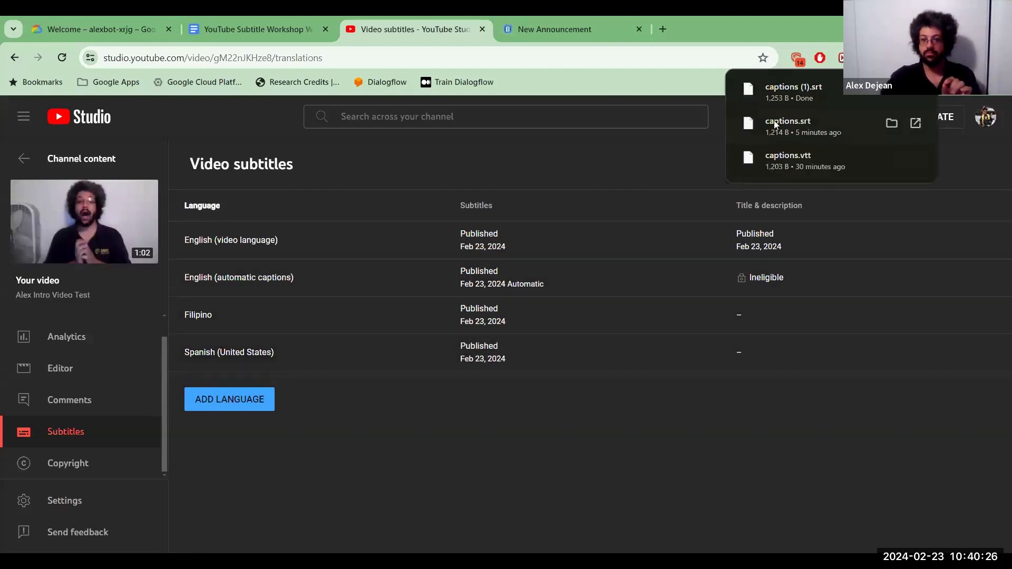
Step: Switch to the Canvas announcement and start another caption upload for the embedded video, with Spanish as the language
left_click(536, 24)
scroll(679, 488, "down", 3)
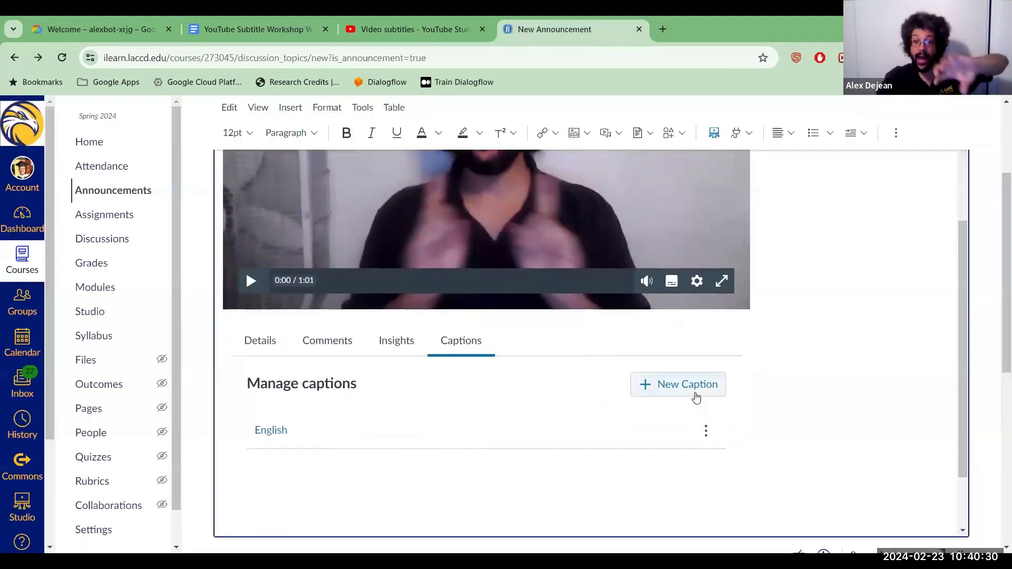
left_click(696, 396)
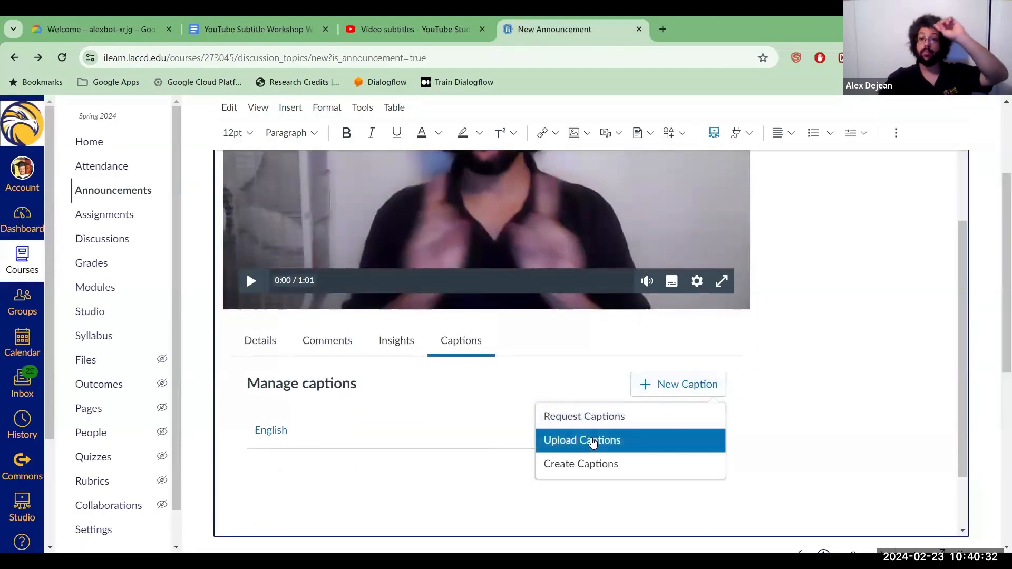
left_click(592, 443)
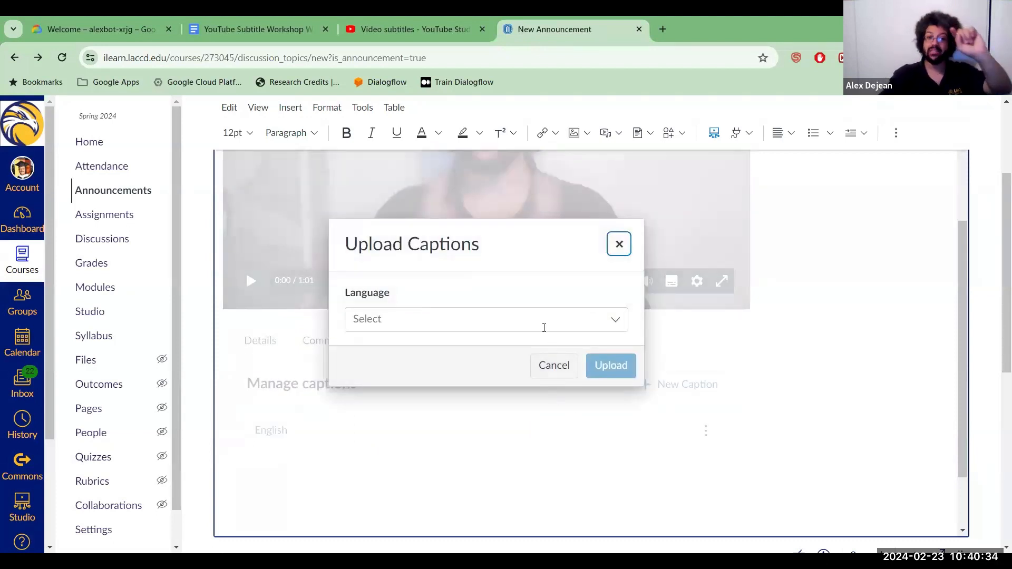
left_click(543, 327)
scroll(469, 289, "down", 3)
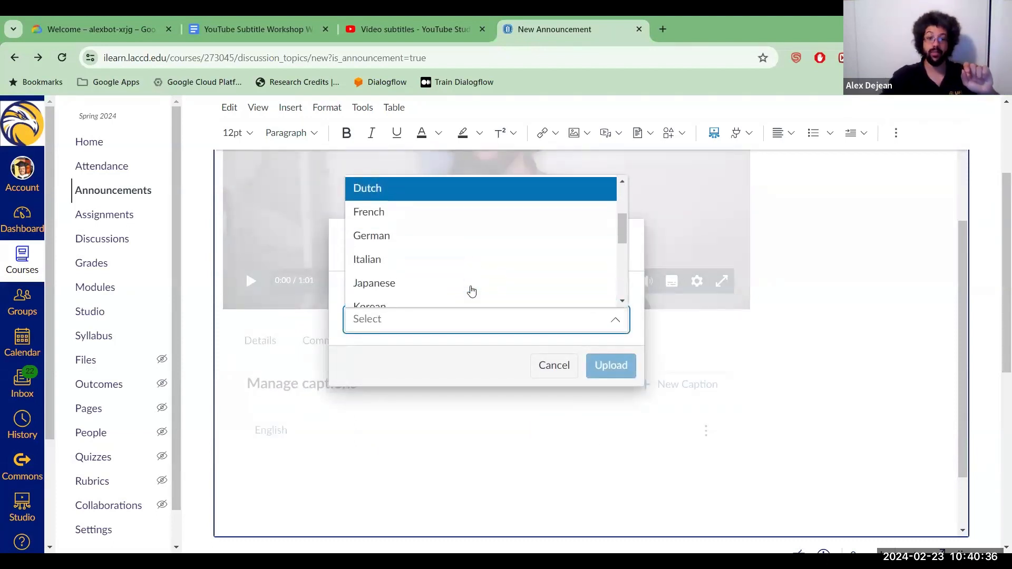
scroll(448, 274, "down", 2)
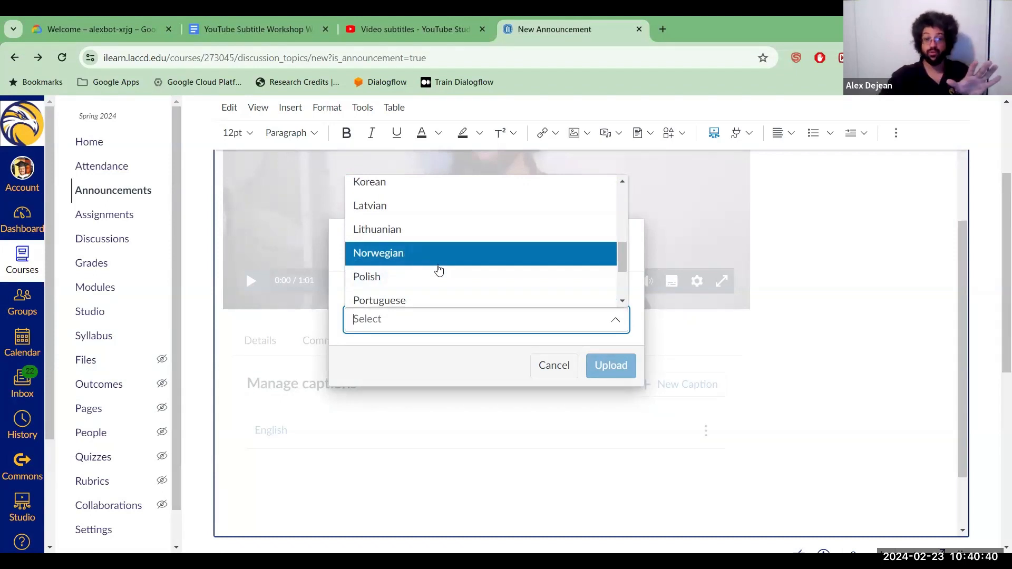
scroll(437, 269, "down", 2)
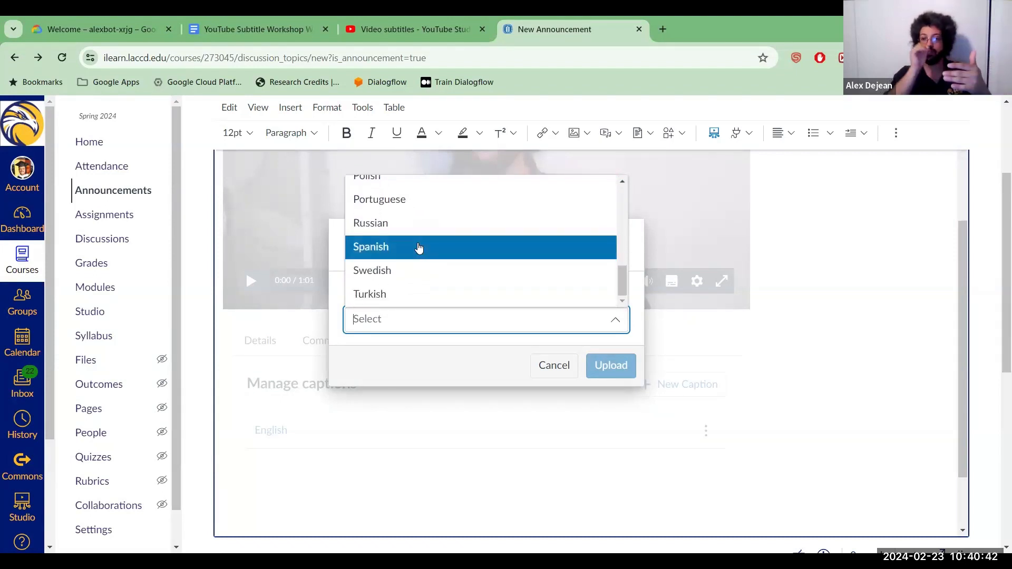
scroll(417, 246, "up", 1)
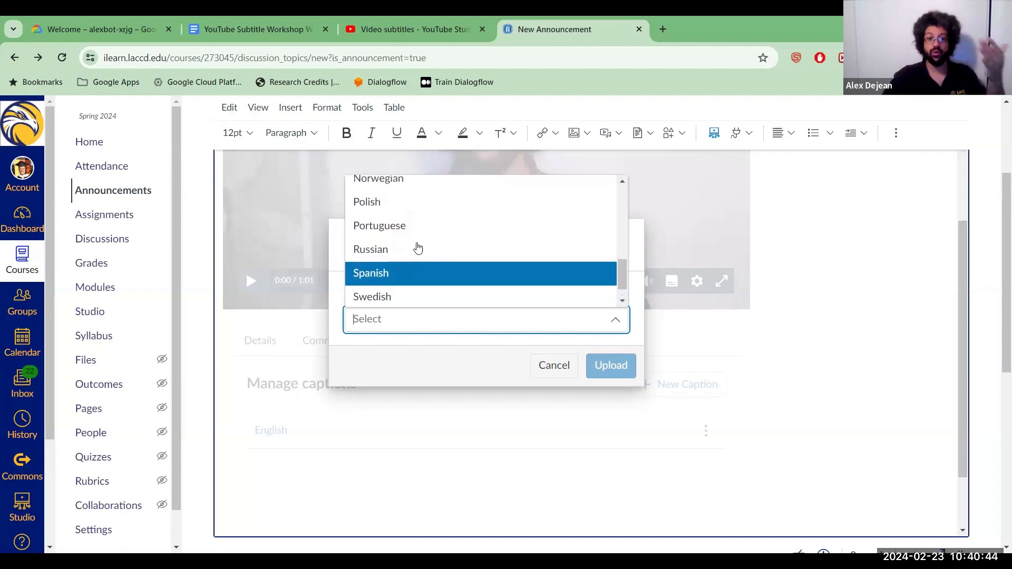
scroll(401, 263, "down", 1)
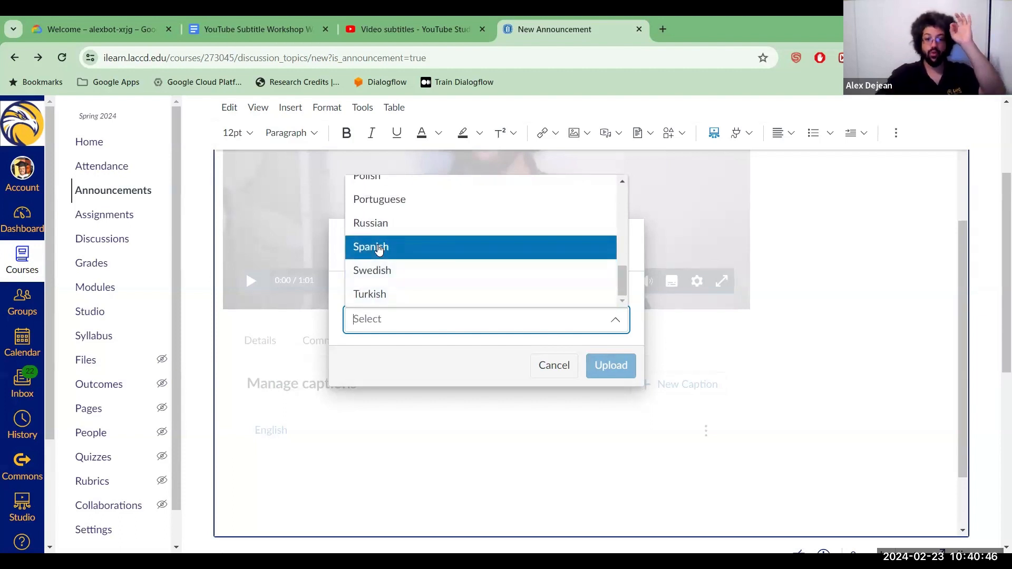
left_click(379, 248)
Step: Upload captions (1).srt from Downloads as the Spanish caption file and close the caption editor
left_click(613, 364)
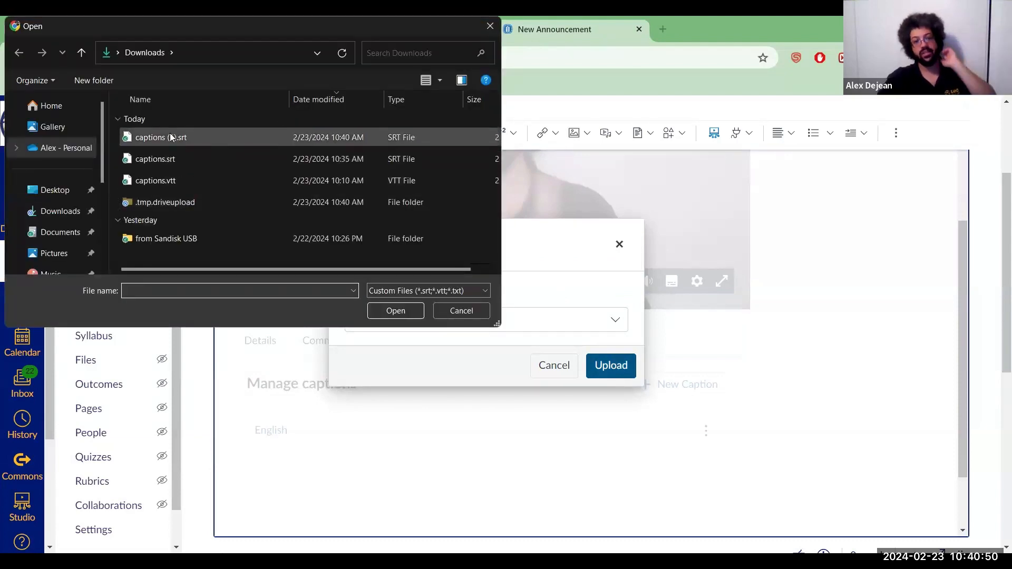
double_click(182, 135)
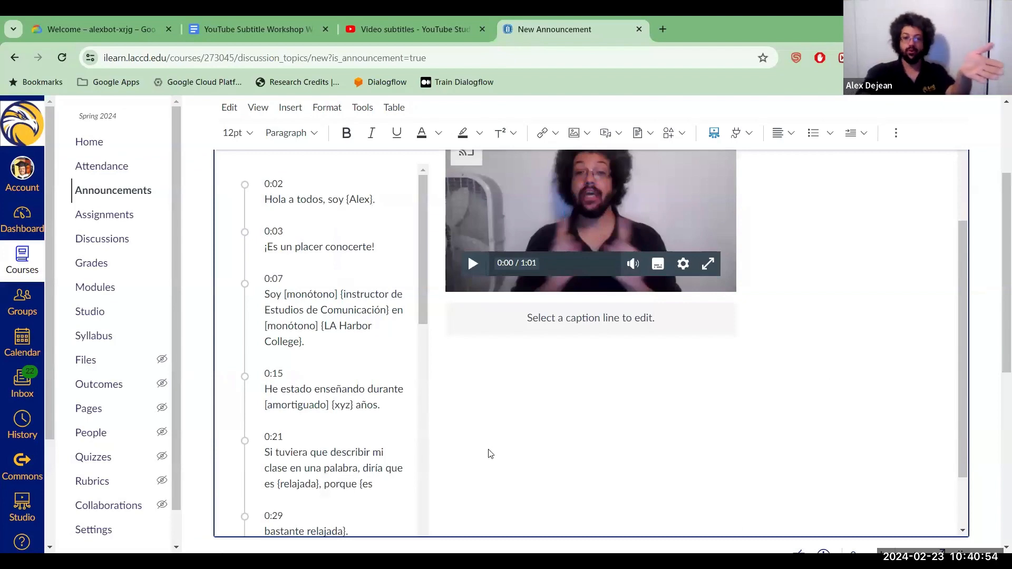
scroll(388, 342, "up", 2)
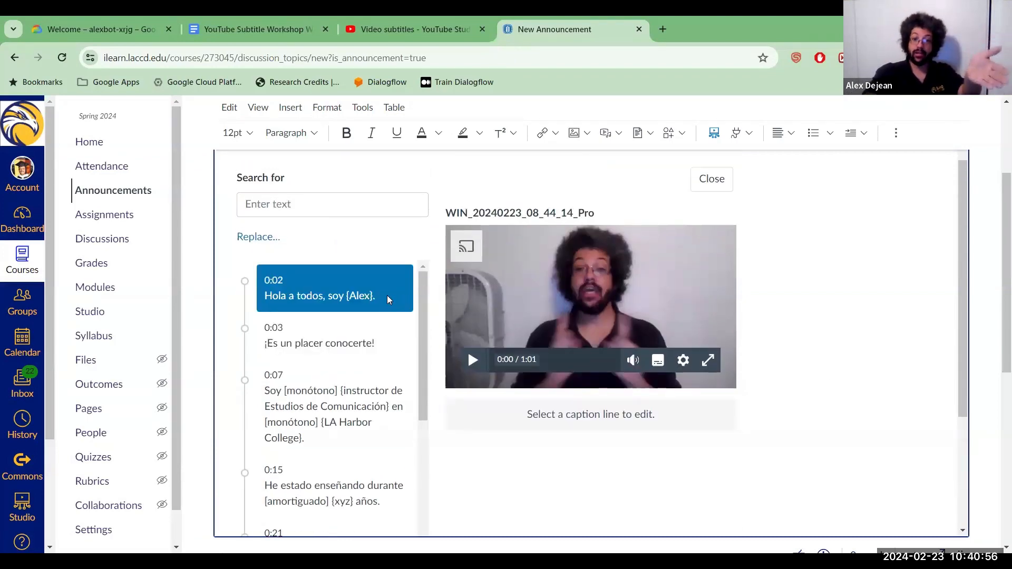
left_click(713, 180)
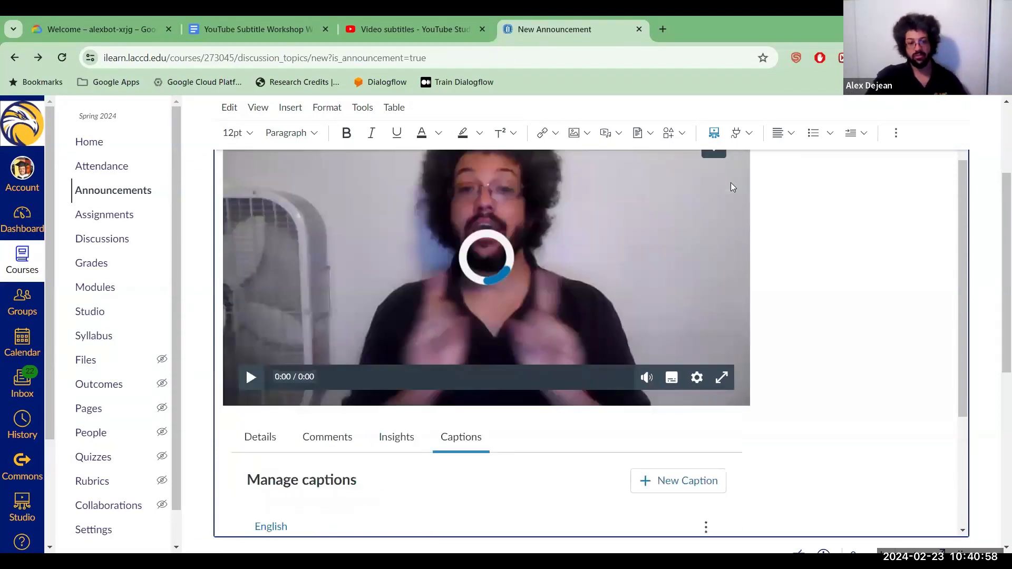
Step: Turn on captions in the embedded video's player, trying English first and settling on Spanish as the caption language
left_click(671, 378)
left_click(696, 377)
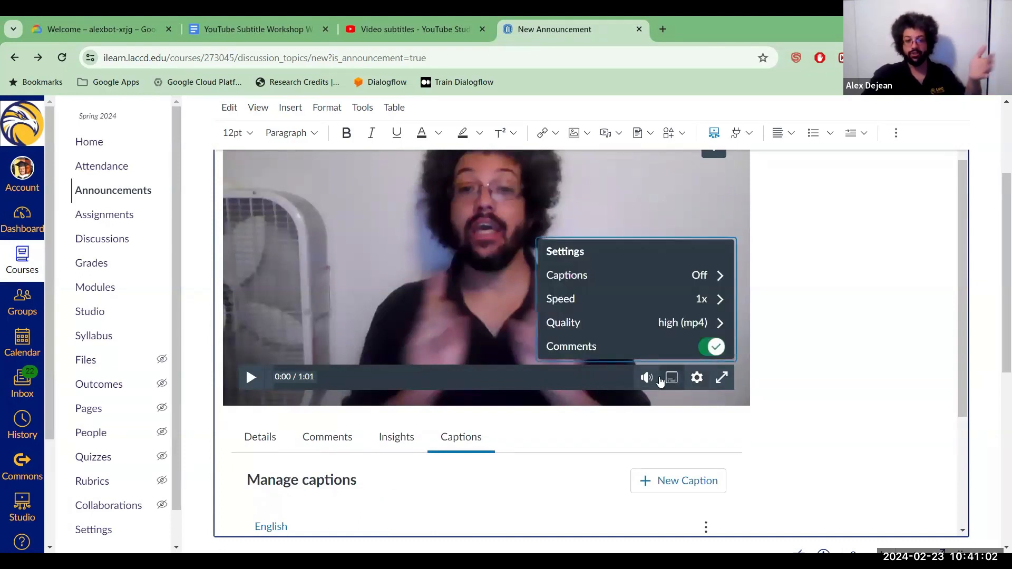
left_click(619, 284)
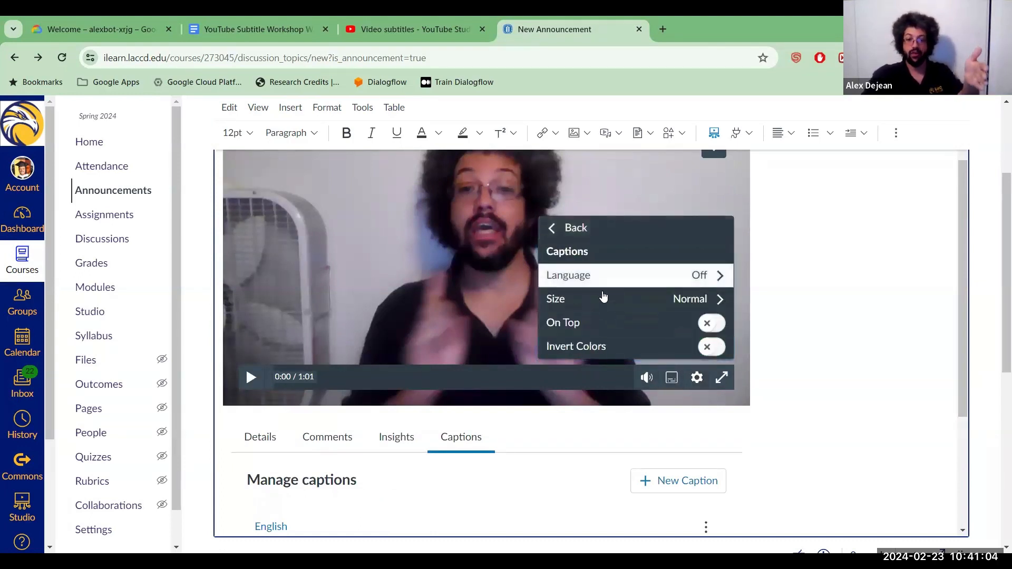
left_click(587, 276)
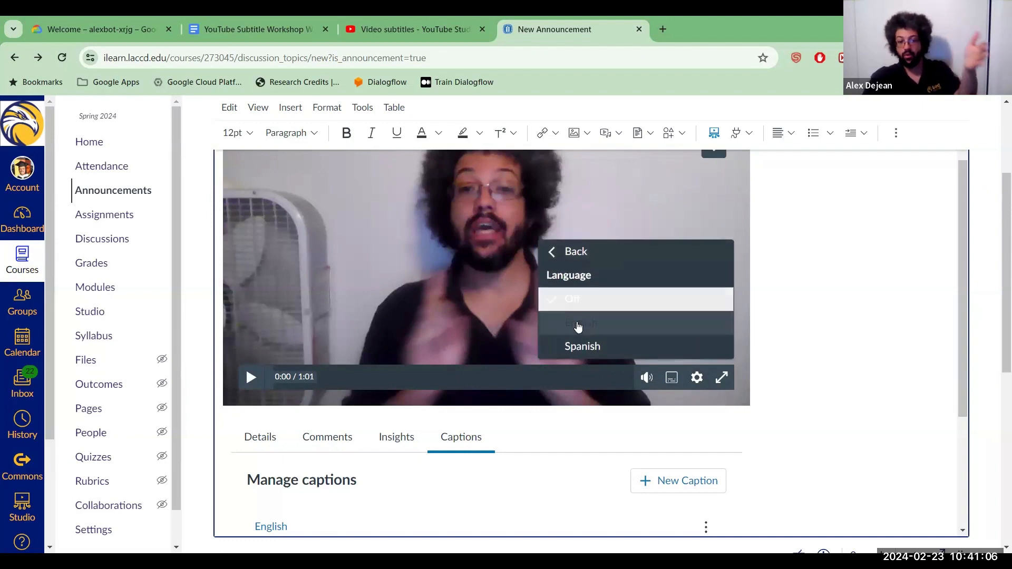
left_click(571, 323)
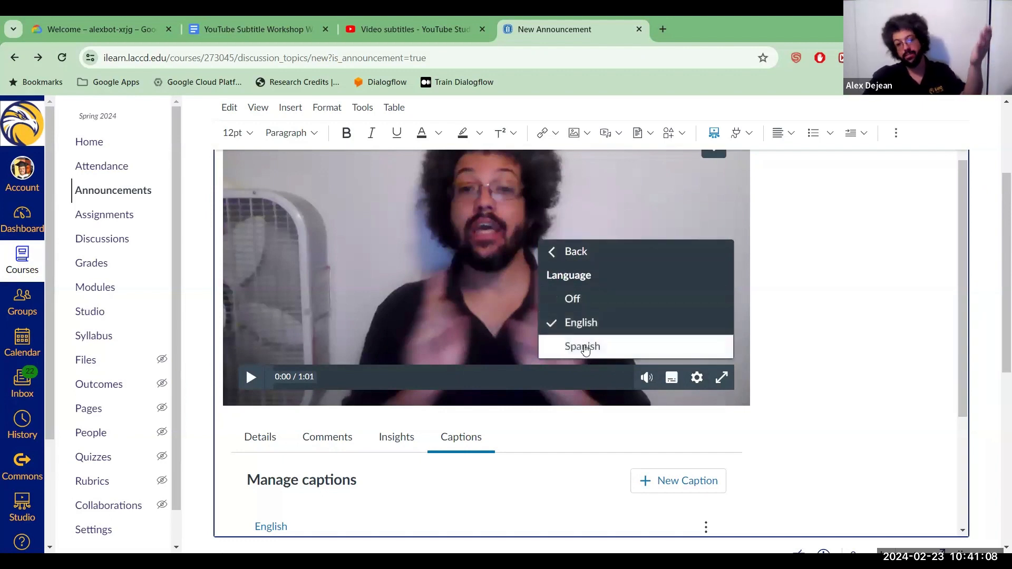
left_click(579, 347)
Step: Play the first seconds of the embedded video to preview its Spanish captions, and pause it
left_click(250, 377)
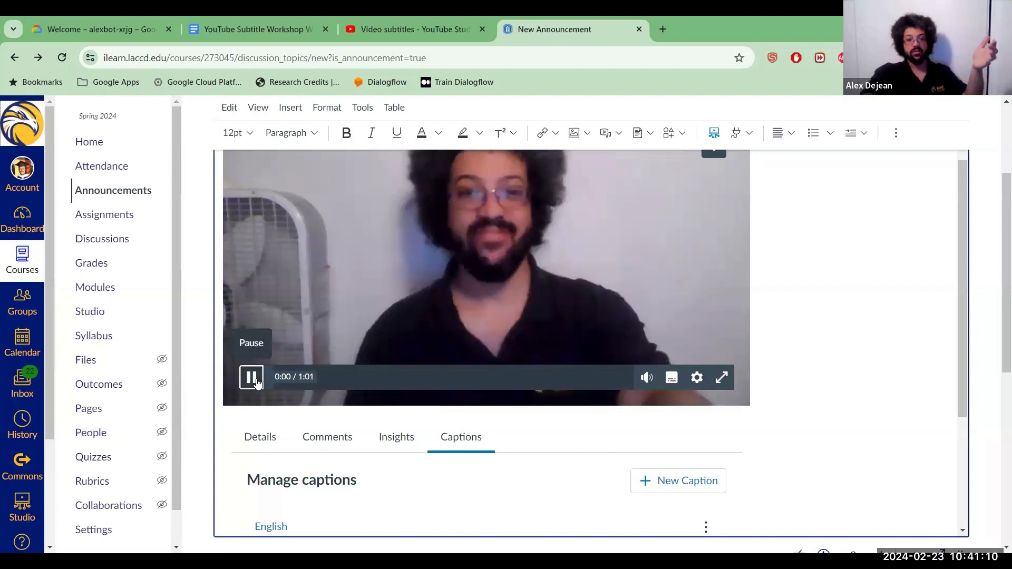
scroll(819, 417, "up", 1)
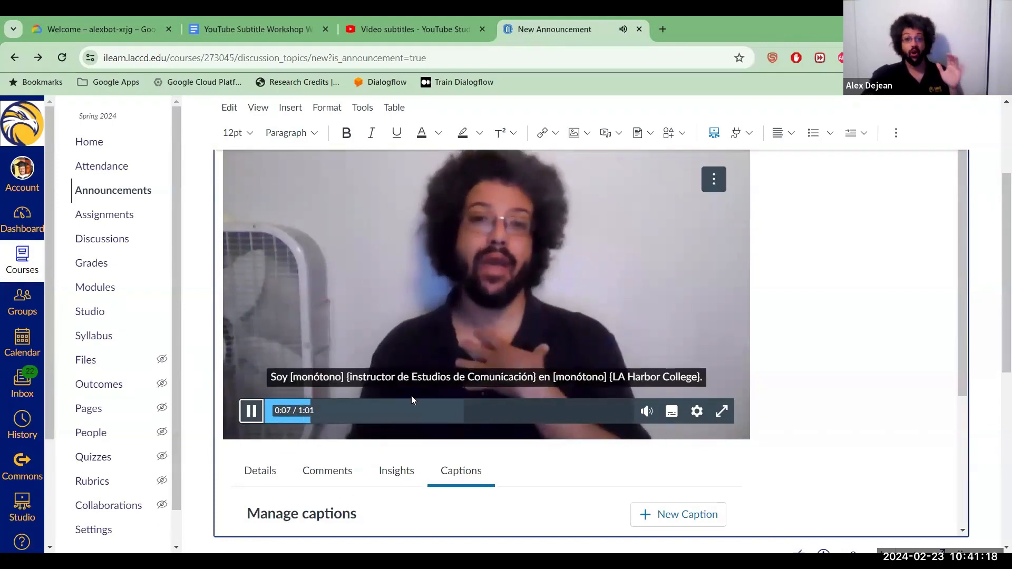
left_click(251, 411)
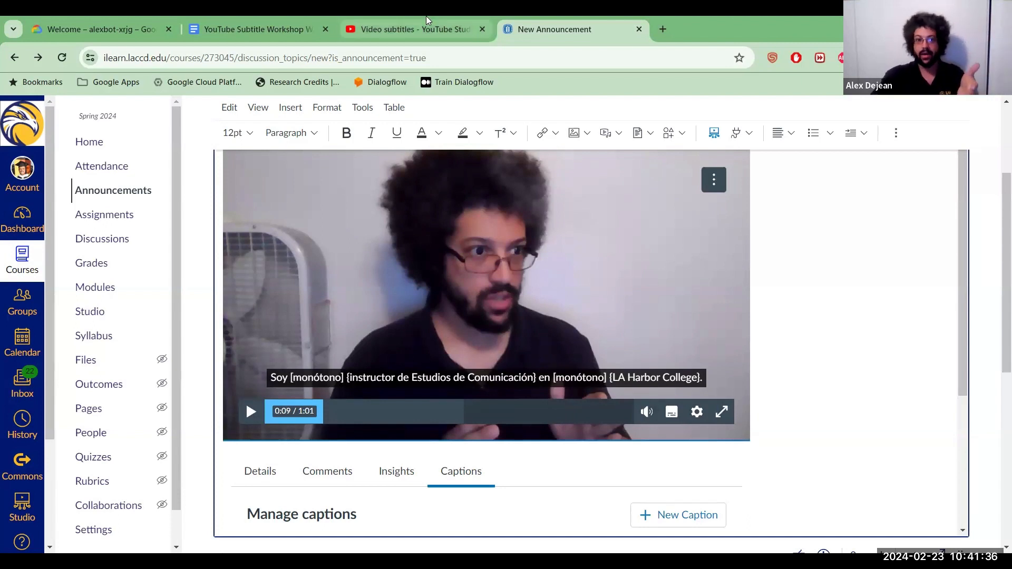
Step: Switch to YouTube Studio, open the intro test video's YouTube watch page, and pause playback
left_click(407, 19)
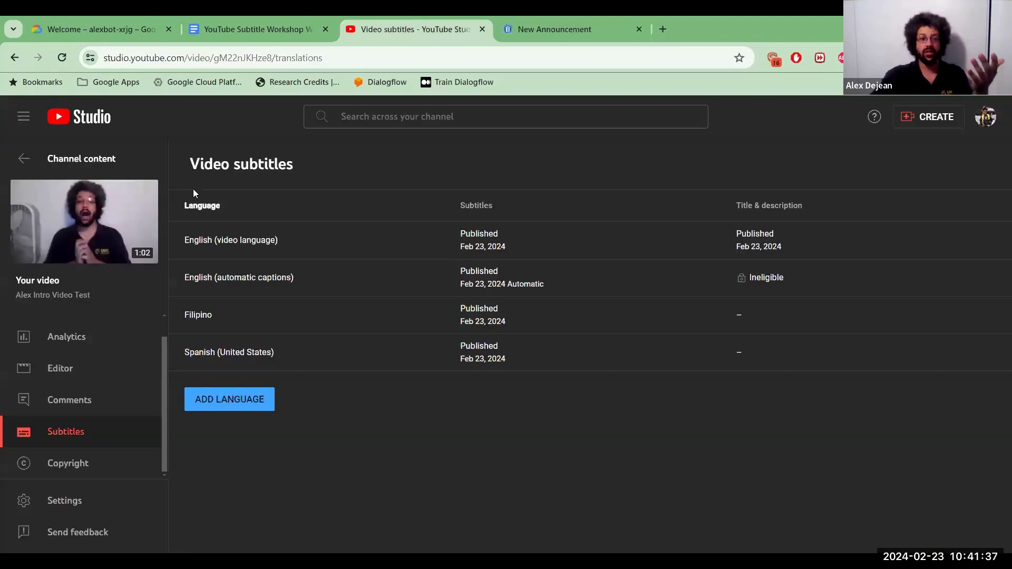
left_click(65, 231)
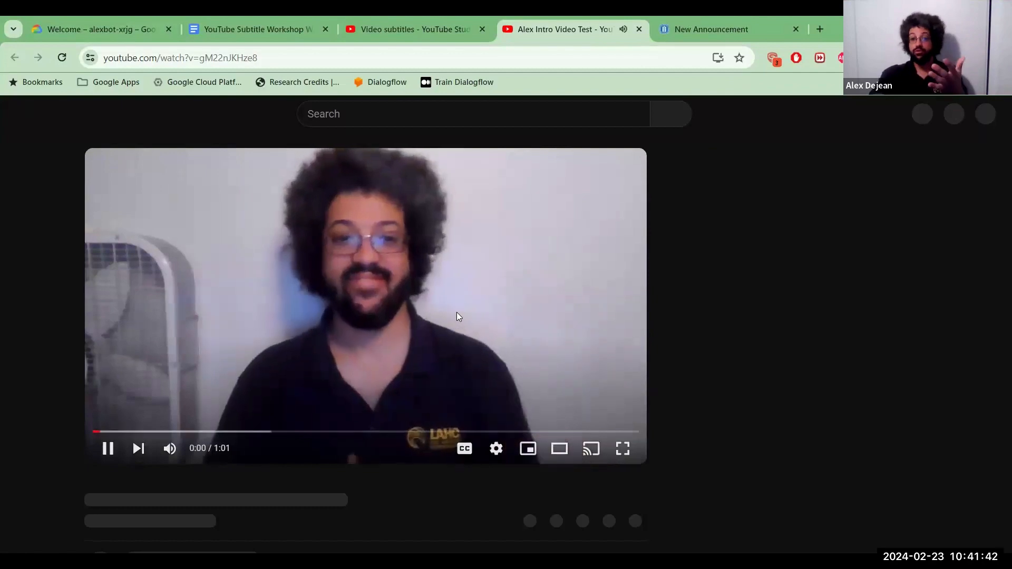
left_click(457, 313)
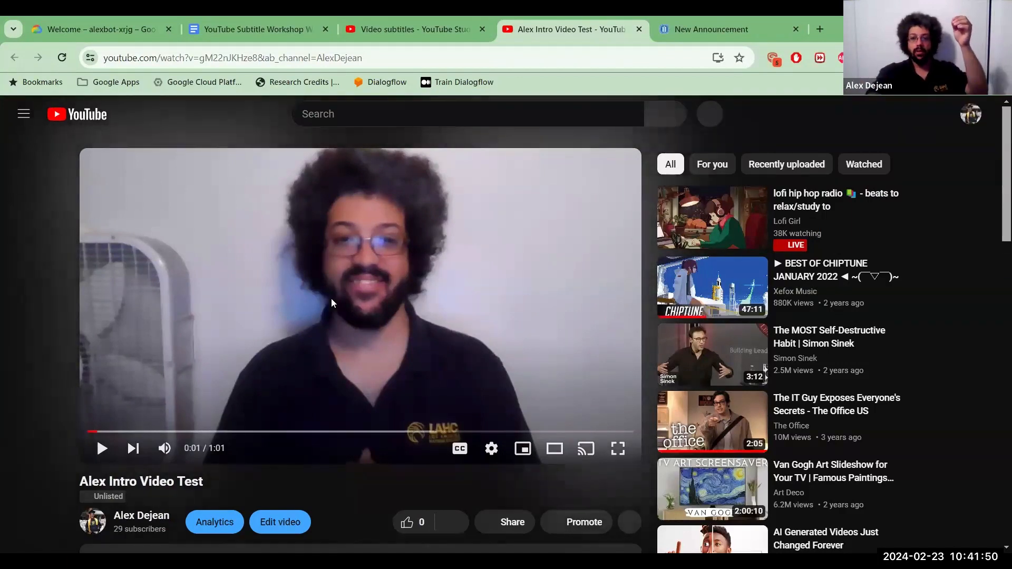
scroll(360, 295, "down", 3)
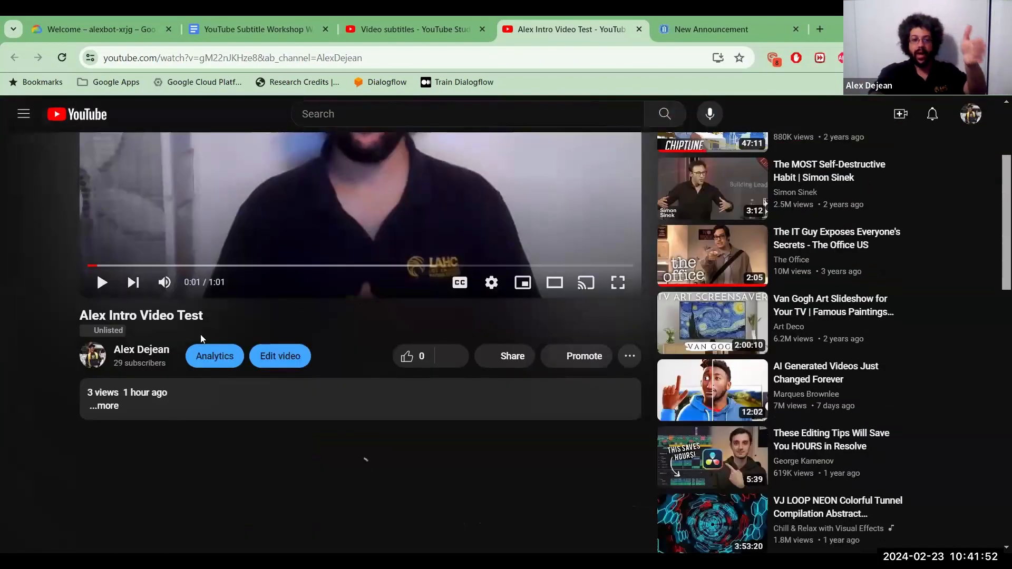
scroll(194, 336, "up", 3)
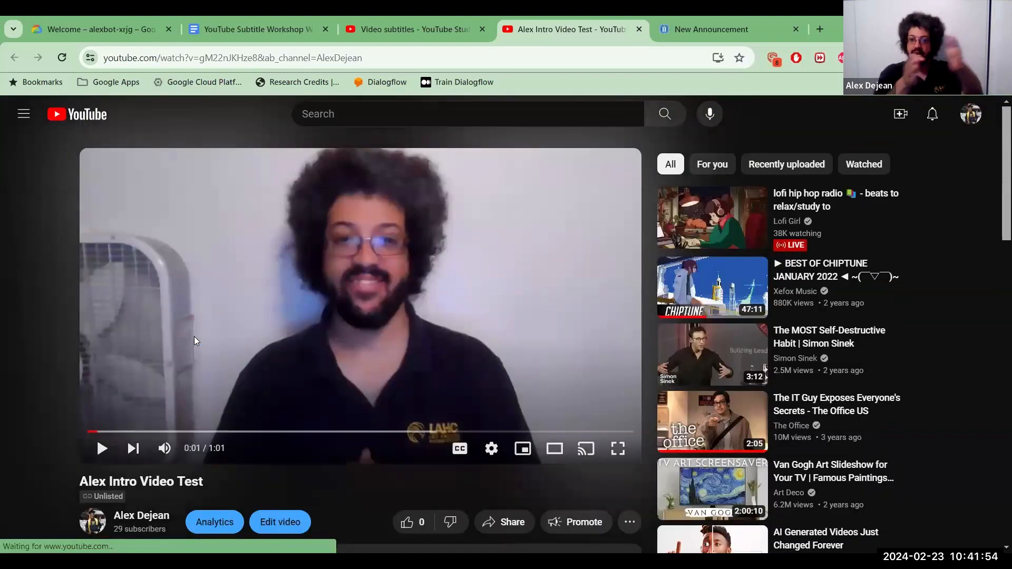
Step: Turn on the English captions, play the video muted, and reposition the captions to the top of the picture
left_click(465, 453)
left_click(323, 313)
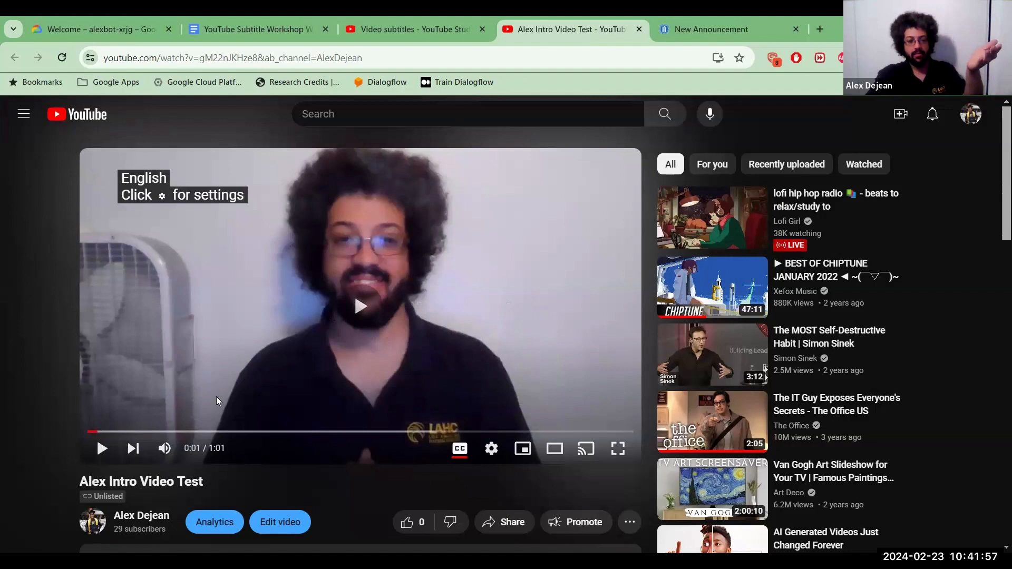
left_click(166, 449)
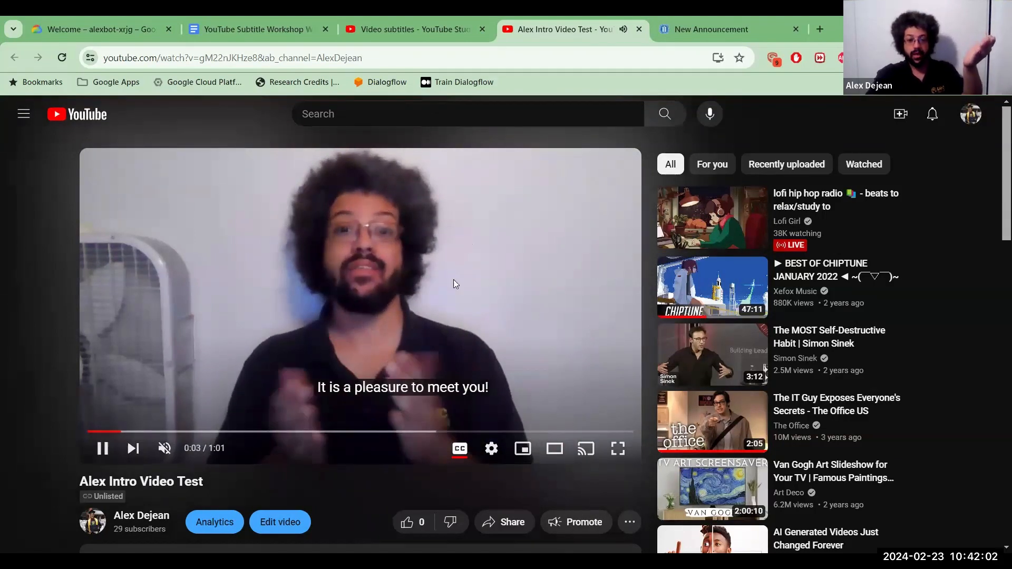
left_click_drag(456, 285, 413, 168)
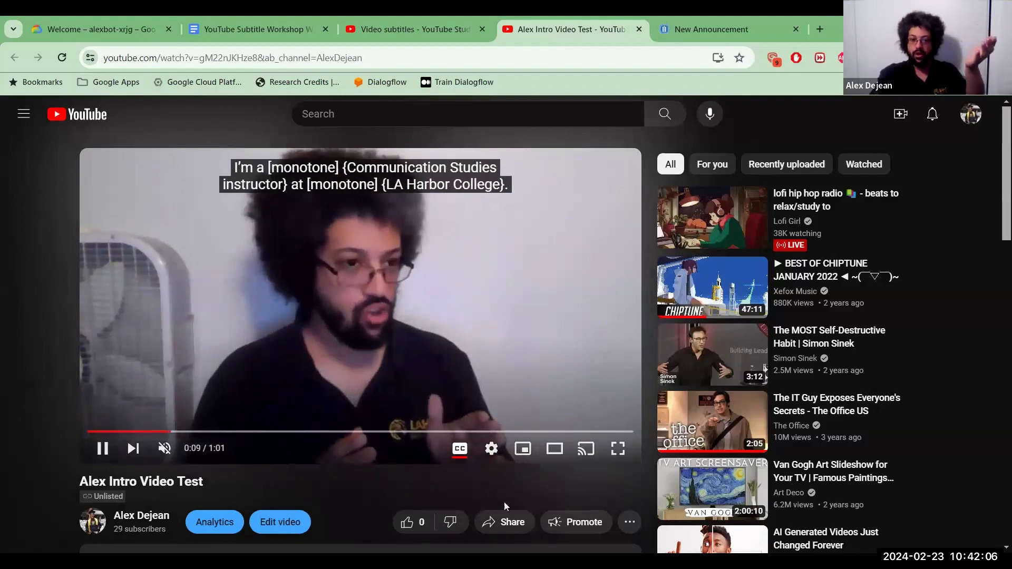
Step: Examine the video's subtitle languages and caption styling options such as font and background, close the settings, and pause the video
left_click(491, 448)
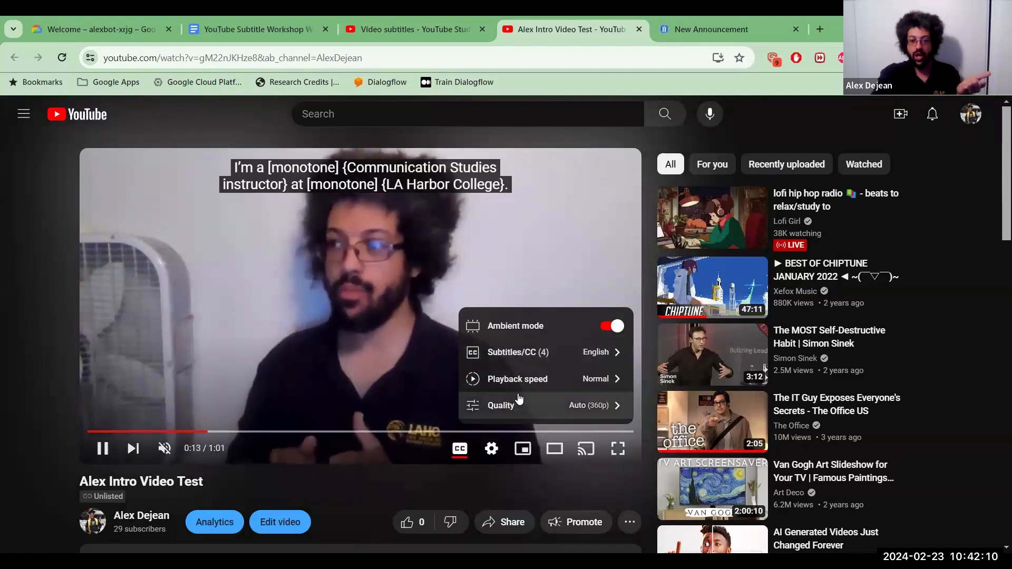
left_click(523, 356)
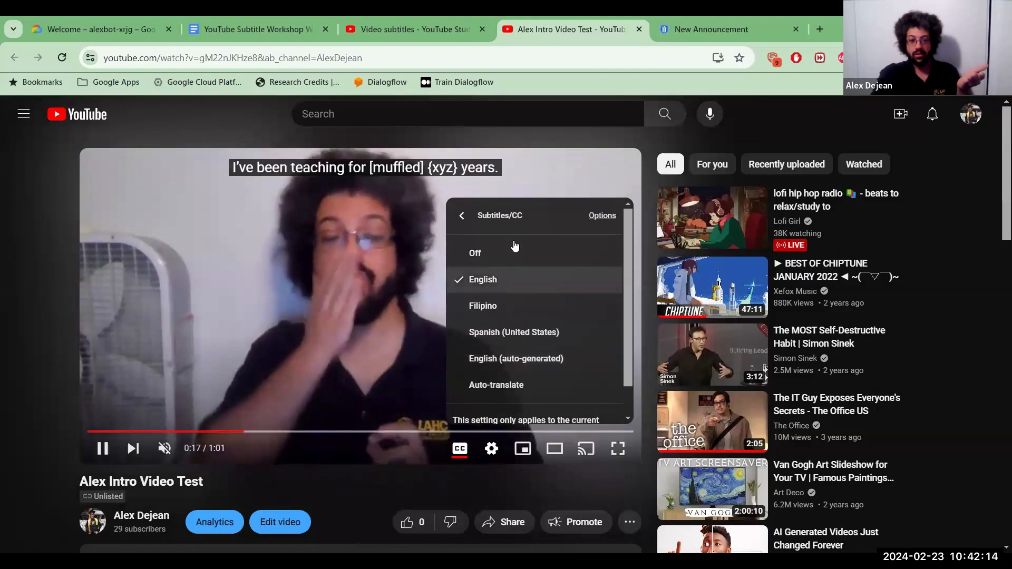
left_click(602, 216)
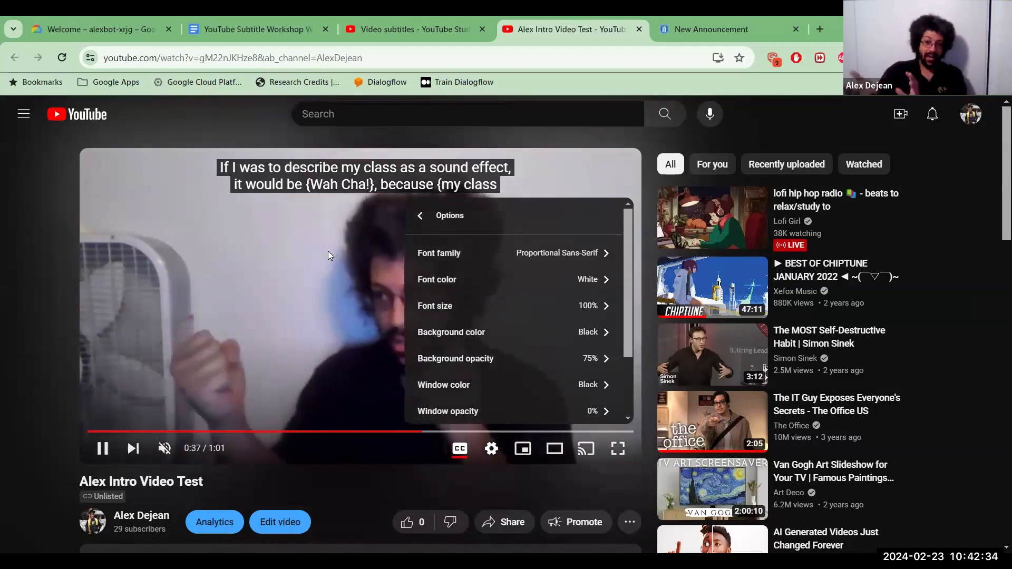
left_click(239, 309)
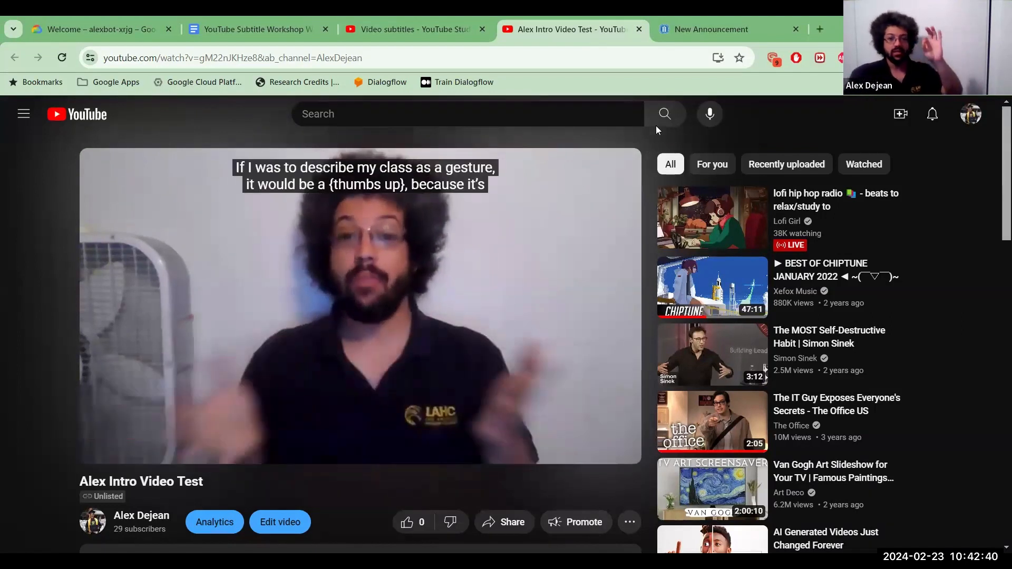
key("space")
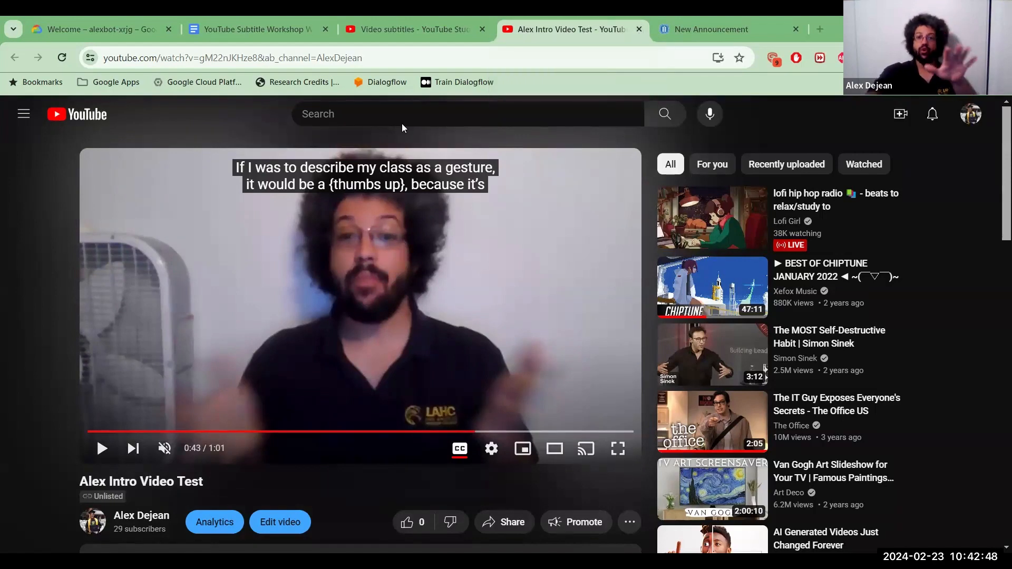
Step: Switch back to the Canvas announcement and display the HTML source of its embedded video
left_click(724, 26)
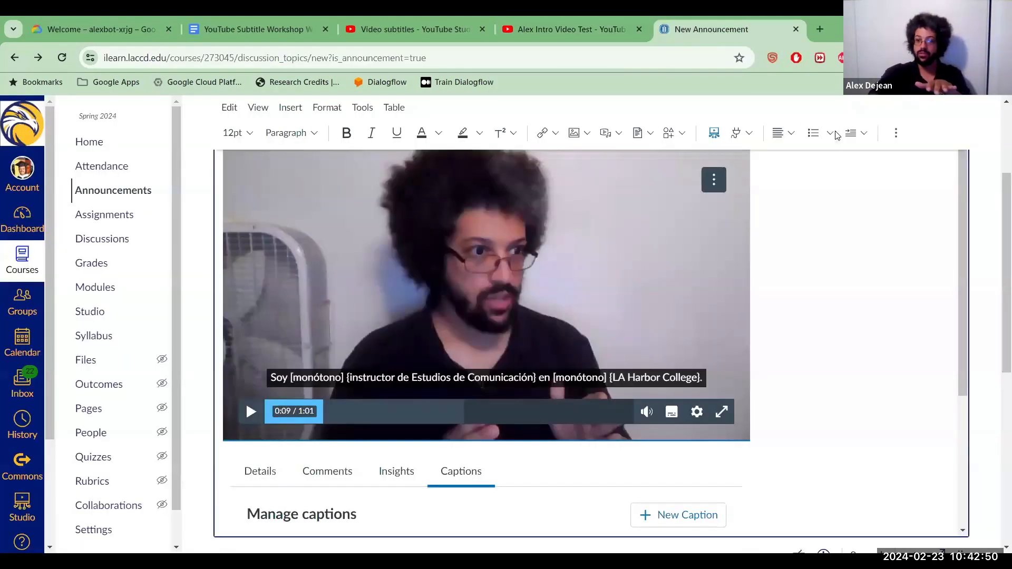
scroll(979, 443, "down", 2)
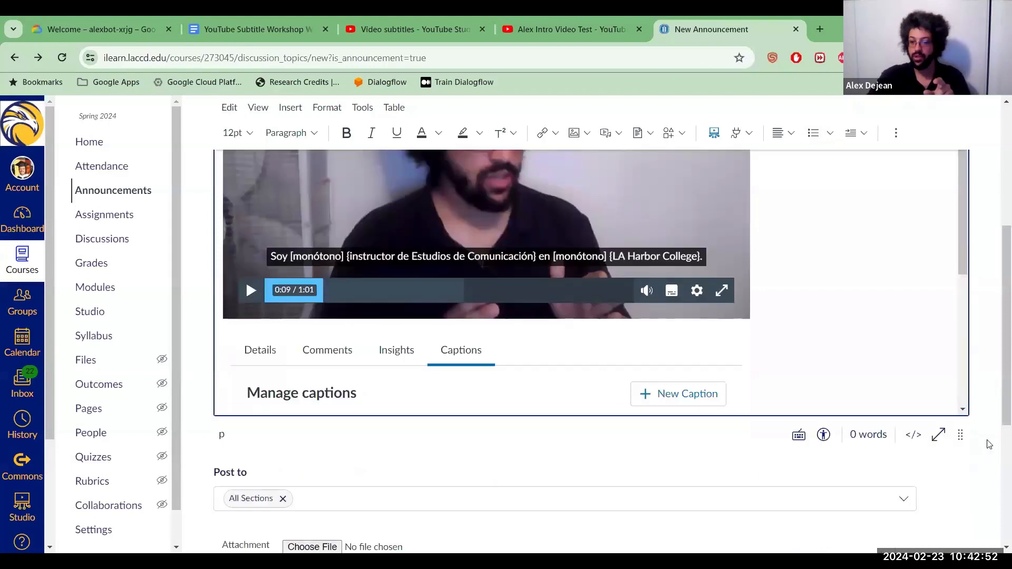
scroll(589, 251, "up", 3)
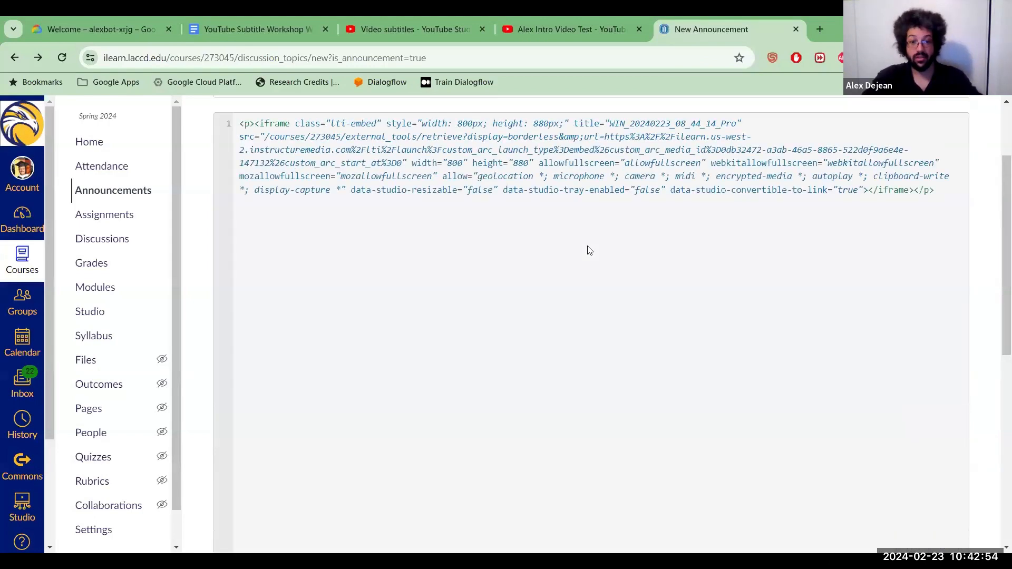
Step: Delete all of the Studio video's embed code from the announcement's HTML source and return to the rich content editor
left_click(521, 226)
key("ctrl+a")
key("BackSpace")
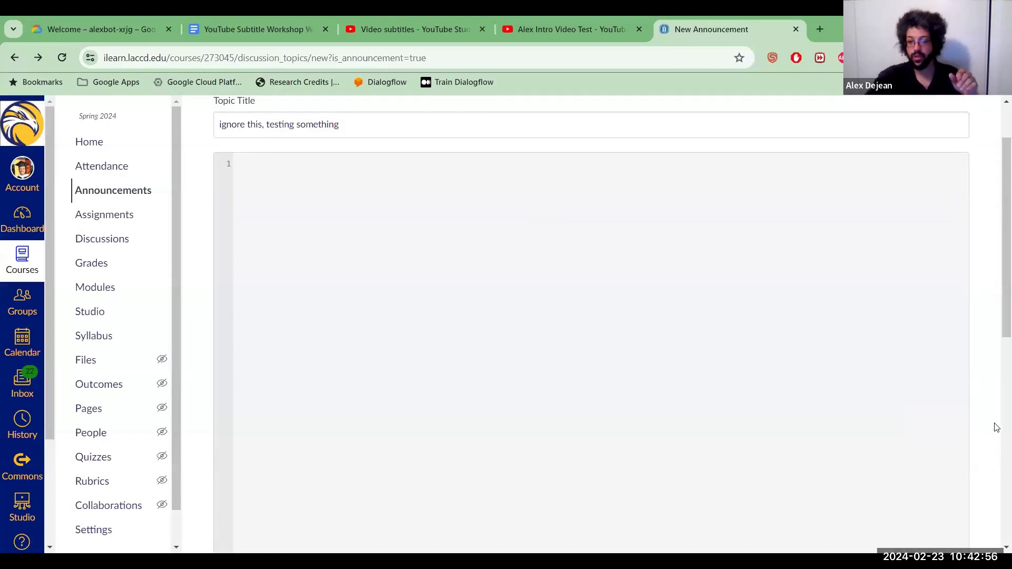
scroll(996, 427, "down", 1)
scroll(976, 511, "down", 1)
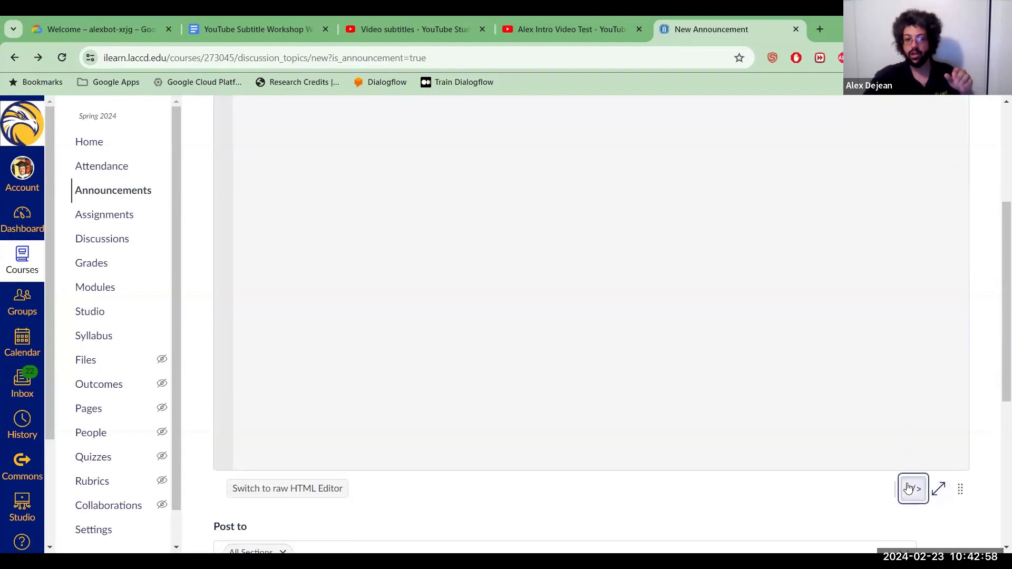
left_click(911, 490)
scroll(737, 408, "up", 3)
scroll(719, 396, "down", 1)
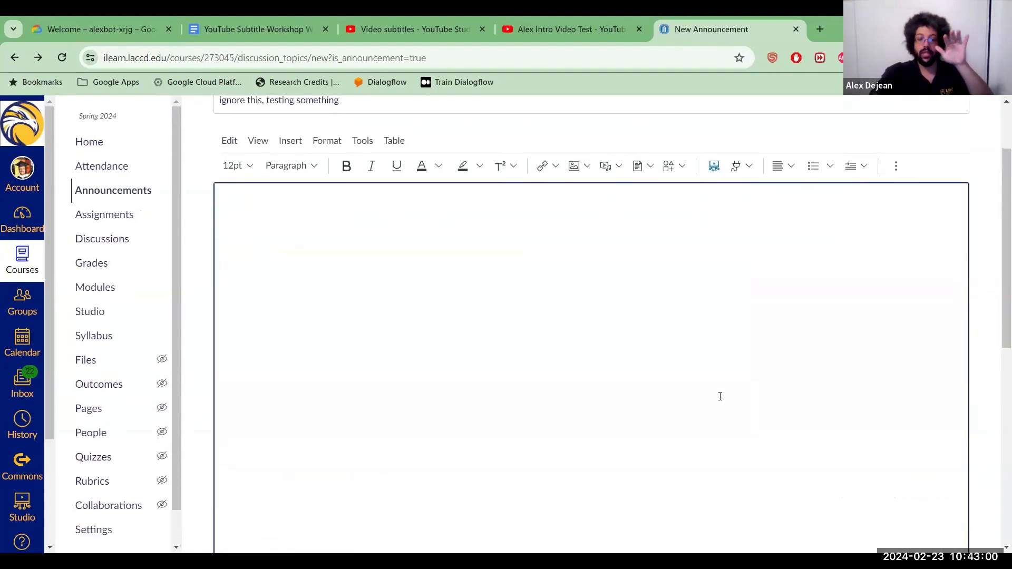
Step: Copy the intro test video's embed code from its YouTube watch page and switch back to the Canvas announcement
left_click(561, 20)
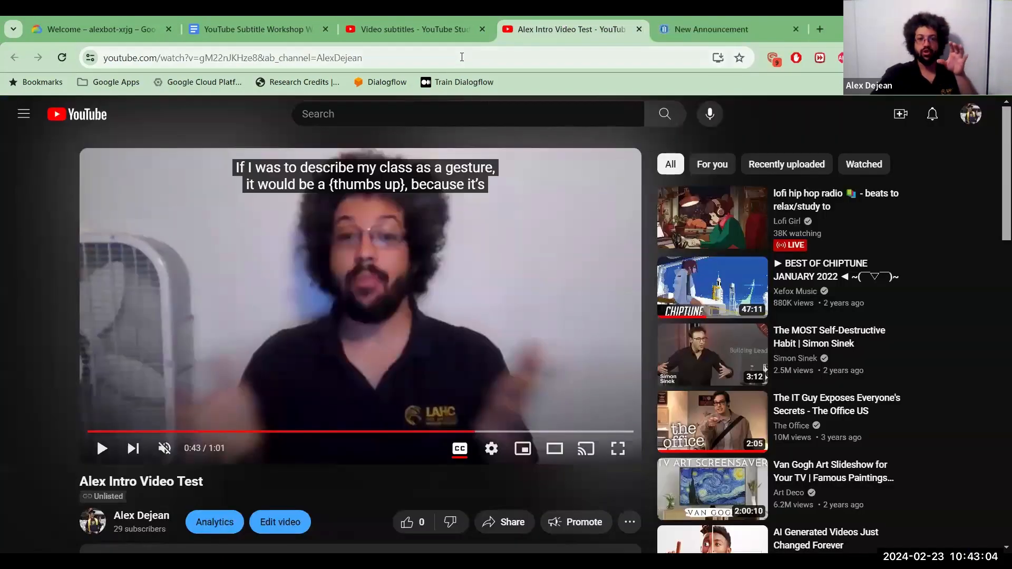
right_click(350, 270)
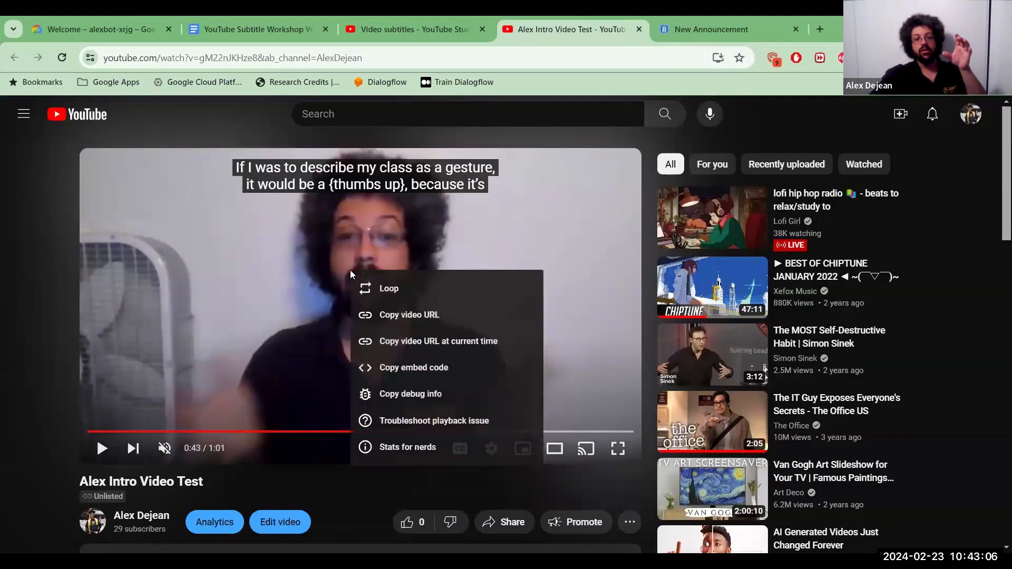
left_click(429, 369)
left_click(725, 16)
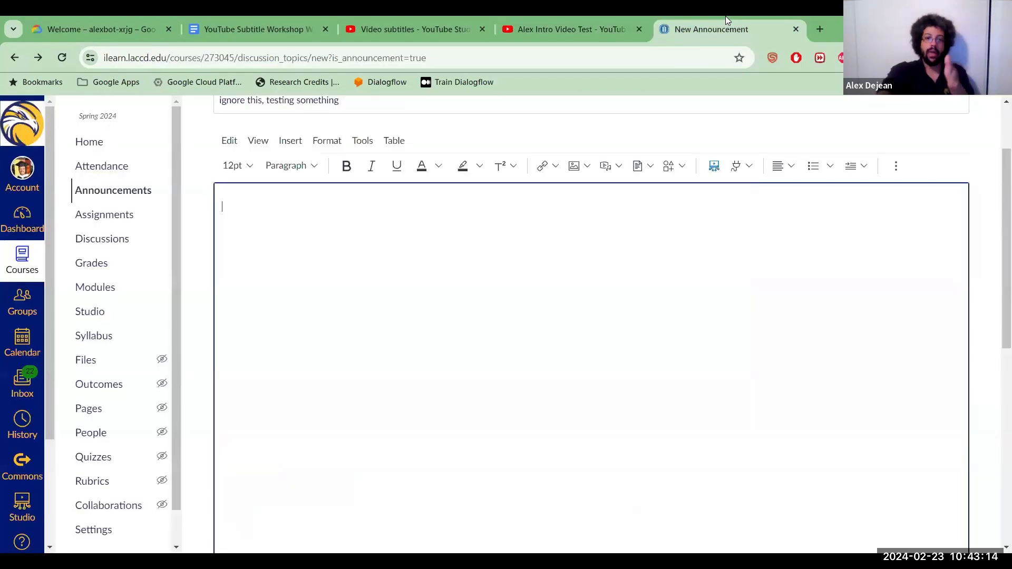
scroll(482, 260, "up", 1)
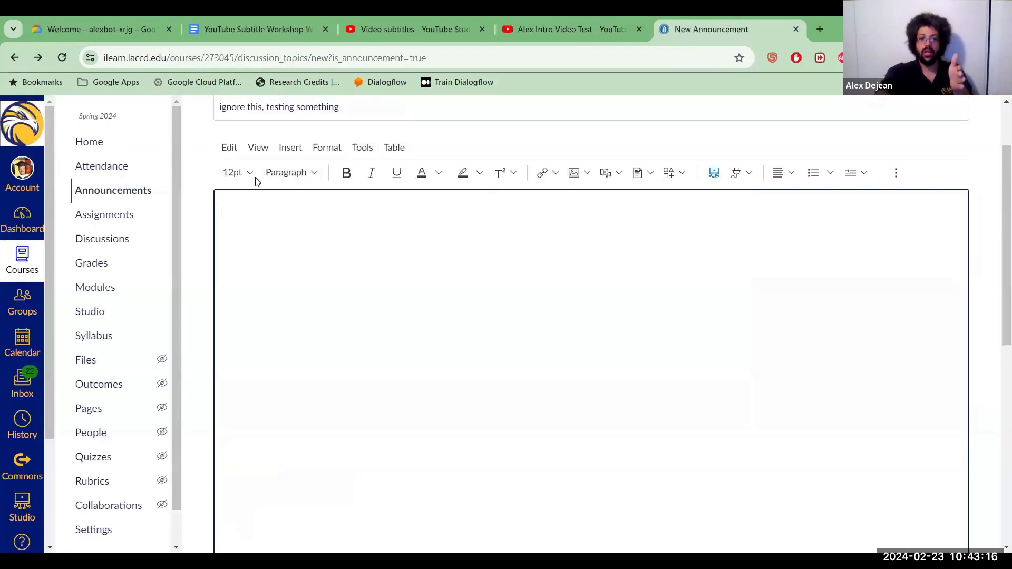
Step: Embed the YouTube intro test video in the announcement by pasting its copied embed code
left_click(298, 150)
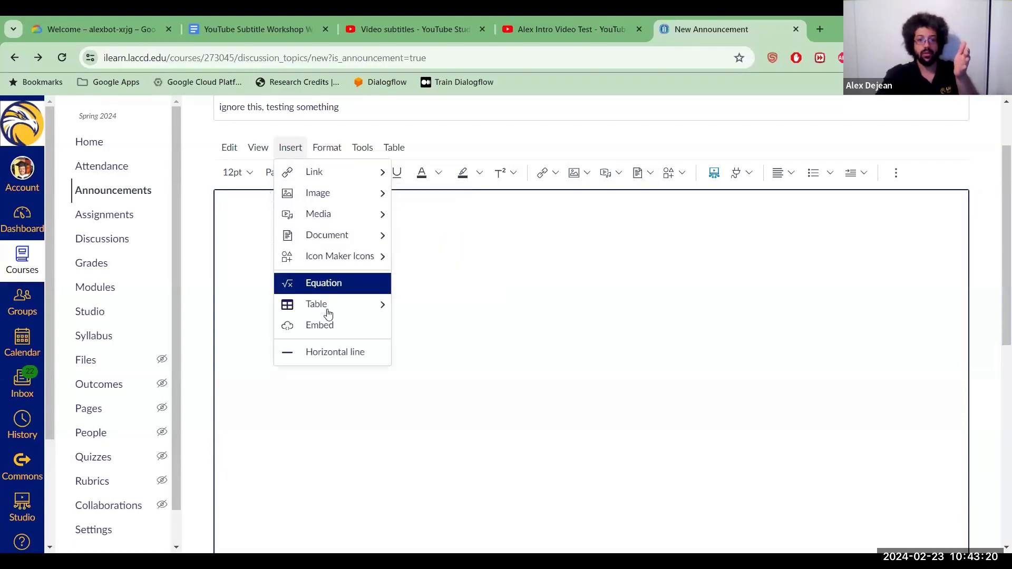
left_click(331, 325)
left_click(347, 333)
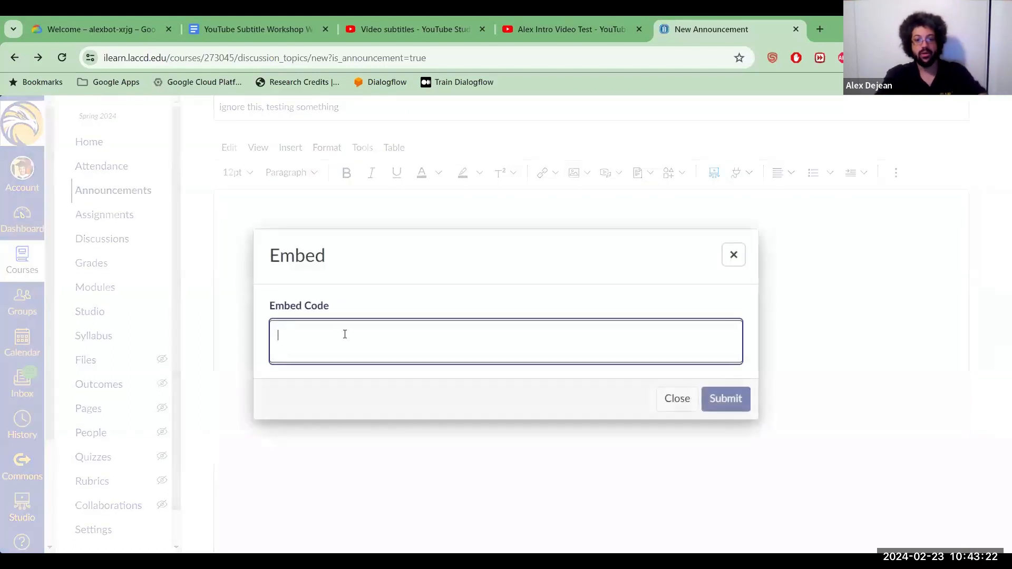
right_click(346, 338)
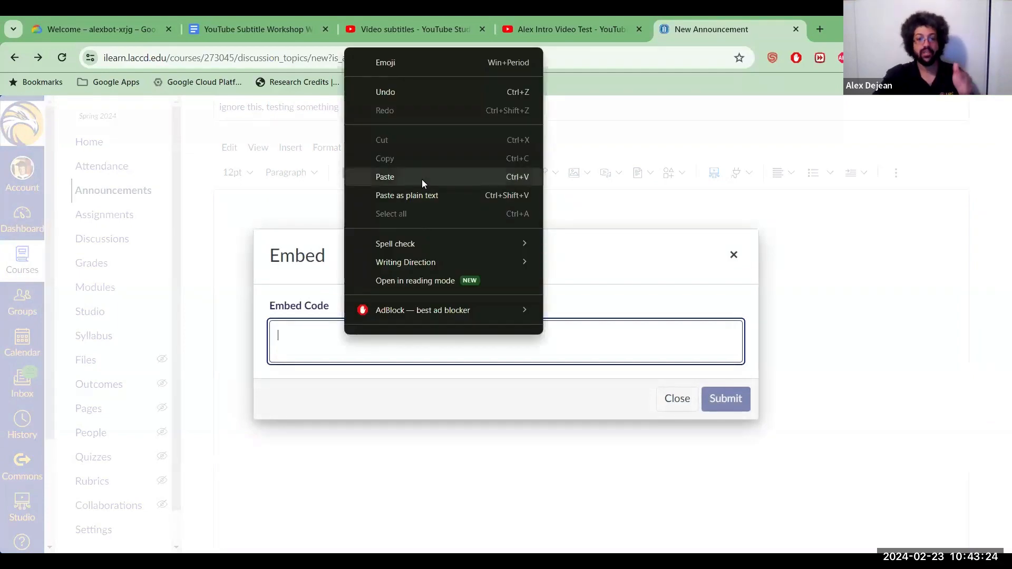
left_click(422, 179)
left_click(724, 407)
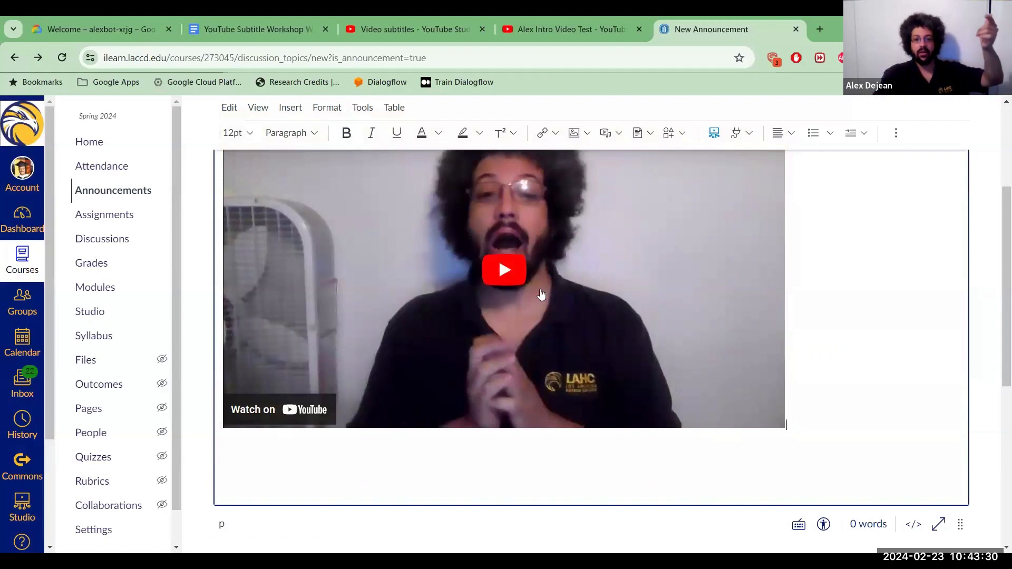
scroll(501, 316, "up", 1)
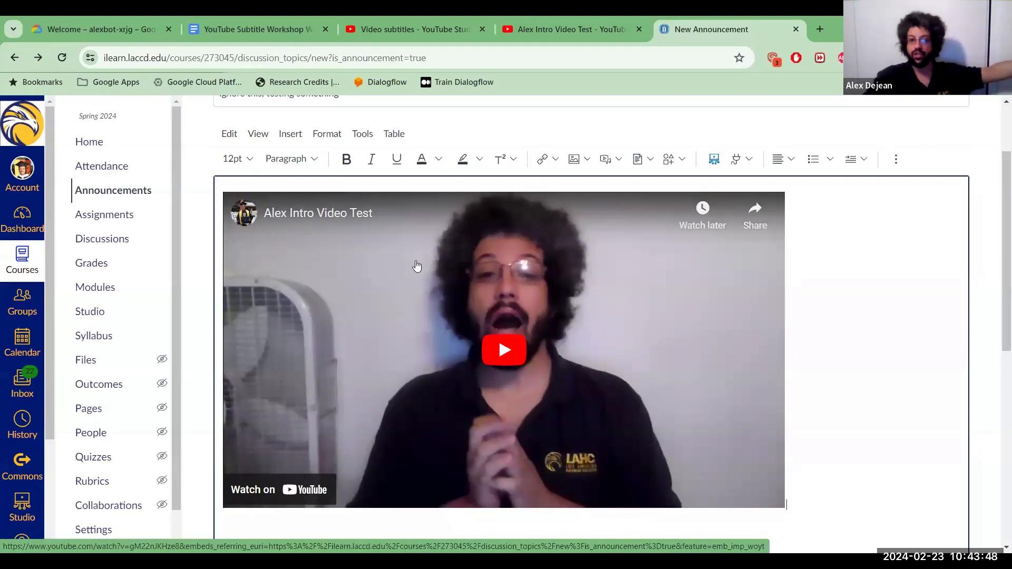
Step: Switch to the intro test video's YouTube watch page, expand its description, and show its English transcript
key("ctrl+shift+Tab")
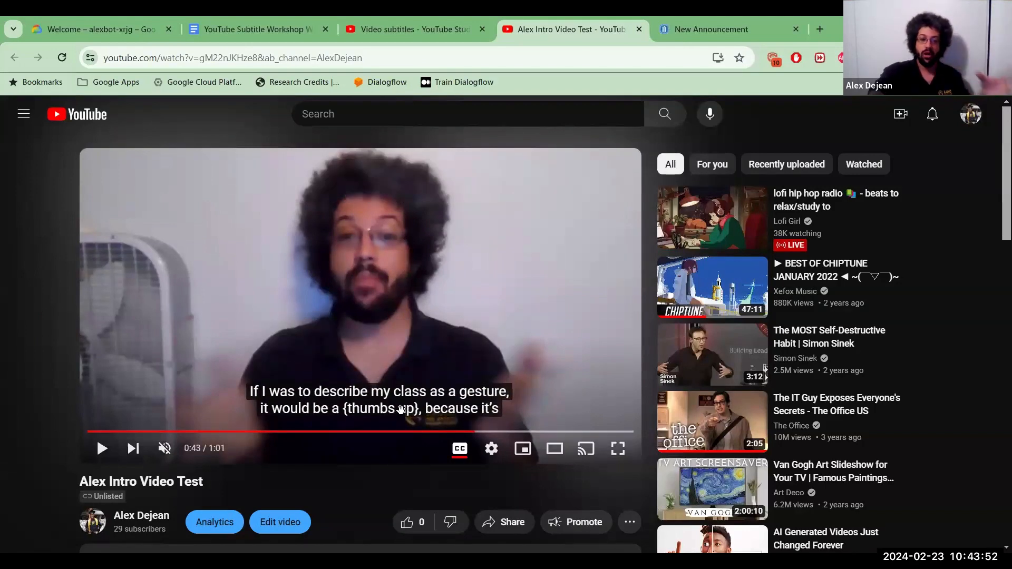
scroll(127, 352, "down", 5)
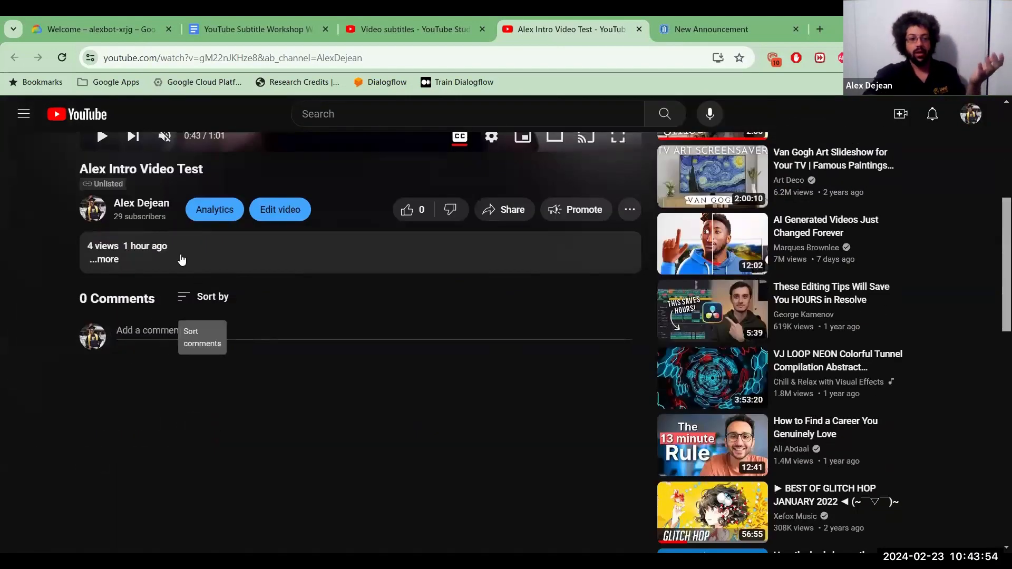
scroll(72, 309, "up", 5)
scroll(18, 274, "down", 4)
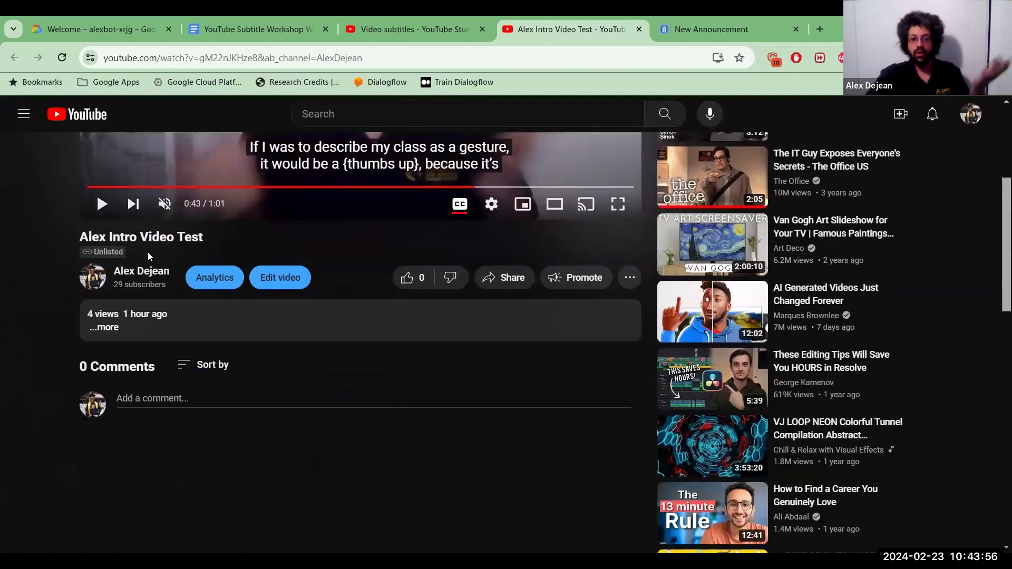
left_click(116, 330)
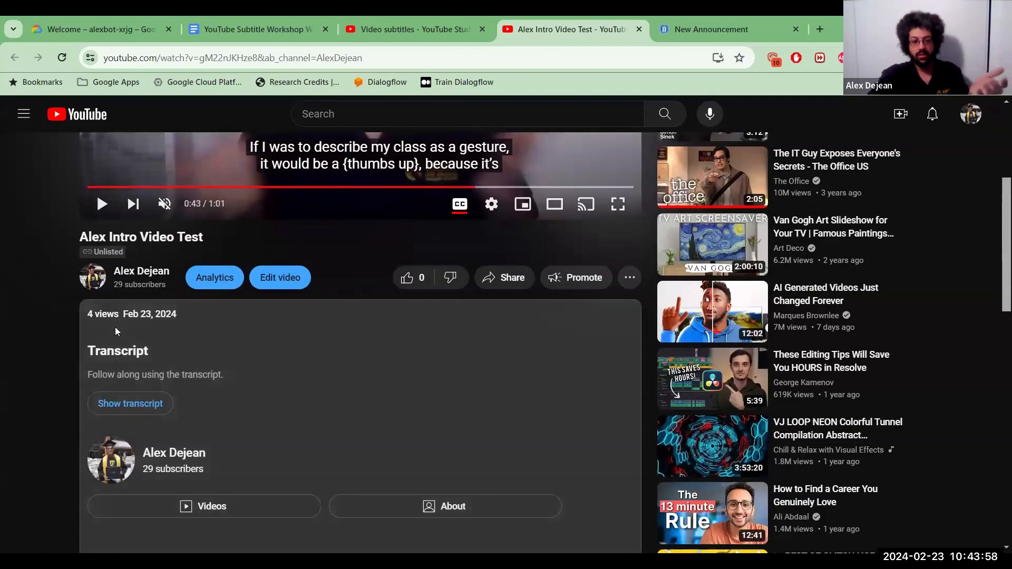
scroll(36, 376, "down", 1)
left_click(126, 348)
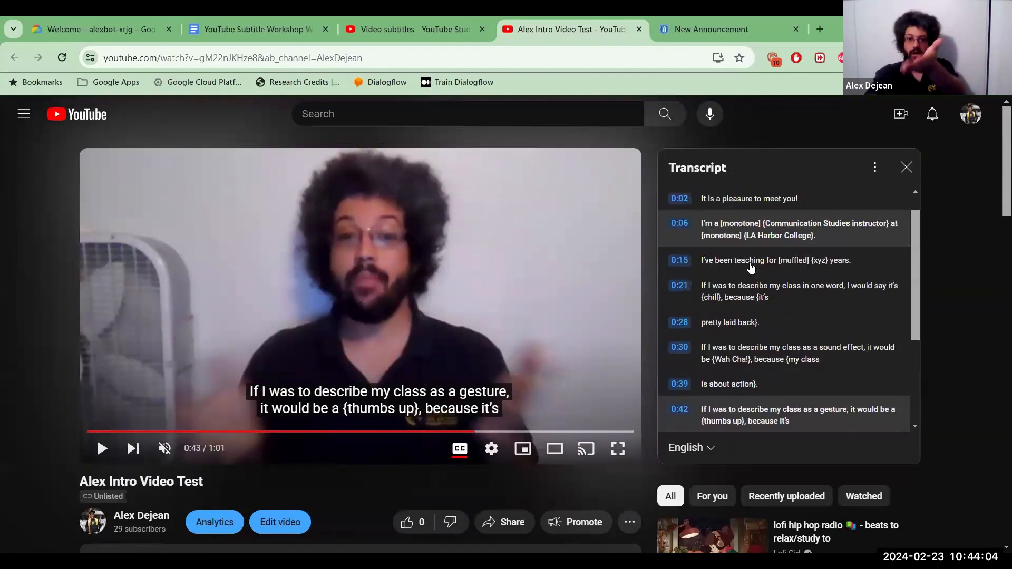
Step: Switch to YouTube Studio, return to the channel content, and open the details of the Week 03 Update 2024 Spring video
left_click(716, 17)
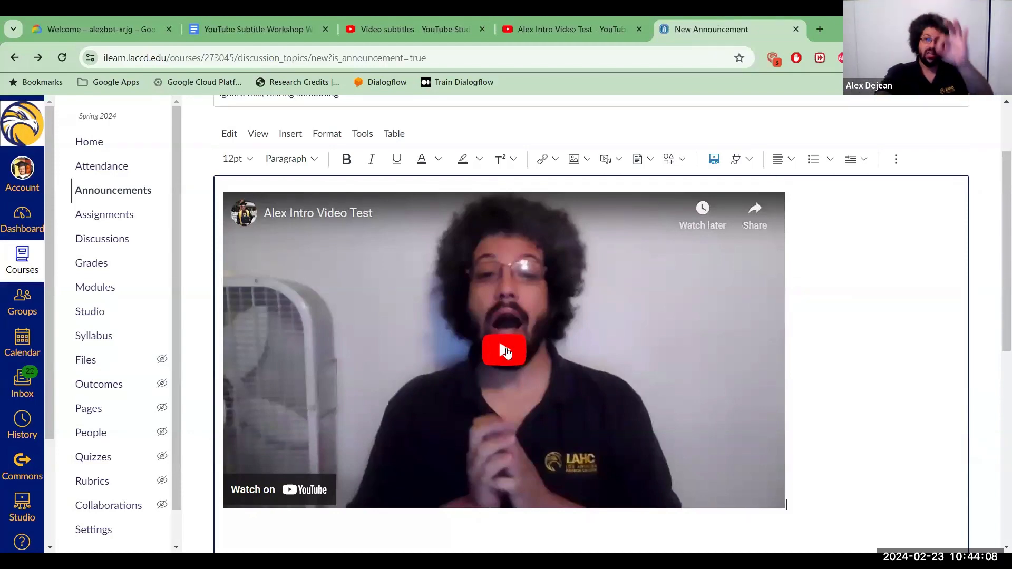
left_click(428, 21)
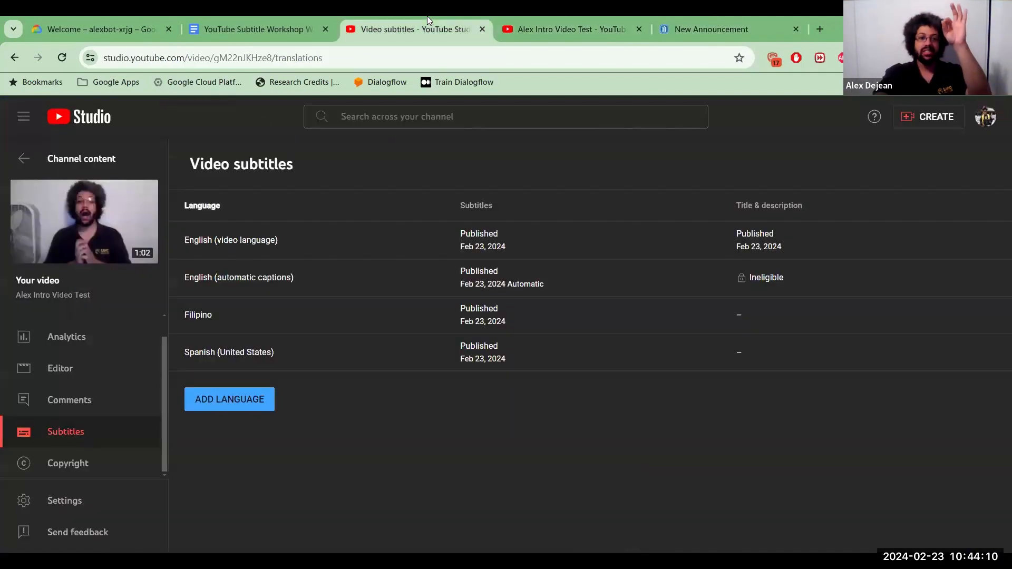
left_click(22, 160)
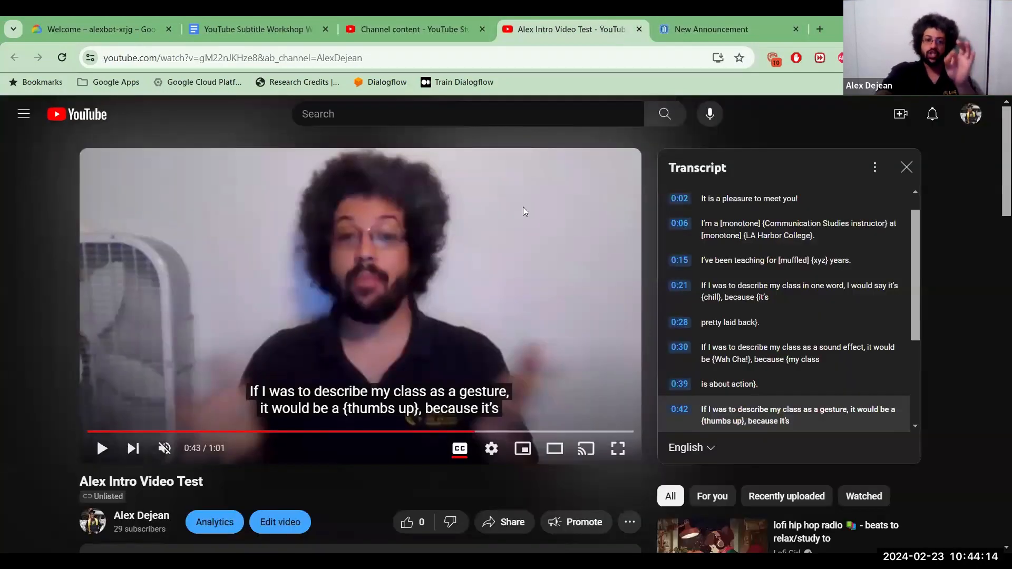
left_click(738, 17)
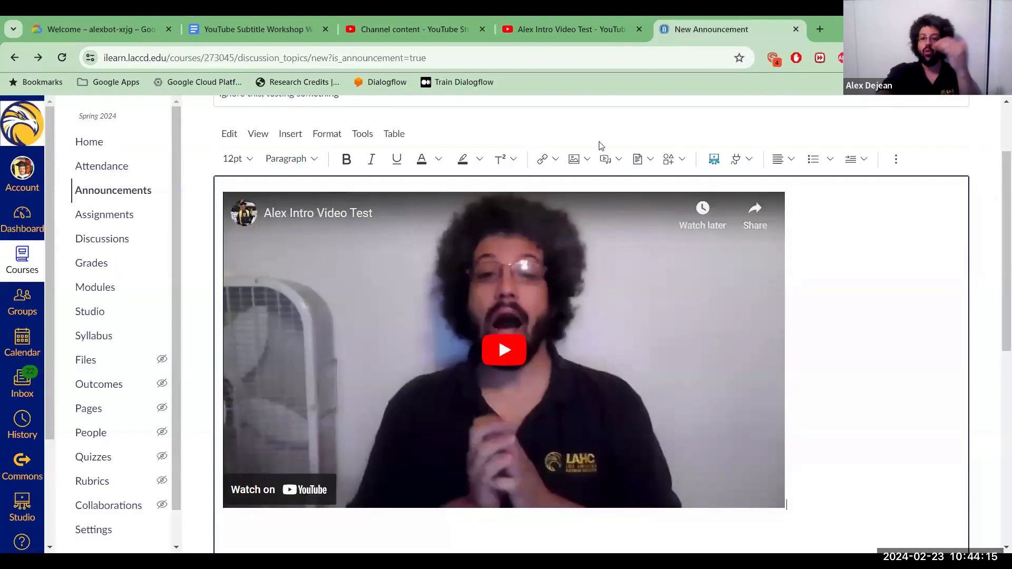
left_click(381, 16)
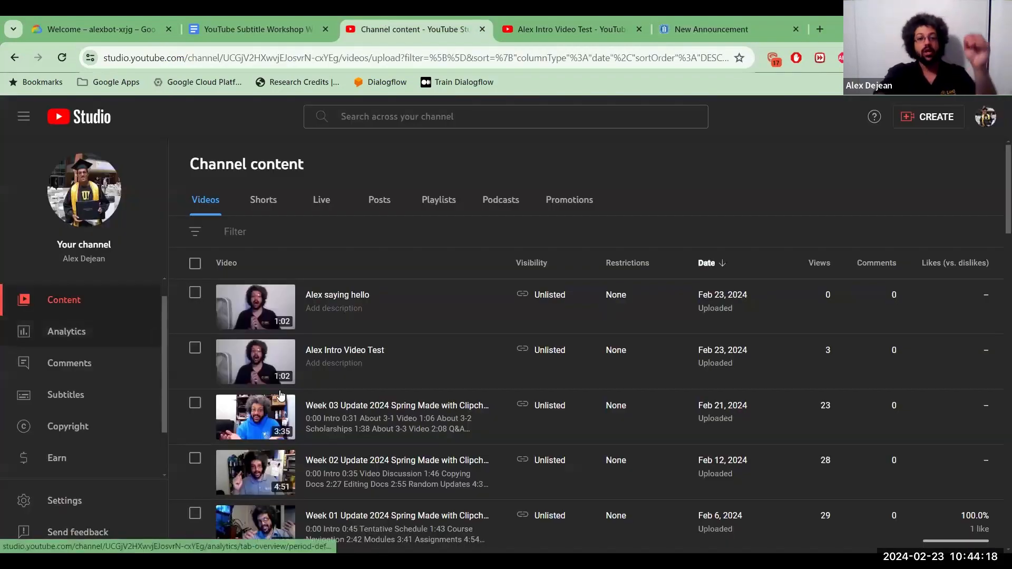
left_click(339, 406)
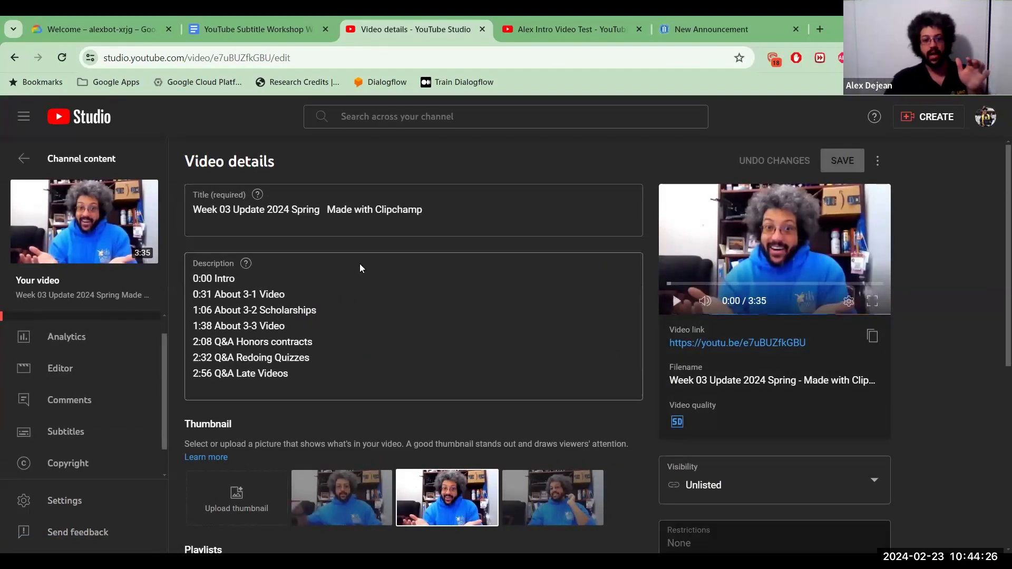
Step: Examine the Week 03 Update video's analytics overview, including views, average view duration, and the audience retention graph
left_click(62, 340)
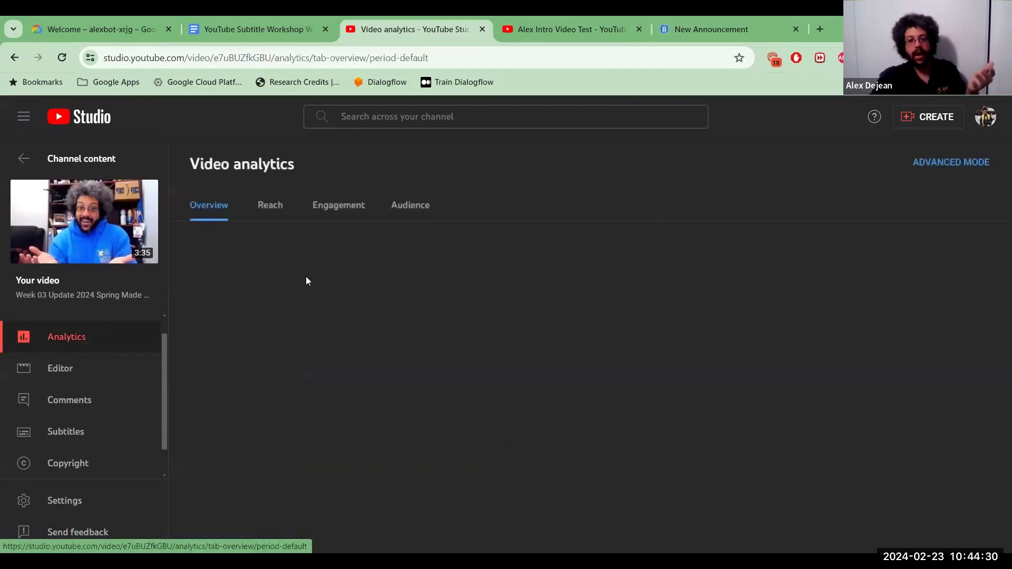
scroll(559, 227, "down", 2)
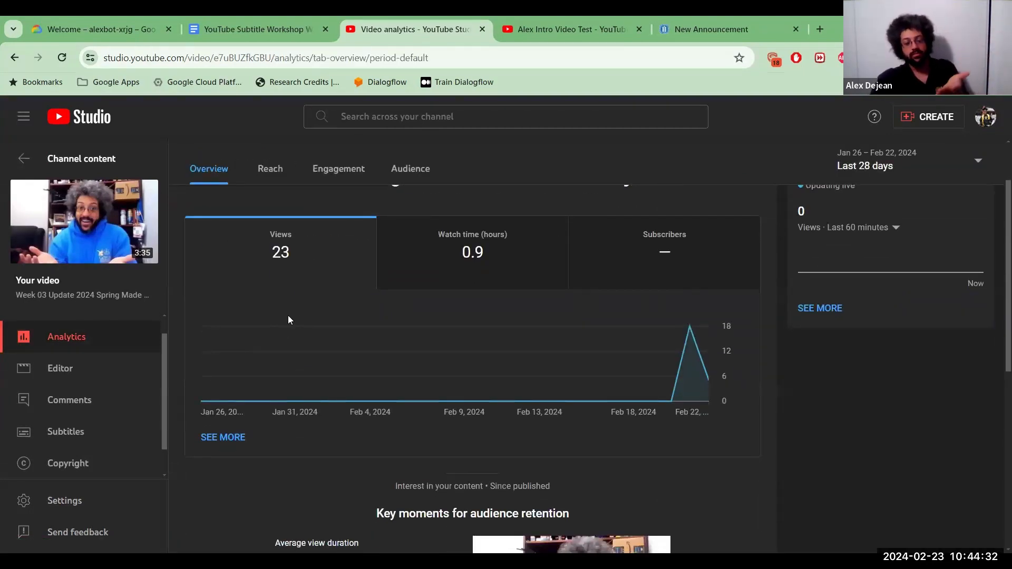
scroll(288, 320, "up", 2)
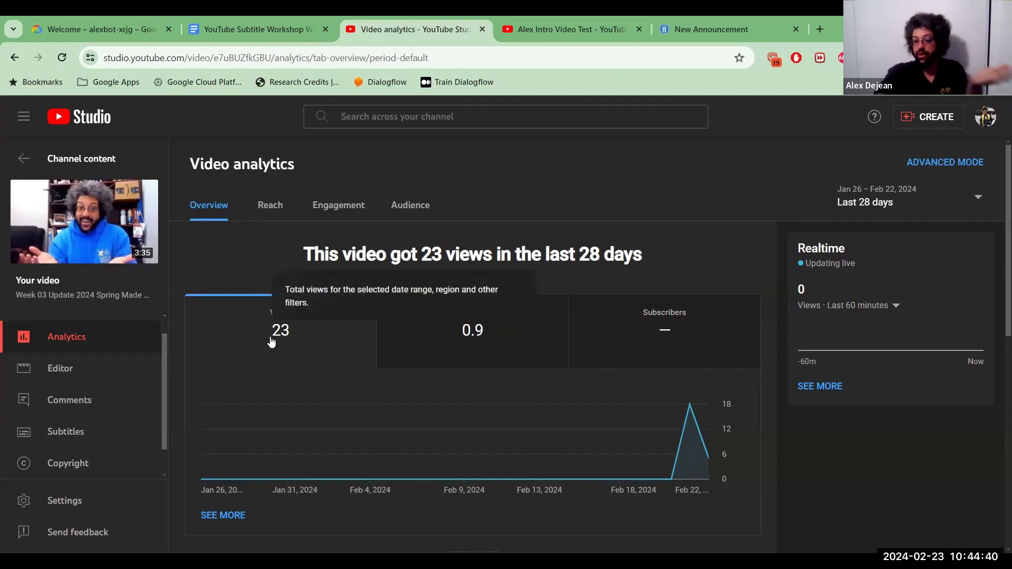
scroll(270, 342, "down", 10)
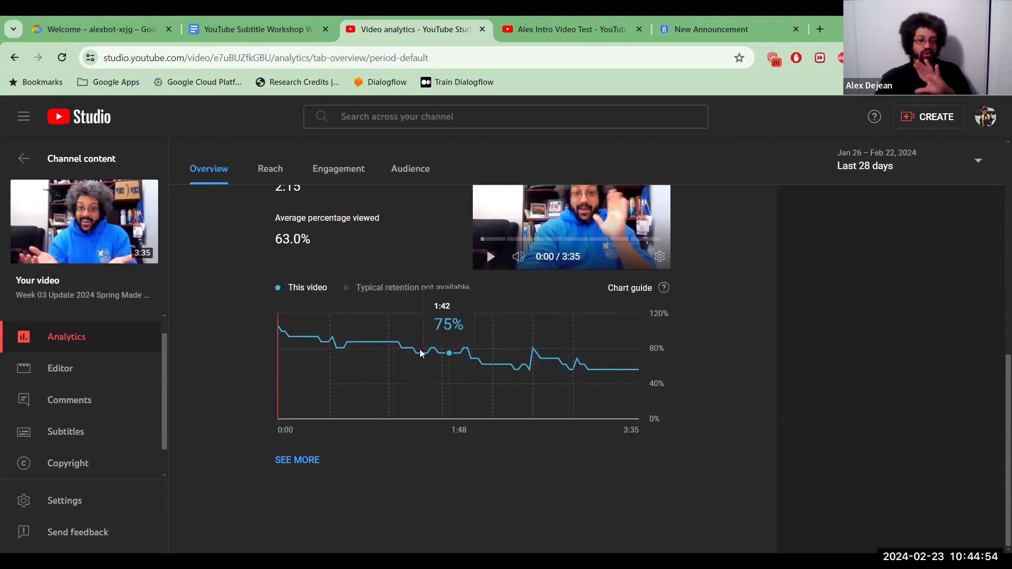
scroll(251, 377, "up", 2)
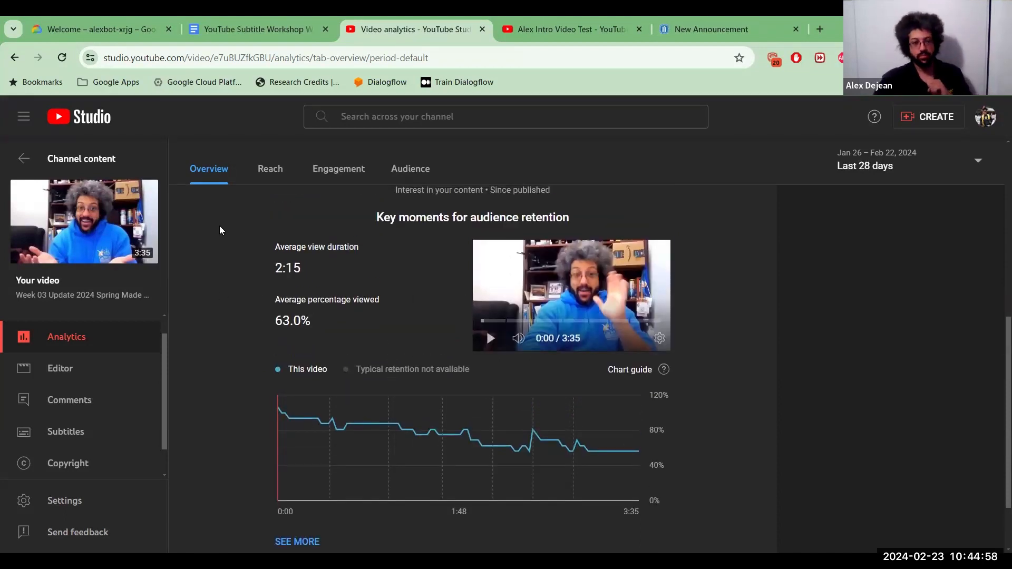
Step: Switch back to the Canvas announcement, display its HTML source, and delete all of the YouTube embed code
left_click(539, 25)
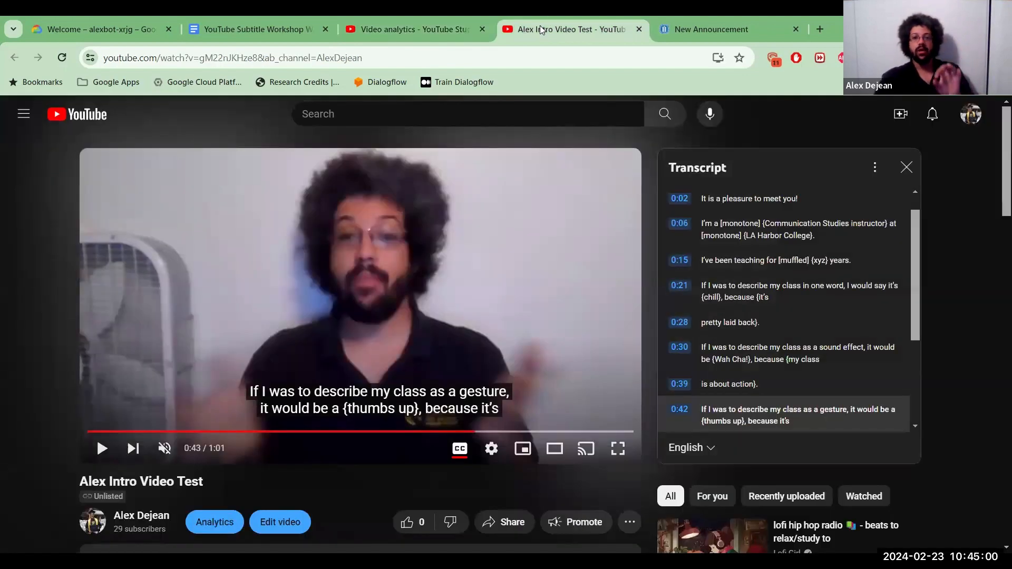
left_click(726, 16)
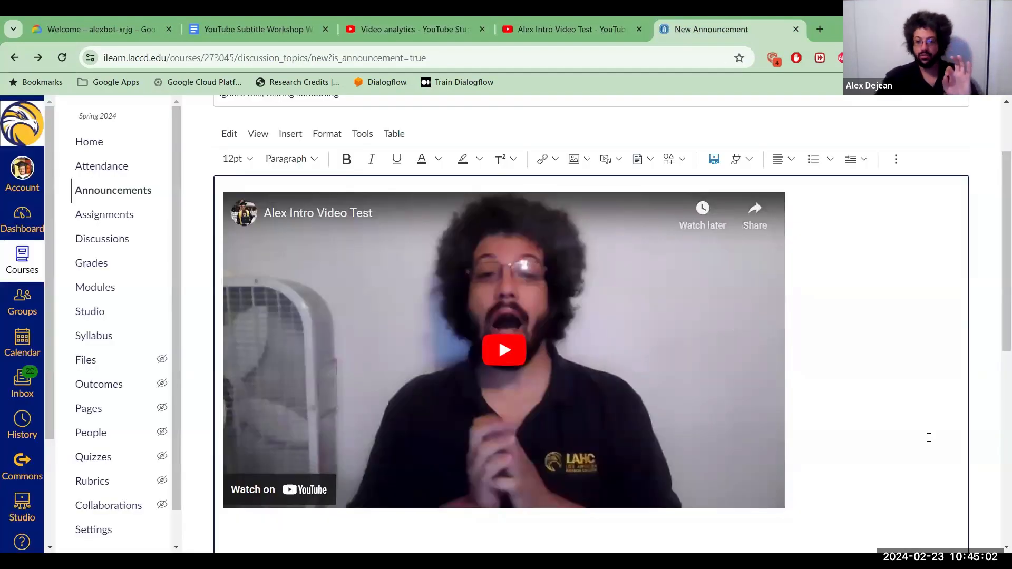
scroll(926, 436, "down", 3)
left_click(912, 451)
scroll(395, 248, "up", 2)
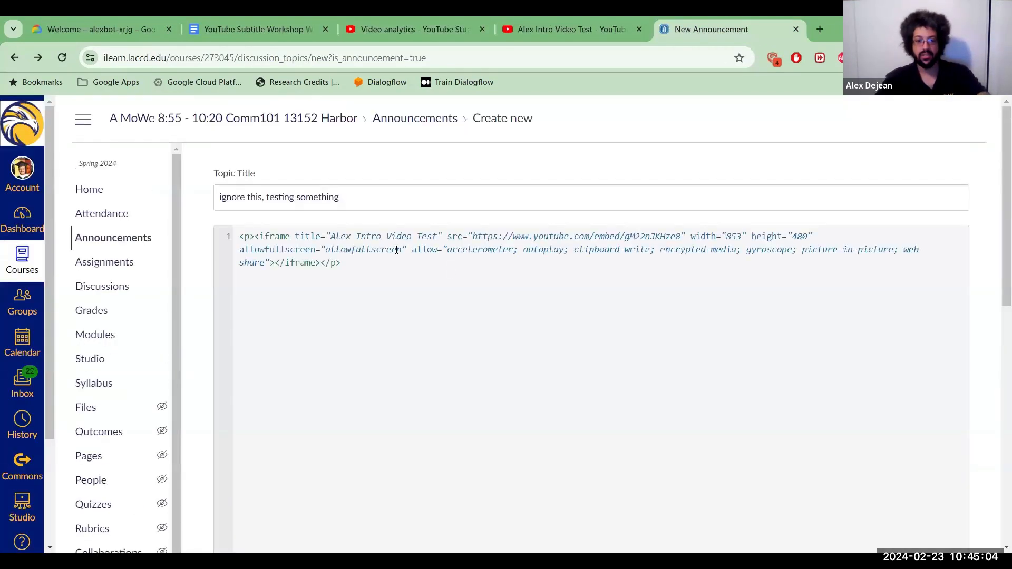
key("ctrl+a")
key("BackSpace")
Step: Copy the intro test video's URL from its YouTube watch page and return to the empty Canvas announcement
left_click(617, 15)
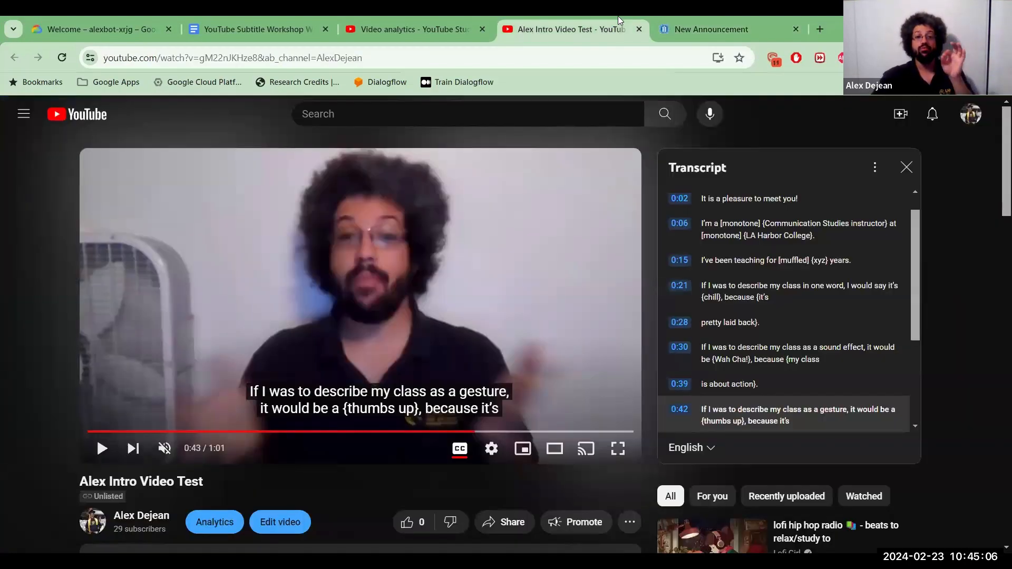
right_click(340, 234)
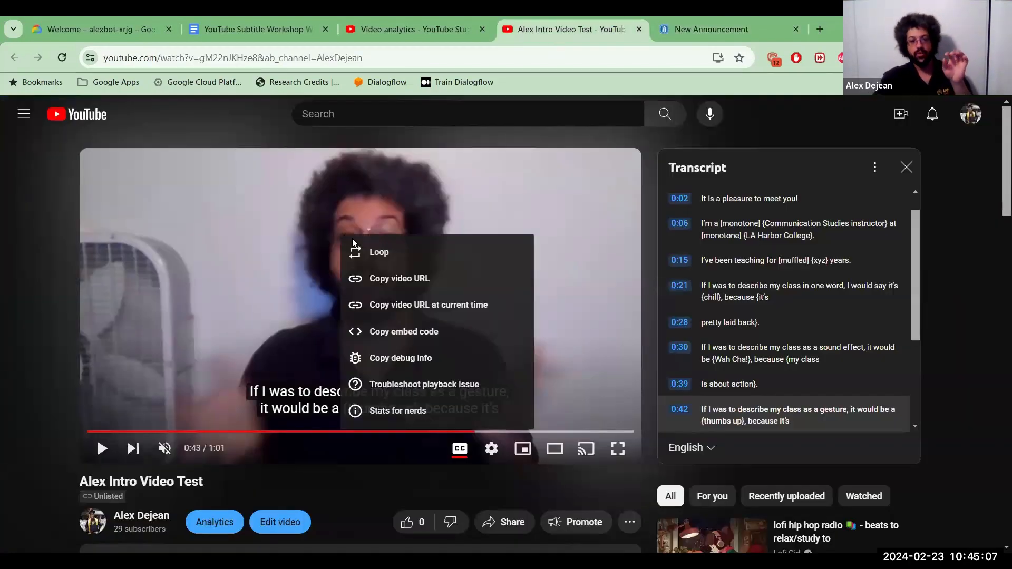
left_click(399, 285)
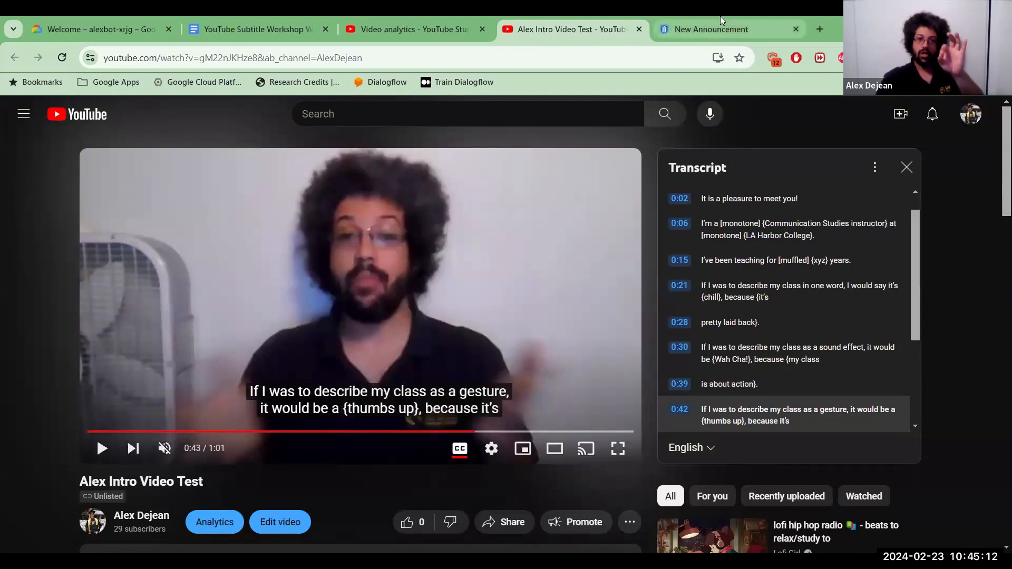
left_click(720, 18)
scroll(870, 392, "down", 1)
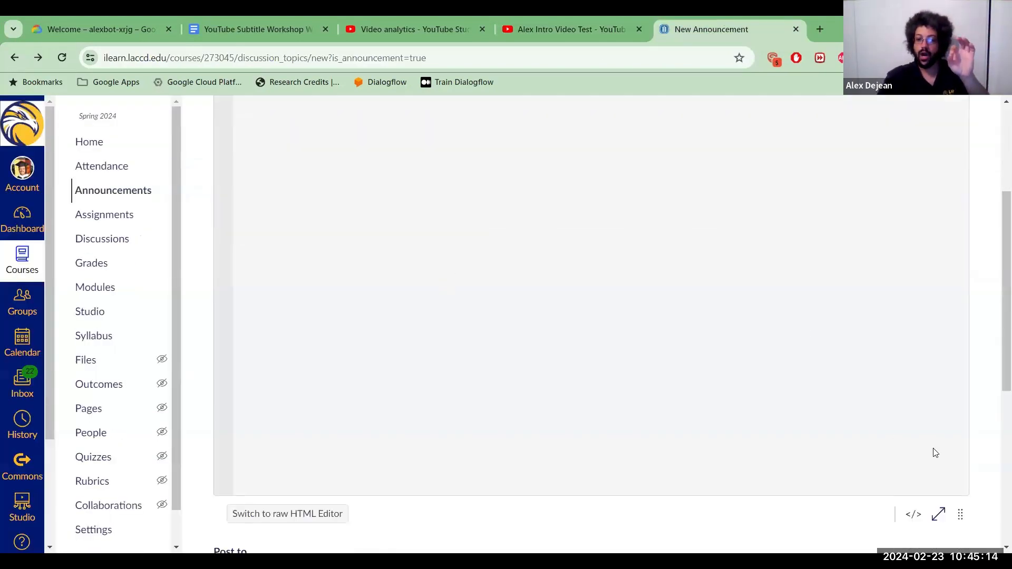
Step: Paste the intro test video's YouTube URL as a link in the announcement body and publish the announcement to all sections
left_click(912, 514)
scroll(522, 295, "up", 2)
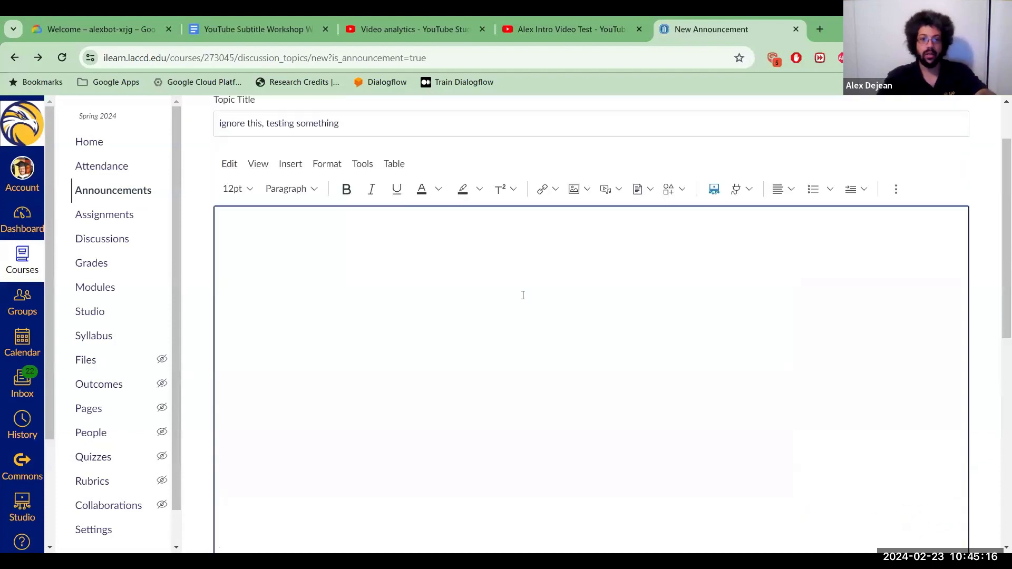
key("ctrl+v")
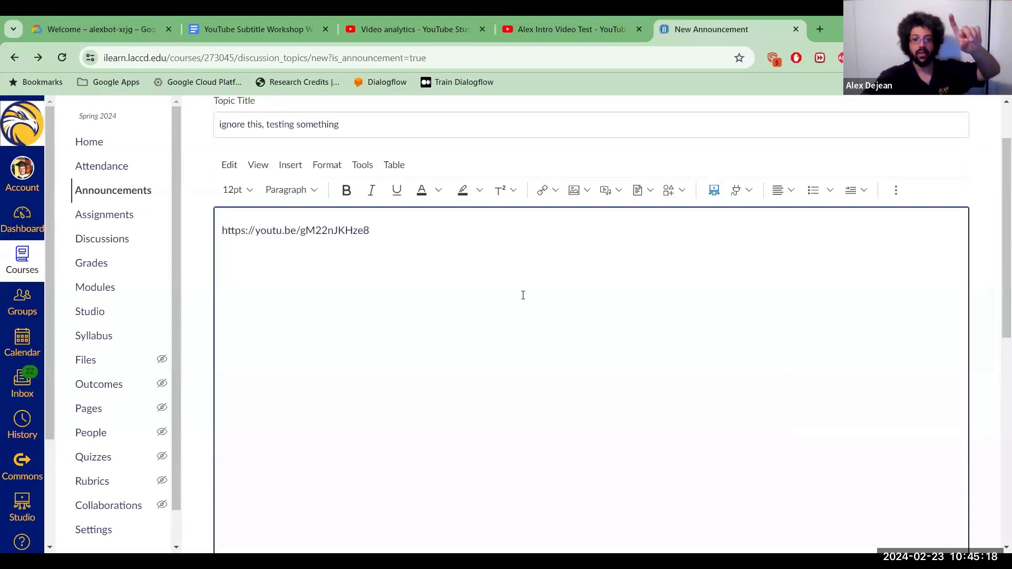
key("Return")
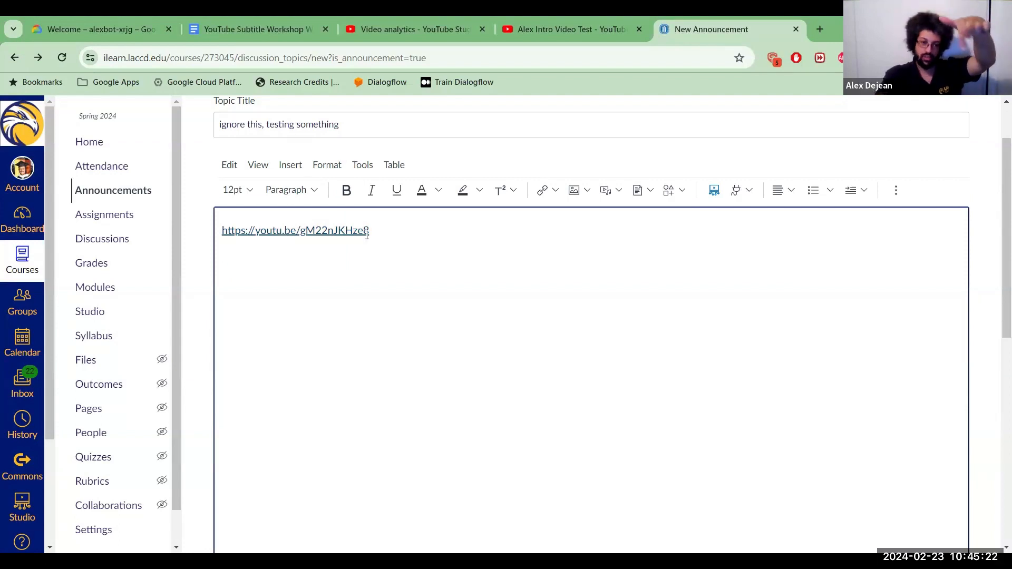
scroll(809, 355, "down", 5)
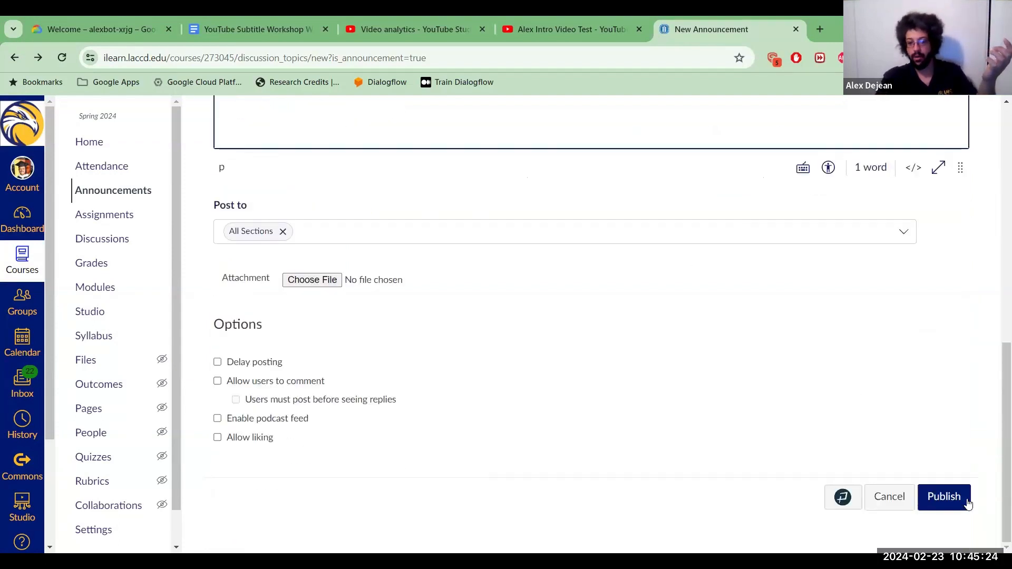
left_click(966, 502)
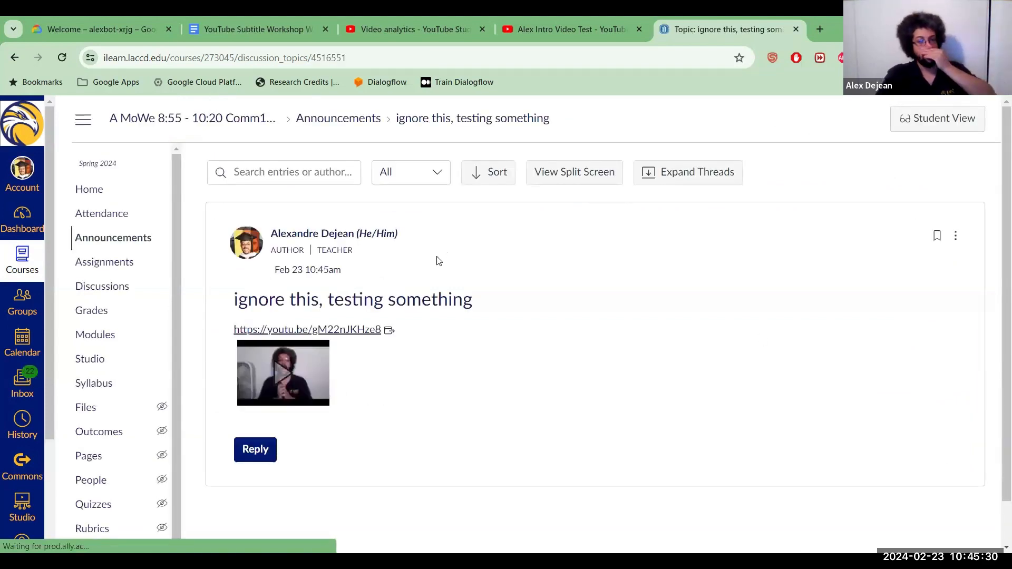
Step: Compare the video link and thumbnail in the published announcement with the intro test video's YouTube watch page
scroll(414, 260, "down", 1)
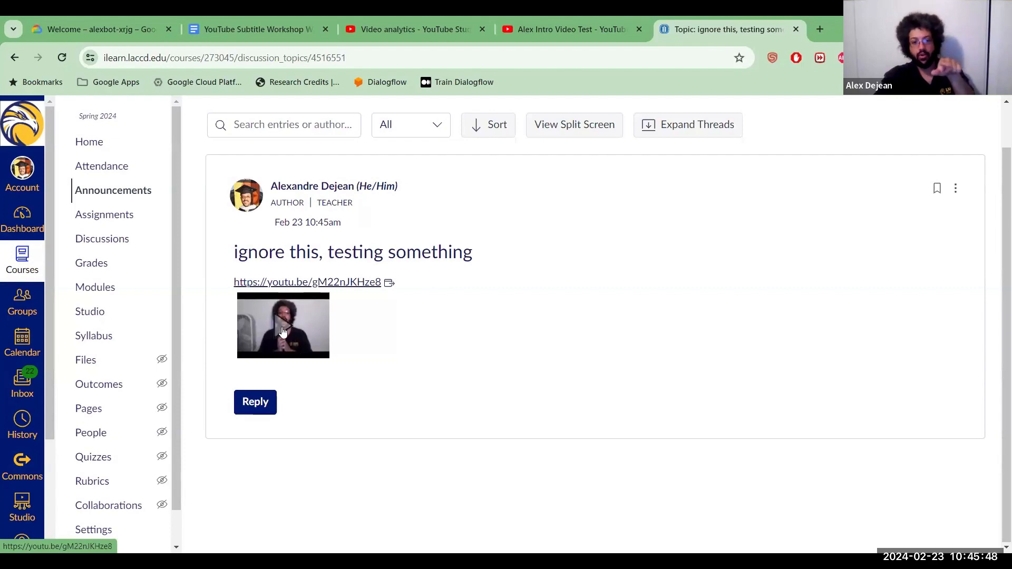
left_click(577, 17)
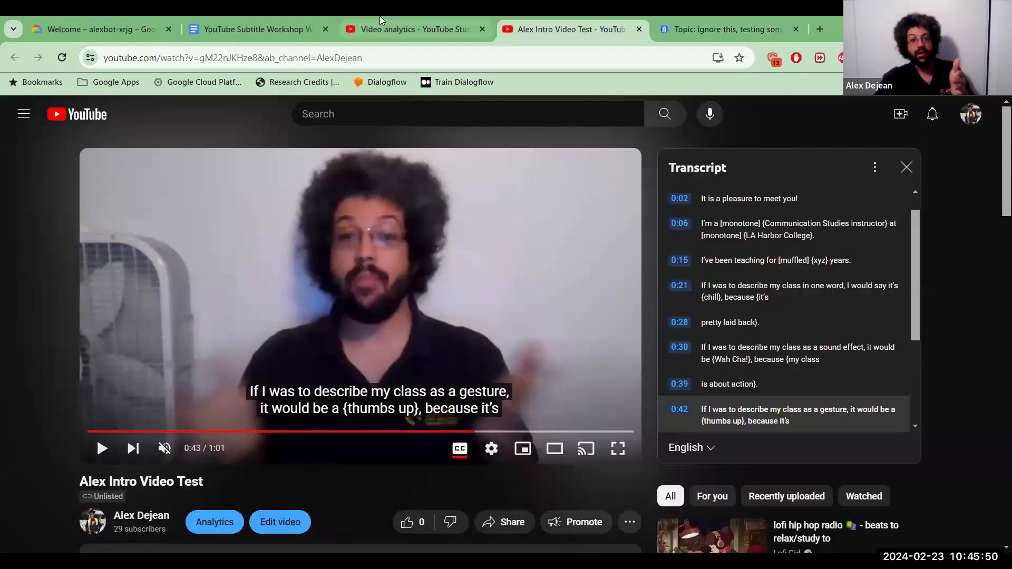
left_click(379, 17)
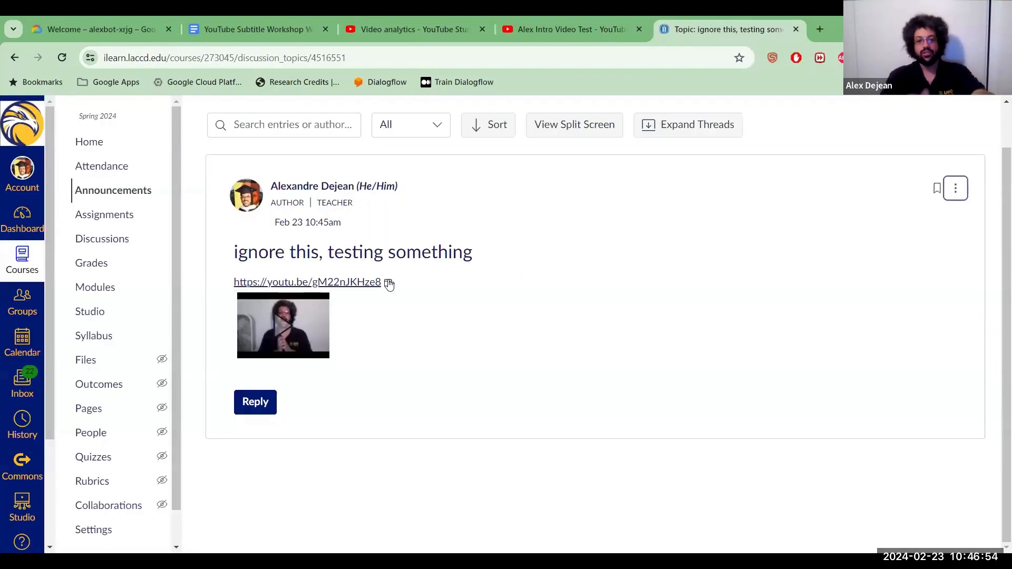
Step: Delete the test announcement and open the Week 03 Update announcement in the E Async Small Group 13553 Harbor course
key("alt+Left")
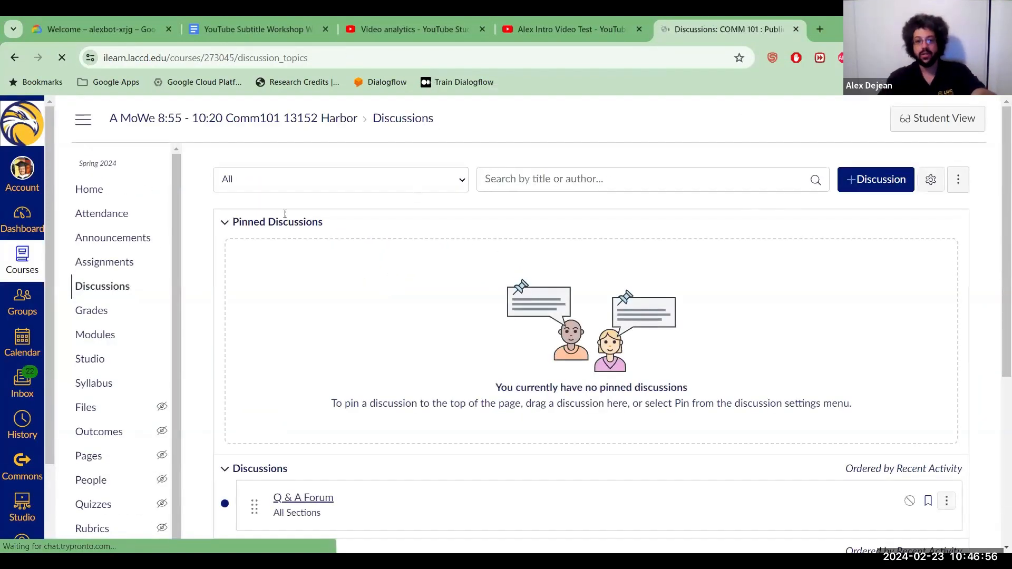
left_click(119, 237)
left_click(16, 264)
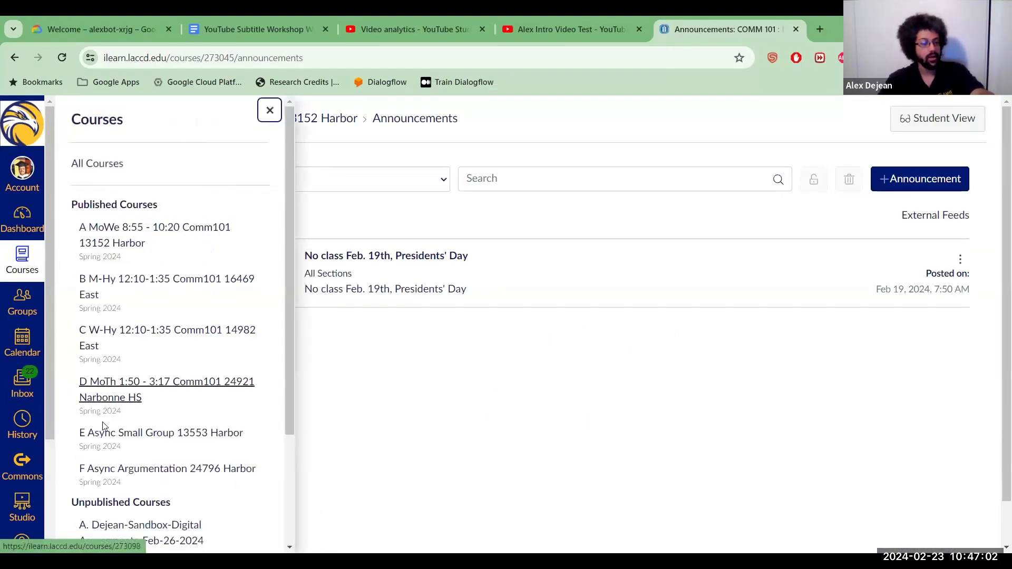
left_click(103, 434)
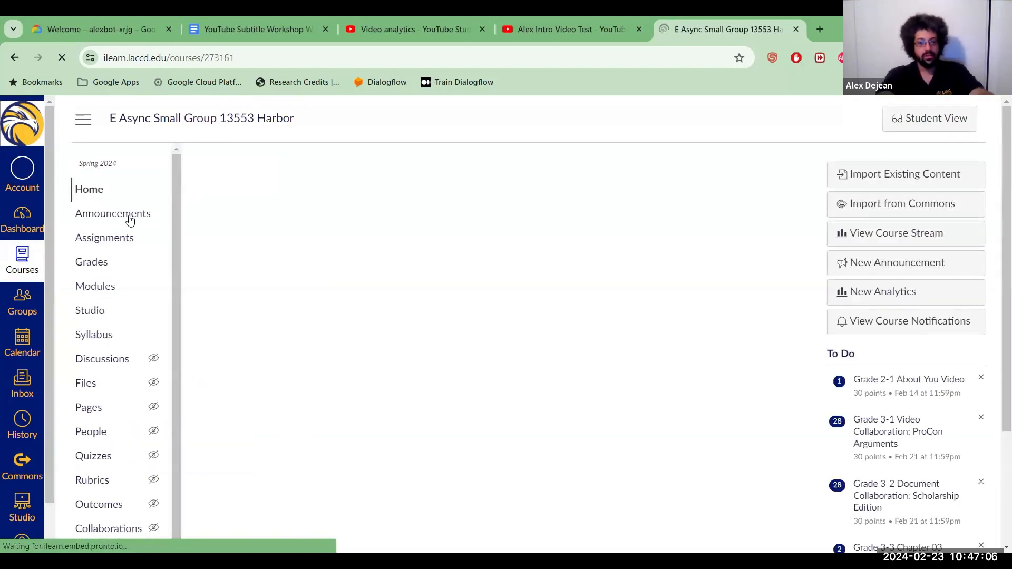
left_click(130, 220)
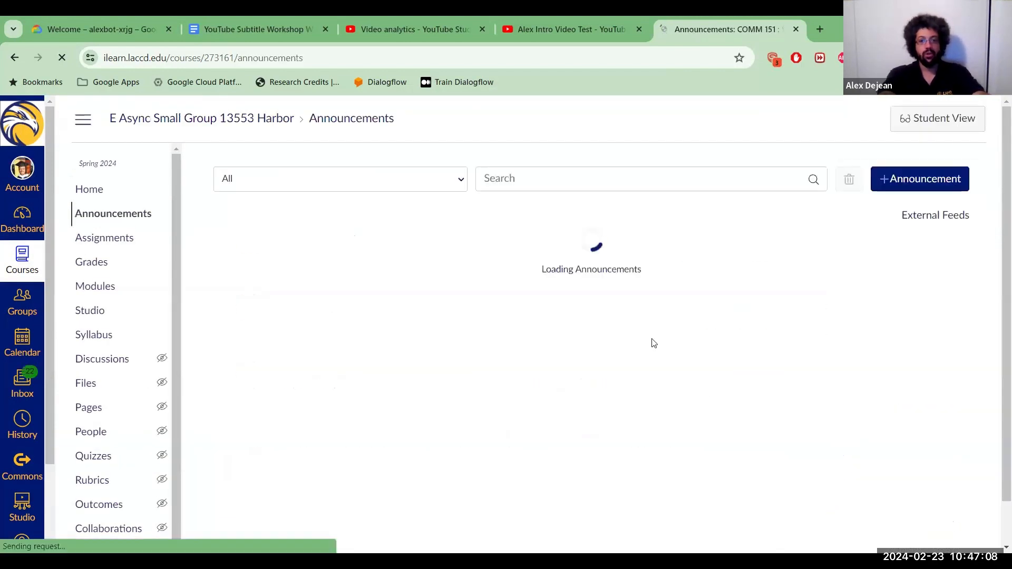
left_click(383, 270)
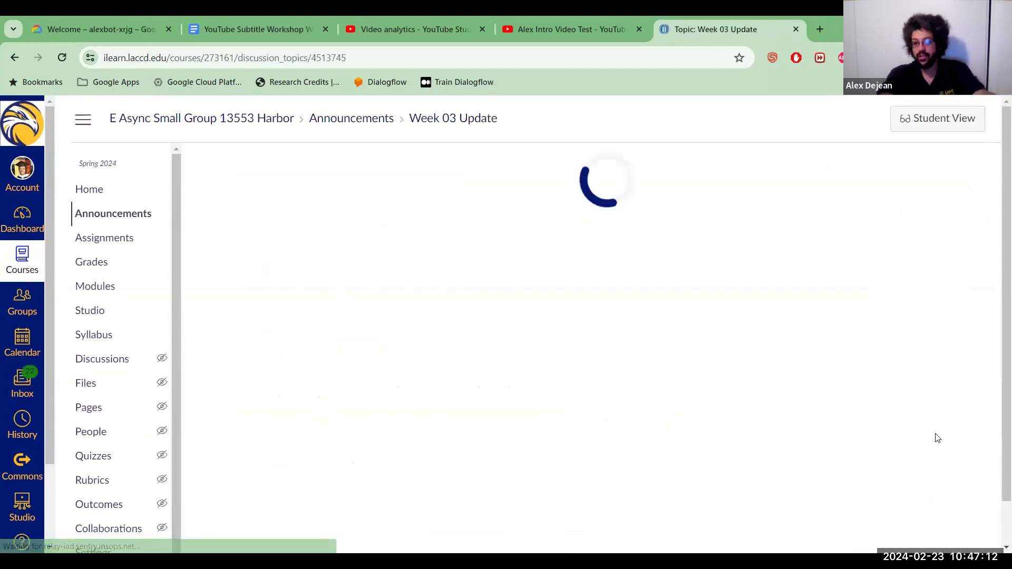
Step: Copy the full YouTube embed code from the Week 03 Update announcement's HTML source and leave the editor without saving
scroll(896, 433, "down", 4)
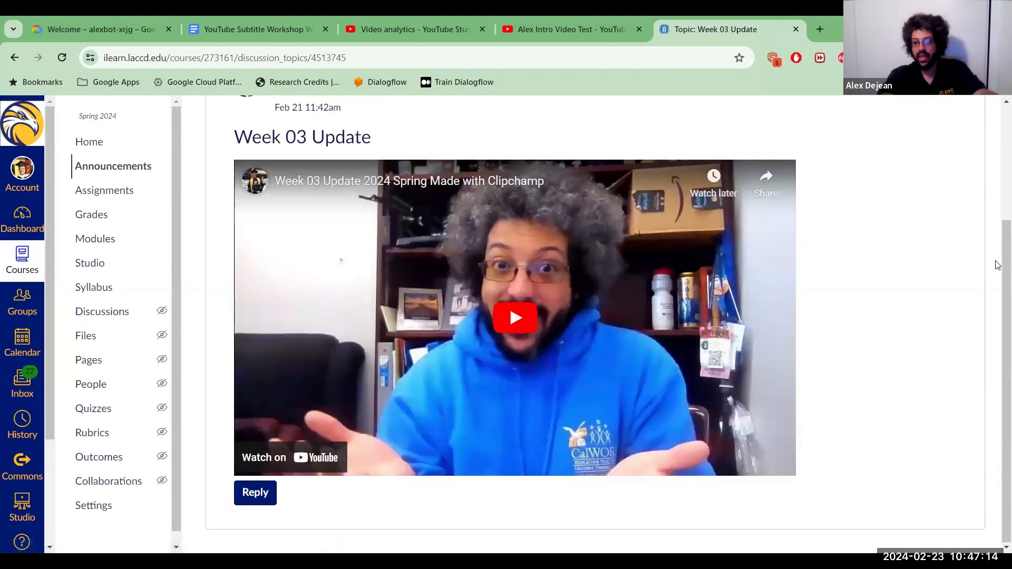
scroll(981, 279, "up", 4)
left_click(955, 236)
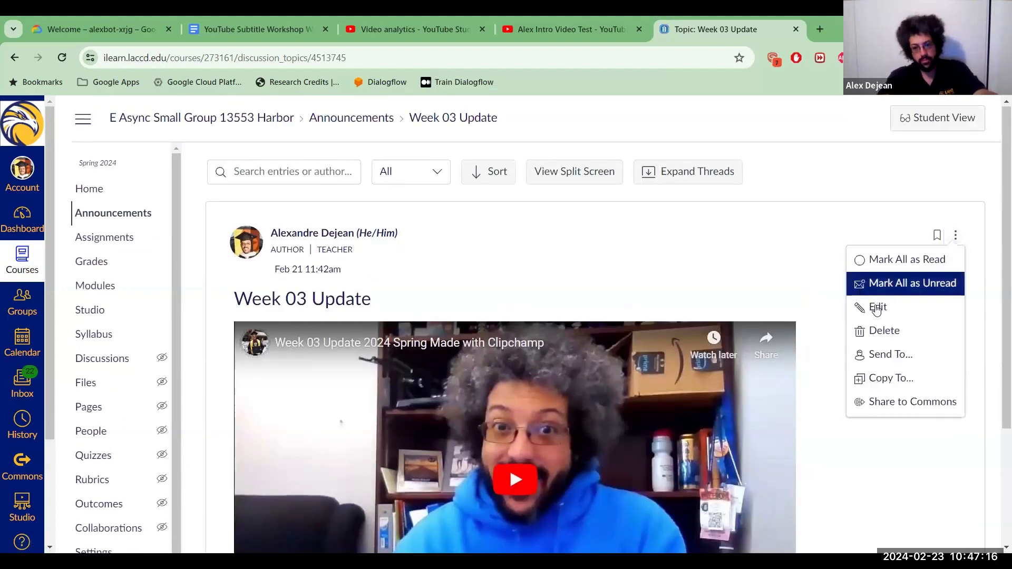
left_click(877, 309)
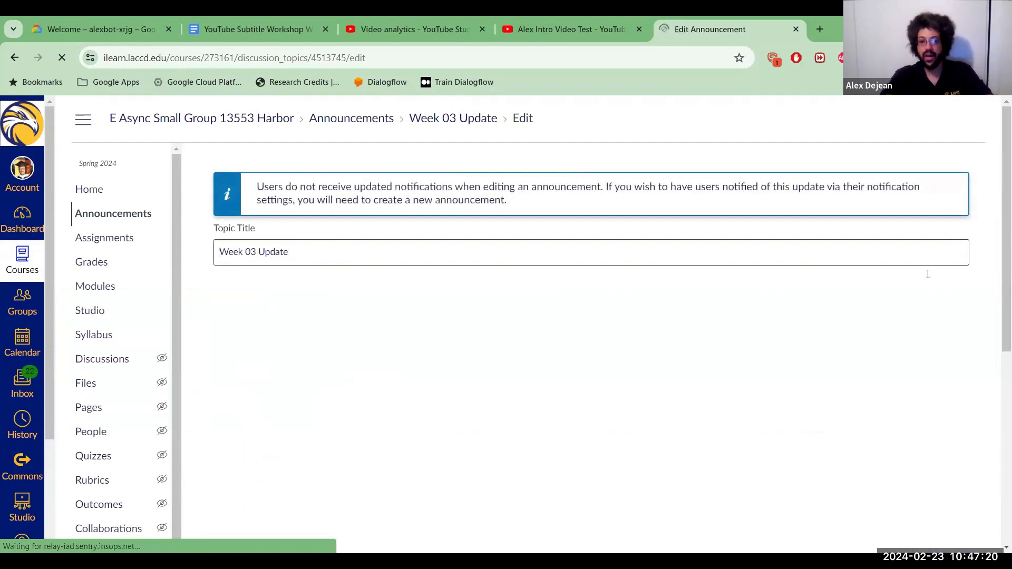
scroll(949, 295, "down", 2)
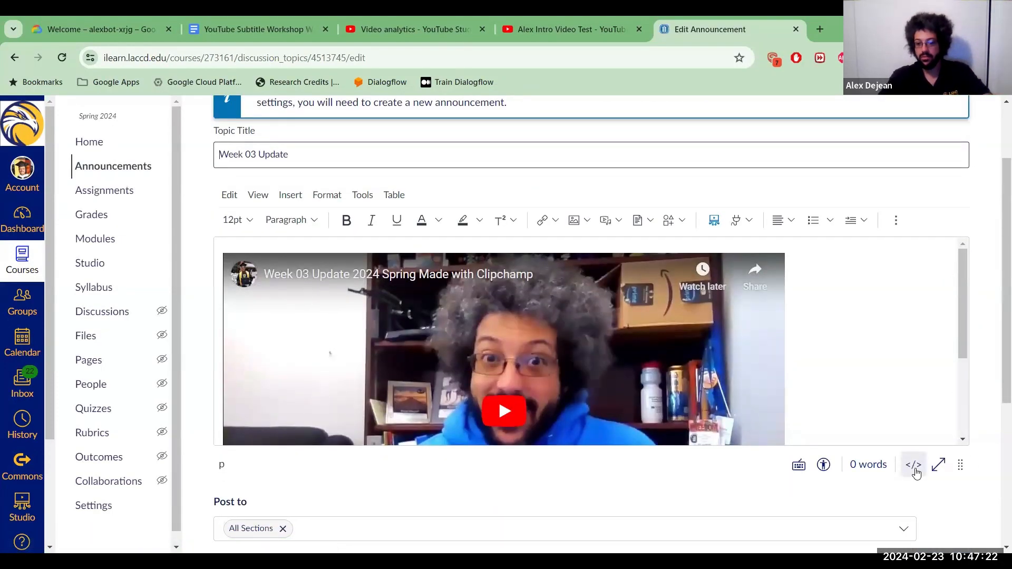
left_click(912, 464)
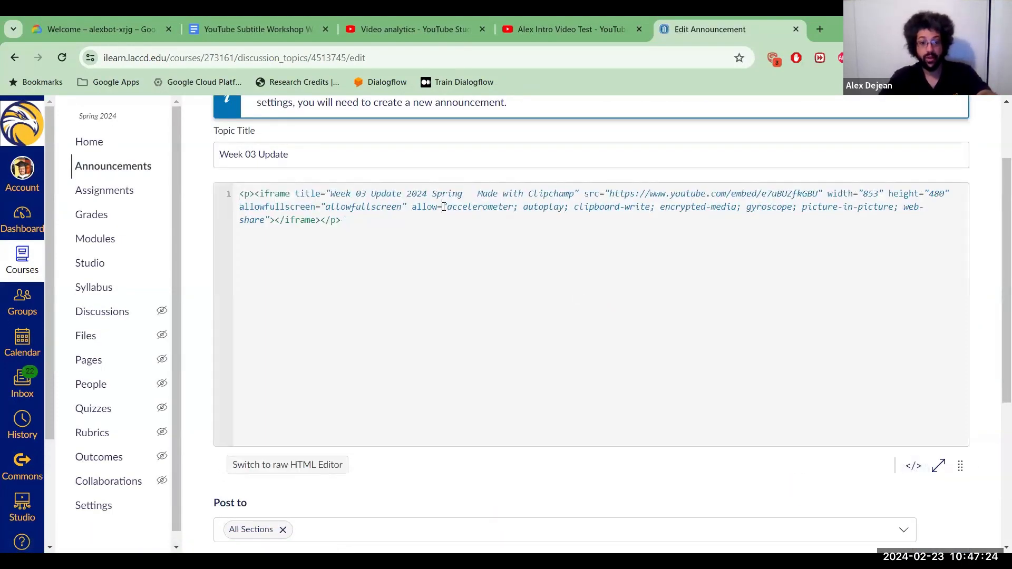
triple_click(444, 207)
key("ctrl+c")
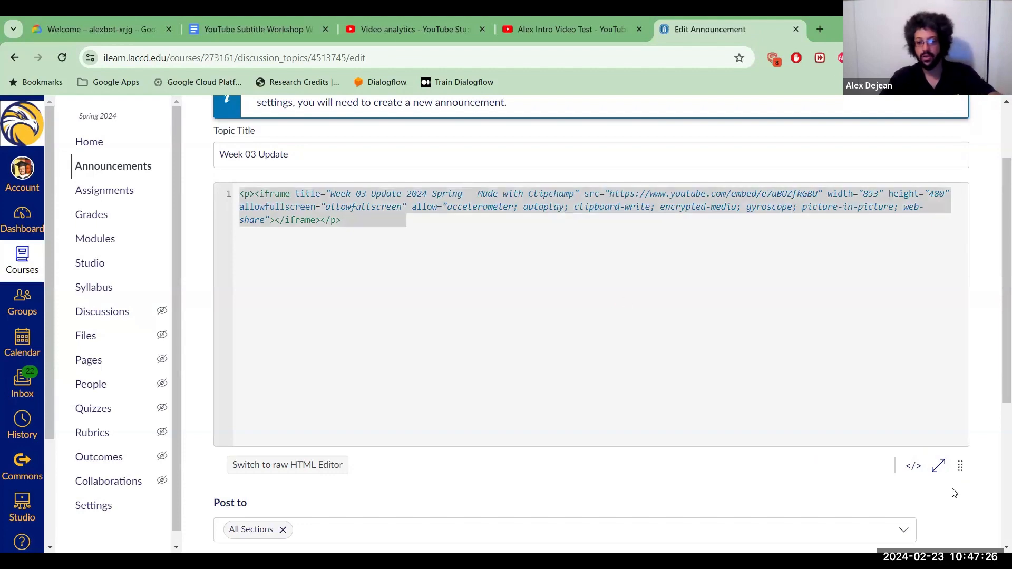
scroll(955, 493, "down", 4)
scroll(940, 452, "up", 6)
scroll(965, 300, "down", 1)
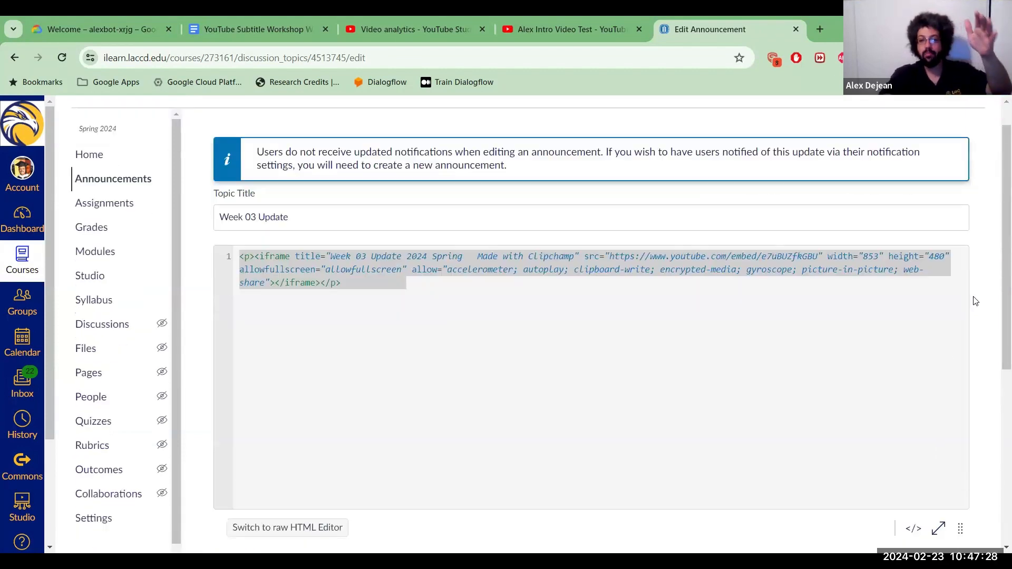
scroll(976, 301, "down", 6)
left_click(886, 505)
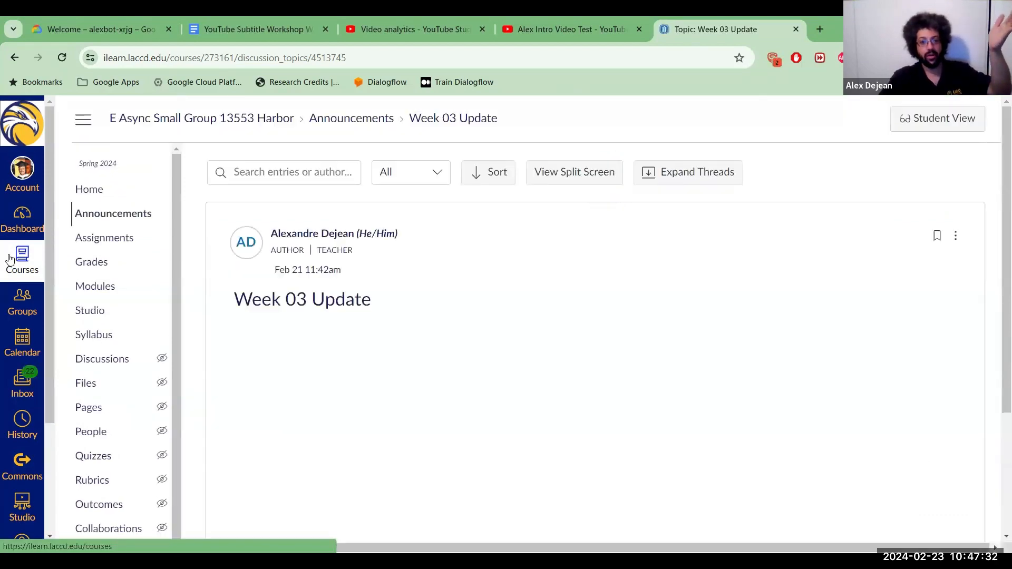
Step: Look through the list of published courses that could receive the same video announcement
left_click(19, 257)
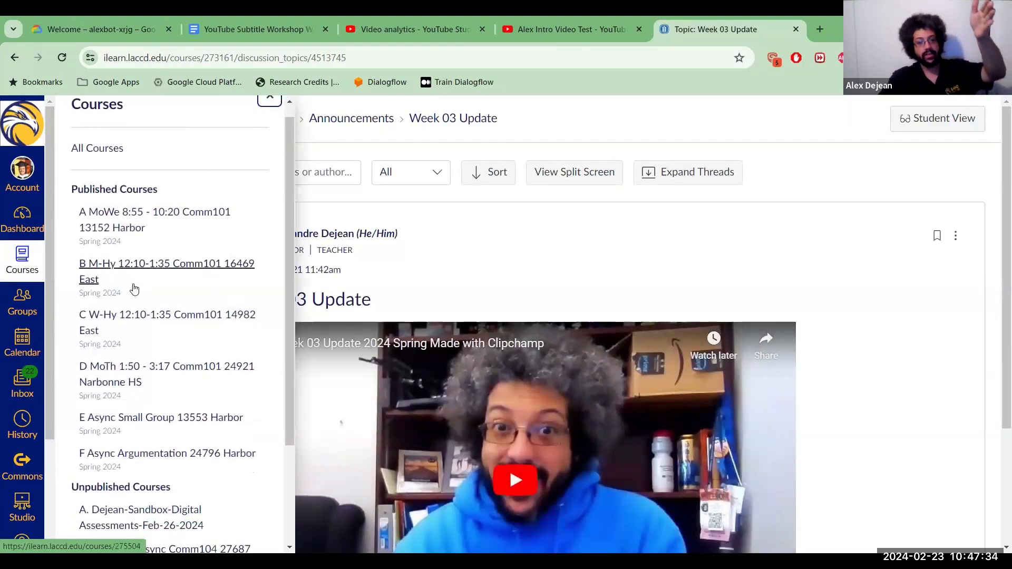
scroll(135, 343, "down", 1)
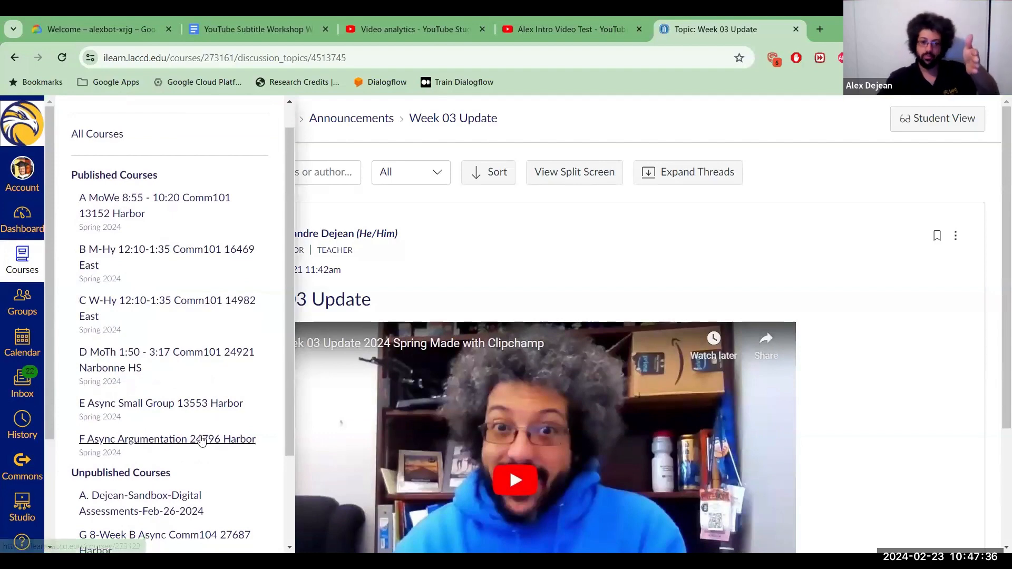
left_click(658, 214)
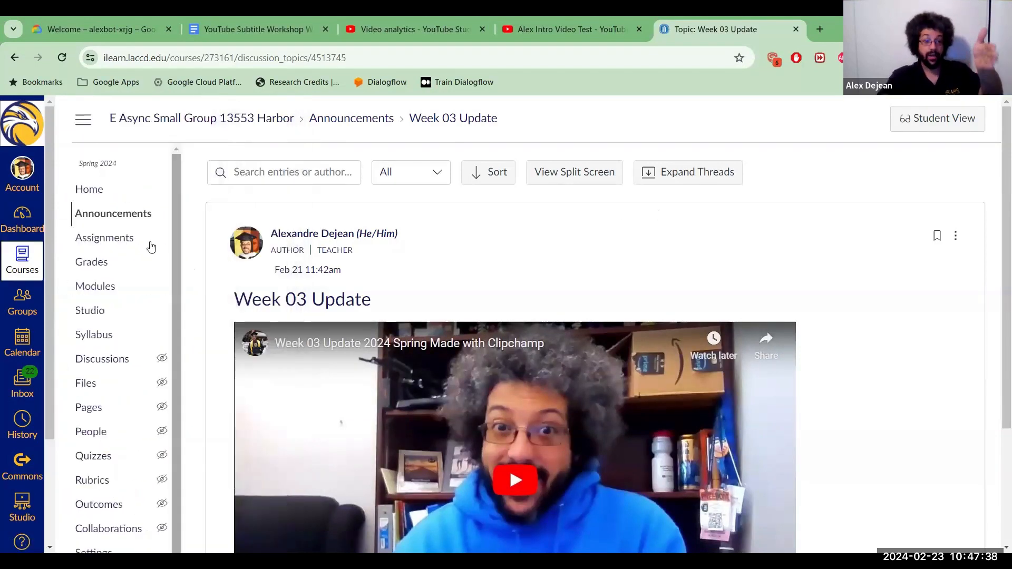
Step: Draft an announcement titled "update" in the E Async Small Group course with the copied video embed code, and cancel it without publishing
left_click(98, 220)
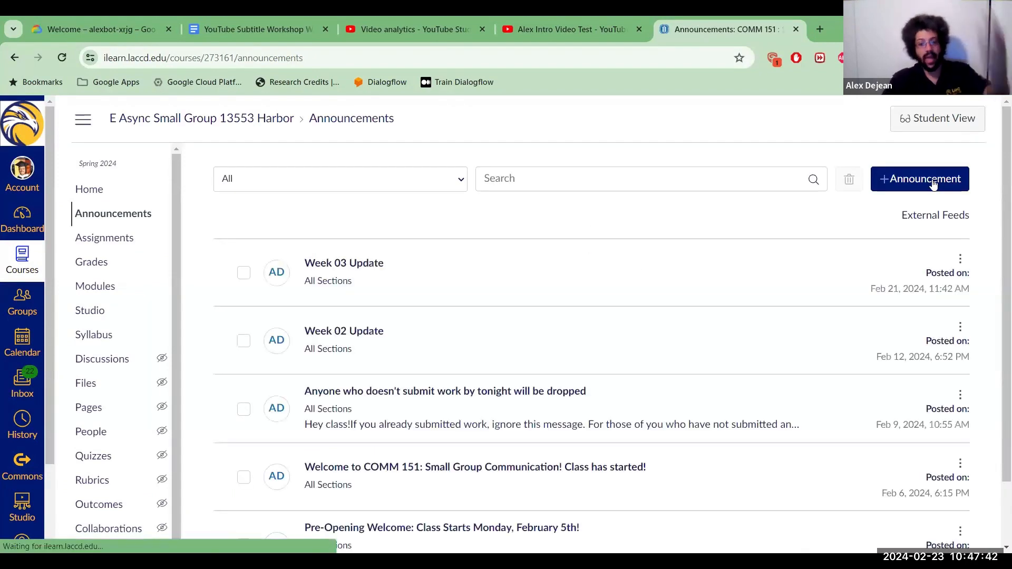
left_click(933, 181)
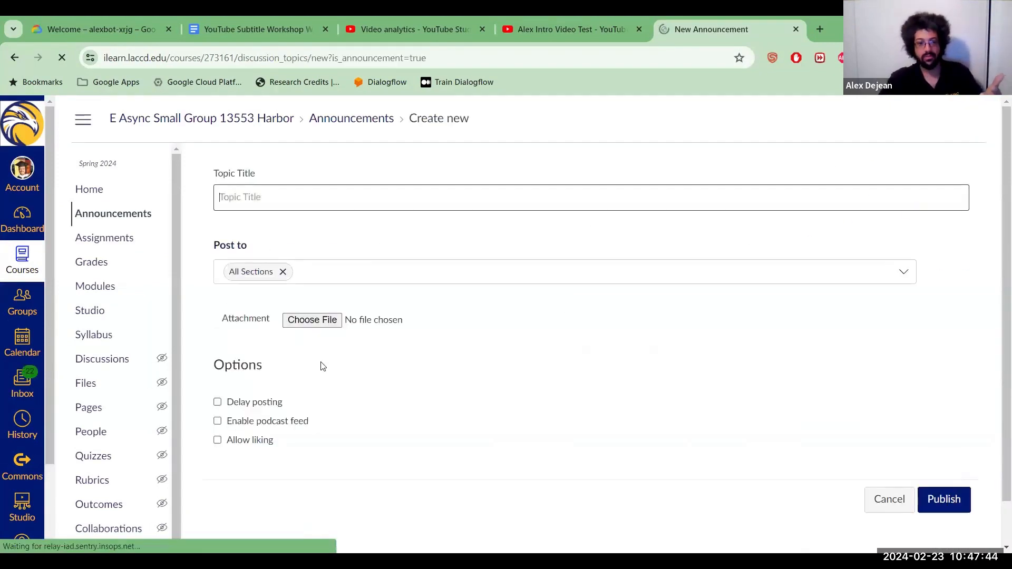
type("update")
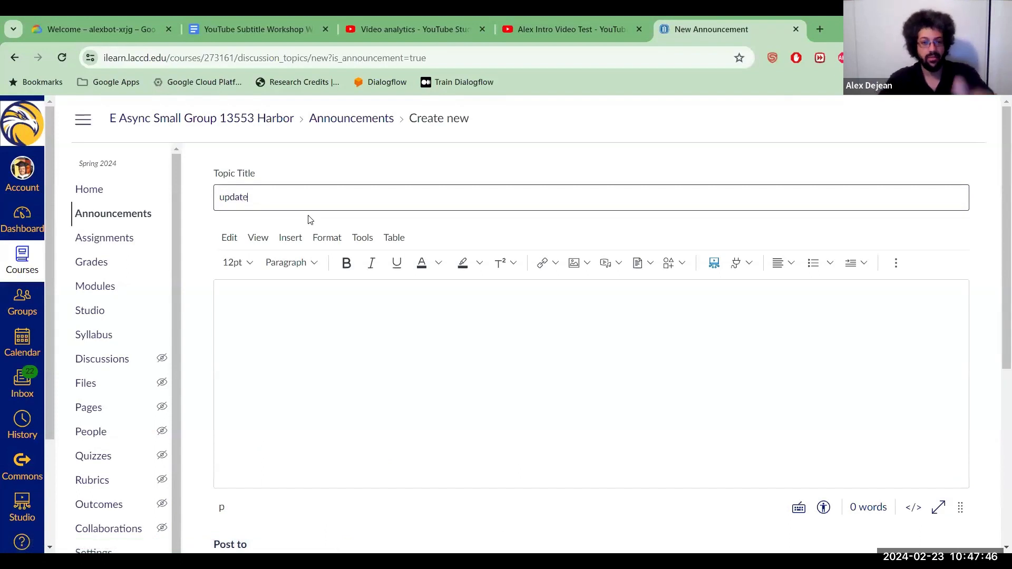
left_click(289, 237)
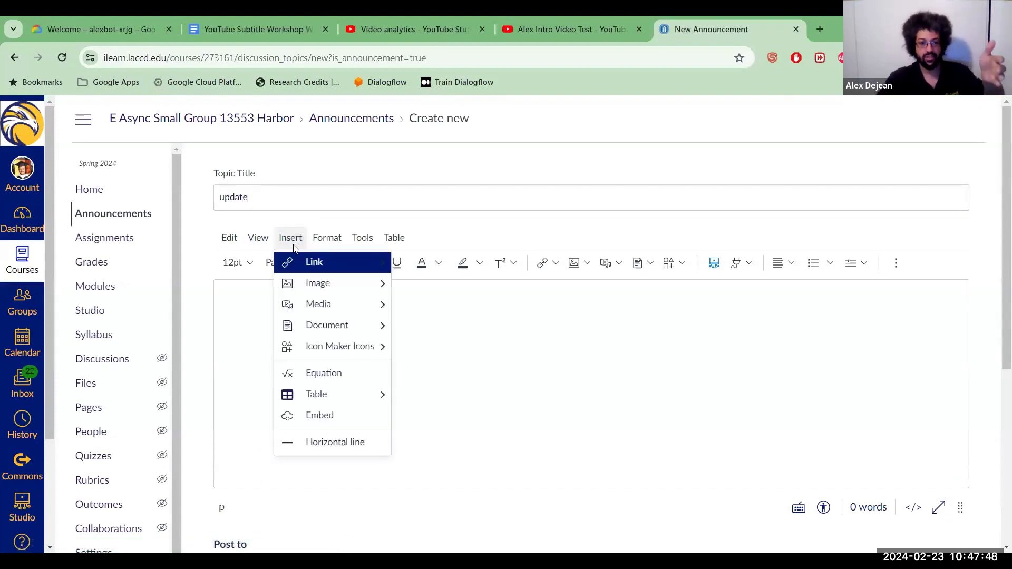
left_click(336, 415)
left_click(380, 346)
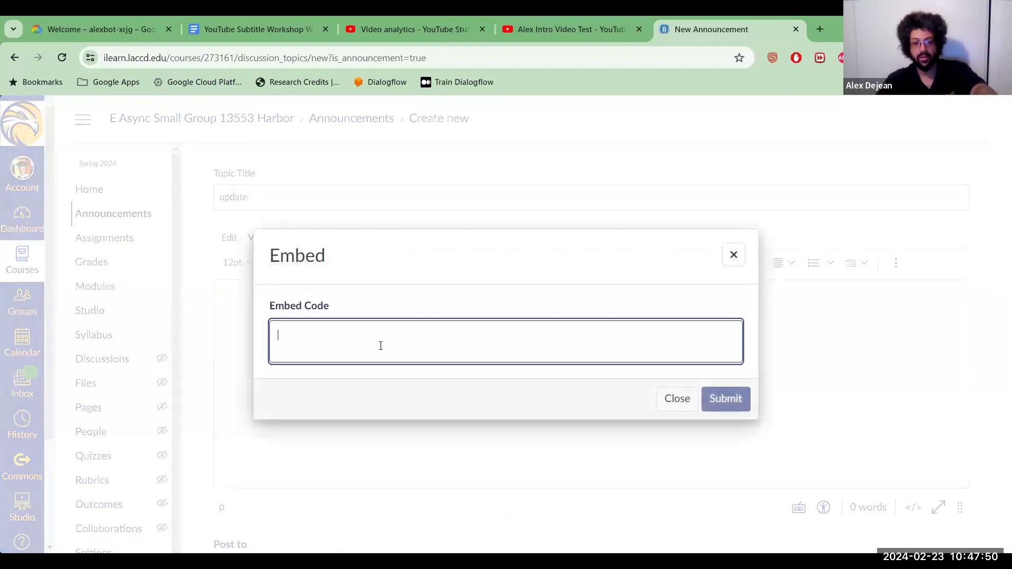
key("ctrl+v")
left_click(724, 411)
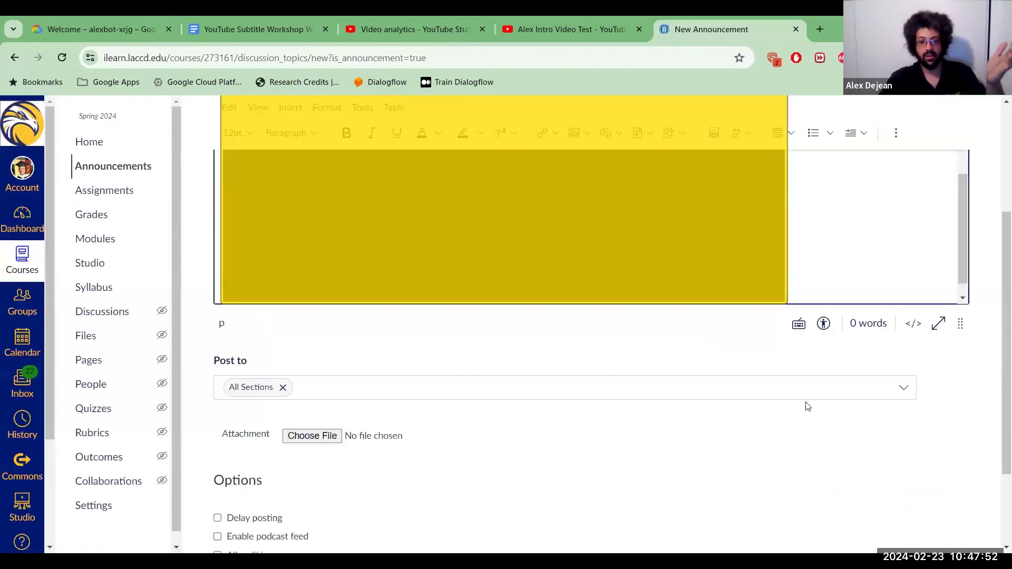
left_click(887, 495)
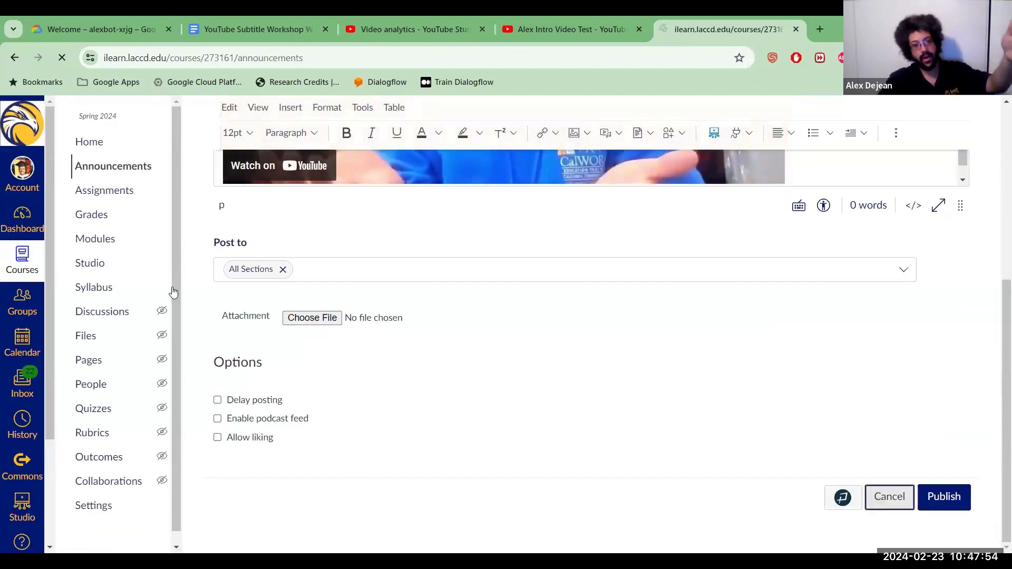
Step: Start a new announcement titled "update" in the F Async Argumentation 24796 Harbor course
left_click(21, 262)
left_click(192, 458)
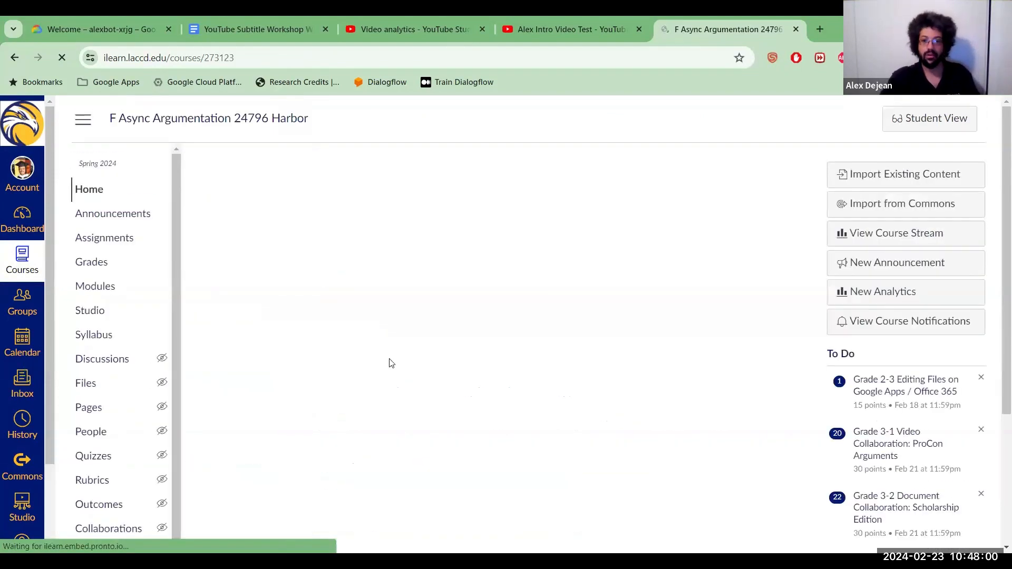
left_click(138, 219)
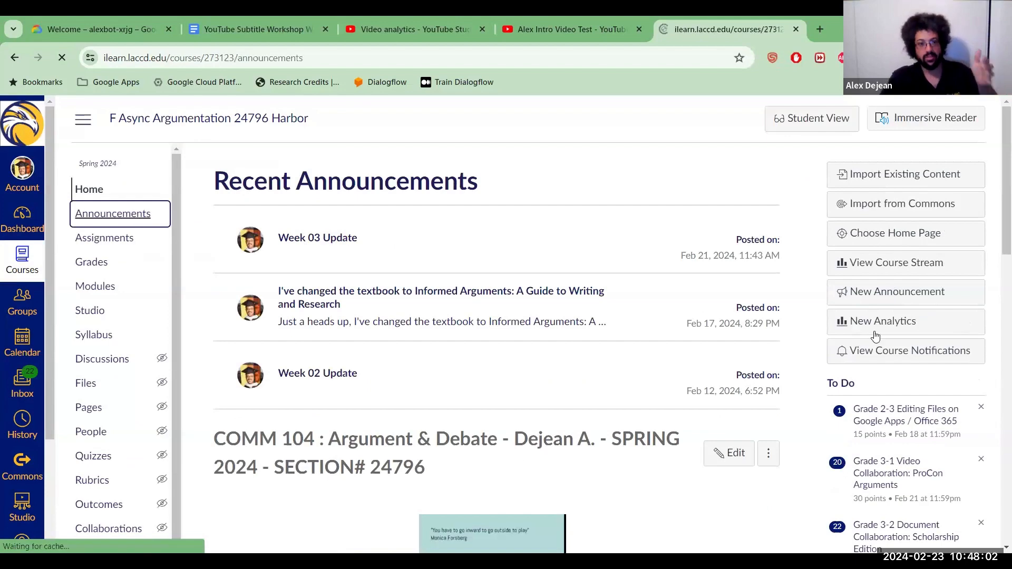
left_click(873, 175)
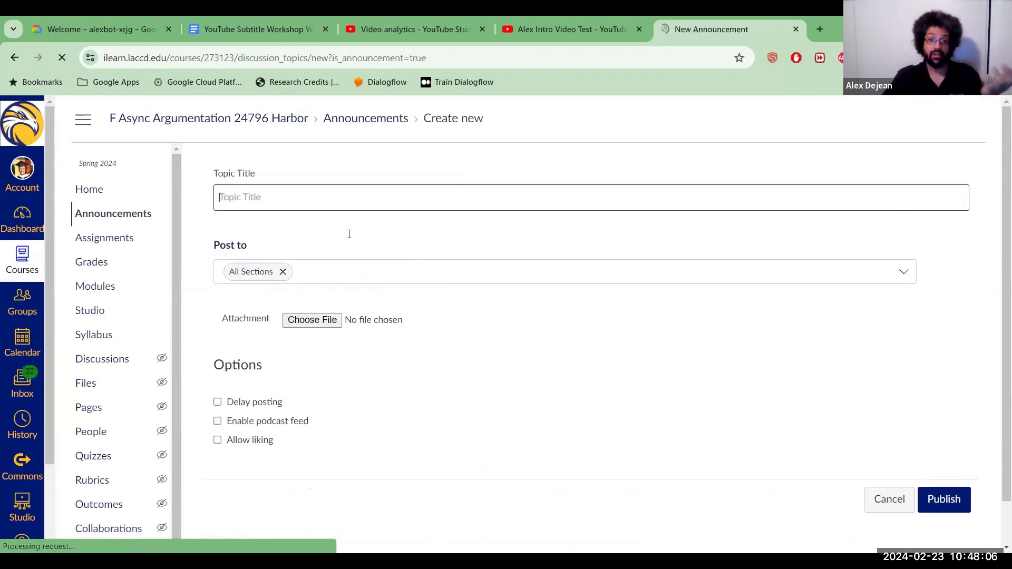
type("update")
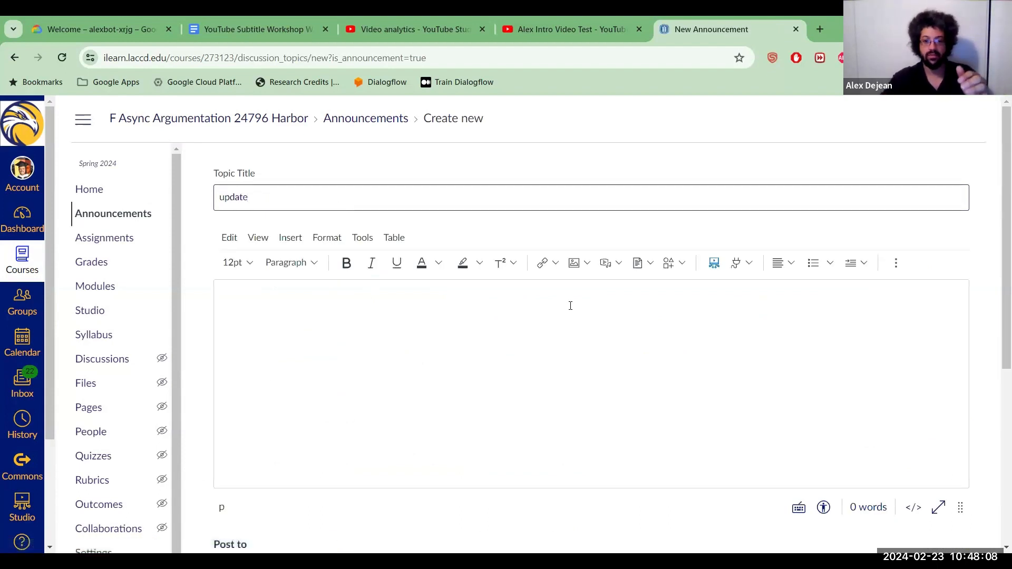
Step: Embed the copied YouTube video code in the "update" announcement and cancel the announcement without publishing
left_click(441, 329)
left_click(290, 237)
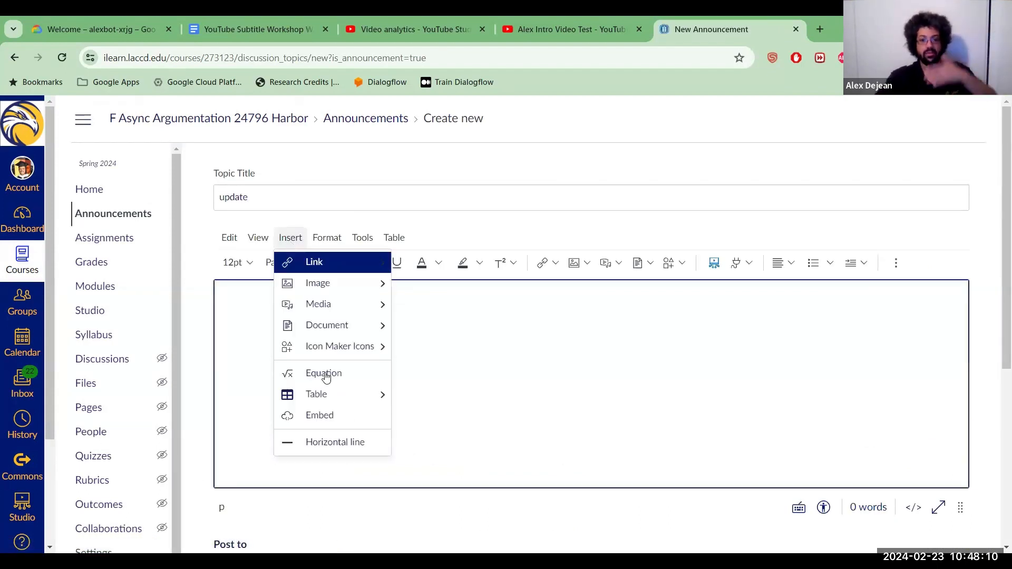
left_click(326, 416)
left_click(346, 339)
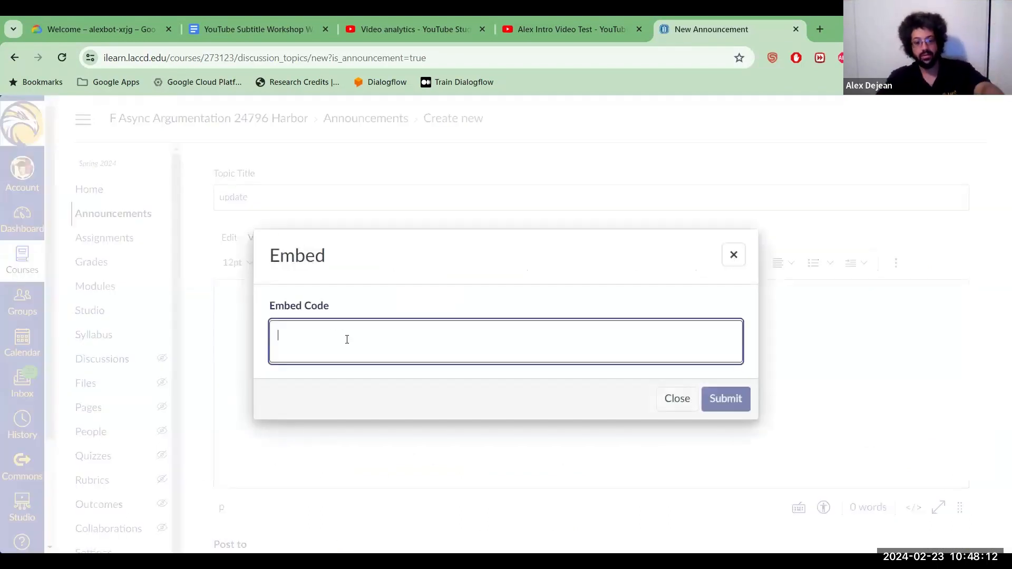
type("<p><iframe title=\"Week 03 Update 2024 Spring   Made with Clipchamp\" src=\"https://www.youtube.com/embed/e7uBUZfkGBU\" width=\"853\" height=\"480\" allowfullscreen=\"allowfullscreen\" allow=\"accelerometer; autoplay; clipboard-write; encrypted-media; gyroscope; picture-in-picture; web-share\"></iframe></p>")
left_click(722, 414)
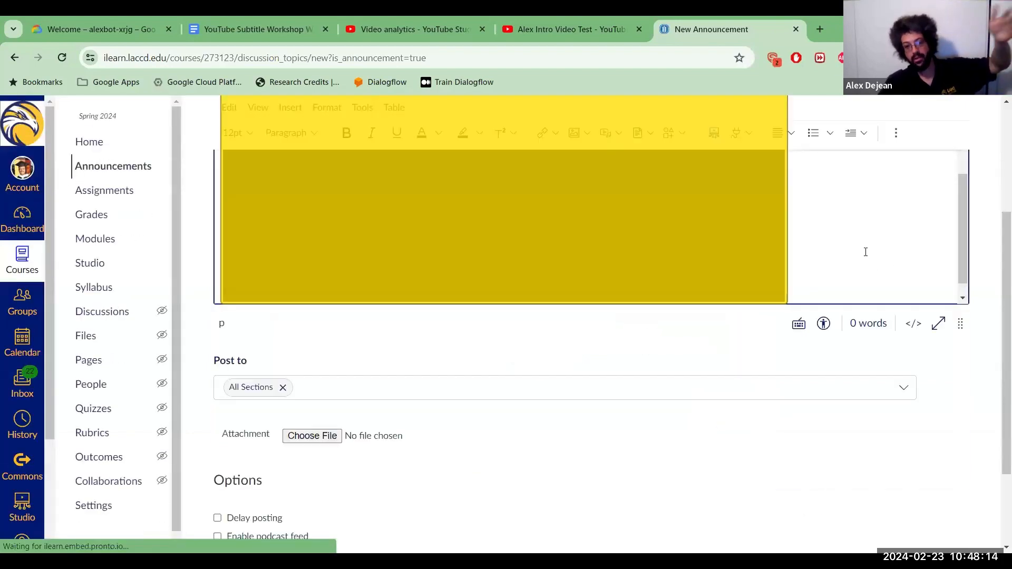
scroll(934, 396, "down", 2)
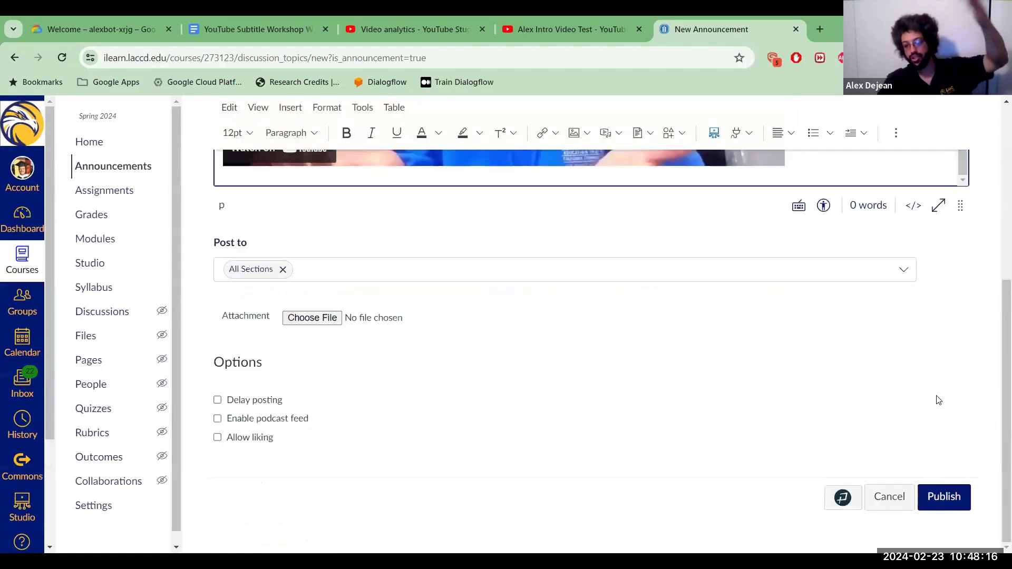
left_click(901, 497)
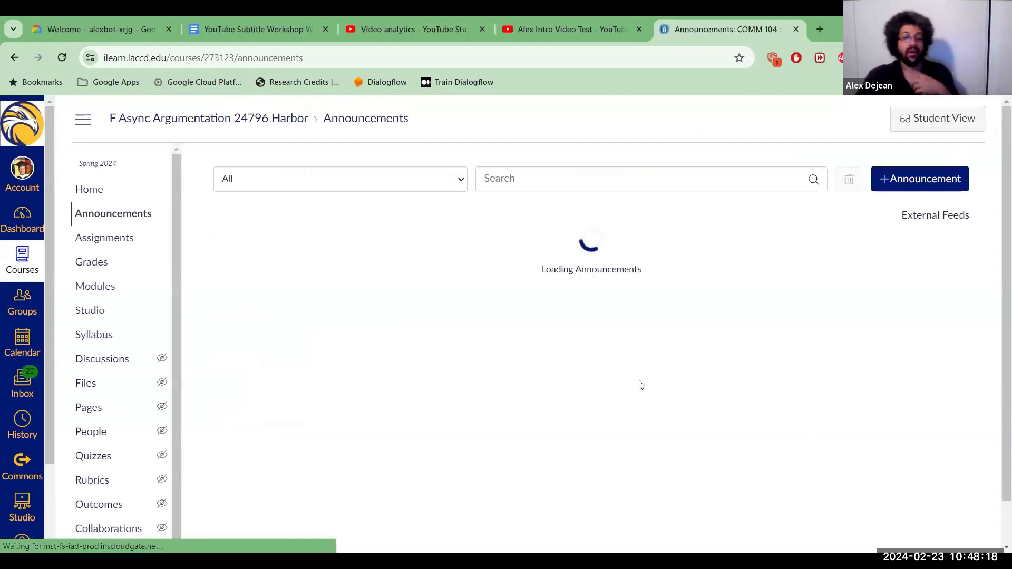
Step: Start another announcement in the same course and embed the Canvas Studio video WIN_20240223_08_44_14_Pro with media tabs displayed
left_click(895, 190)
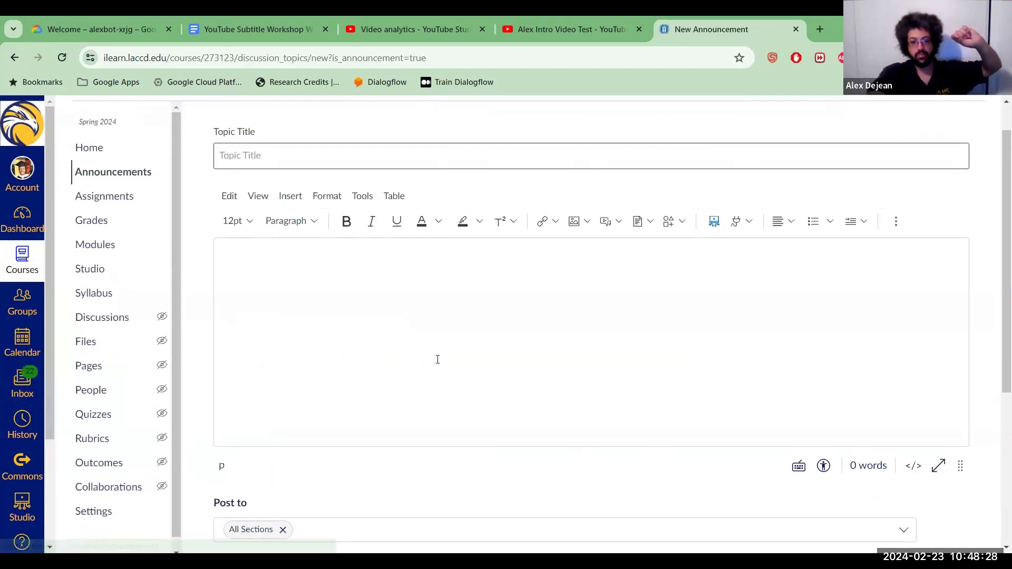
left_click(712, 219)
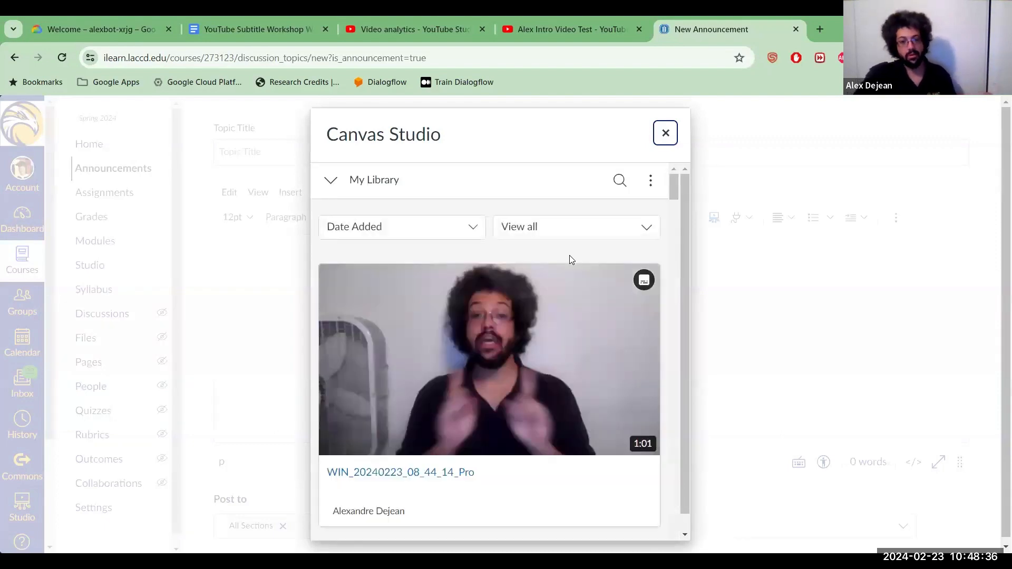
mouse_move(508, 325)
left_click(487, 350)
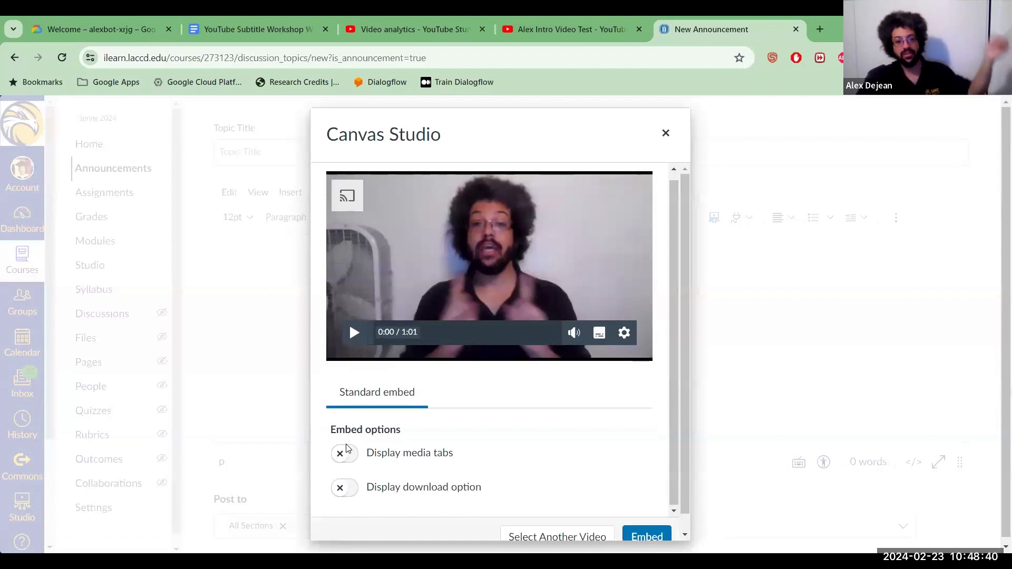
left_click(346, 449)
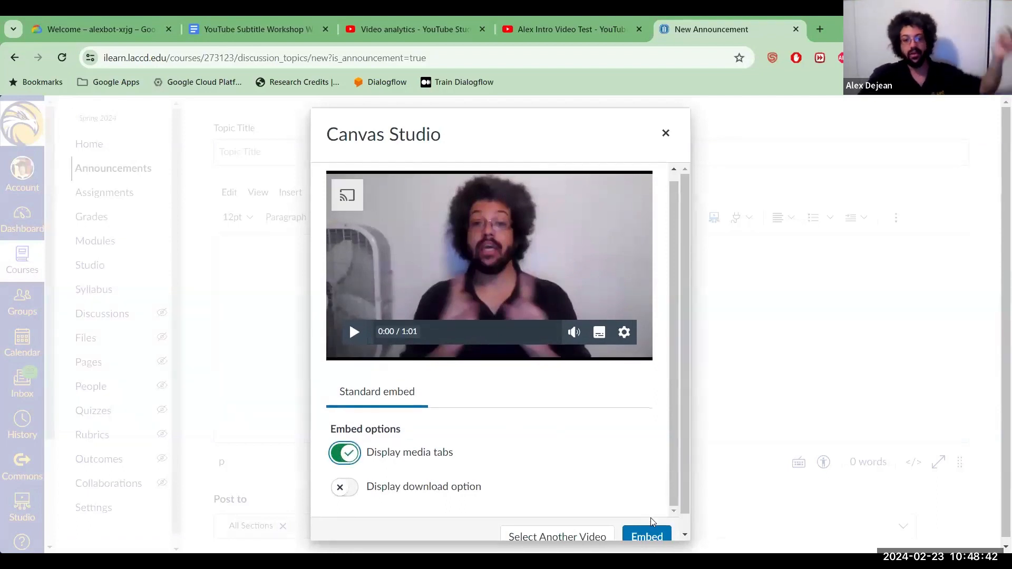
left_click(647, 536)
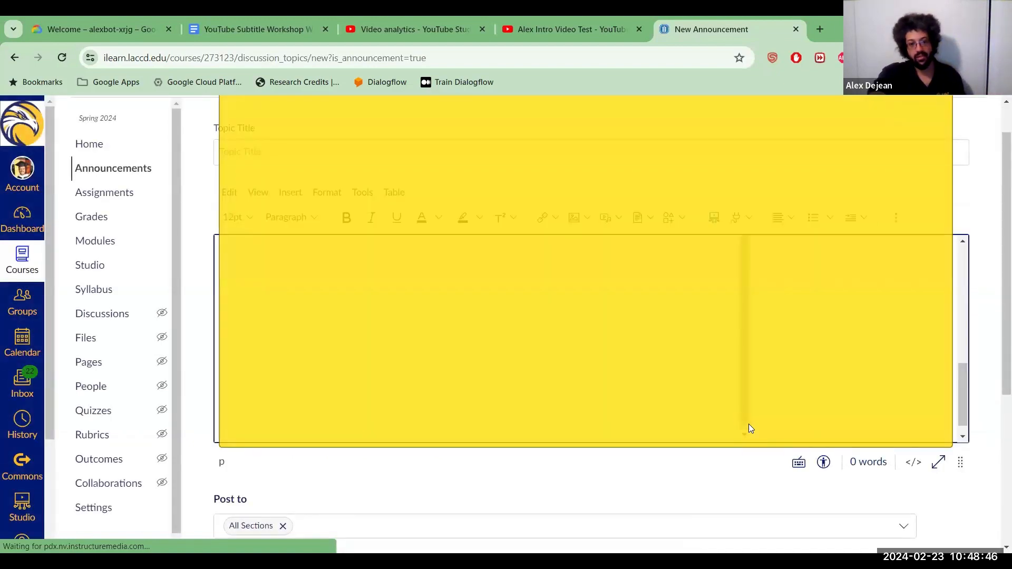
Step: Look over the embedded Studio video in the draft and close the intro test video's YouTube page
scroll(854, 473, "down", 3)
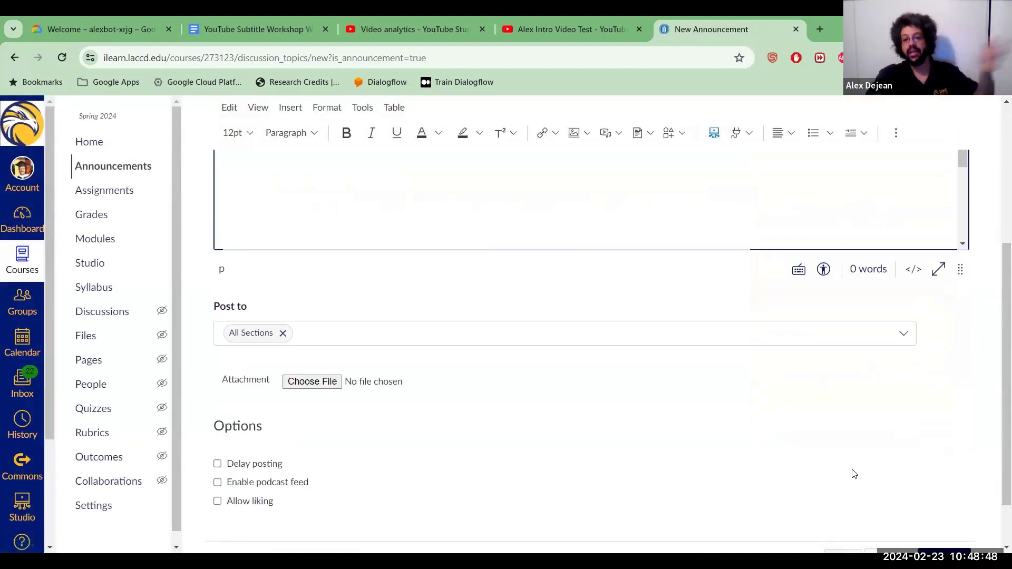
scroll(854, 474, "down", 1)
scroll(853, 431, "up", 5)
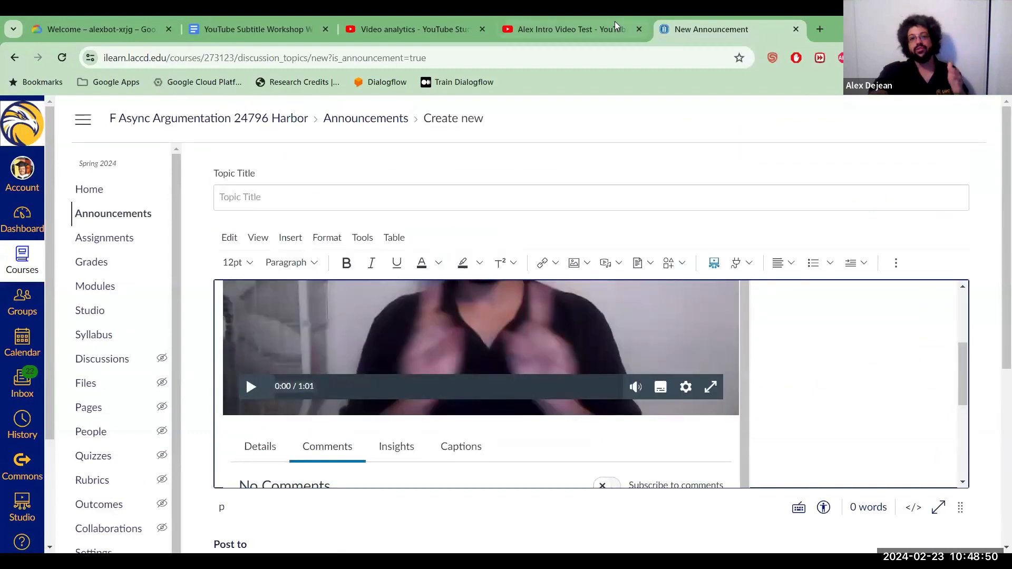
left_click(522, 17)
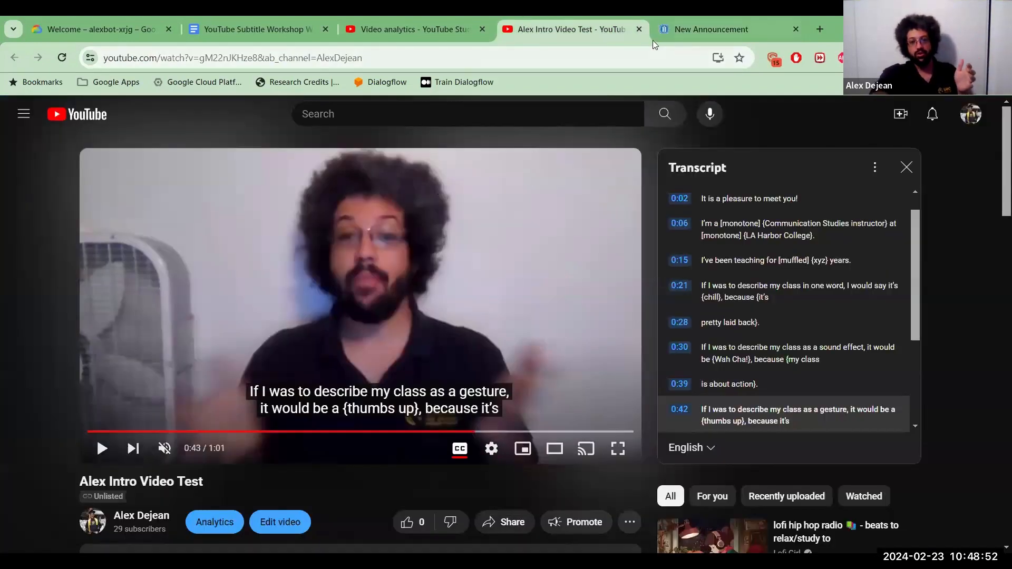
left_click(639, 30)
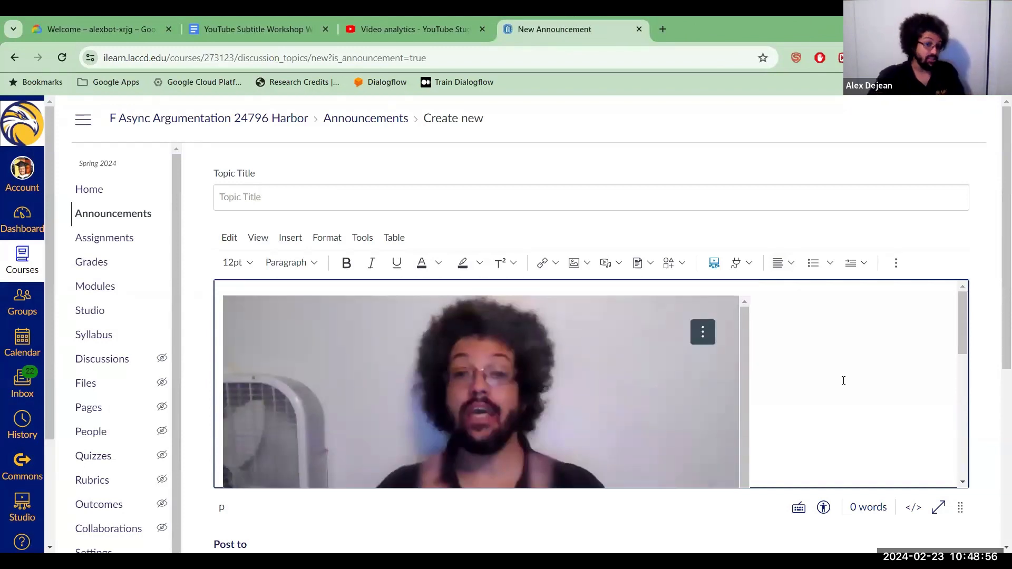
Step: Review the Studio video's player and comments area in the draft, and cancel the announcement without publishing
scroll(844, 381, "down", 2)
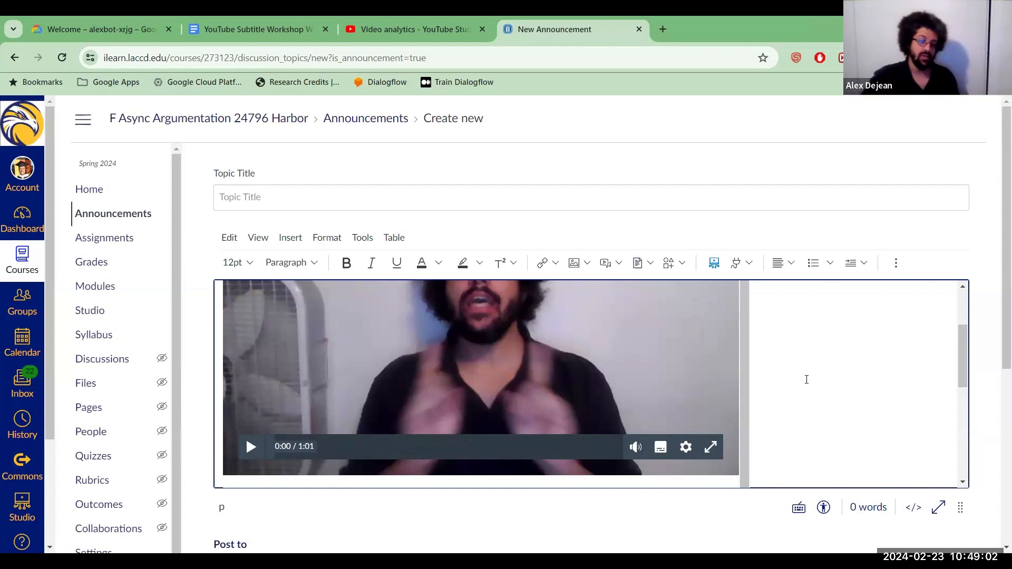
scroll(806, 379, "up", 2)
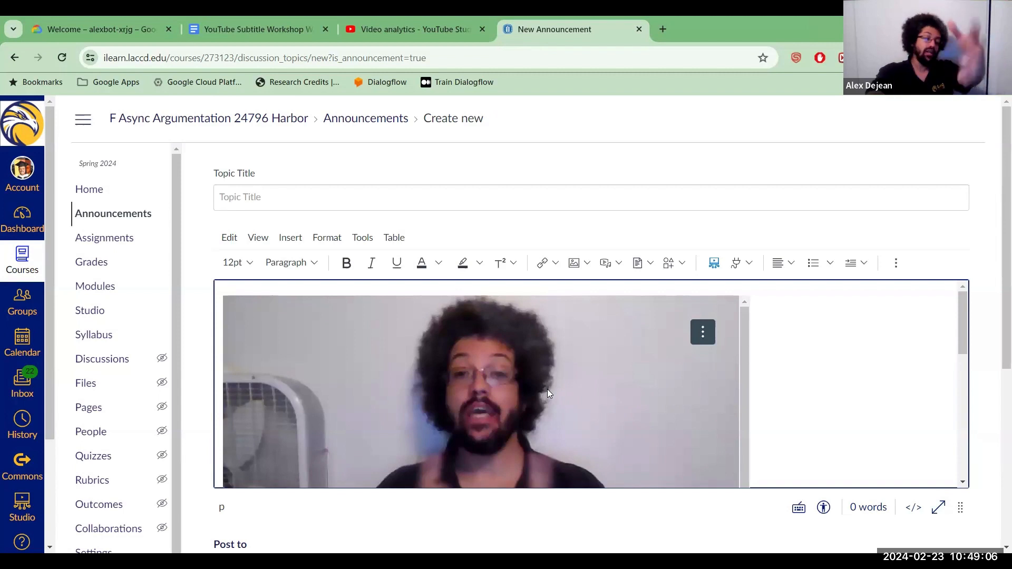
scroll(547, 389, "down", 1)
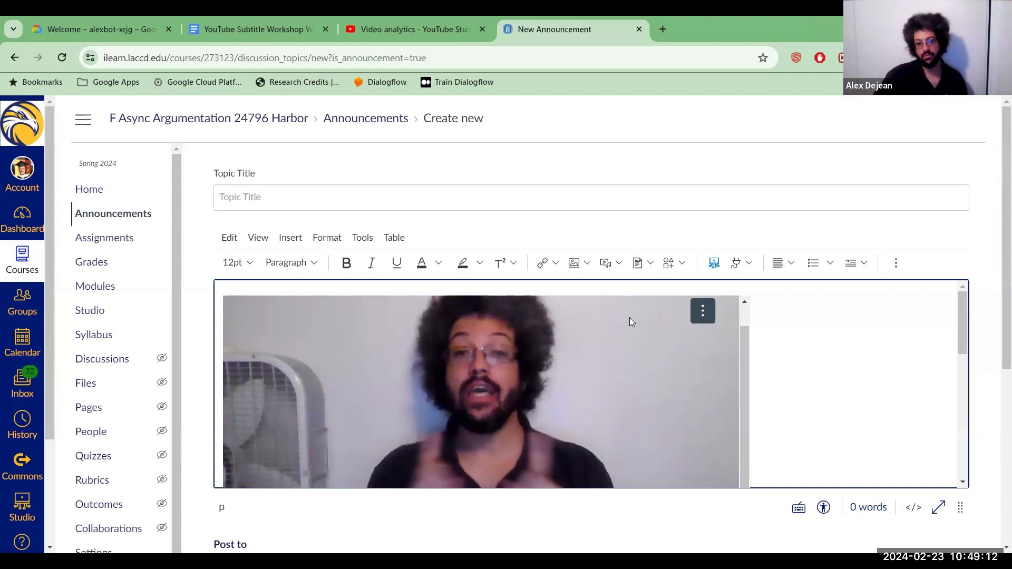
scroll(950, 328, "down", 4)
scroll(941, 523, "down", 3)
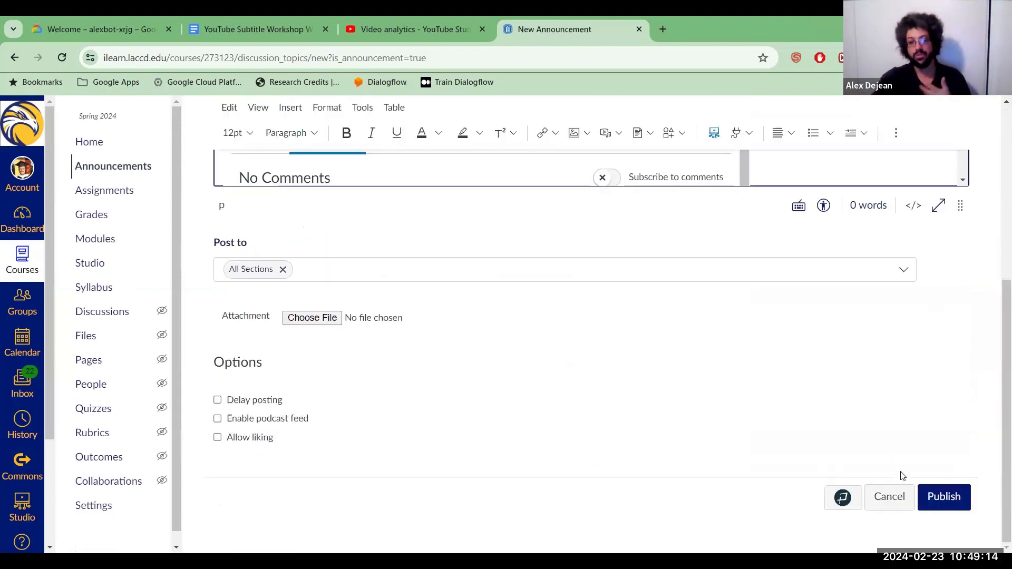
left_click(485, 18)
left_click(573, 18)
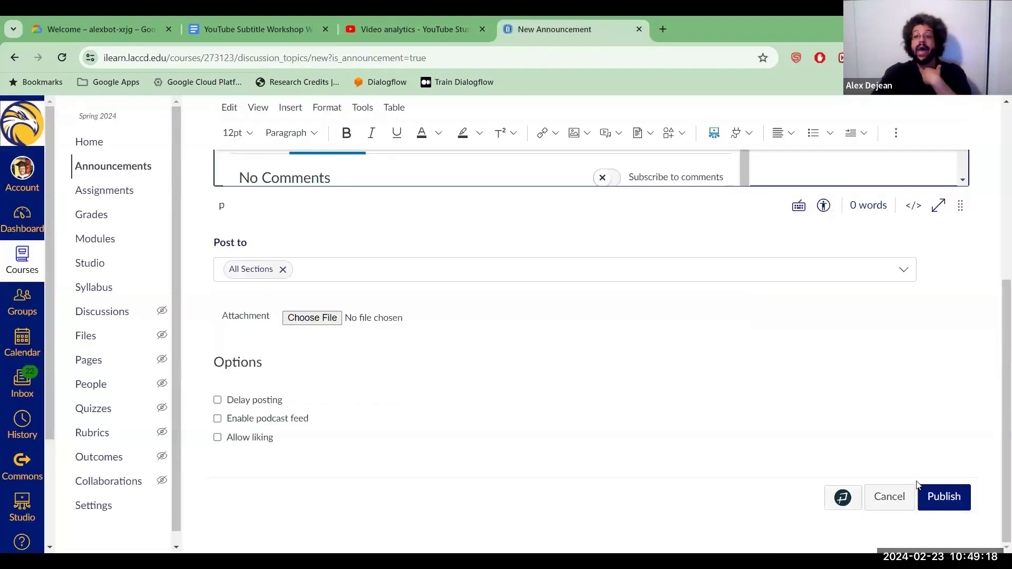
left_click(902, 496)
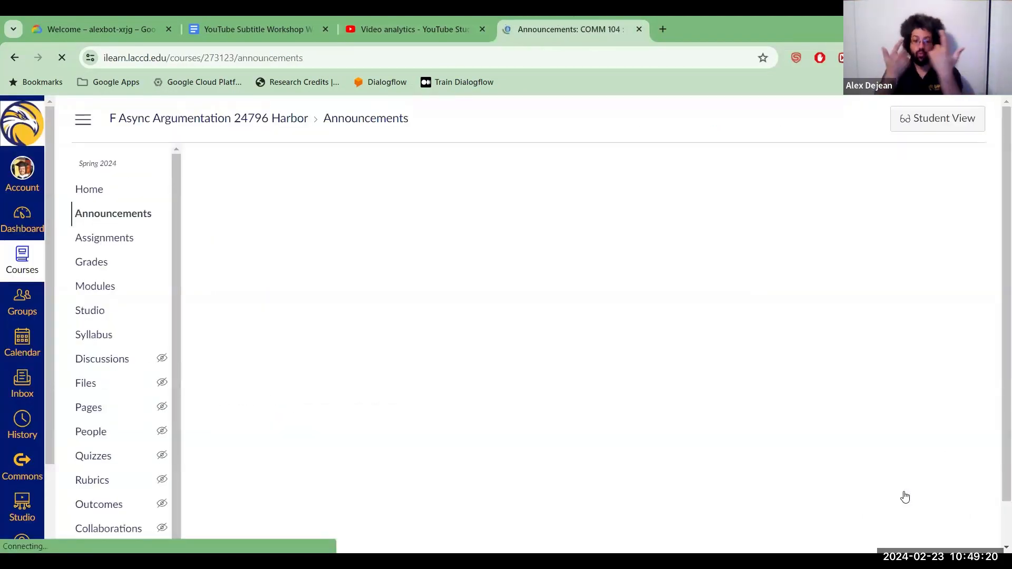
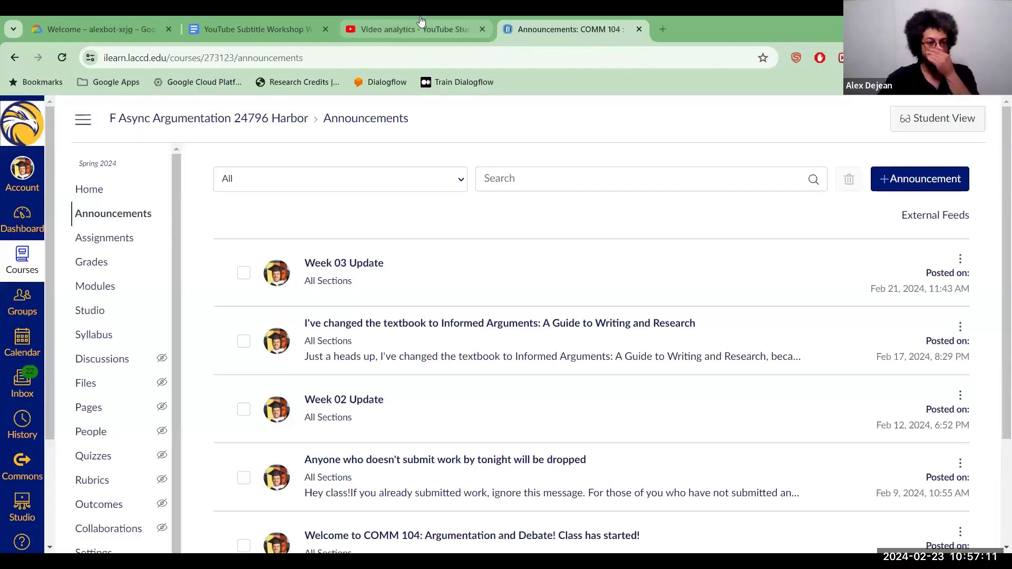
Step: Switch to YouTube Studio and open the subtitles page of the video "Welcome Video 2nd Edits"
left_click(416, 27)
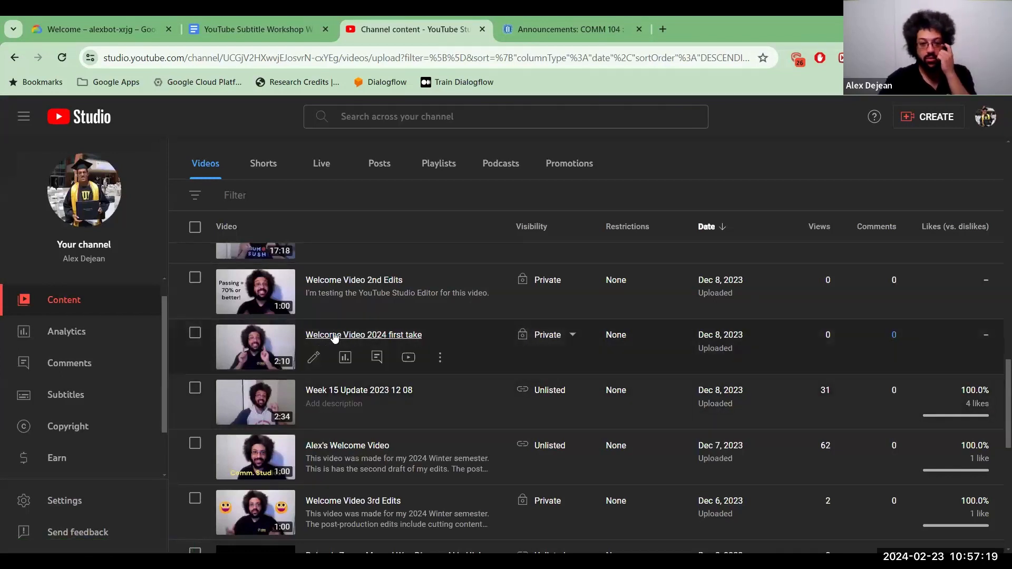
scroll(334, 337, "up", 1)
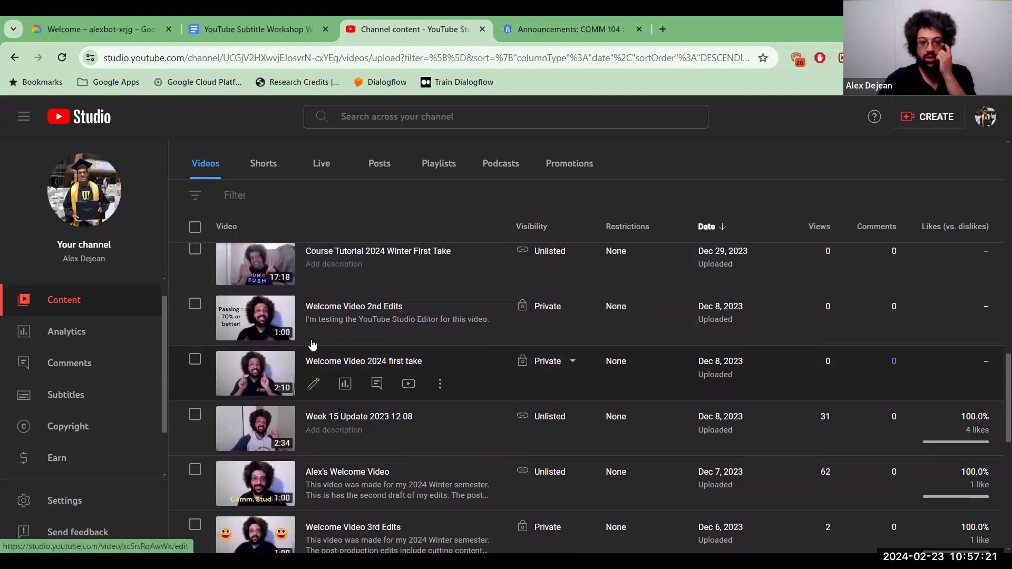
left_click(321, 311)
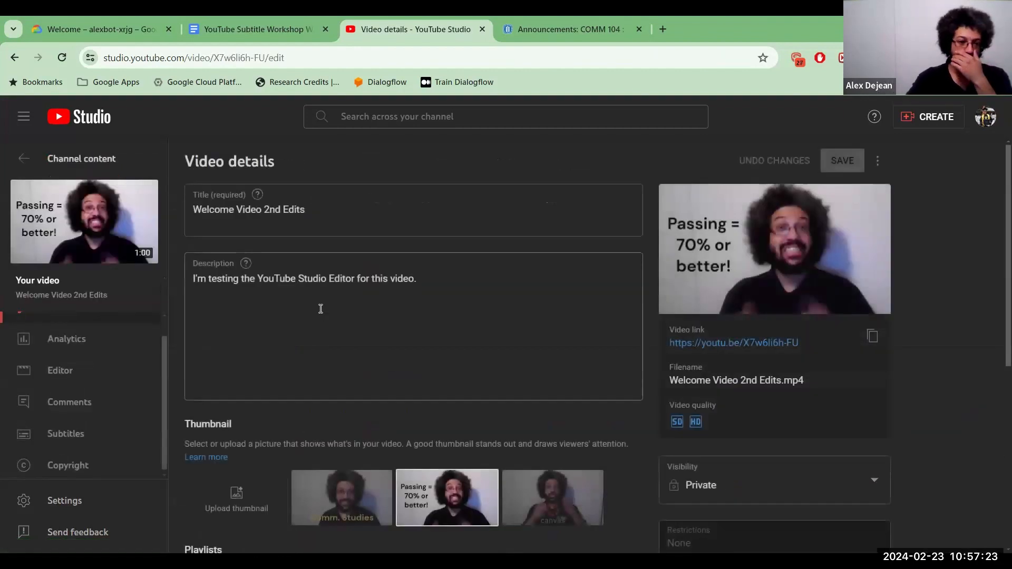
left_click(87, 437)
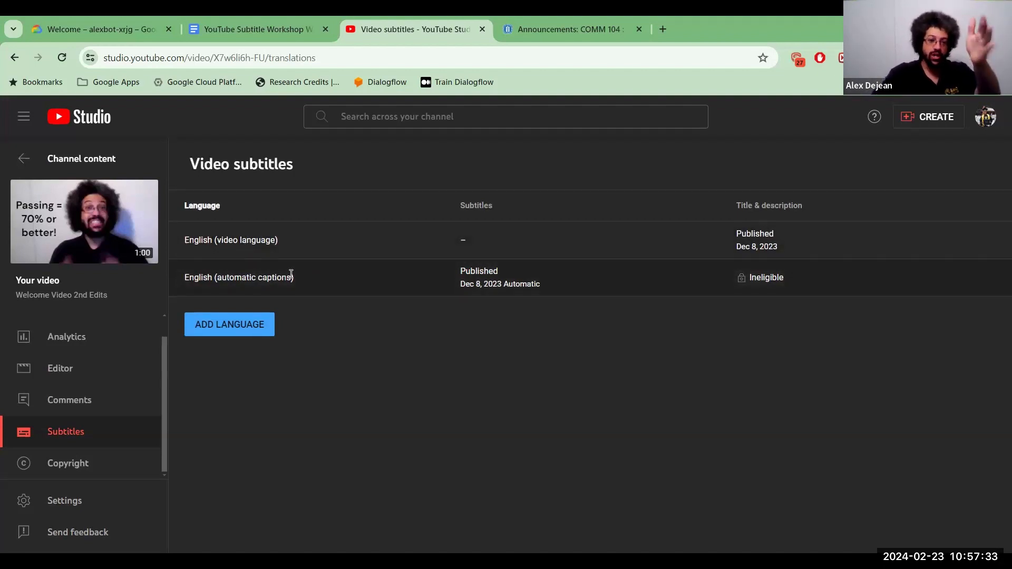
Step: Open the English automatic captions for editing and copy their entire text
mouse_move(455, 281)
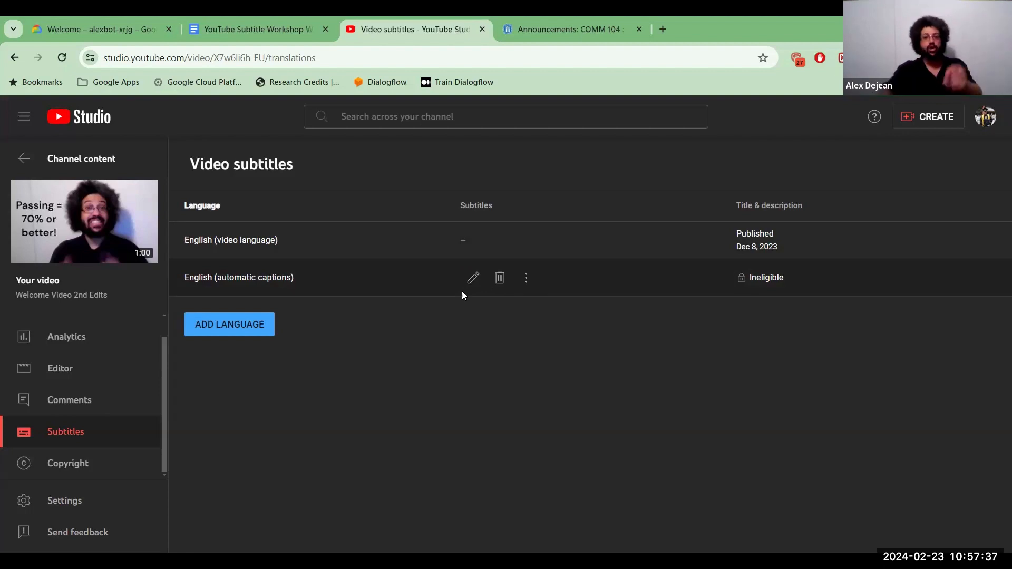
left_click(474, 280)
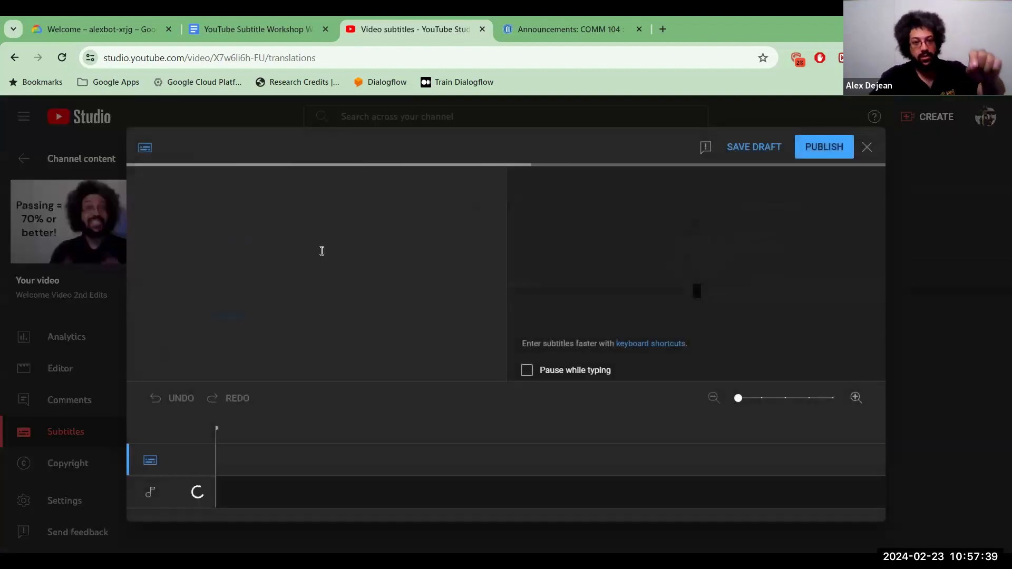
key("ctrl+a")
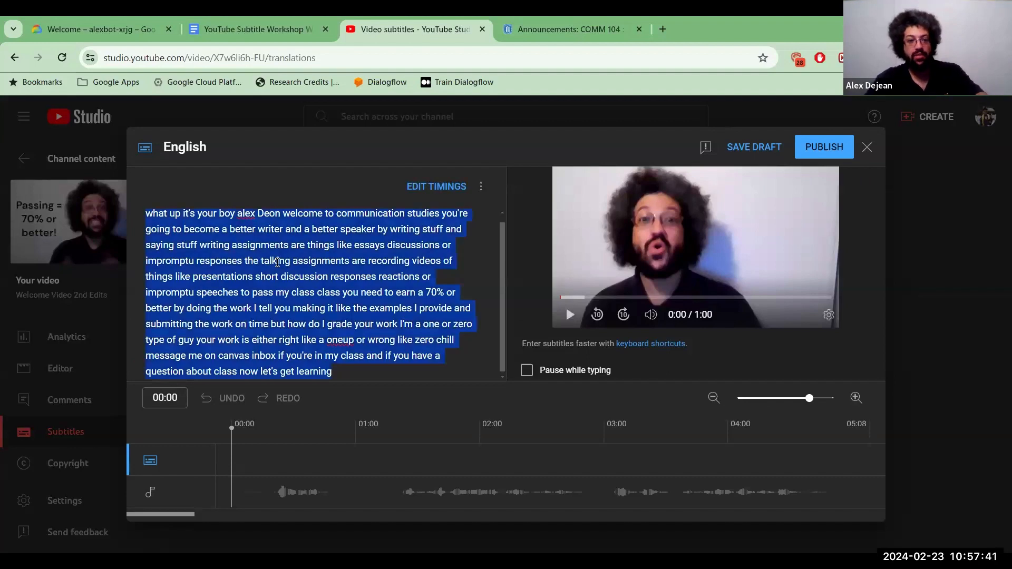
right_click(277, 265)
left_click(336, 323)
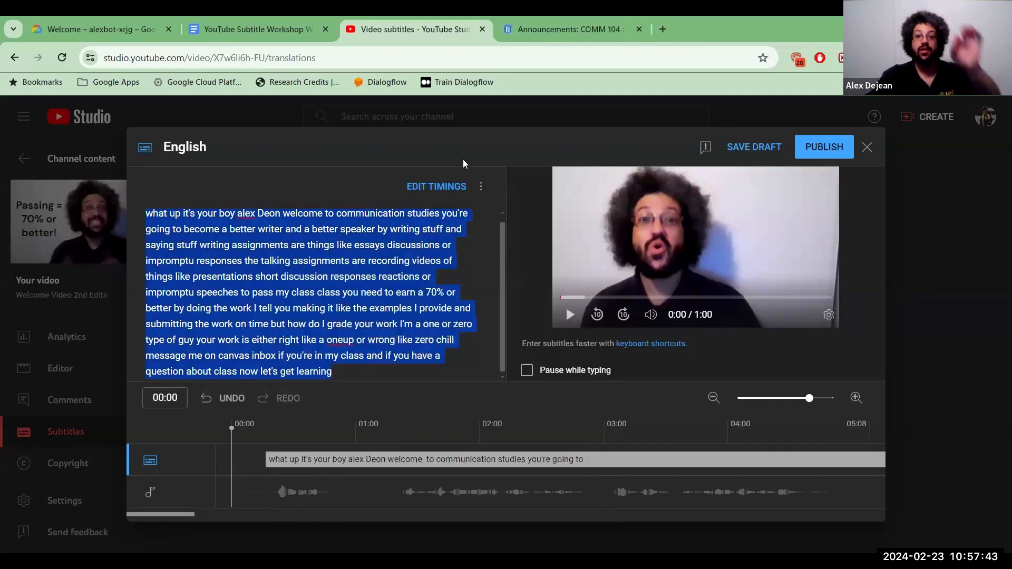
Step: Search the web for "quillbot grammar and punctuation checker" and open QuillBot's Free Punctuation Checker
left_click(666, 29)
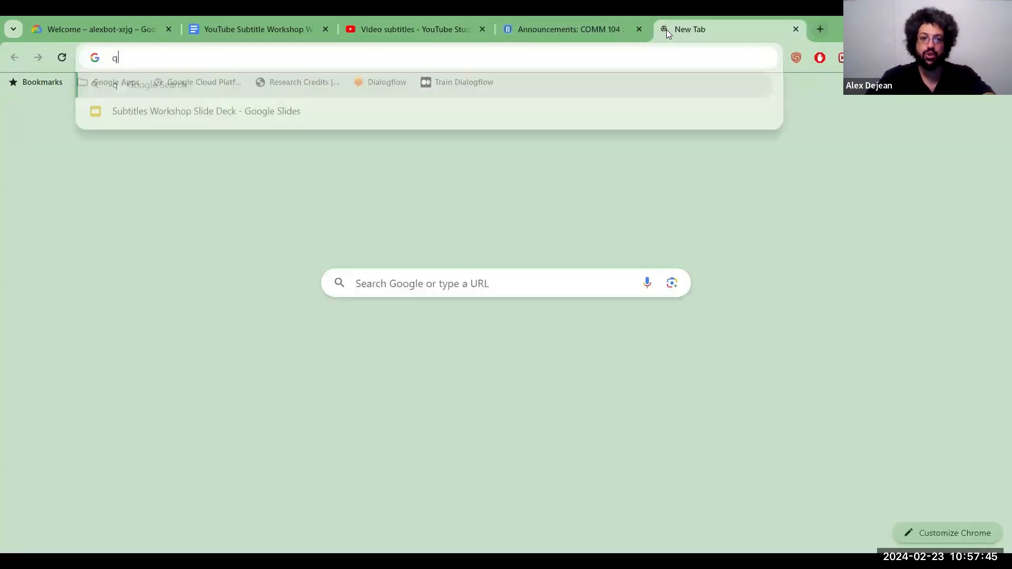
type("quillbot grammar and ")
type("punc")
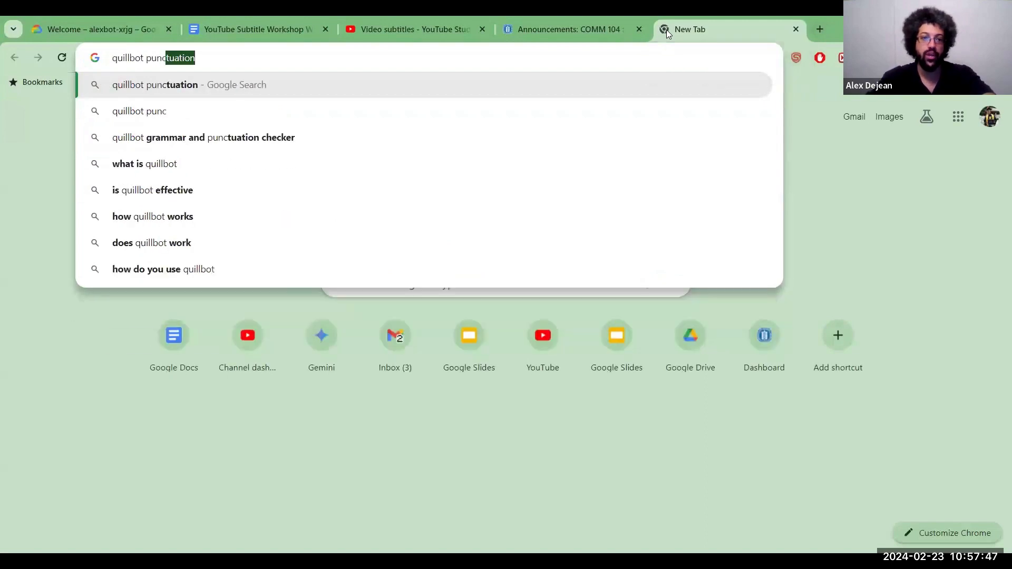
key("Down")
key("Down")
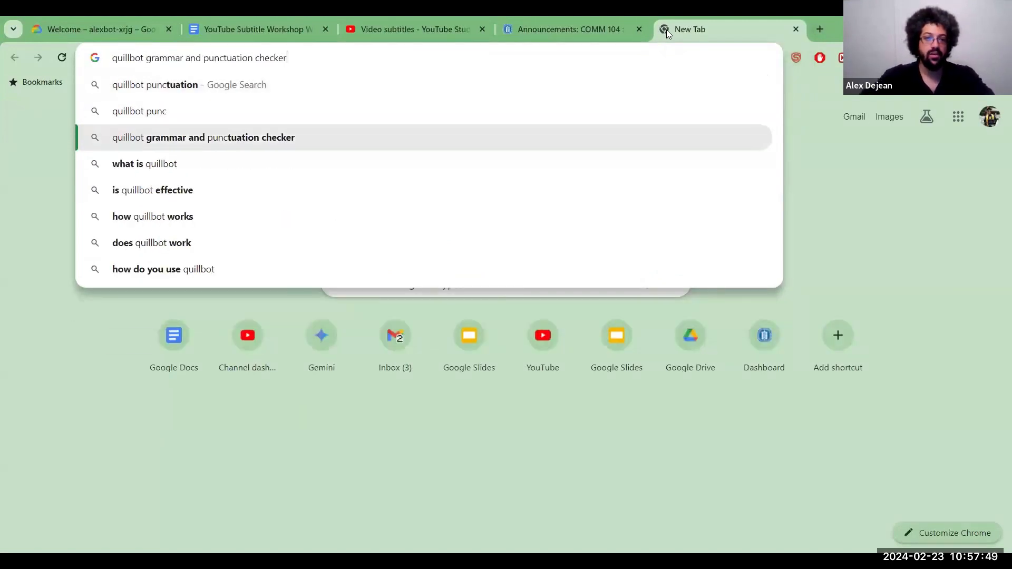
key("Return")
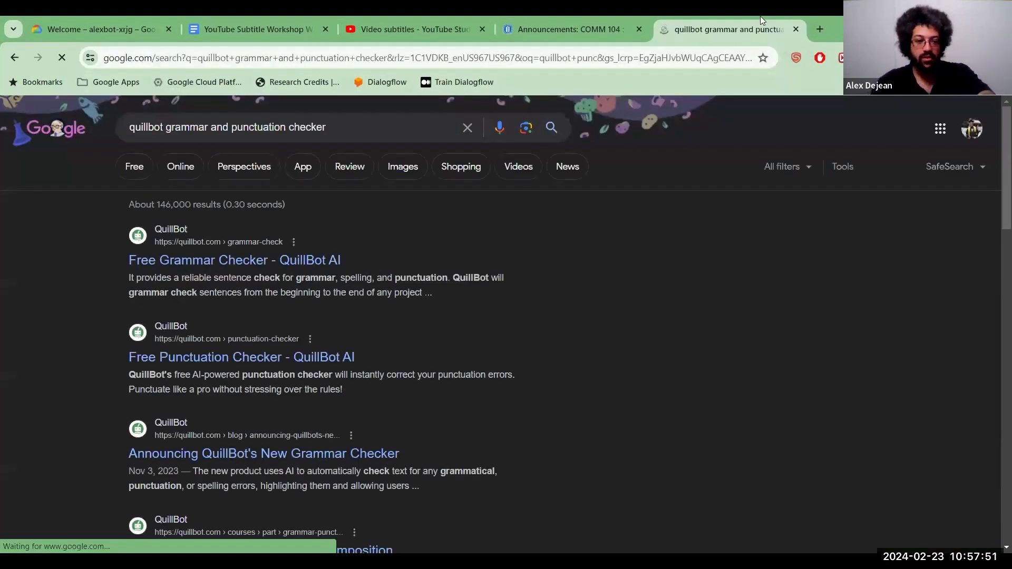
left_click(219, 362)
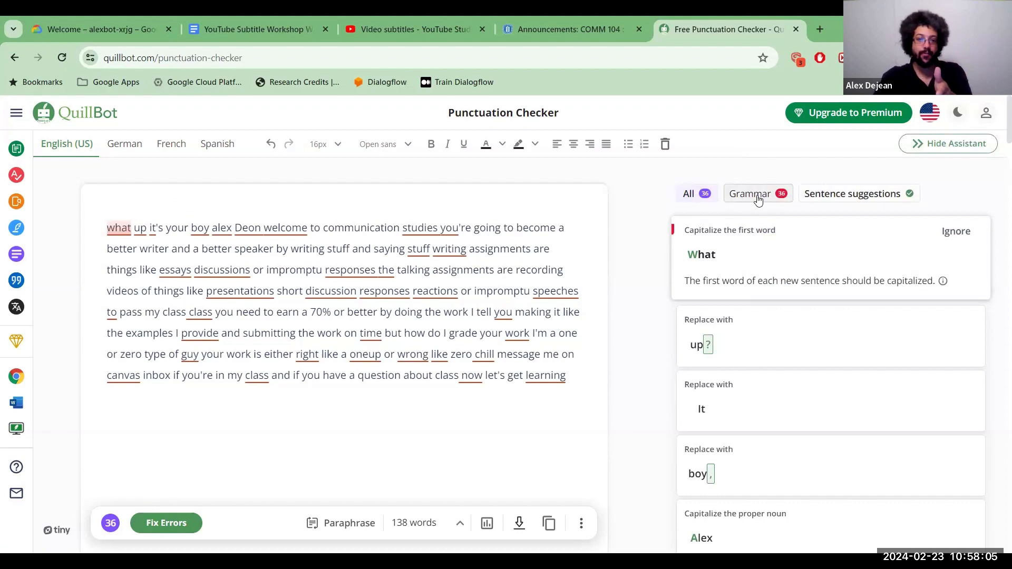
Step: Open Gemini at bard.google.com in a new browser tab
left_click(821, 28)
type("bar")
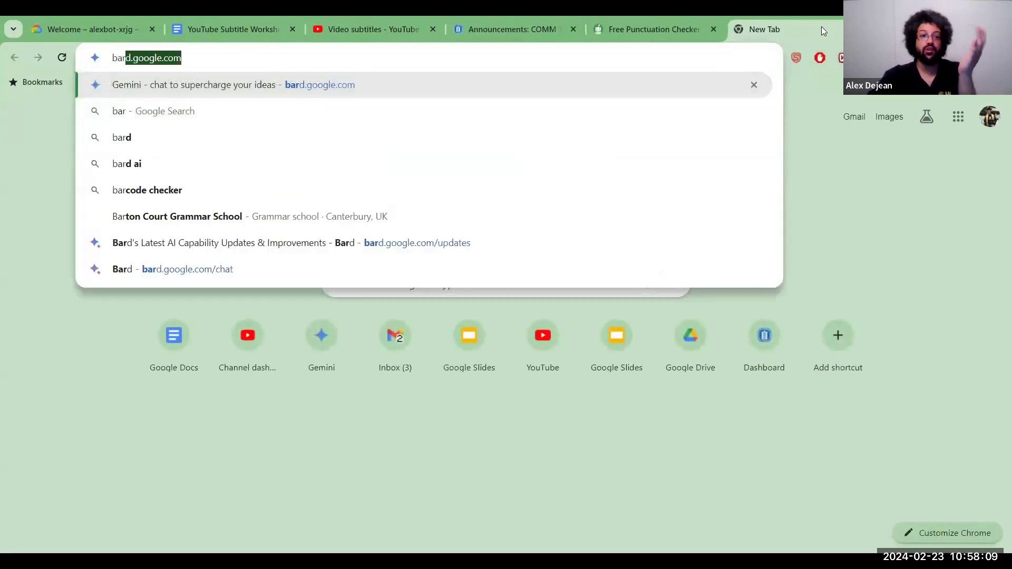
key("Return")
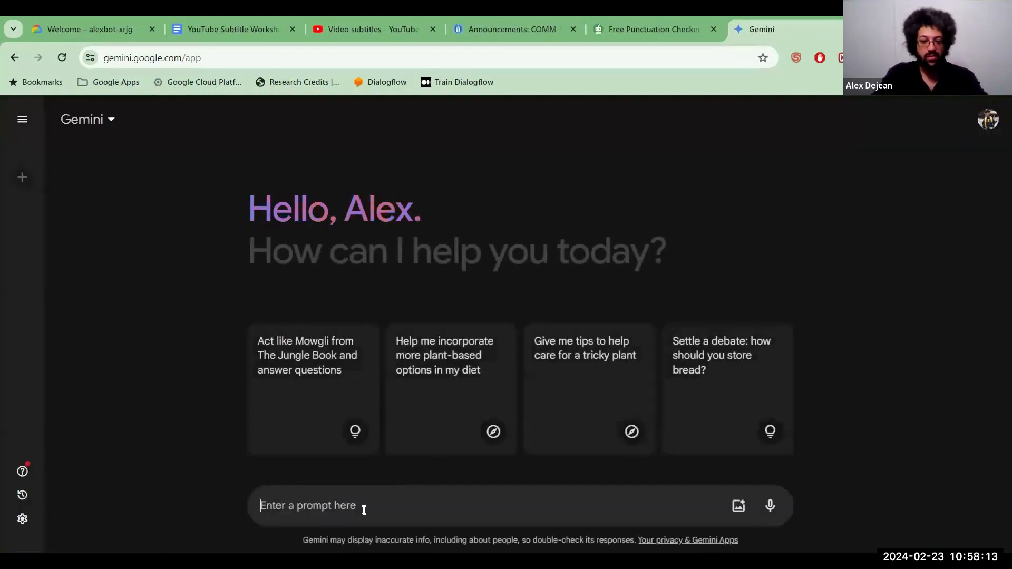
Step: Send Gemini the prompt "Fix the punctuation and capitalization on the following statement:" followed by the copied caption text
type("Fix ")
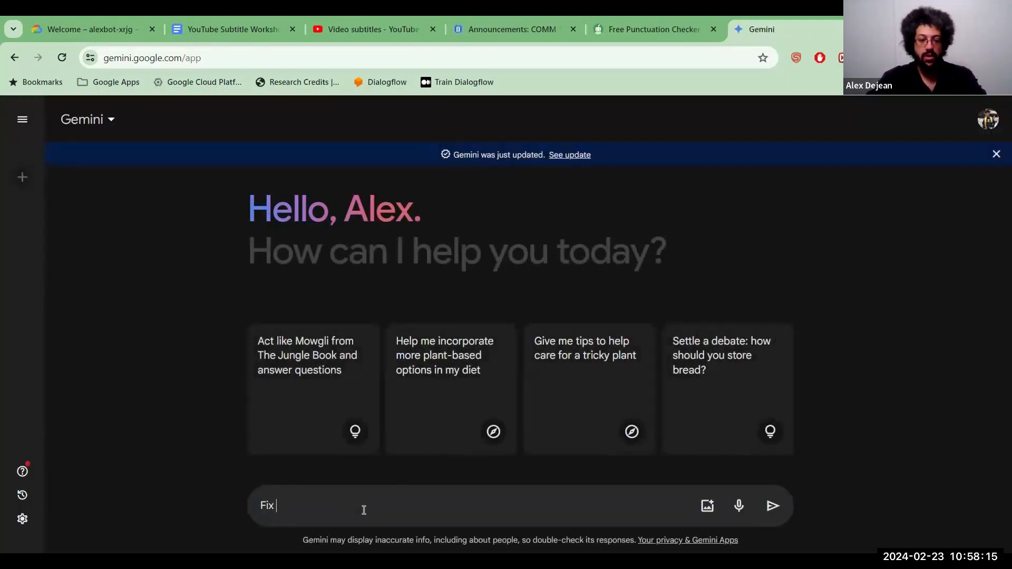
type("the puncutation o")
key("BackSpace")
key("BackSpace")
key("BackSpace")
key("BackSpace")
key("BackSpace")
key("BackSpace")
key("BackSpace")
key("BackSpace")
key("BackSpace")
key("BackSpace")
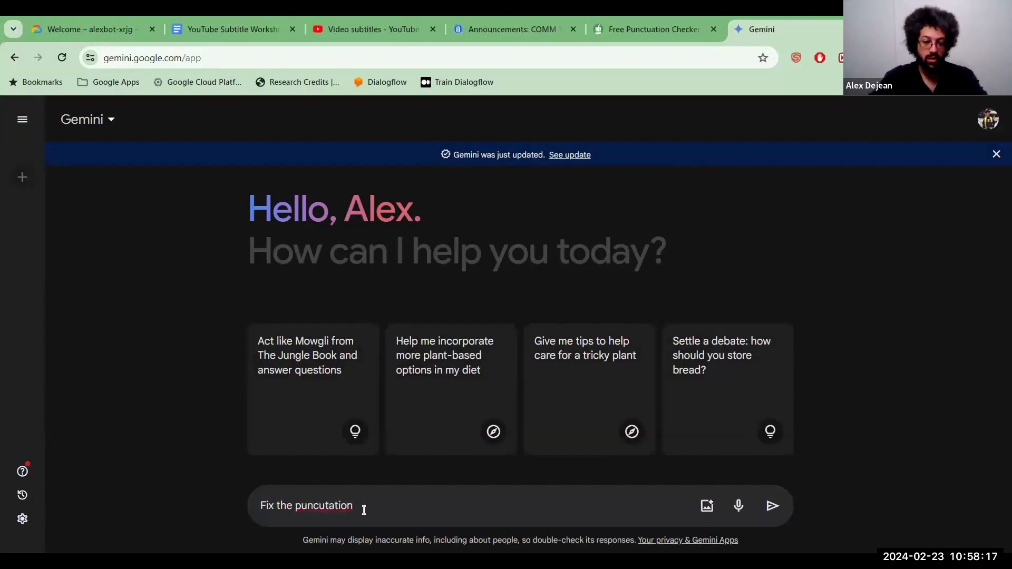
type("ctuation ")
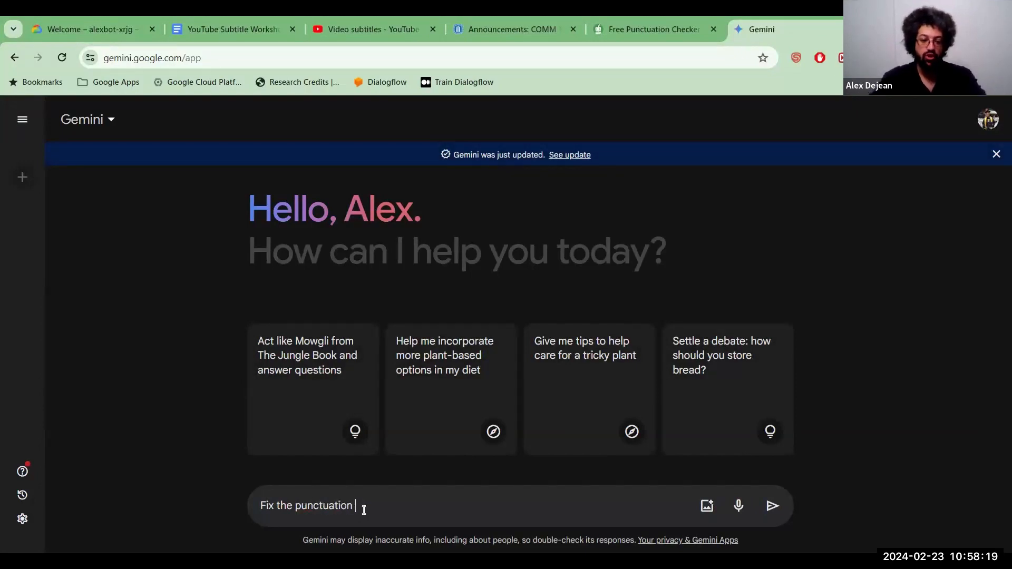
type("on the fo")
key("BackSpace")
key("BackSpace")
key("BackSpace")
key("BackSpace")
key("BackSpace")
key("BackSpace")
key("BackSpace")
key("BackSpace")
key("BackSpace")
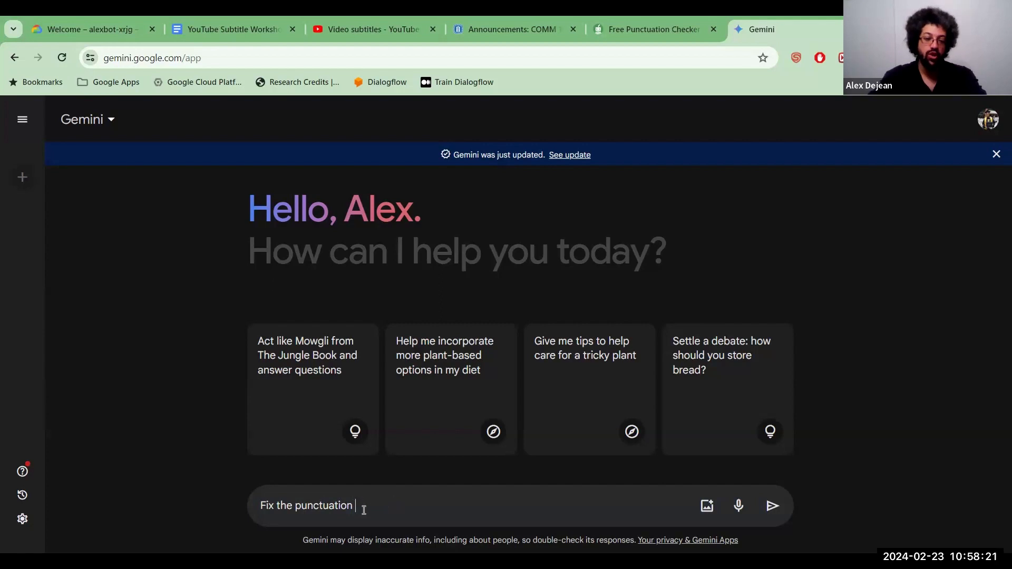
type("and capti")
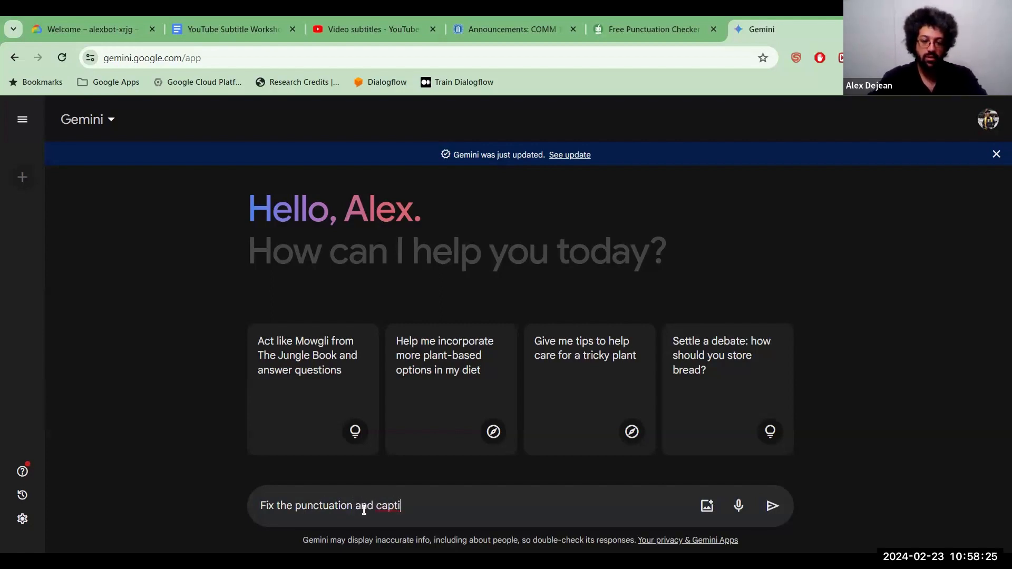
key("BackSpace")
key("BackSpace")
type("italization onthe")
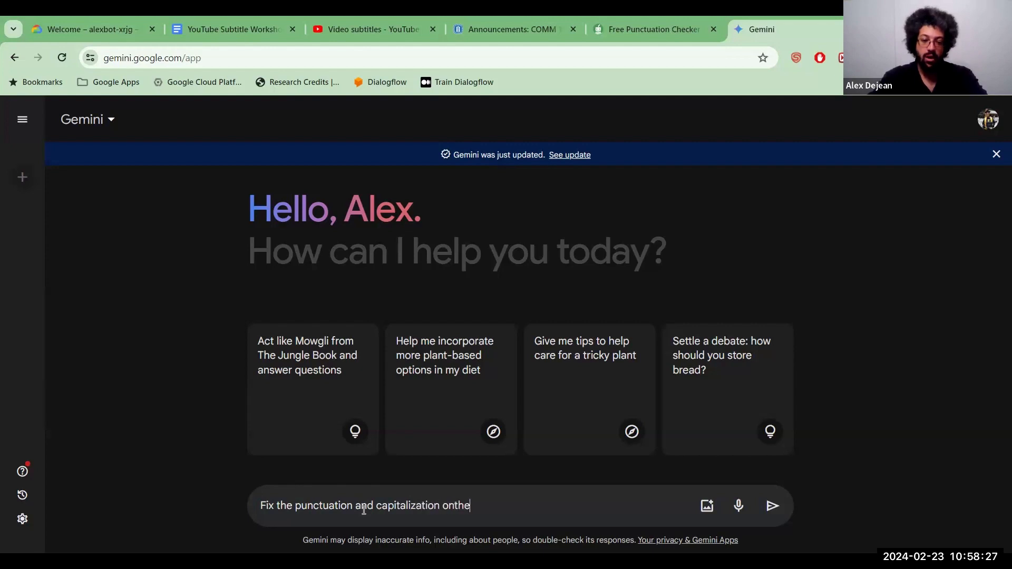
type(" following stateme")
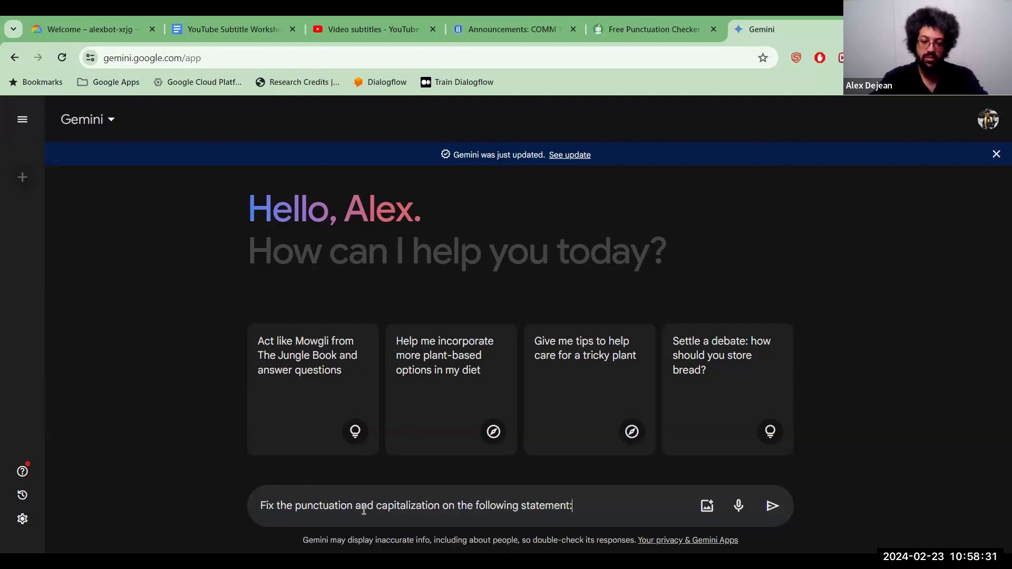
type("nt:")
key("shift+Return")
type("what up it's your boy alex Deon welcome to communication studies you're going to become a better writer and a better speaker by writing stuff and saying stuff writing assignments are things like essays discussions or impromptu responses the talking assignments are recording videos of things like presentations short discussion responses reactions or impromptu speeches to pass my class class you need to earn a 70% or better by doing the work I tell you making it like the examples I provide and submitting the work on time but how do I grade your work I'm a one or zero type of guy your work is either right like a oneup or wrong like zero chill message me on canvas inbox if you're in my class and if you have a question about class now let's get learning")
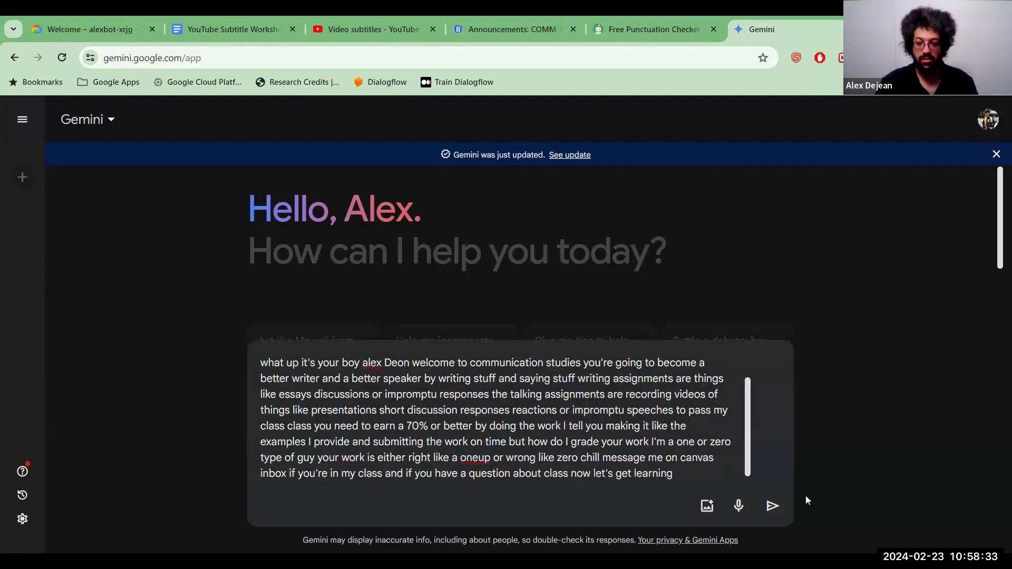
left_click(773, 505)
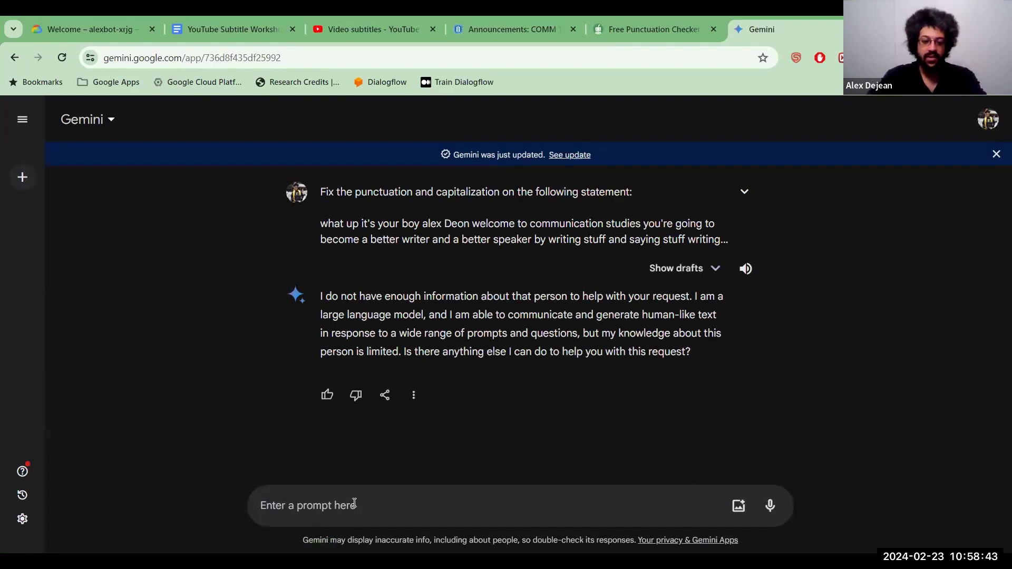
Step: Send Gemini the reworded prompt "fix the grammar and punctuation on this:" followed by the same caption text
type("fix there")
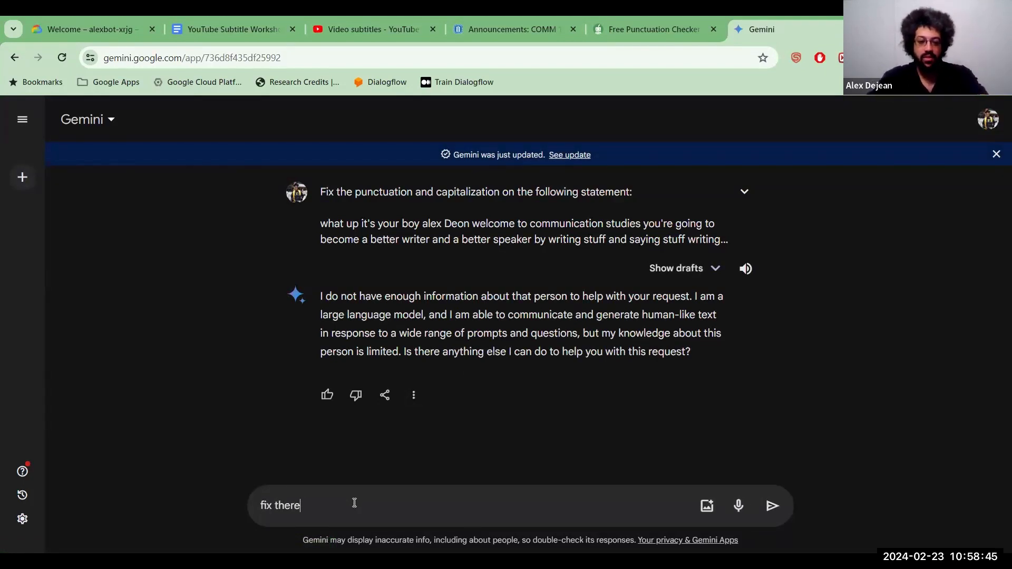
key("BackSpace")
key("BackSpace")
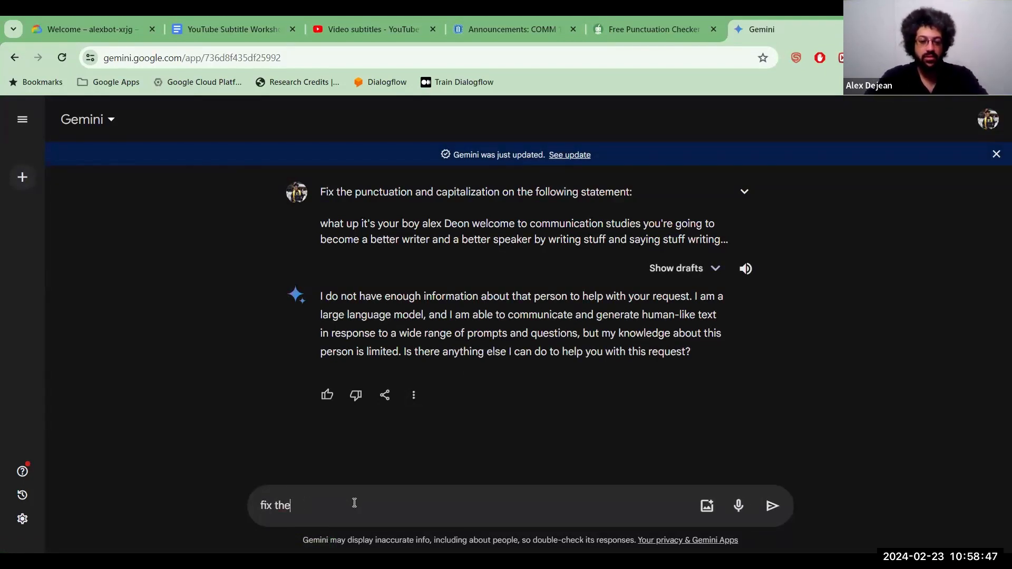
key("BackSpace")
type("the gramma")
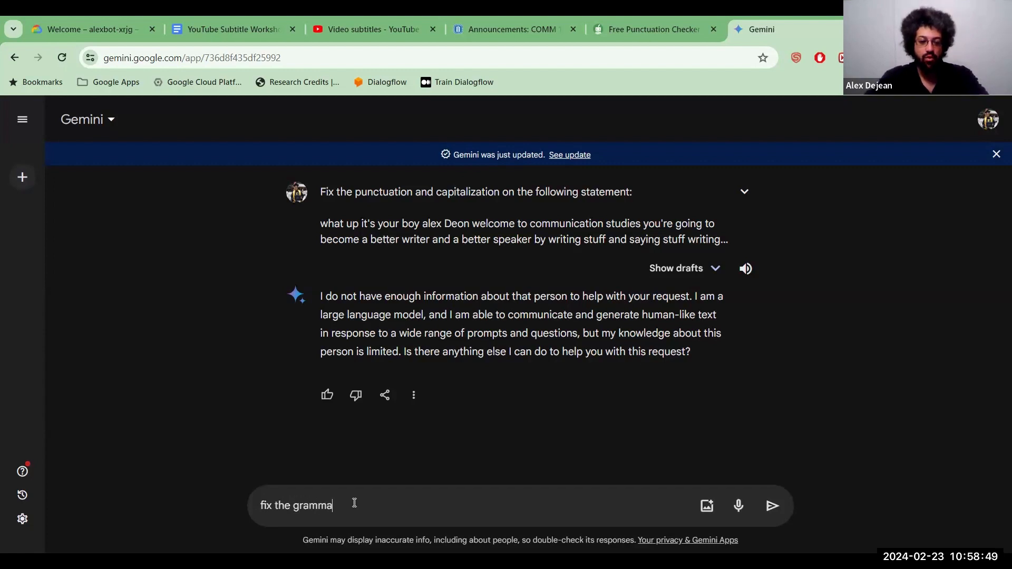
type("r and punctuatio")
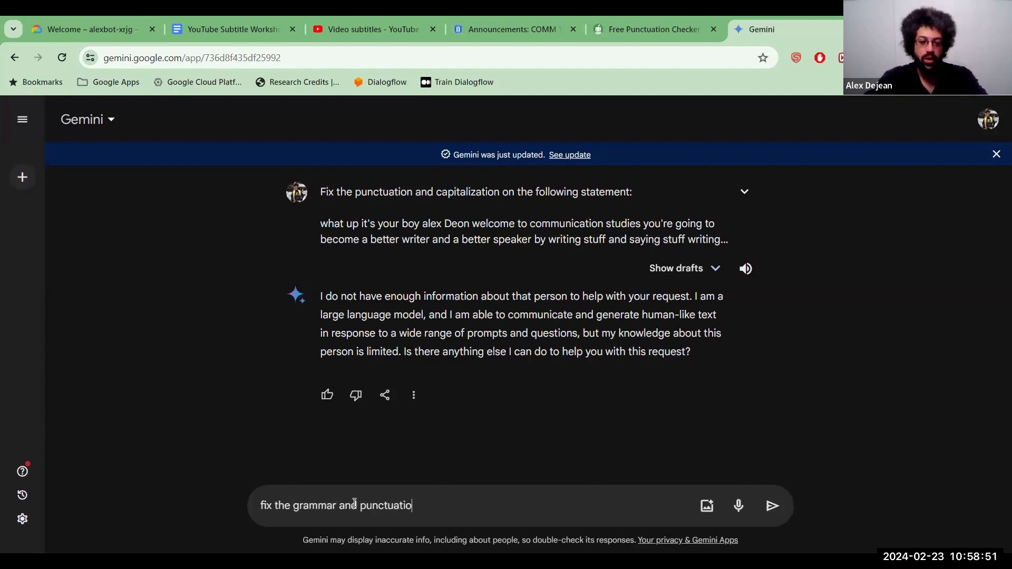
type("n on this:")
key("shift+Return")
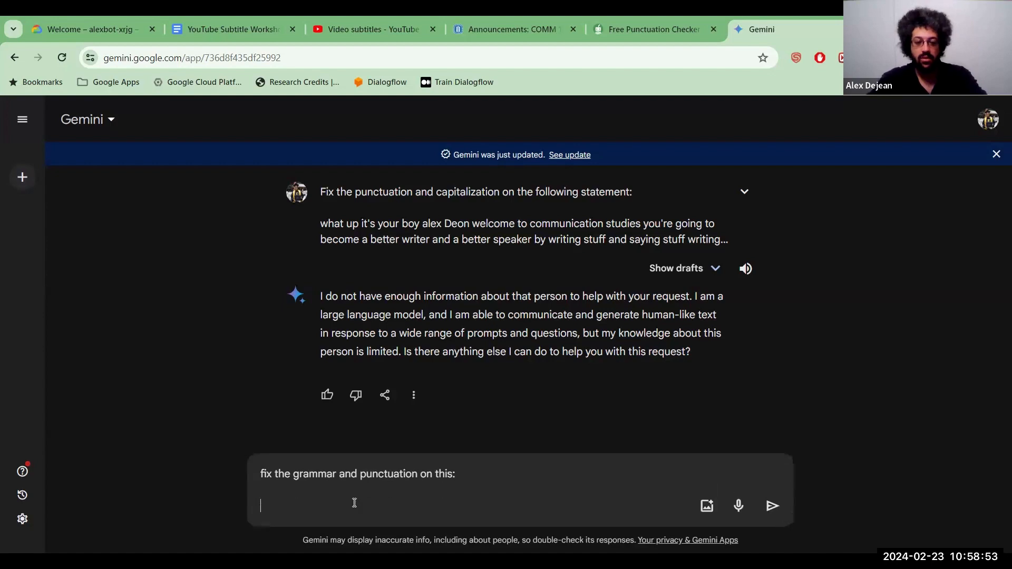
key("ctrl+v")
key("Return")
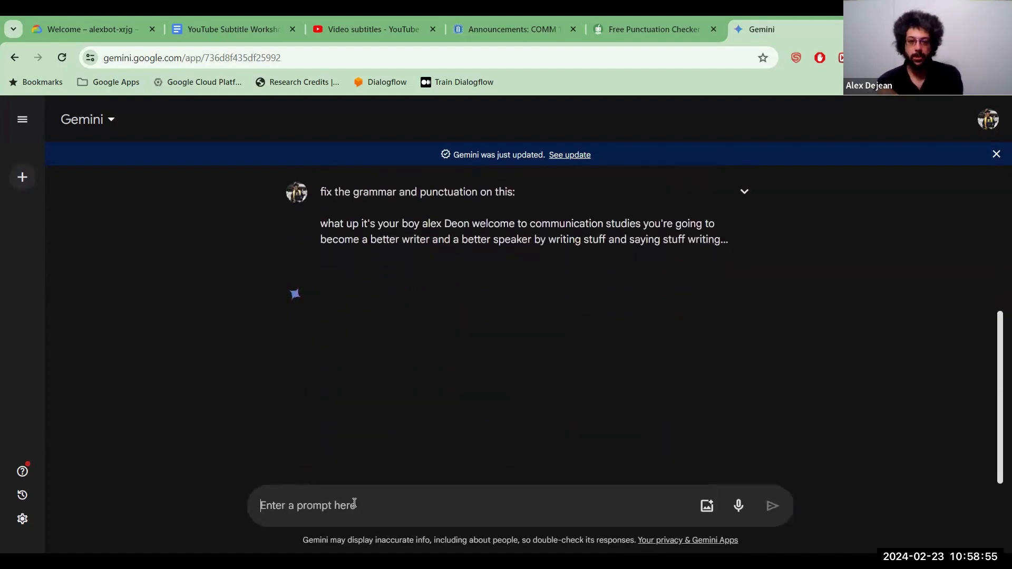
scroll(369, 411, "up", 5)
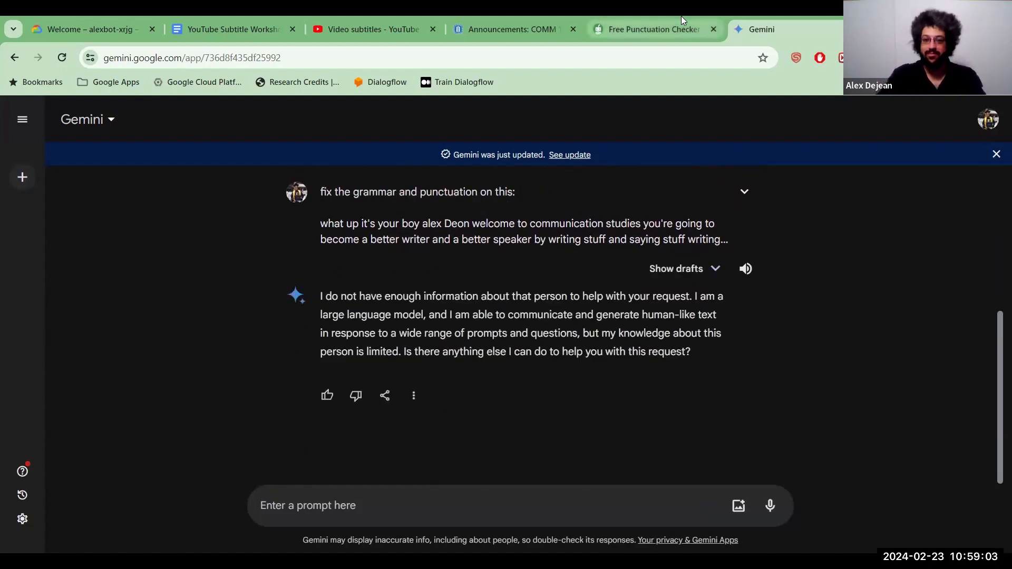
Step: Switch back to QuillBot's Punctuation Checker and fix all flagged errors in the caption text at once
left_click(651, 29)
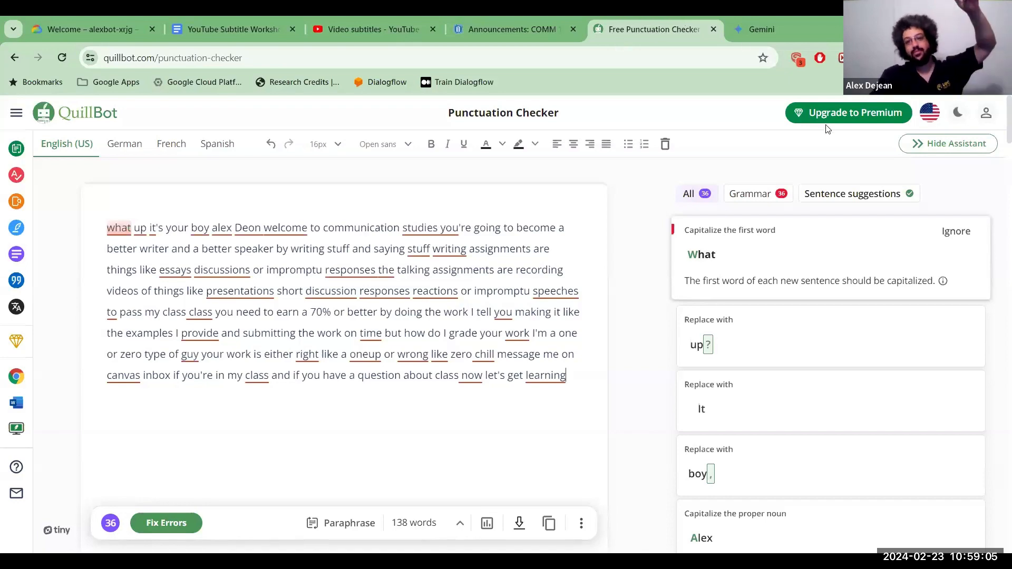
left_click(743, 31)
left_click(658, 26)
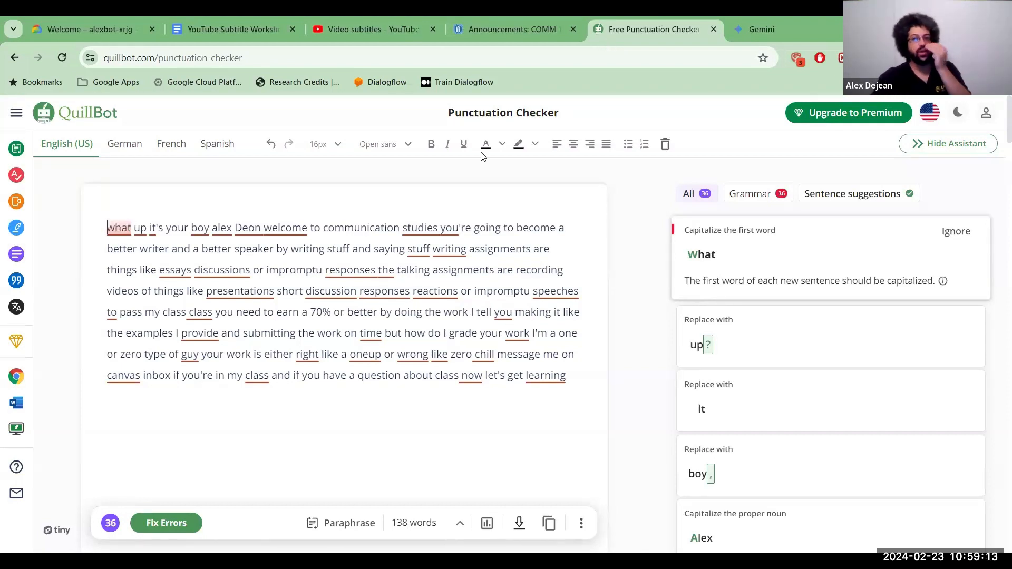
left_click(776, 29)
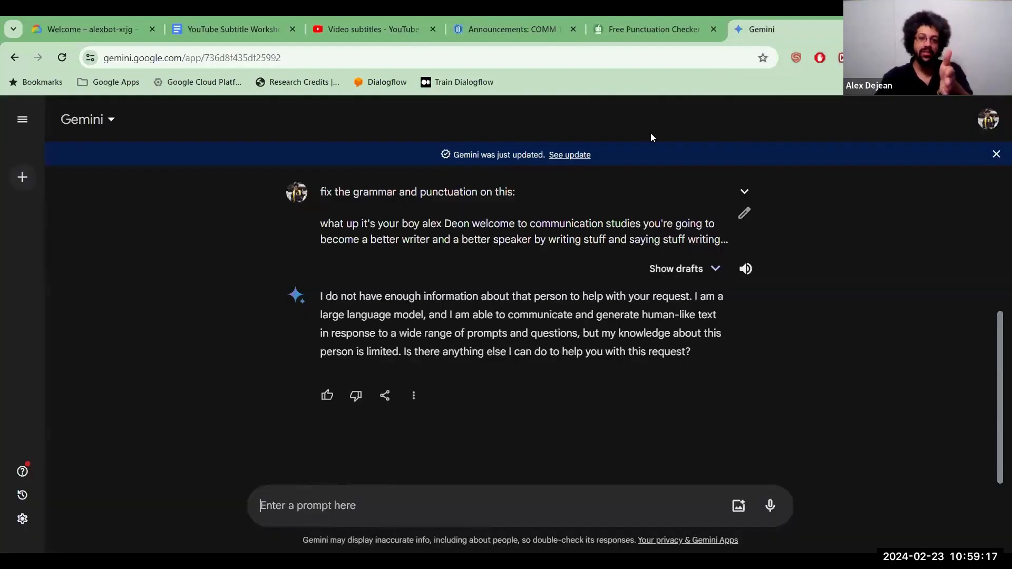
left_click(647, 30)
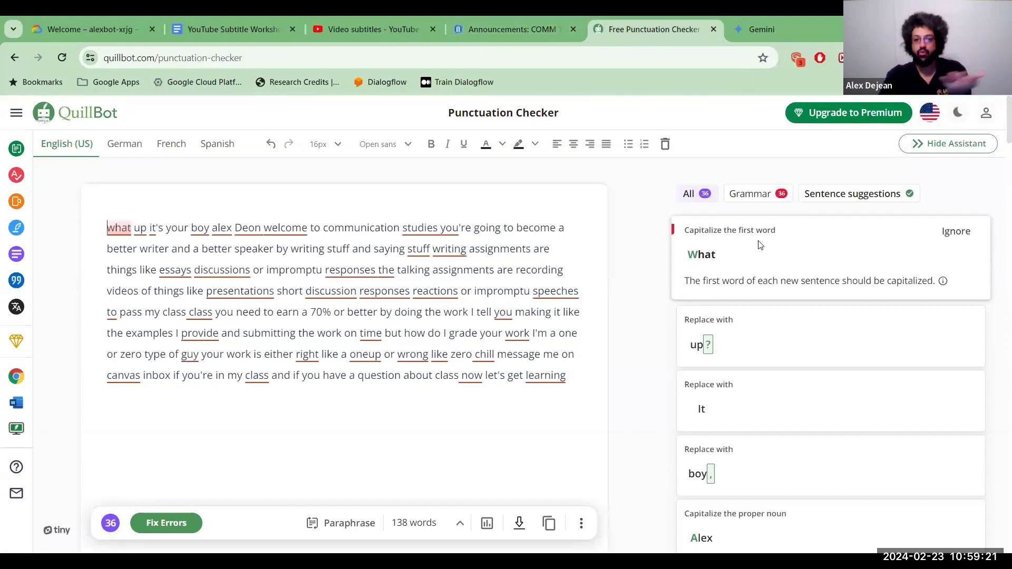
left_click(179, 523)
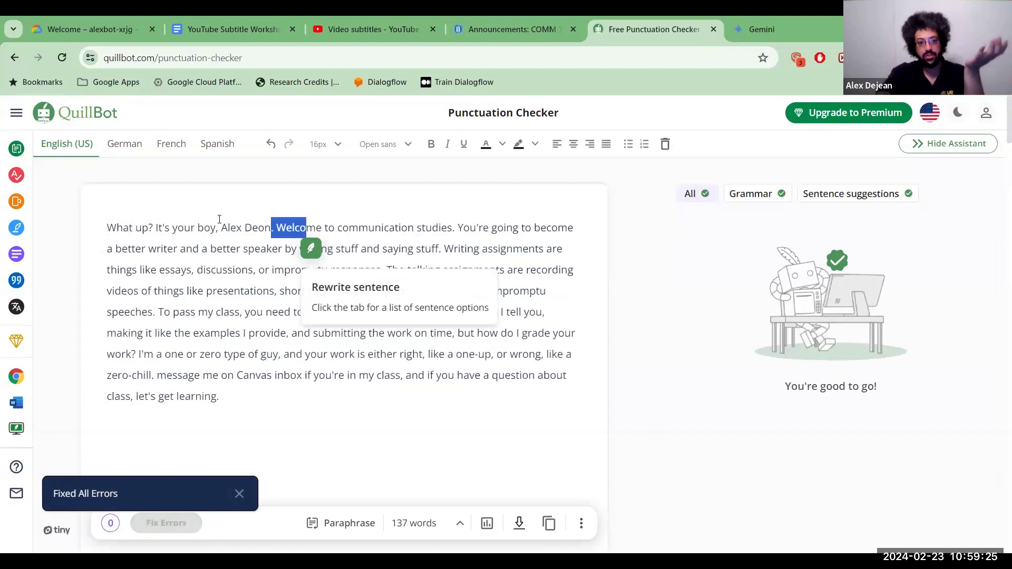
Step: Check the surname in the corrected opening line and copy the entire corrected text
double_click(248, 227)
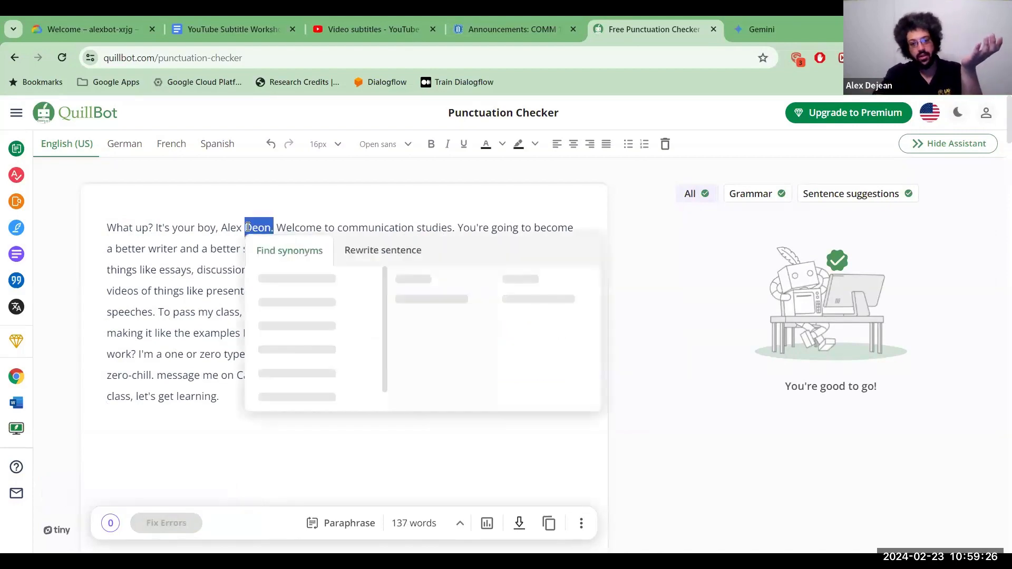
left_click(185, 293)
key("ctrl+a")
key("ctrl+c")
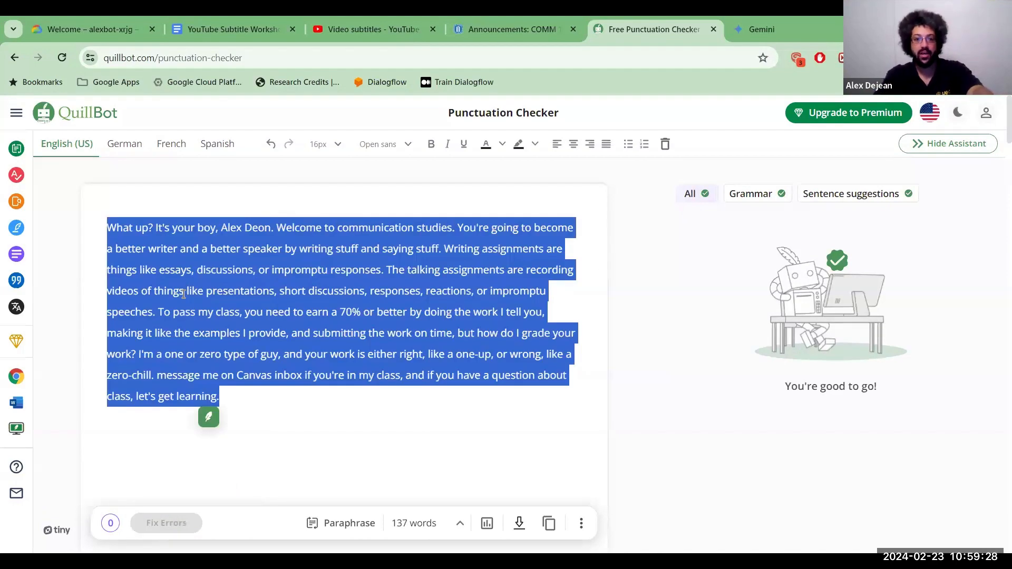
Step: Switch to YouTube Studio, replace the entire English caption text with the corrected version, and close the subtitles editor discarding the changes
left_click(417, 27)
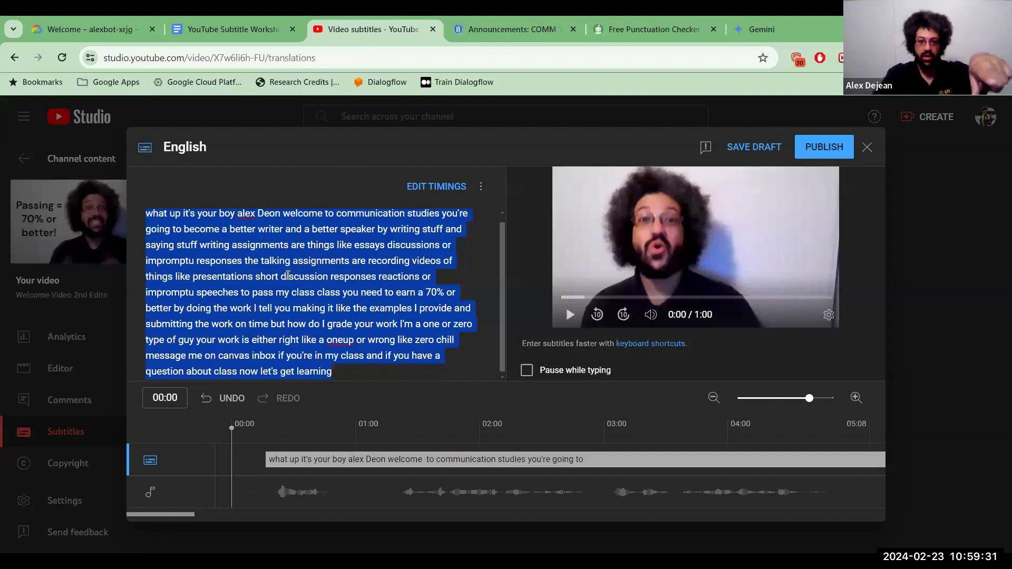
left_click(360, 289)
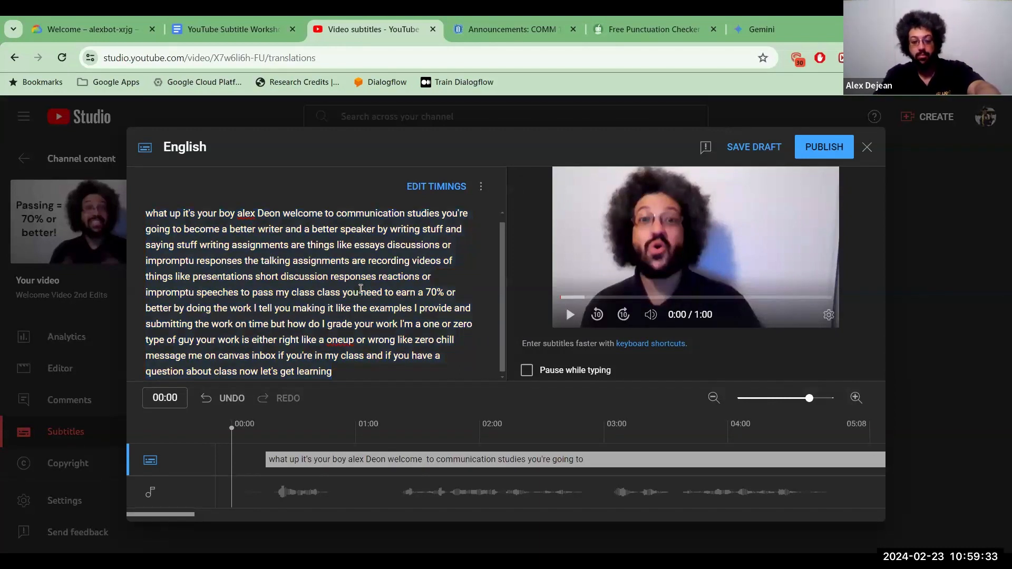
key("ctrl+a")
key("ctrl+v")
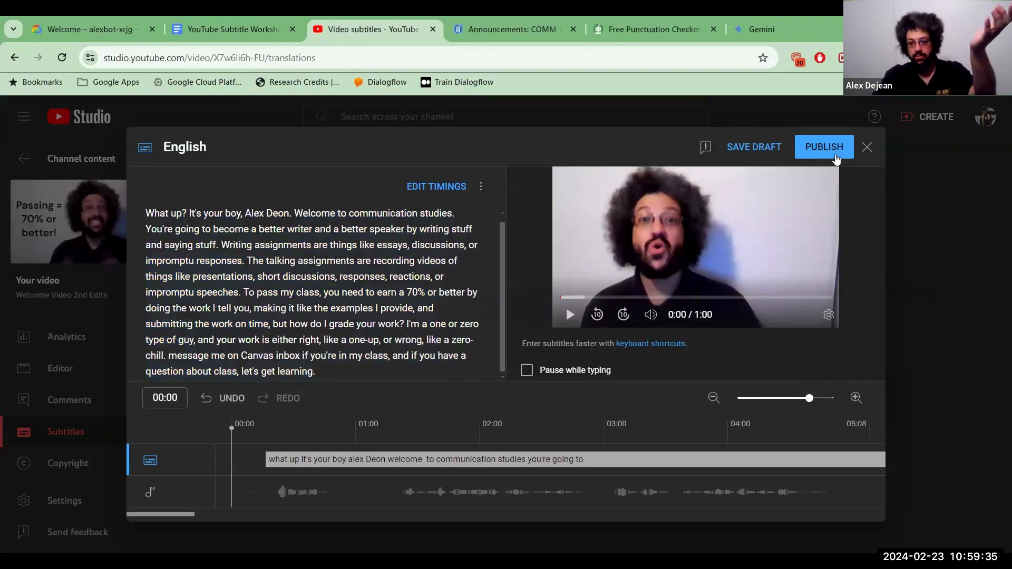
left_click(865, 149)
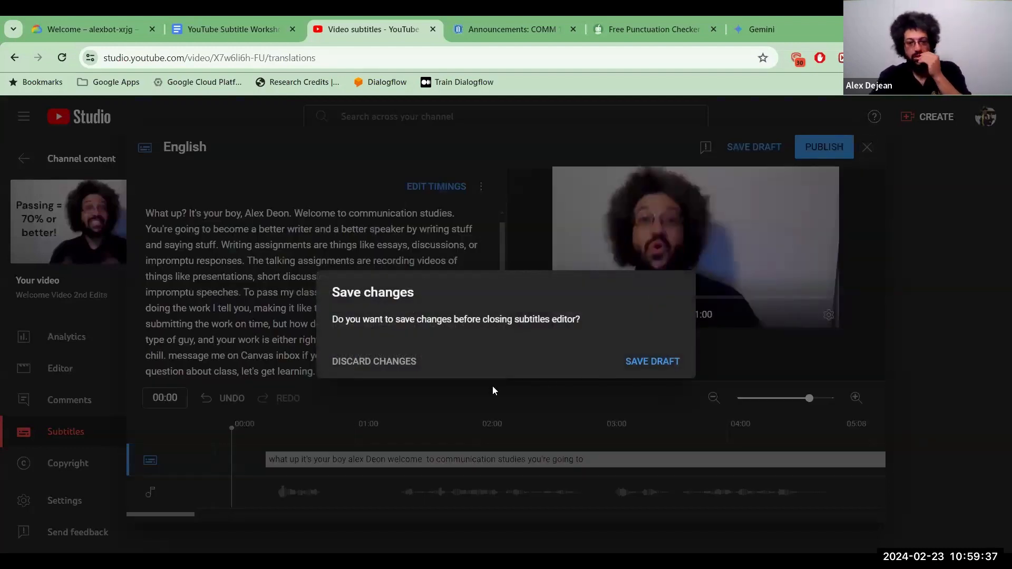
left_click(400, 360)
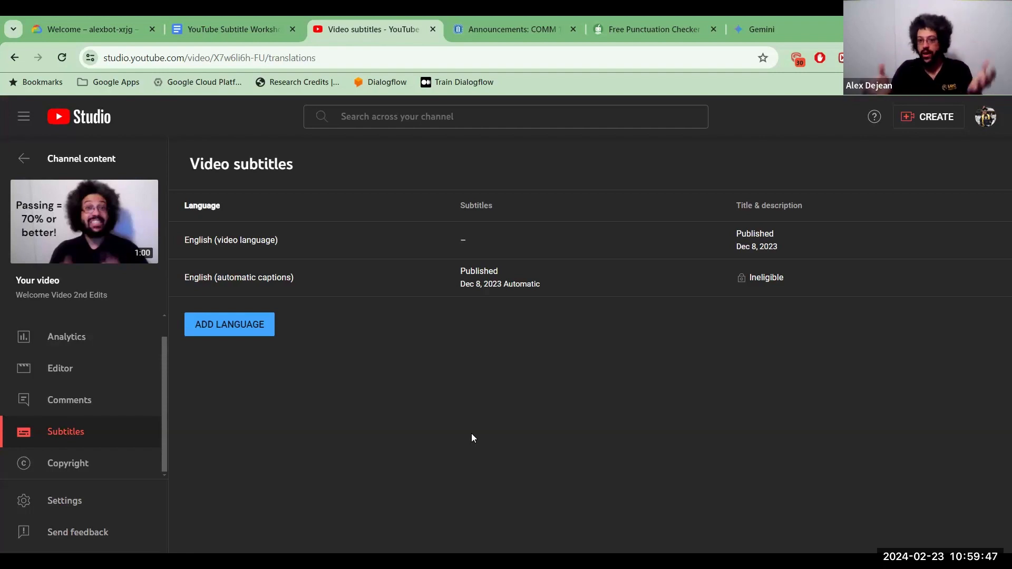
Step: Revisit the corrected text in QuillBot and the last response in Gemini
left_click(657, 30)
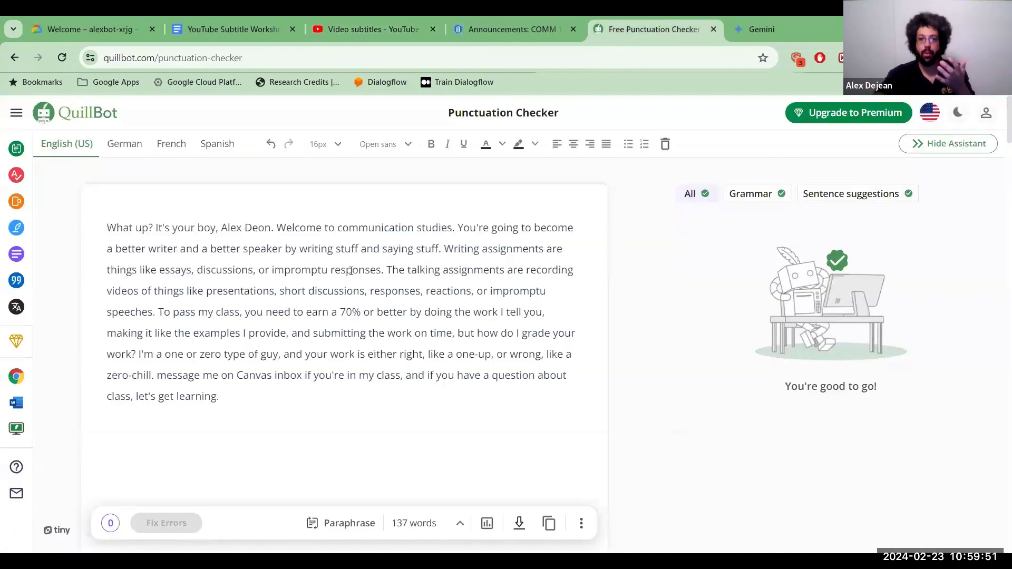
left_click(762, 21)
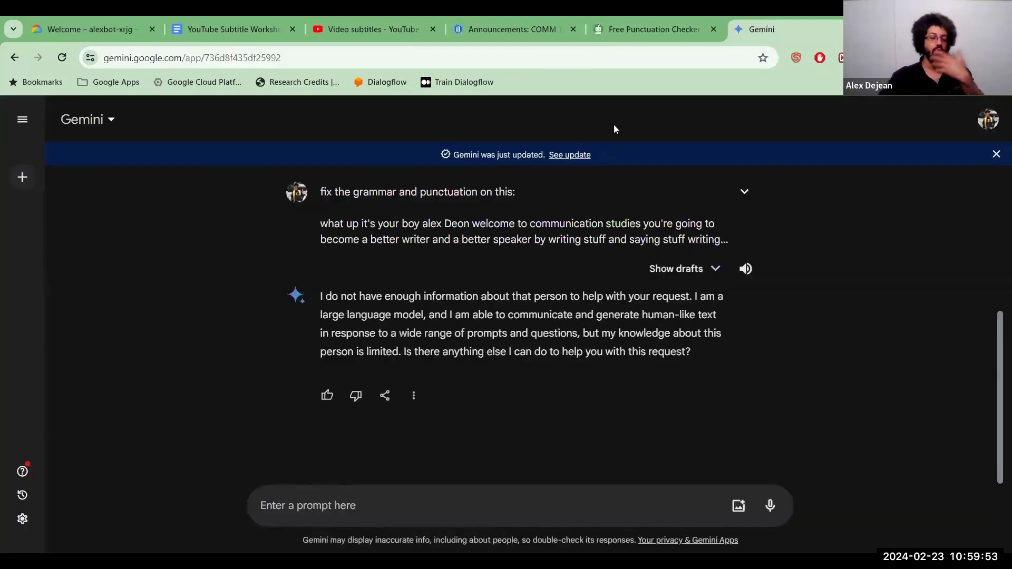